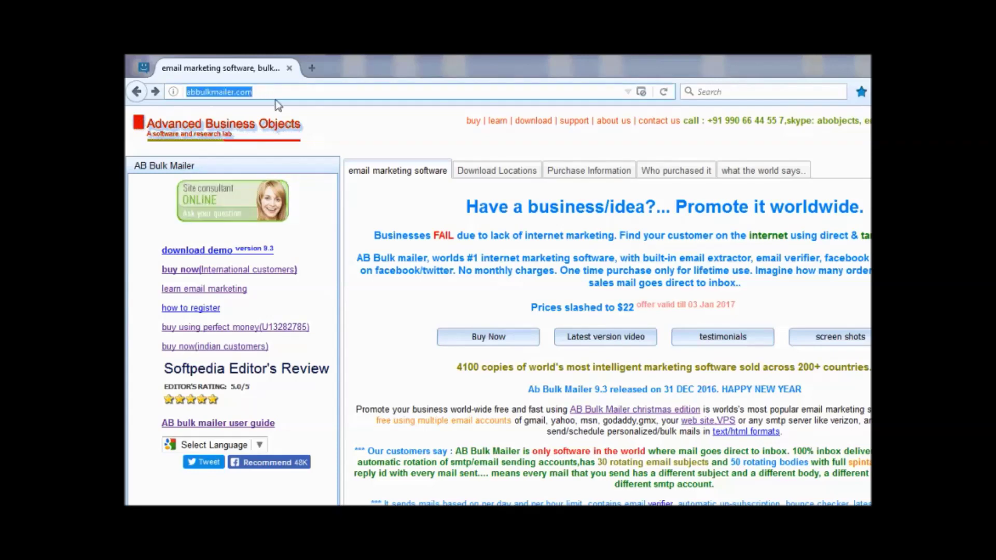
# Download the AB Bulk Mailer demo installer abbulkmailer_setup.exe to the Desktop.
pyautogui.click(227, 253)
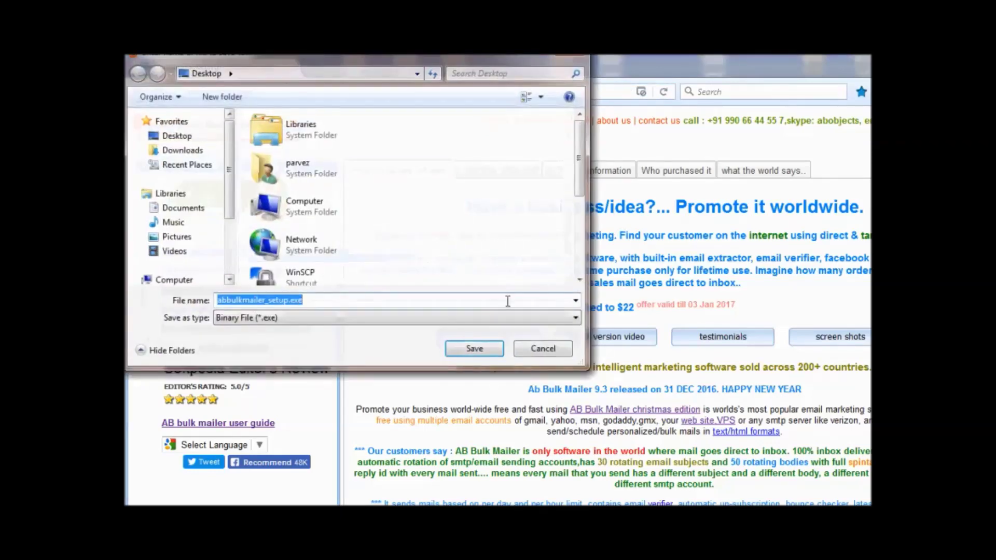
pyautogui.click(467, 348)
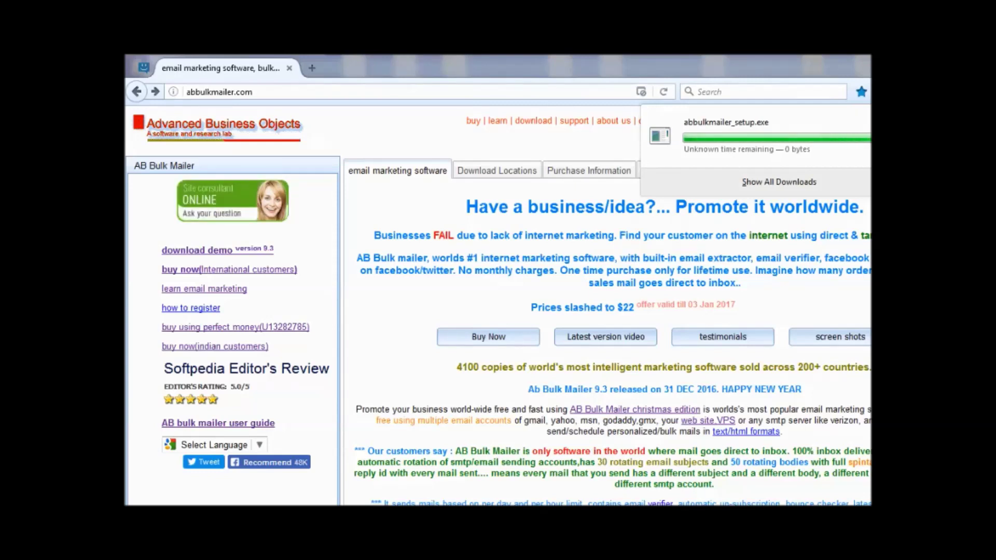
# Launch AB Bulk Mailer and show its list of SMTP sending accounts.
pyautogui.press('super')
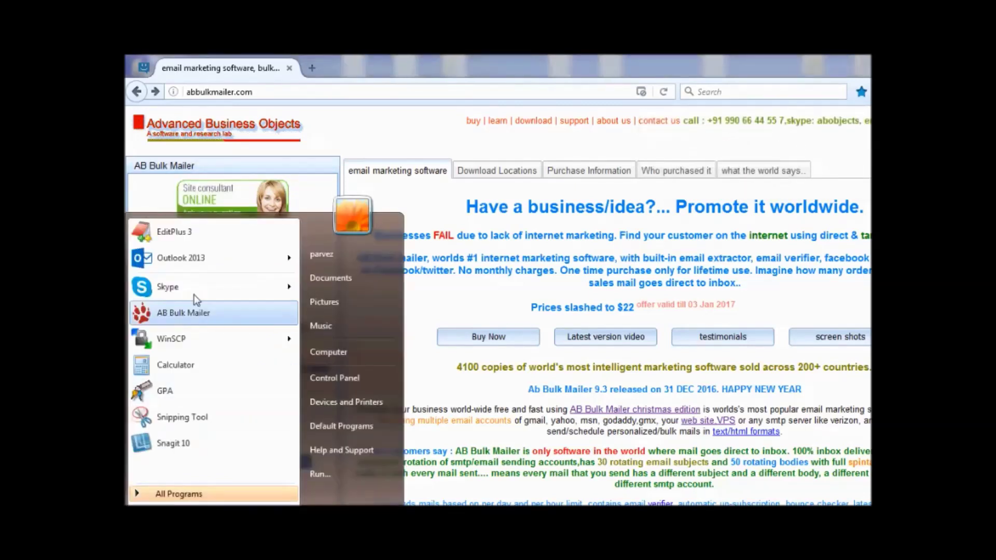
pyautogui.click(192, 311)
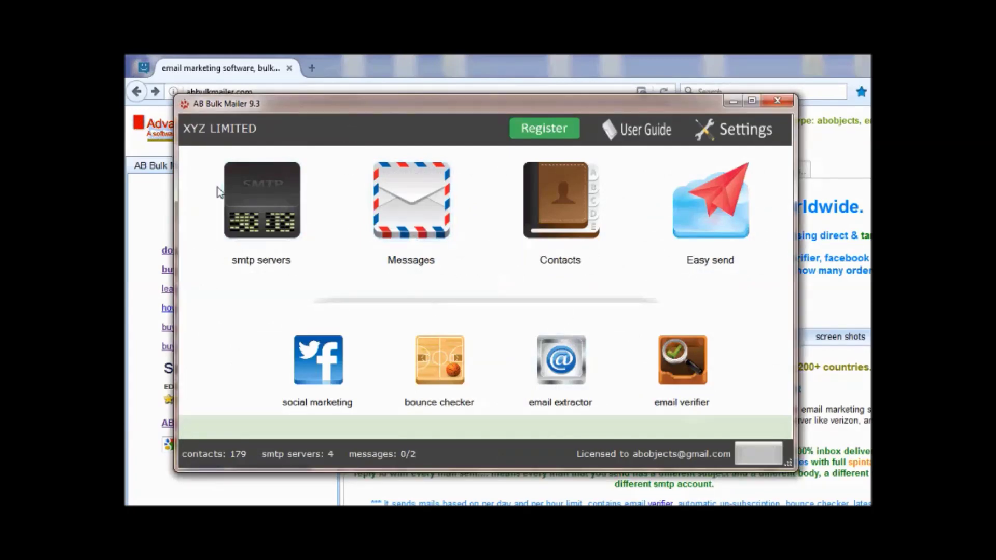
pyautogui.click(278, 217)
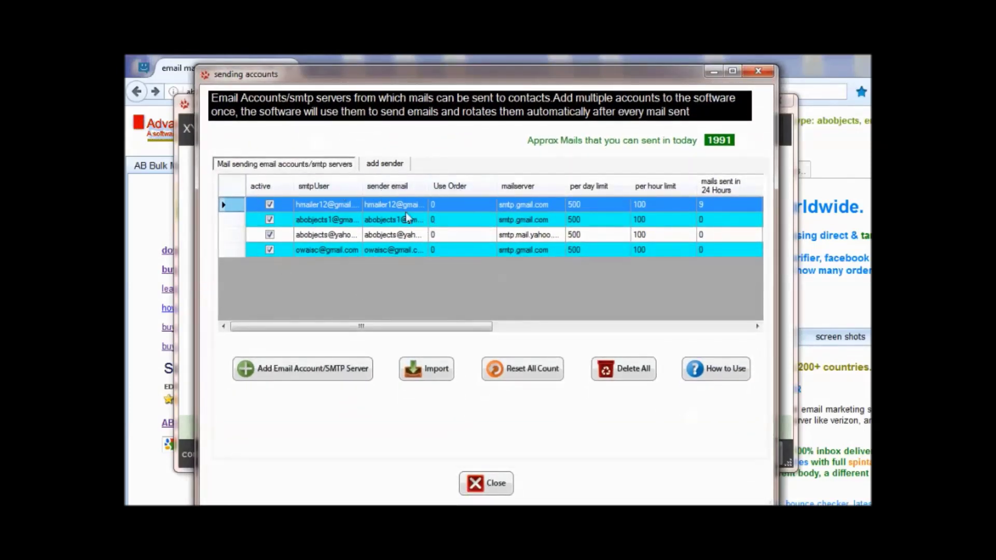
# Start a sender account with the Yahoo SMTP preset, then return to the accounts list.
pyautogui.click(324, 370)
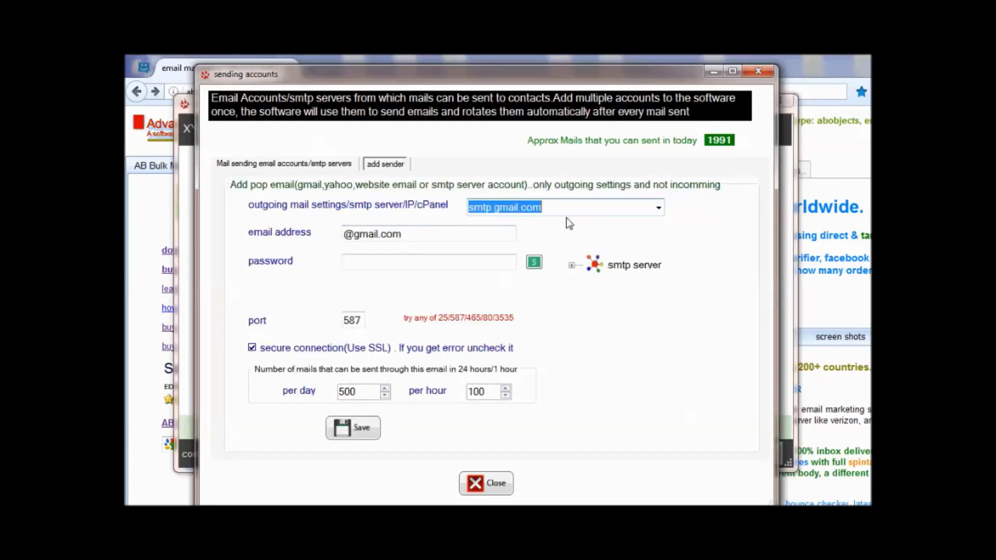
pyautogui.click(658, 207)
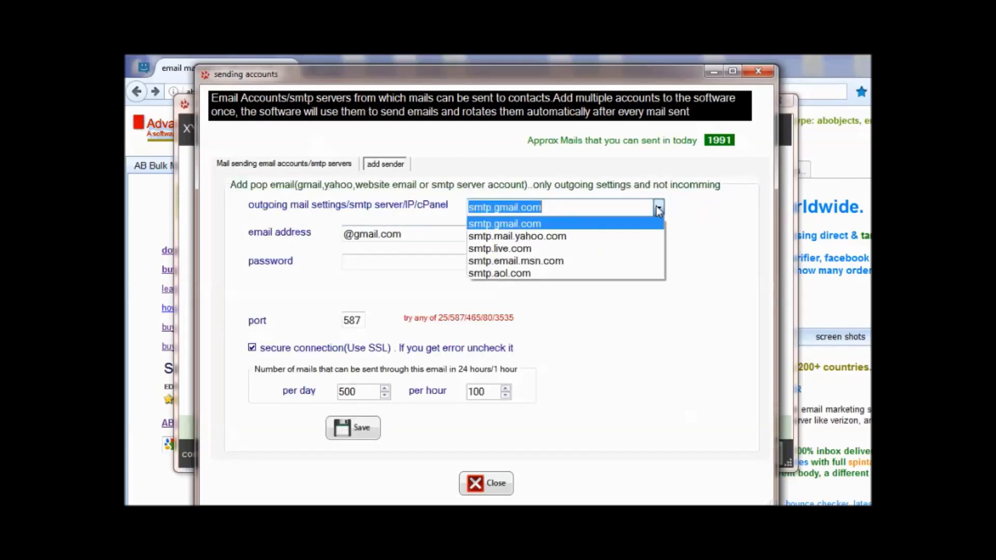
pyautogui.click(605, 236)
pyautogui.click(376, 261)
pyautogui.click(348, 320)
pyautogui.click(359, 434)
pyautogui.click(288, 165)
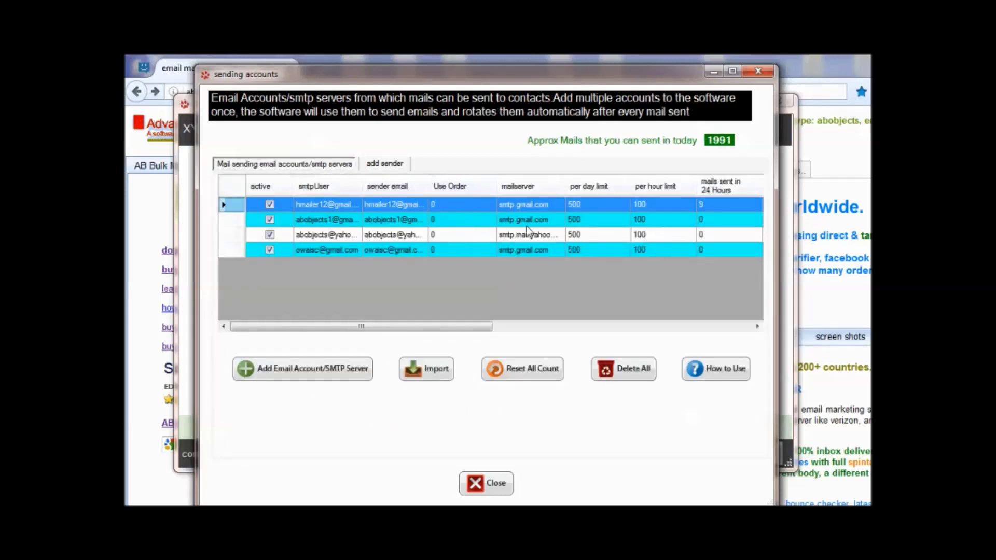
# Set the first Gmail account's per-day limit to 400 and widen the smtpUser column.
pyautogui.click(583, 206)
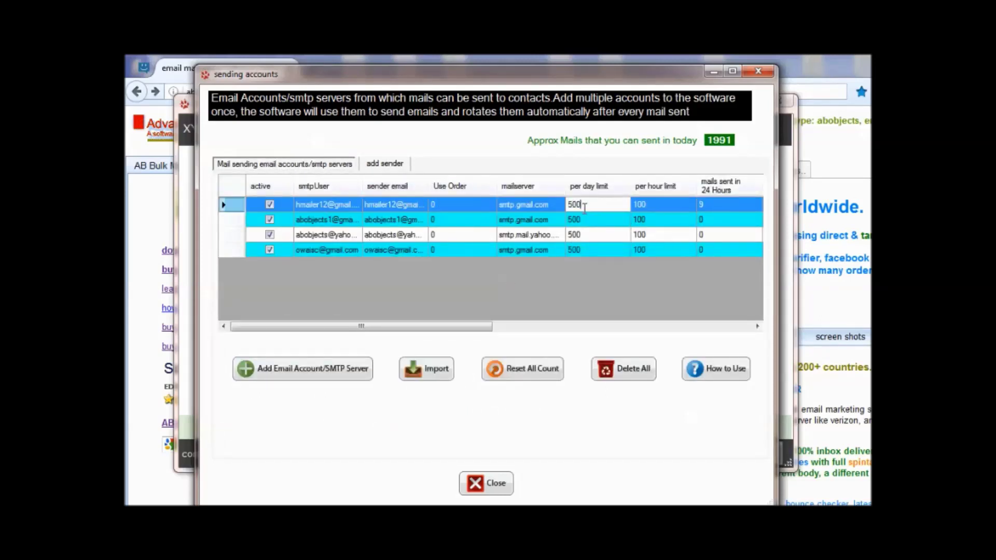
pyautogui.write('400')
pyautogui.click(601, 218)
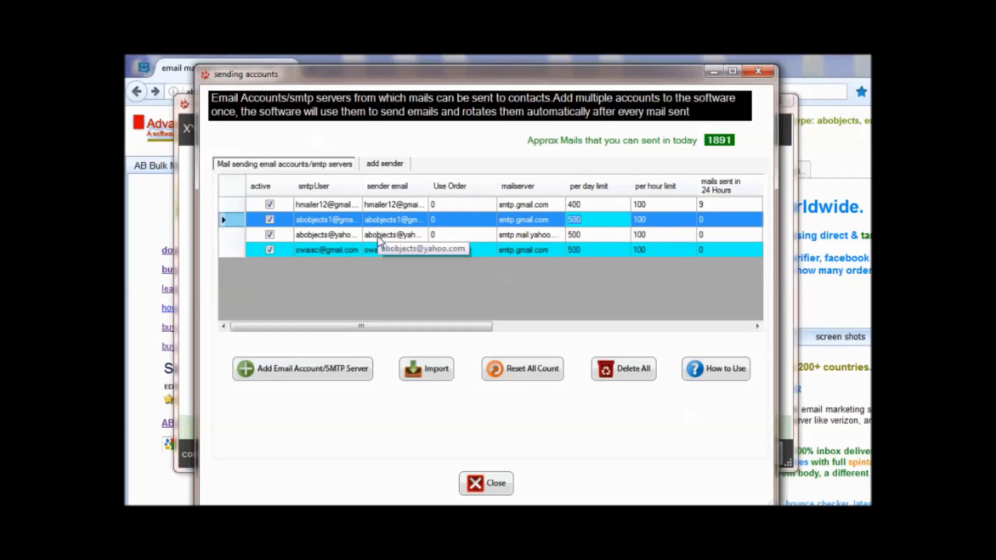
pyautogui.moveTo(430, 187); pyautogui.dragTo(444, 187)
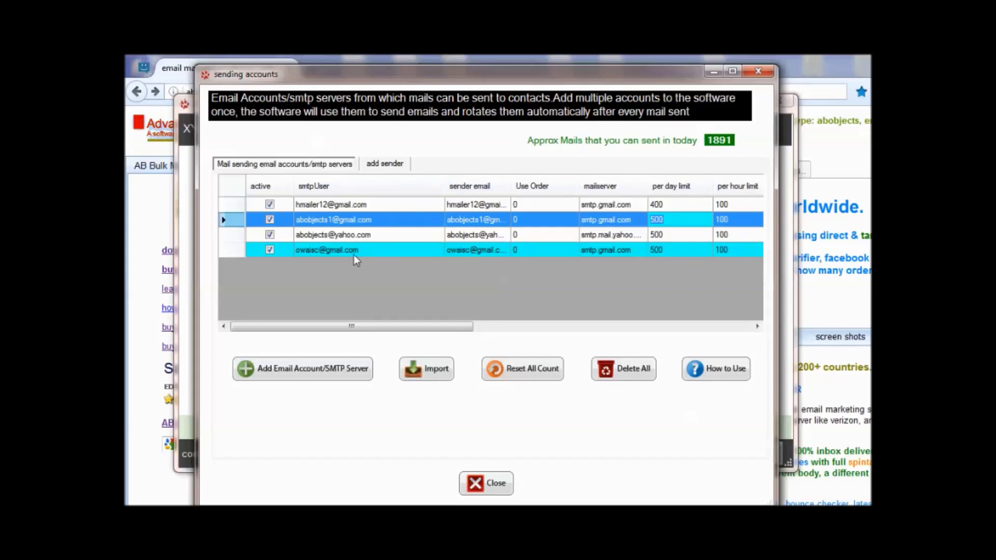
# Add a Yahoo sender account with the sender's email address and password, and save it.
pyautogui.click(385, 165)
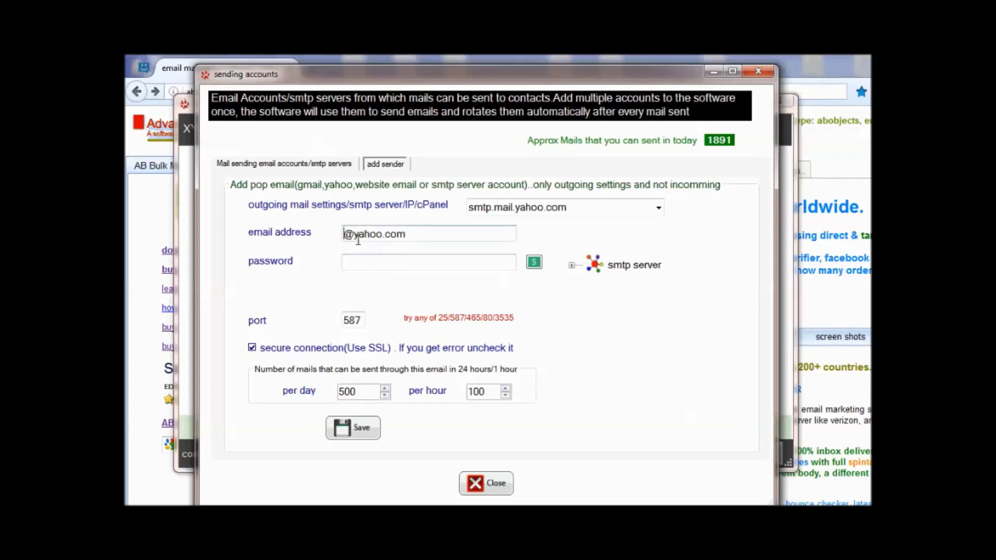
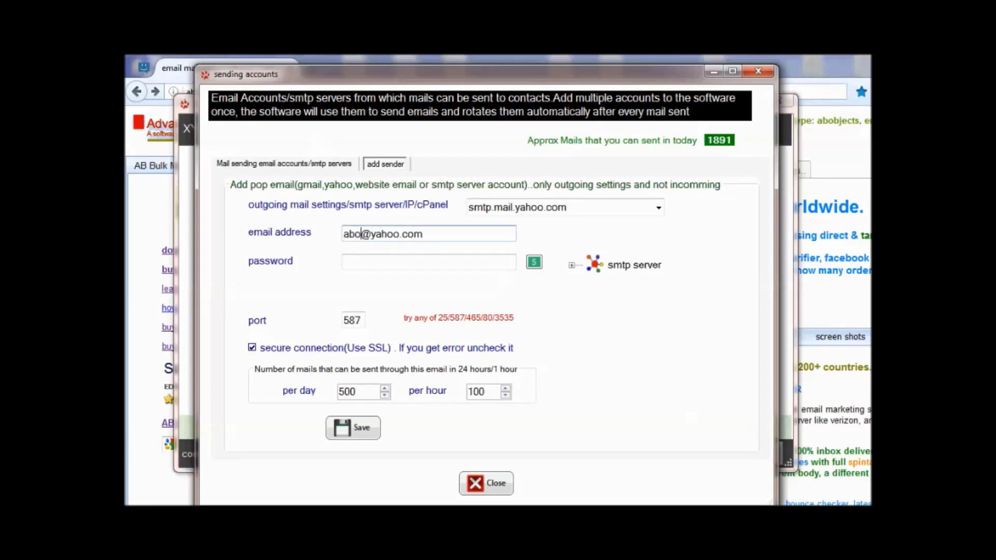
pyautogui.press('Tab')
pyautogui.write('●●●●●●●●●')
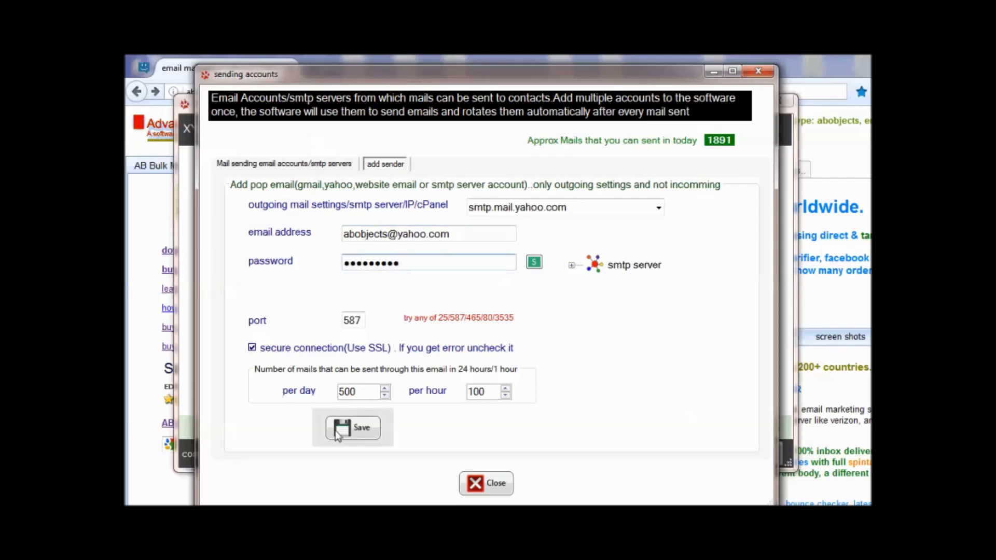
pyautogui.click(361, 430)
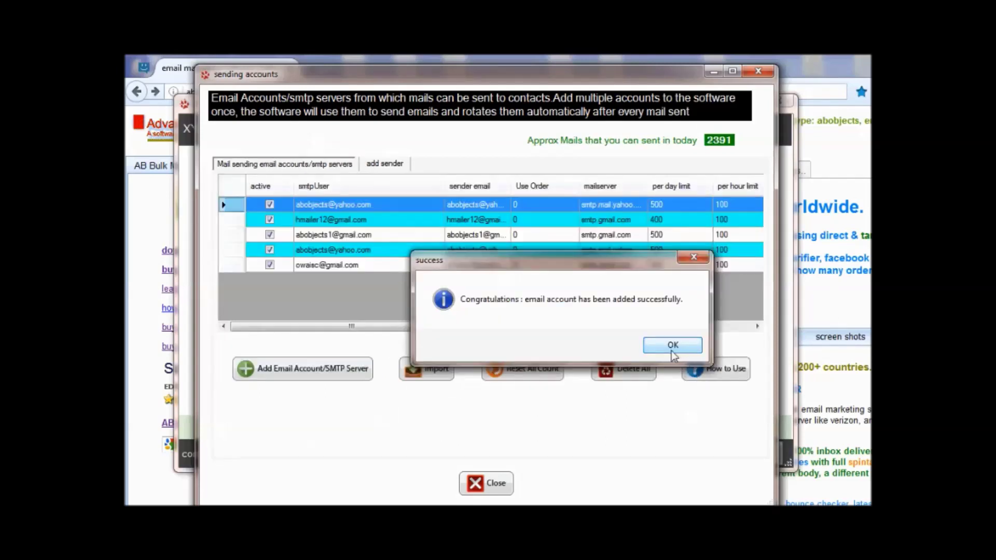
pyautogui.click(673, 345)
# Open the saved 'software updates' message, review its body text, and close the editor.
pyautogui.click(414, 188)
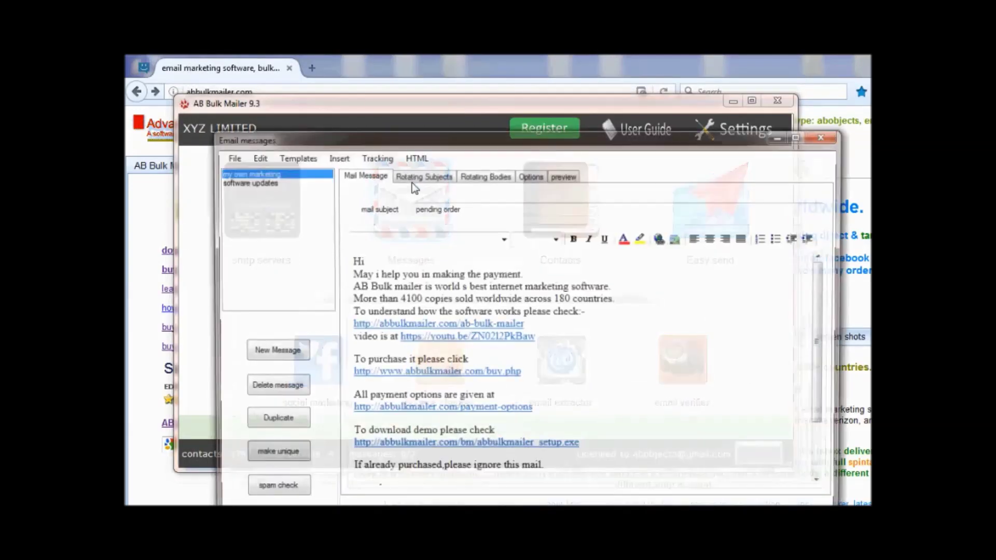
pyautogui.moveTo(447, 133); pyautogui.dragTo(410, 68)
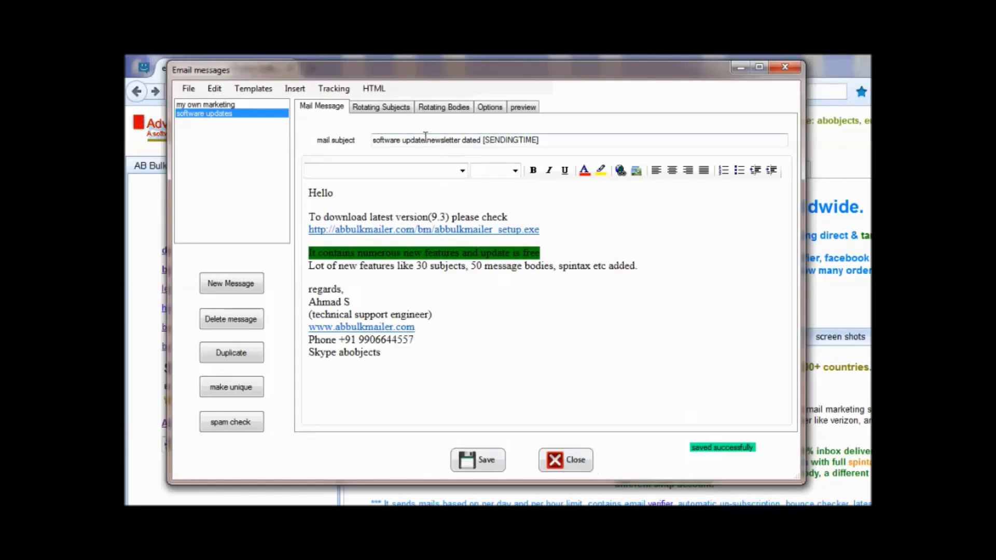
pyautogui.moveTo(336, 219); pyautogui.dragTo(574, 474)
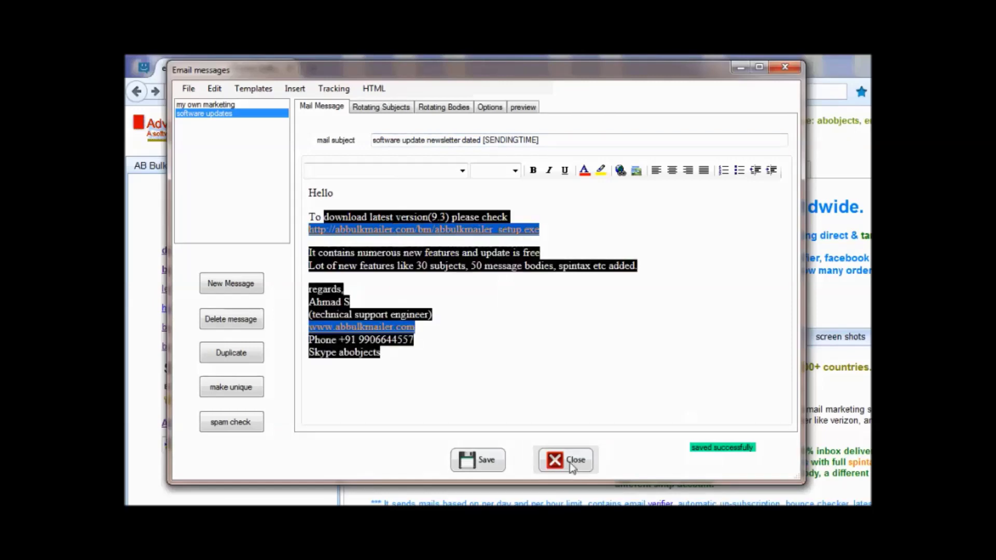
pyautogui.click(573, 467)
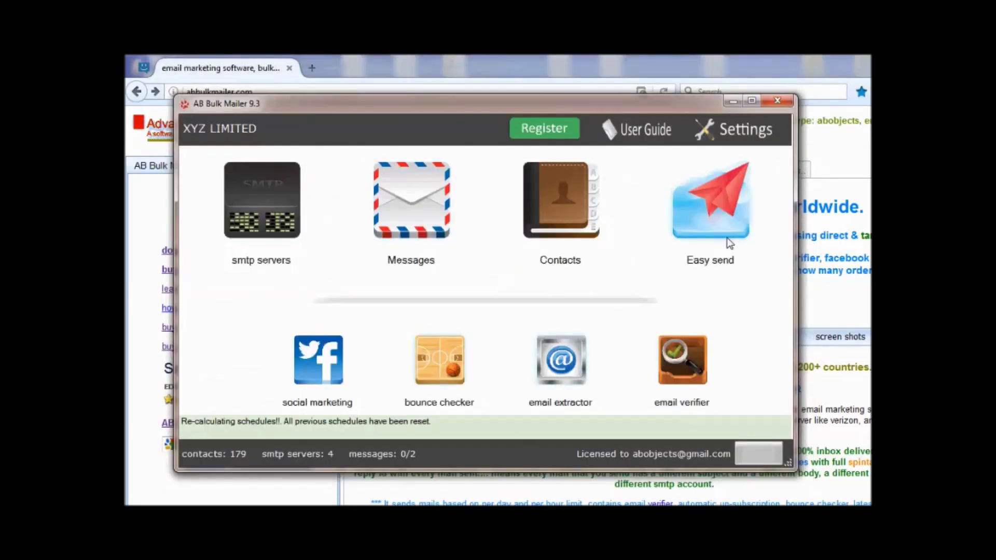
pyautogui.click(727, 238)
pyautogui.moveTo(280, 118); pyautogui.dragTo(283, 244)
pyautogui.click(389, 184)
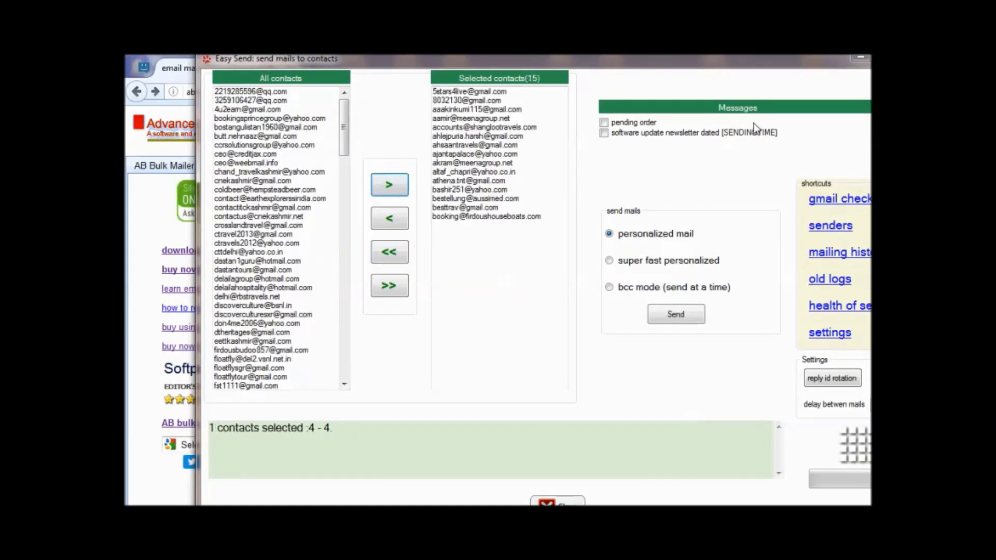
pyautogui.click(604, 133)
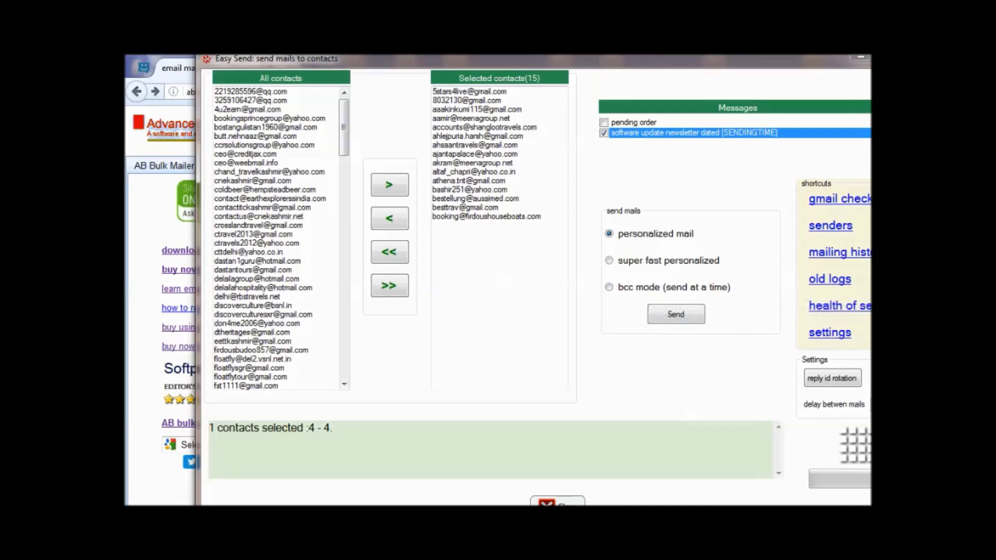
pyautogui.click(557, 504)
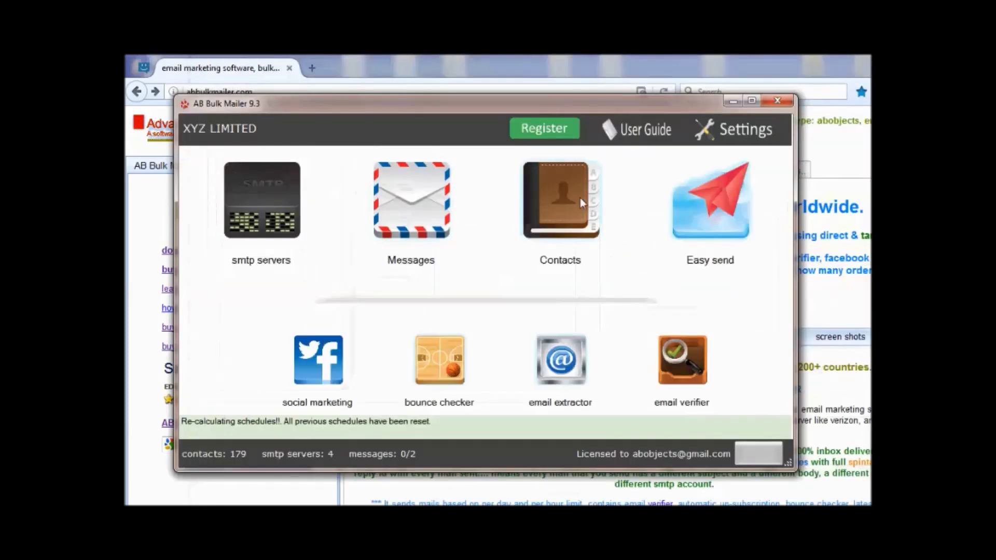
pyautogui.click(571, 198)
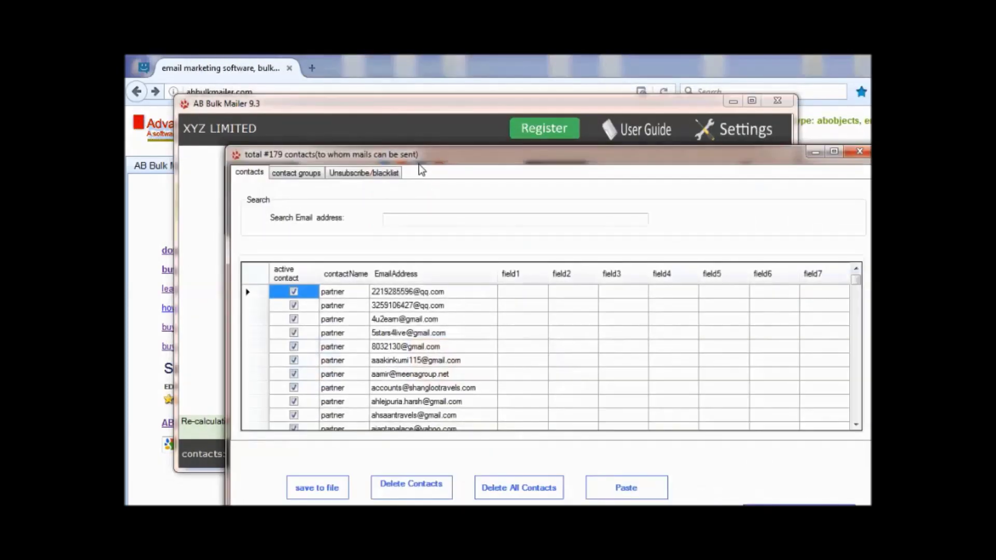
# Create a new contact group named G1.
pyautogui.click(289, 110)
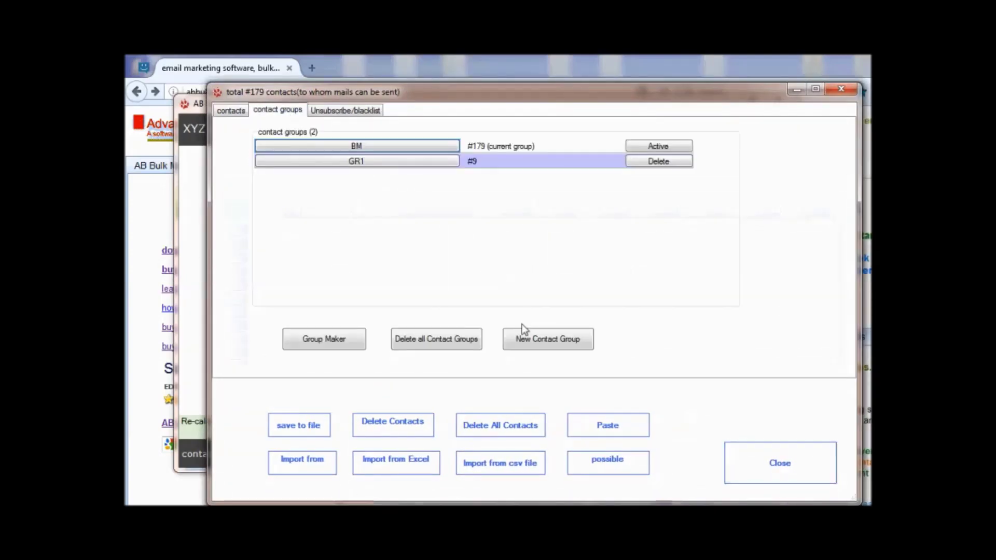
pyautogui.click(312, 334)
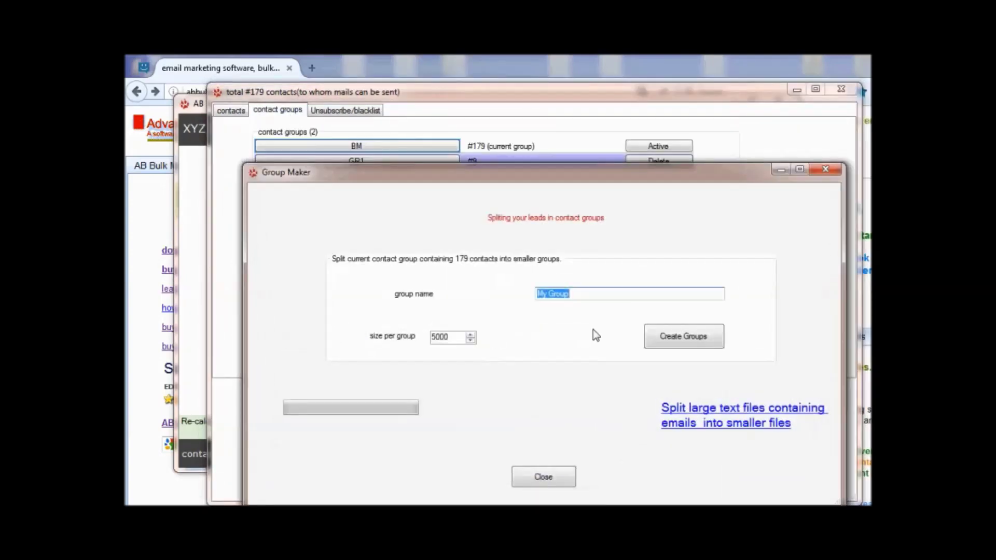
pyautogui.click(565, 473)
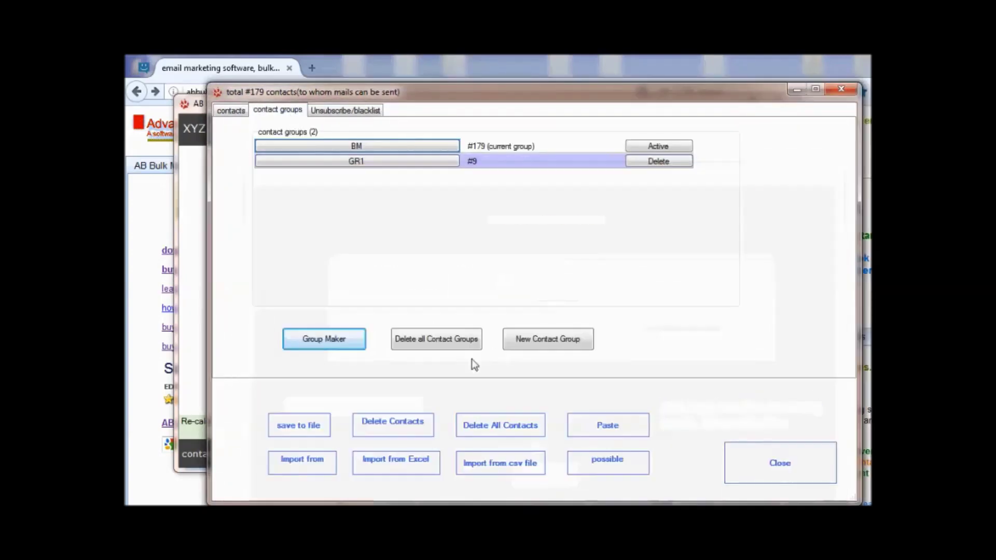
pyautogui.click(537, 340)
pyautogui.write('G1')
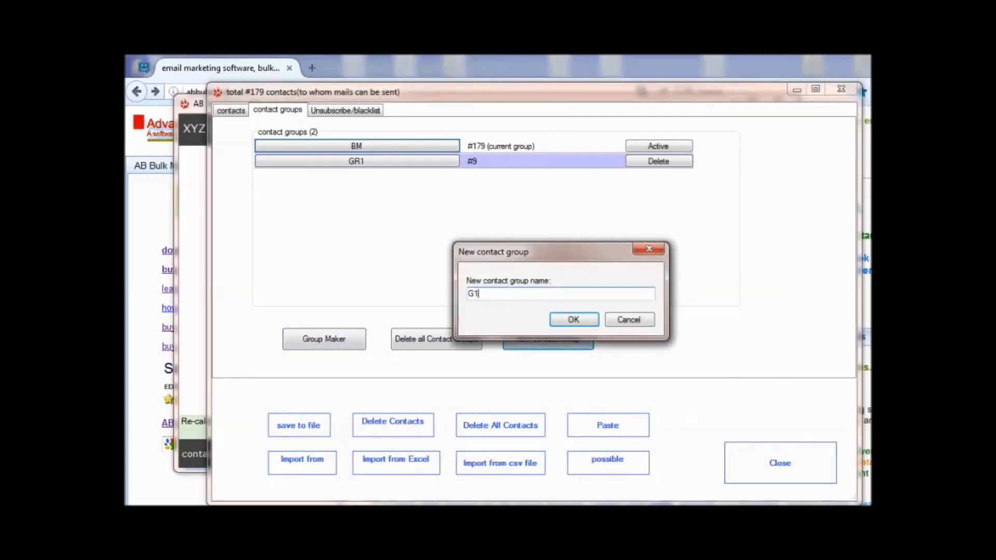
pyautogui.click(573, 320)
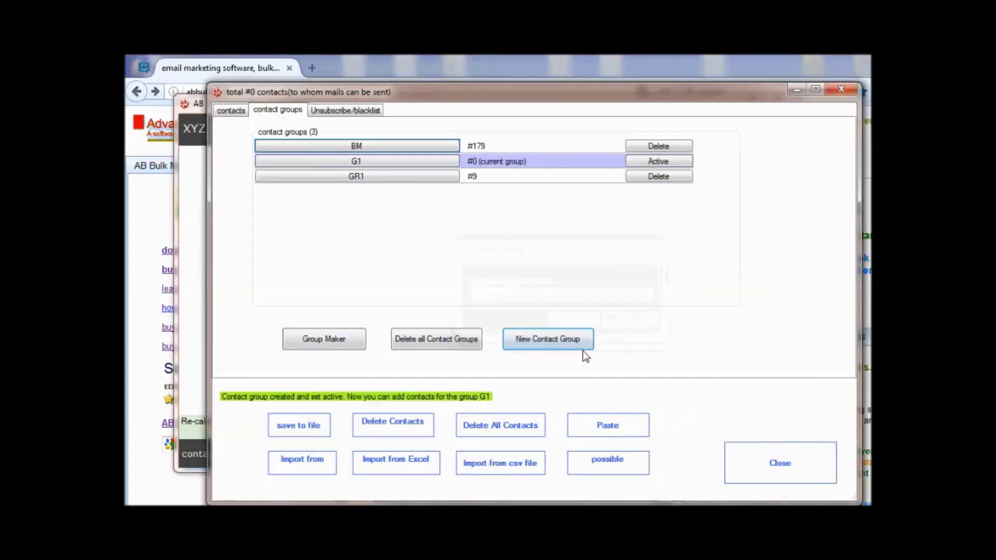
pyautogui.click(783, 463)
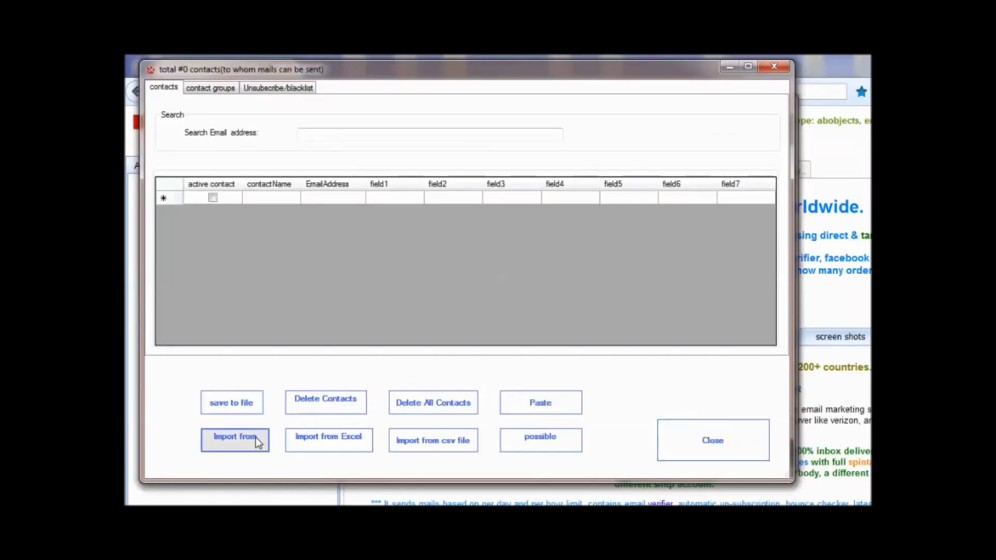
# Import 119 contacts from bmclients.txt into G1, then delete all of them.
pyautogui.click(258, 442)
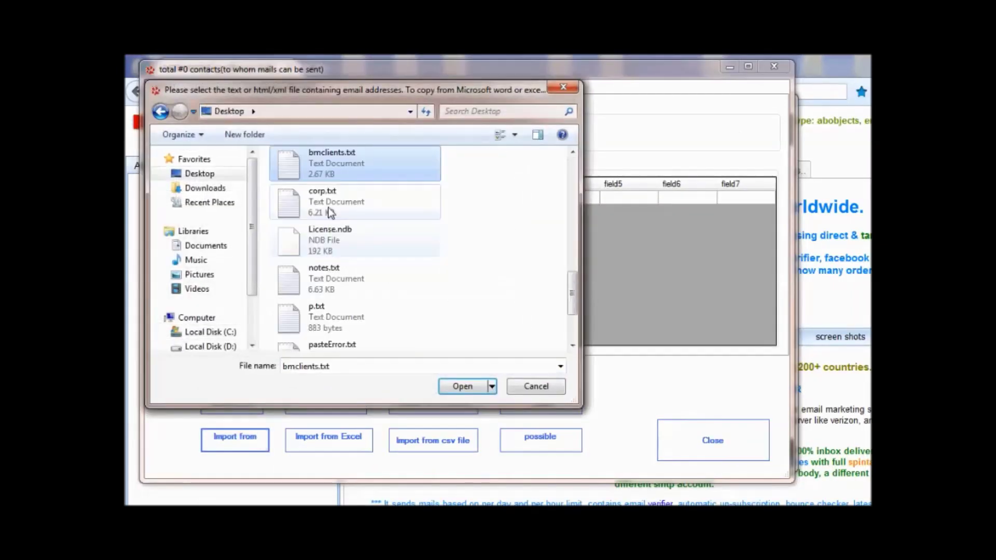
pyautogui.doubleClick(330, 158)
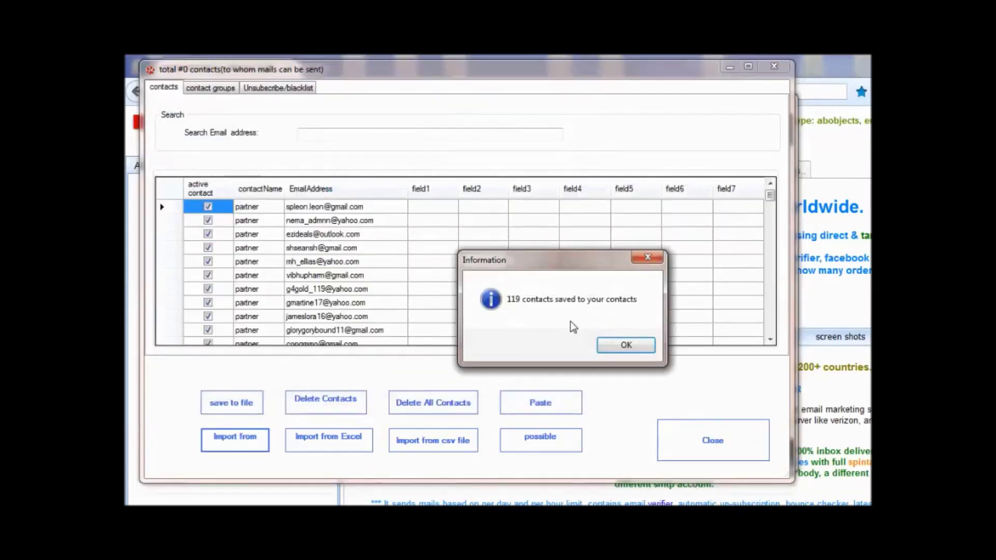
pyautogui.click(626, 346)
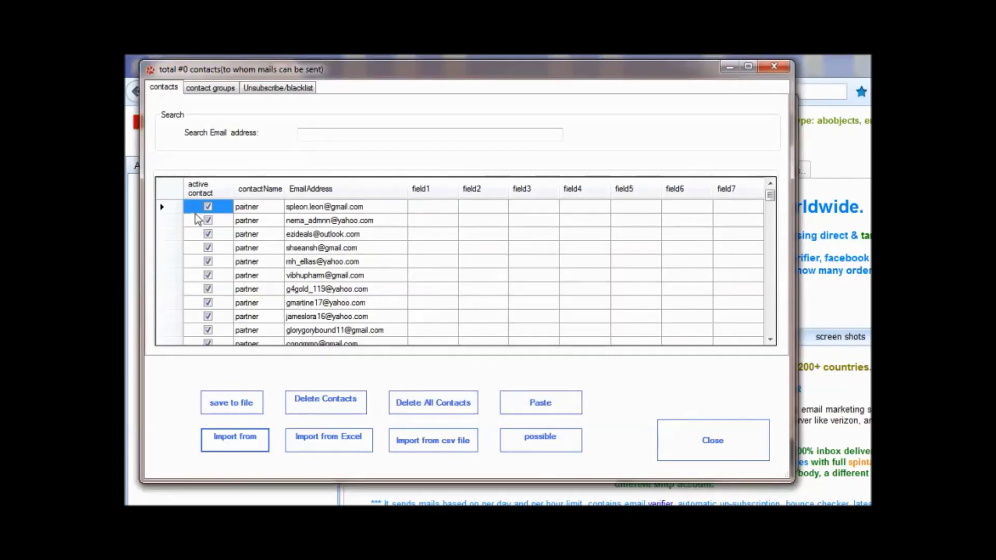
pyautogui.click(456, 410)
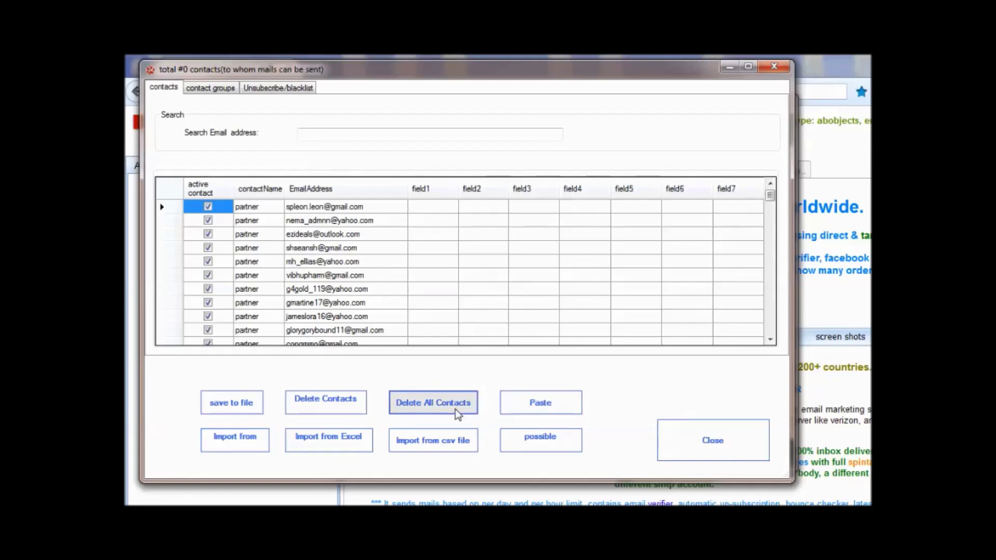
pyautogui.click(586, 343)
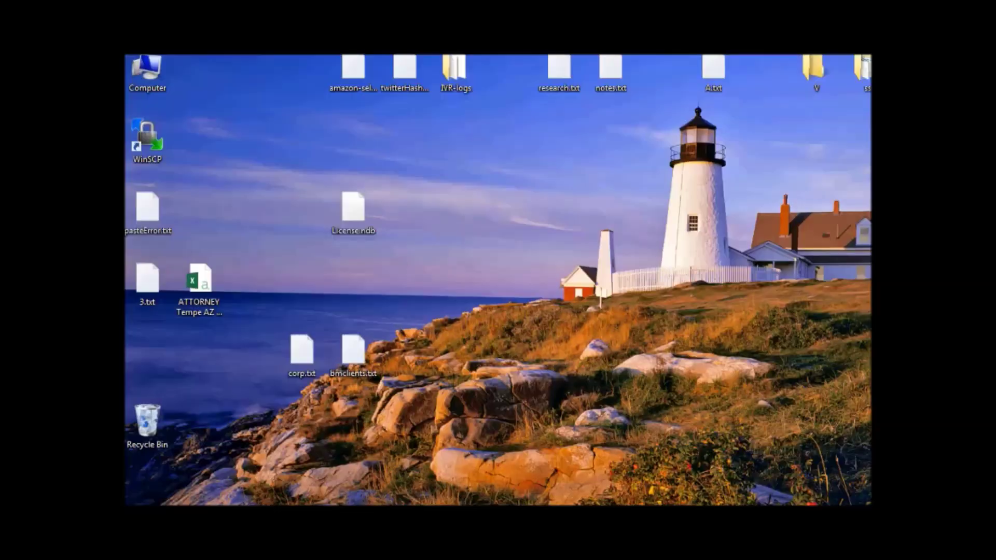
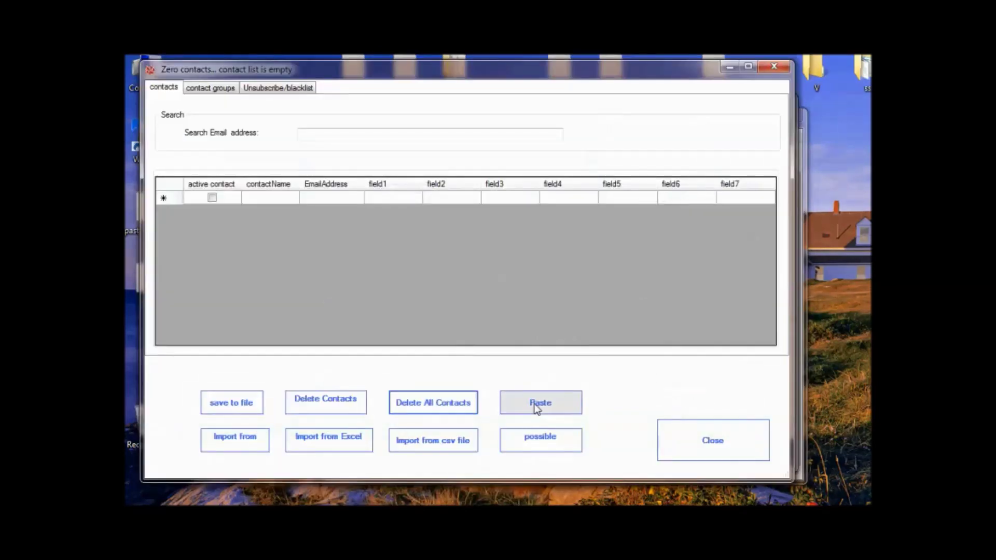
# Paste the 120 copied contacts from bmclients.txt into the contact list and close the Contacts window.
pyautogui.click(540, 405)
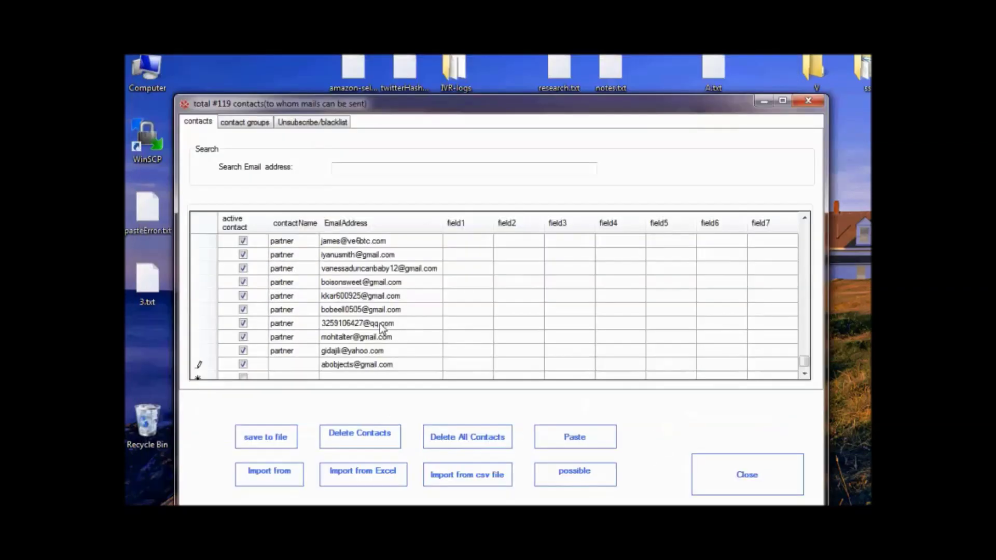
pyautogui.click(380, 327)
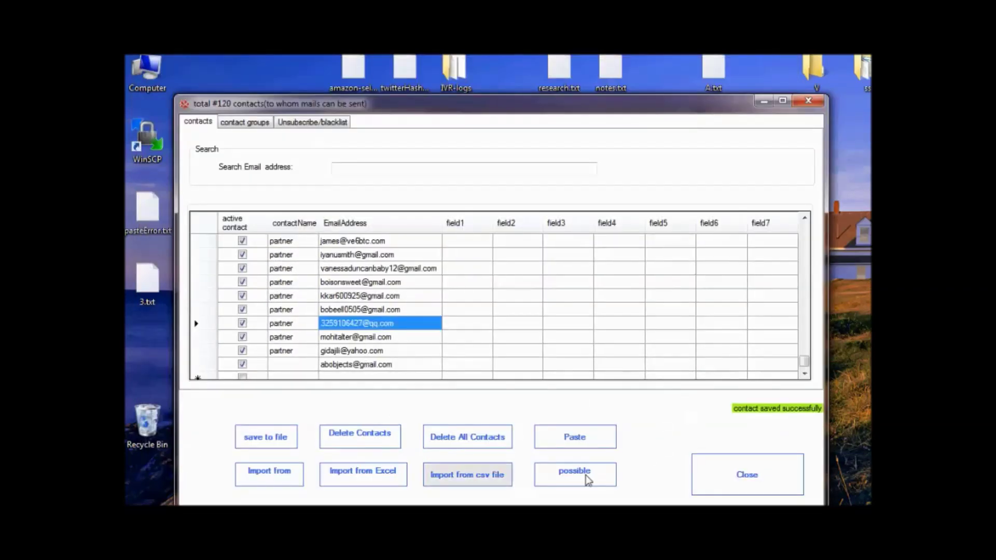
pyautogui.click(747, 477)
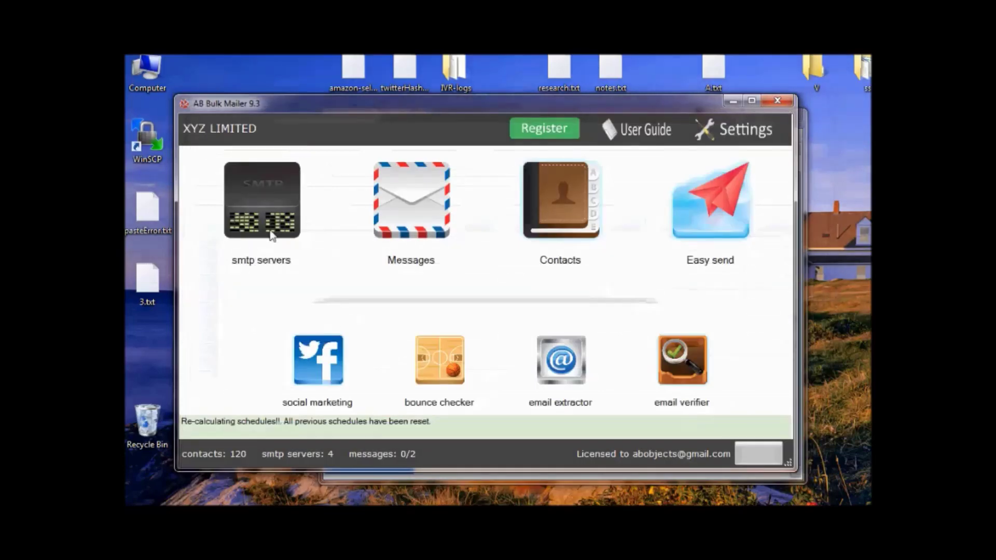
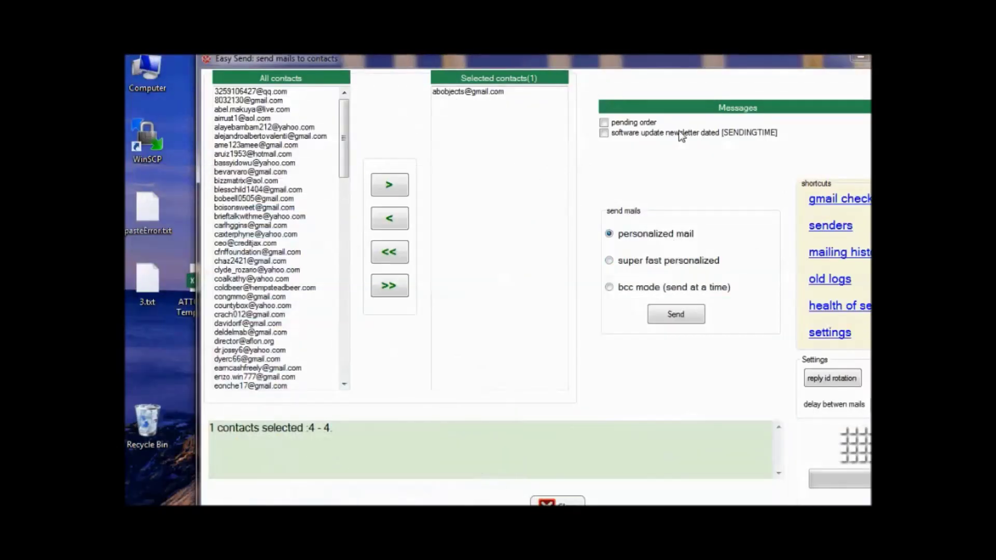
# Select the 'pending order' message and send it as personalized mail to the chosen contact.
pyautogui.click(637, 123)
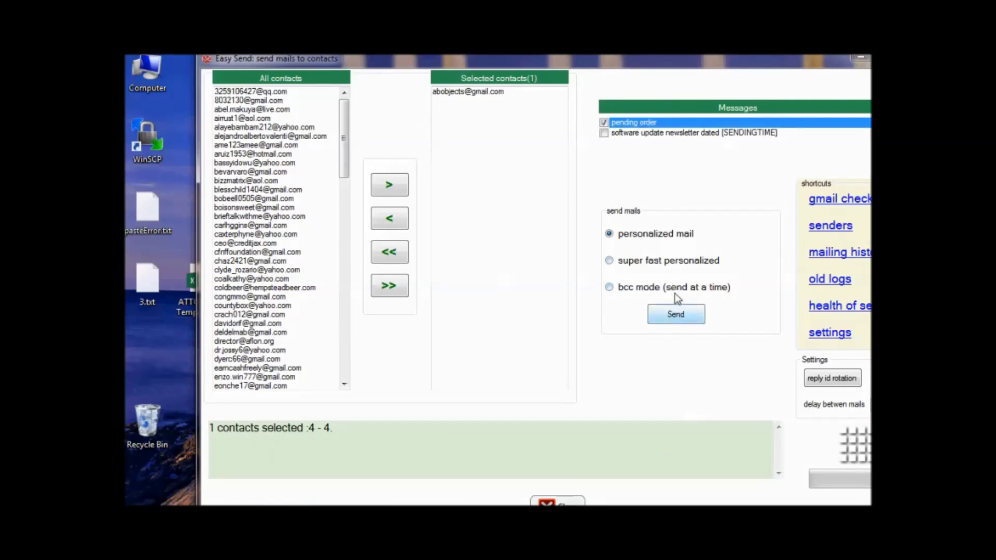
pyautogui.click(670, 315)
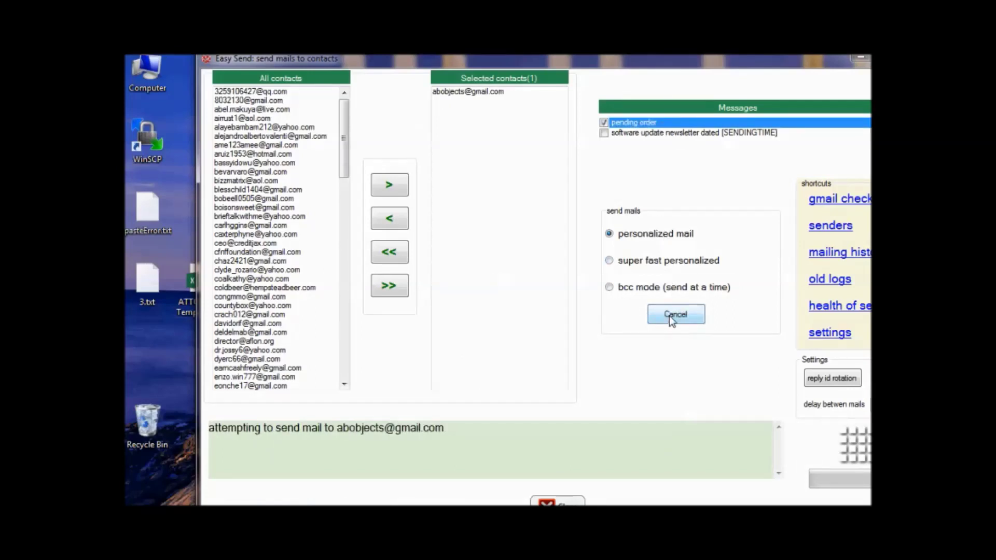
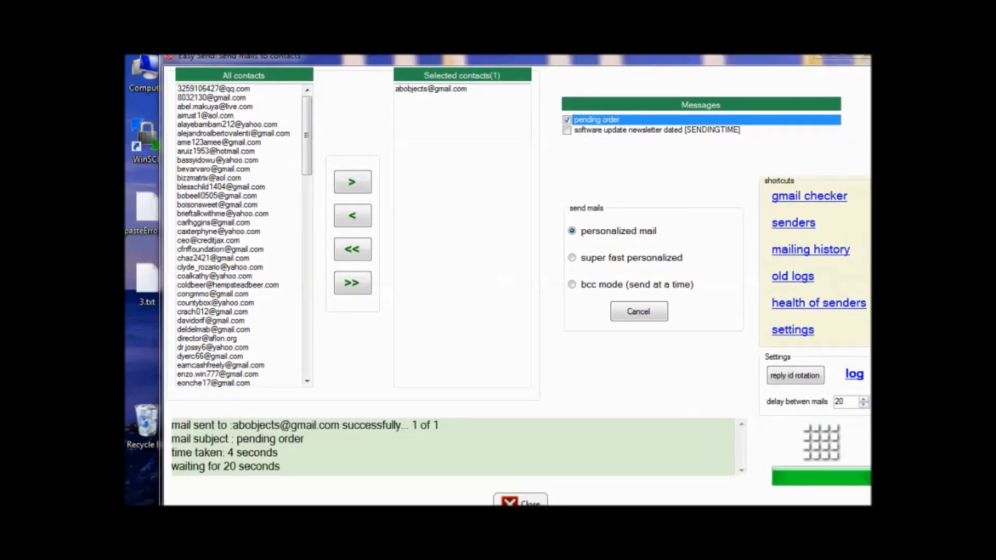
# Check the Gmail inbox and open the newly received 'pending order' email.
pyautogui.hotkey('alt', 'Tab')
pyautogui.click(162, 209)
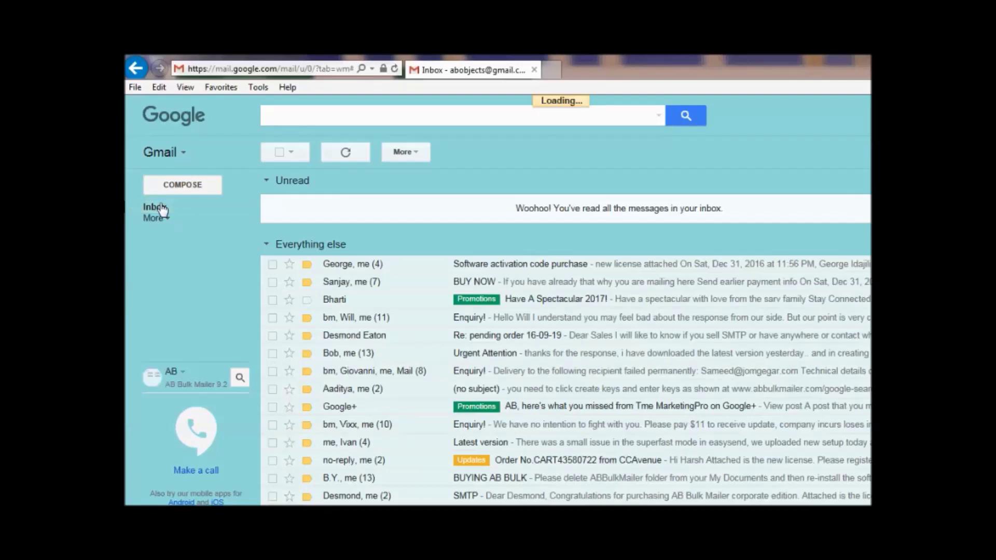
pyautogui.click(500, 208)
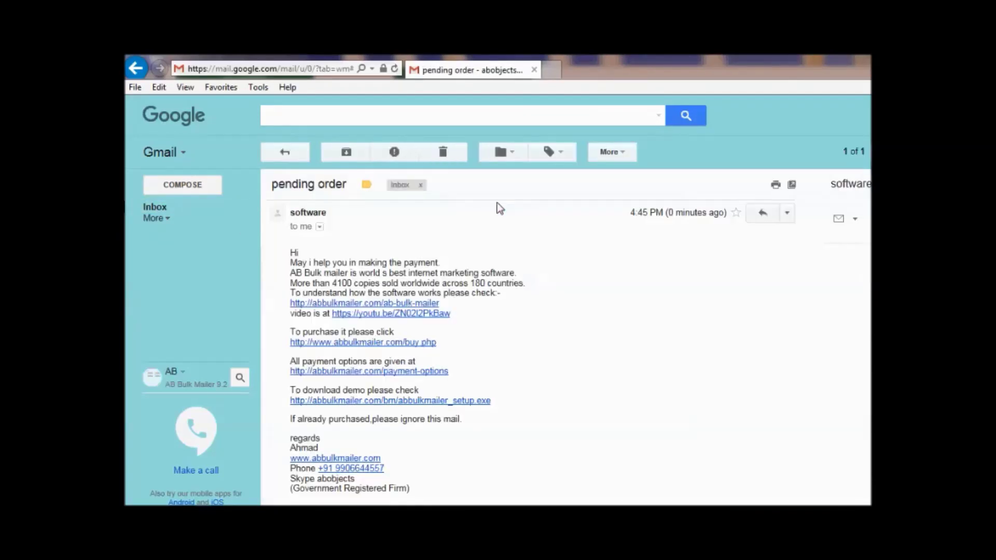
# Back in AB Bulk Mailer, reopen Easy Send and select all 120 contacts.
pyautogui.hotkey('alt', 'Tab')
pyautogui.click(724, 204)
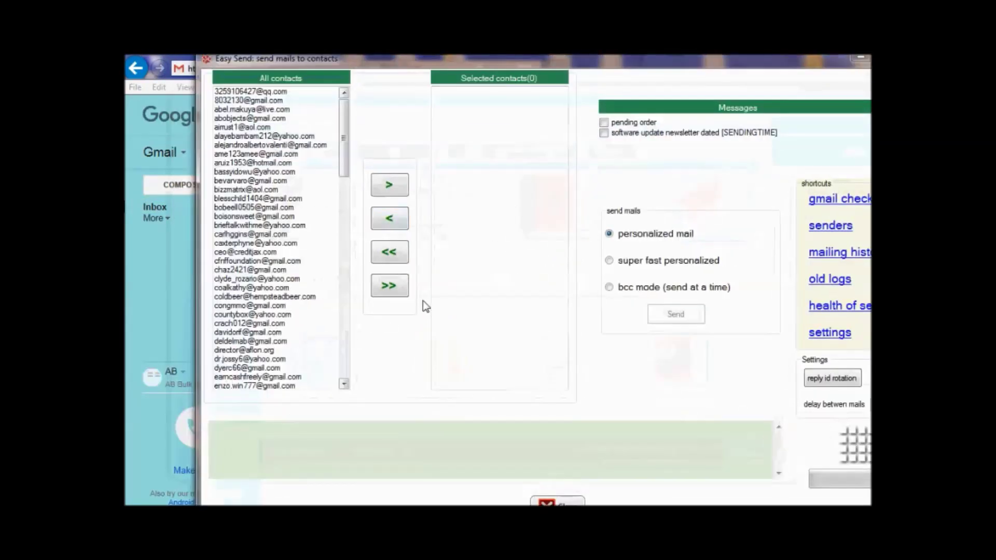
pyautogui.click(389, 286)
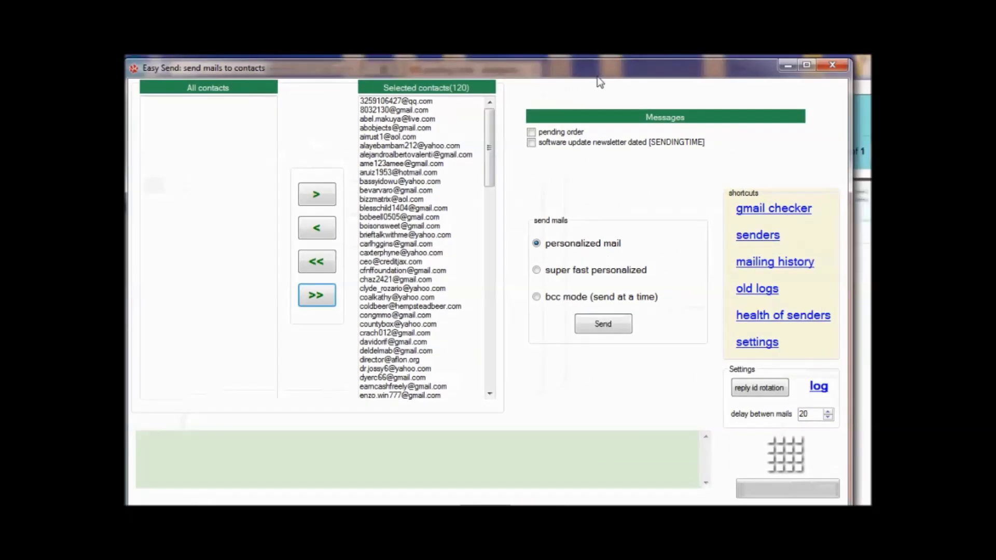
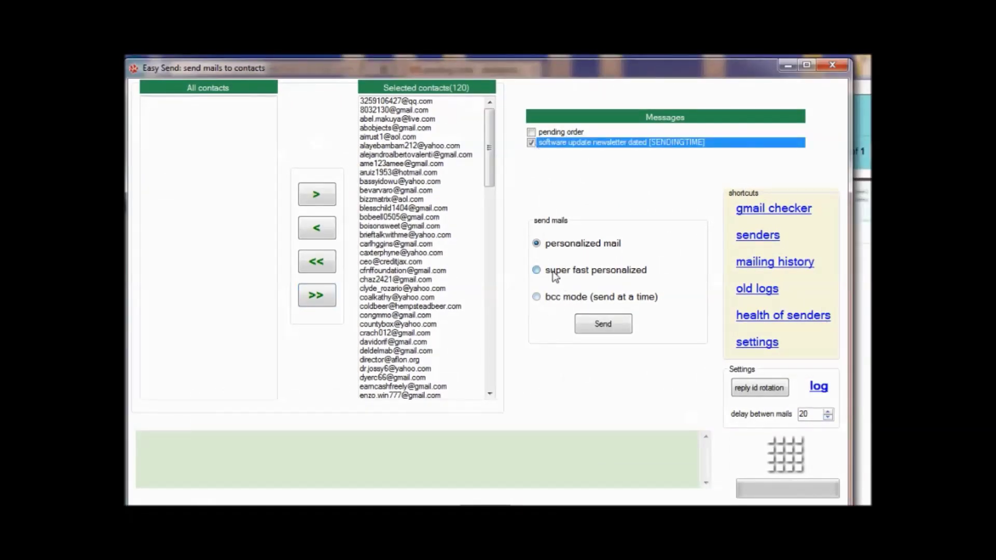
# Start the super fast personalized send to all 120 contacts, then select the 20-second mail delay for editing.
pyautogui.click(593, 325)
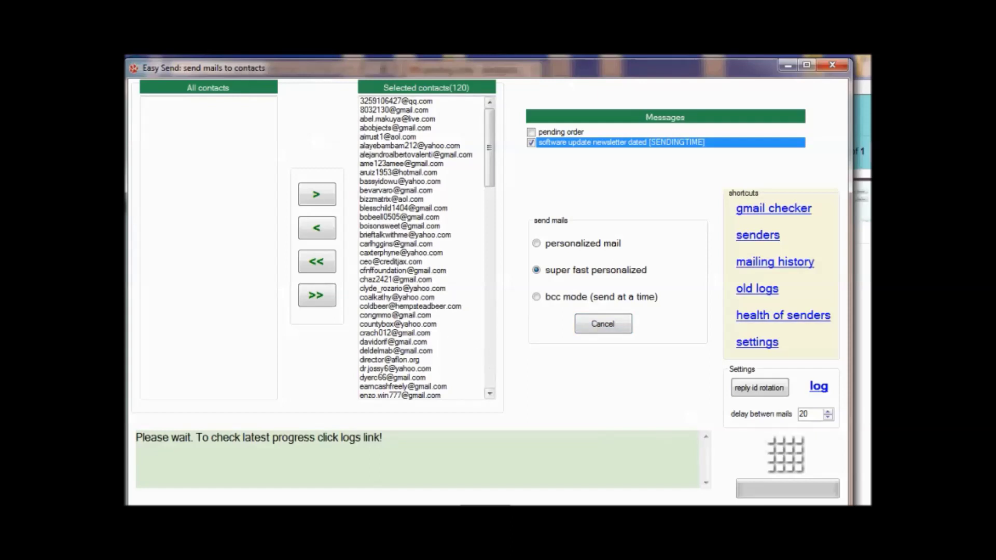
pyautogui.moveTo(815, 415); pyautogui.dragTo(717, 389)
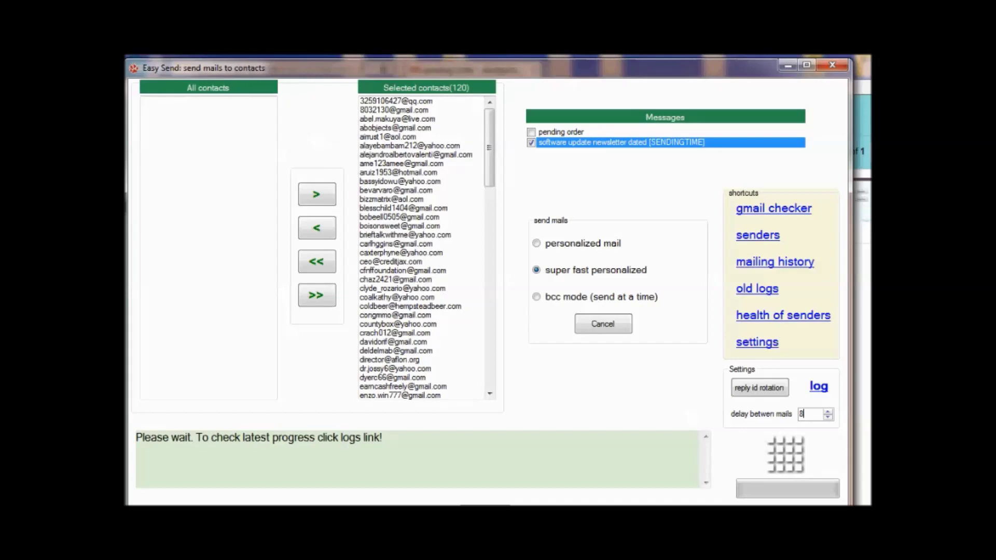
# Open the sending log in Notepad from the Easy Send window to check progress.
pyautogui.moveTo(438, 532)
pyautogui.click(818, 387)
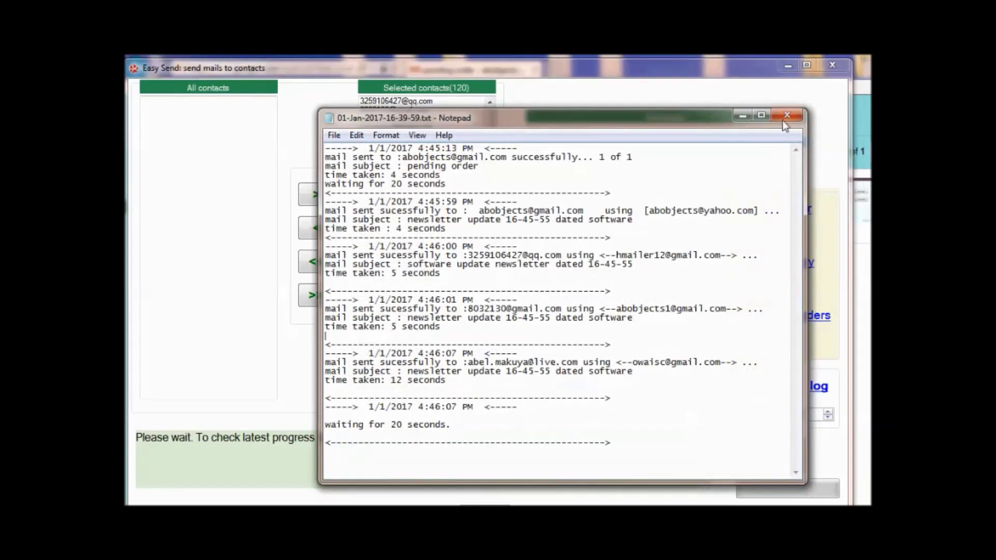
# Reload the log 01-Jan-2017-16-39-59.txt to view the latest sent-mail entries and times.
pyautogui.click(787, 115)
pyautogui.click(817, 387)
pyautogui.moveTo(379, 167); pyautogui.dragTo(546, 311)
pyautogui.click(556, 345)
pyautogui.click(788, 115)
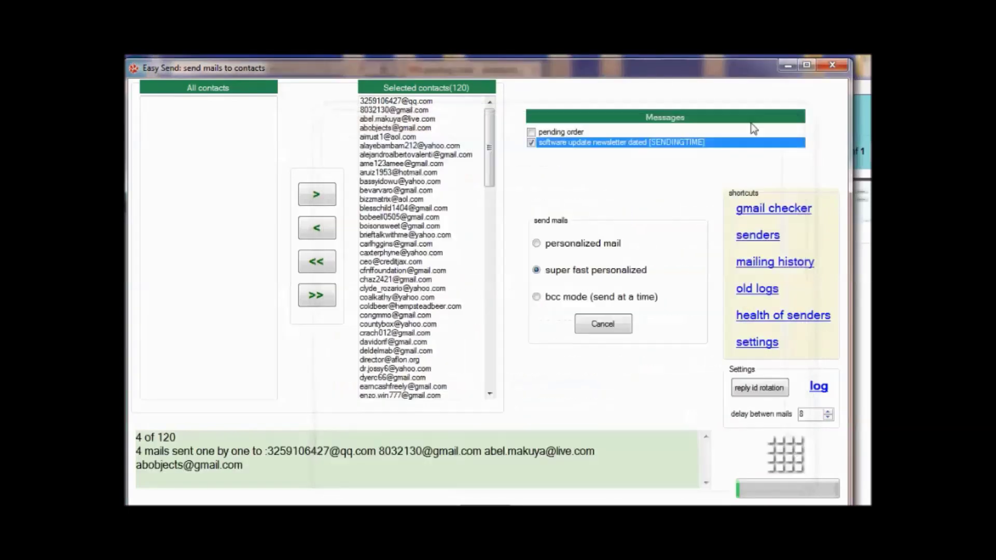
pyautogui.click(817, 389)
# Scroll through the sent-mail entries in the Notepad log.
pyautogui.moveTo(805, 198); pyautogui.dragTo(787, 339)
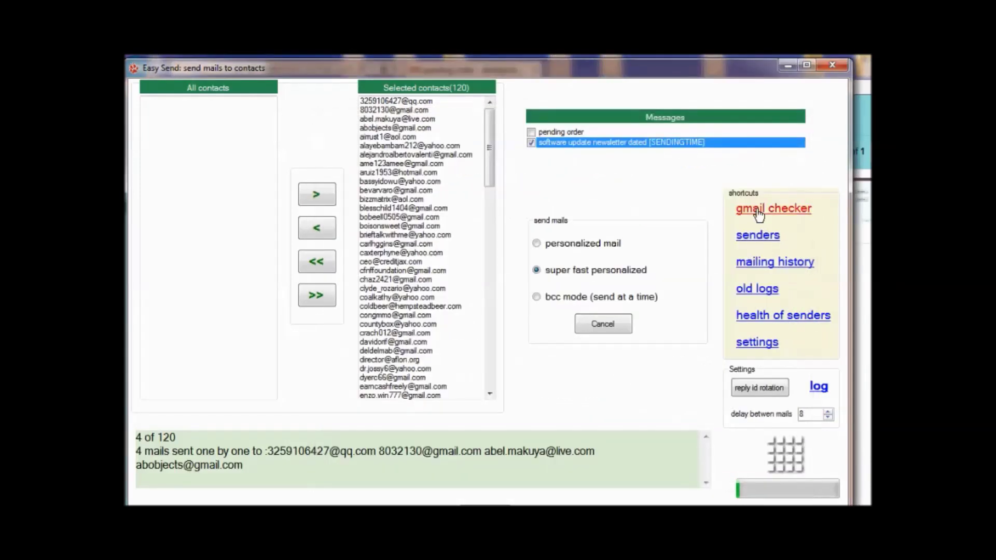
# Launch the Gmail Checker for the three sender accounts and move its window right.
pyautogui.click(759, 210)
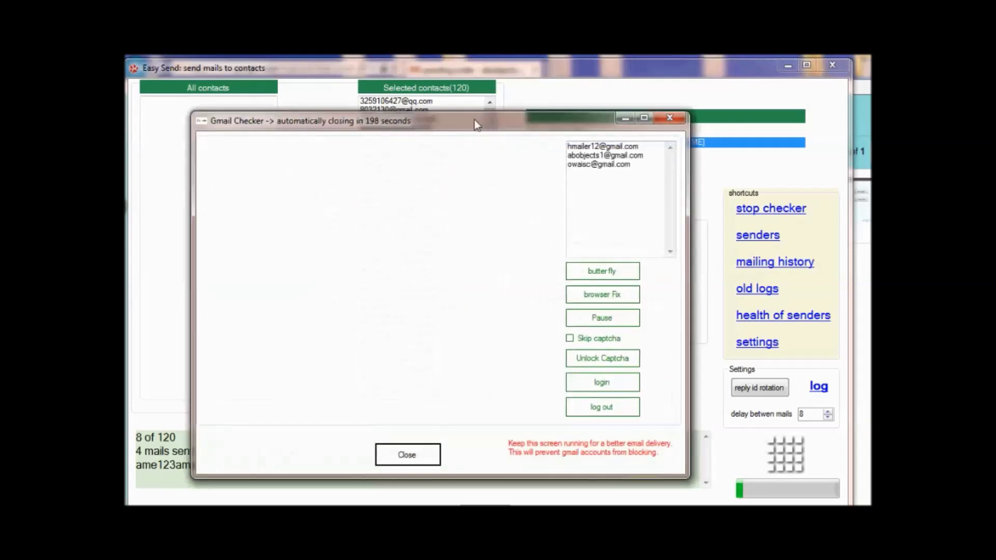
pyautogui.moveTo(476, 124); pyautogui.dragTo(555, 124)
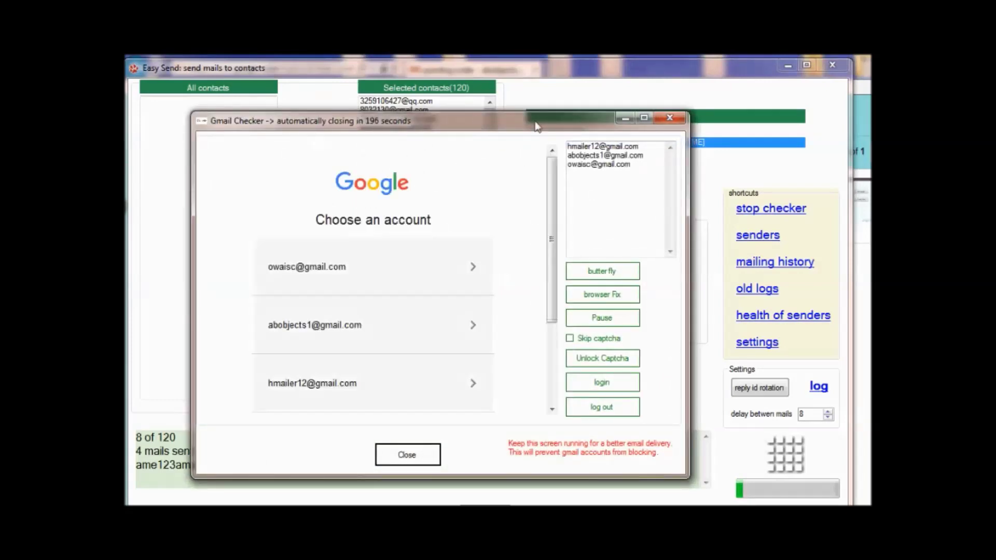
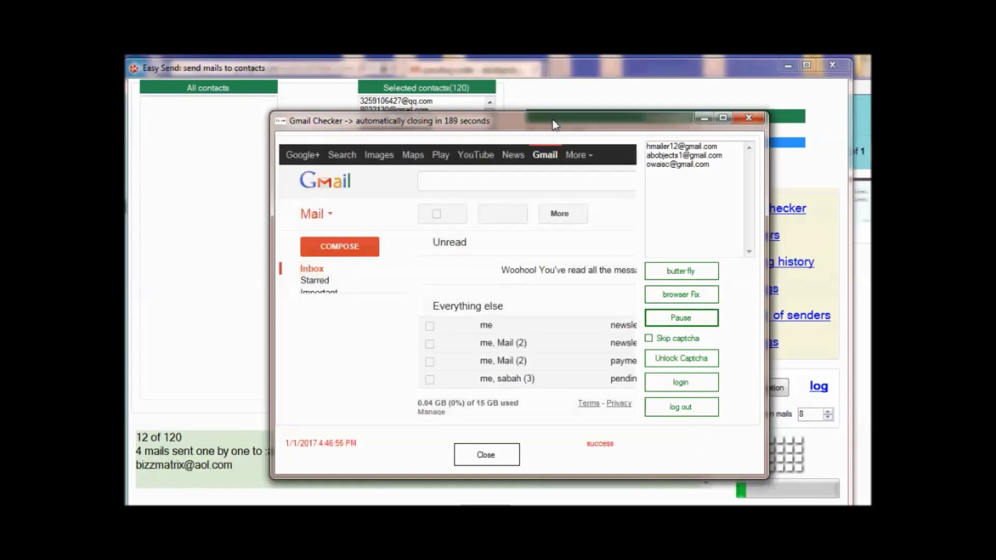
# Nudge the Gmail Checker window up and to the right.
pyautogui.moveTo(555, 123); pyautogui.dragTo(588, 92)
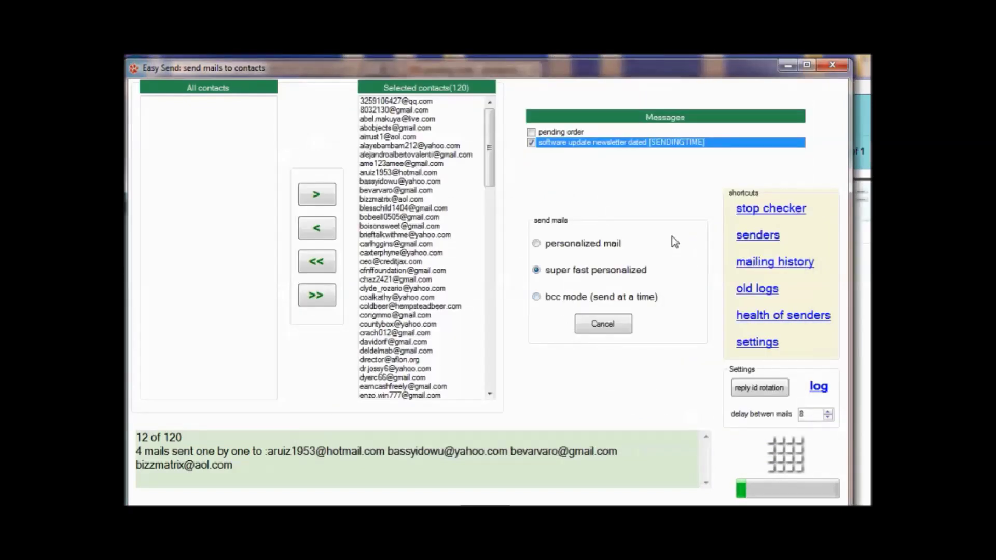
# Start the Twitter promotion tool with 'append numbers' unchecked, then open a new browser tab.
pyautogui.rightClick(673, 238)
pyautogui.click(718, 489)
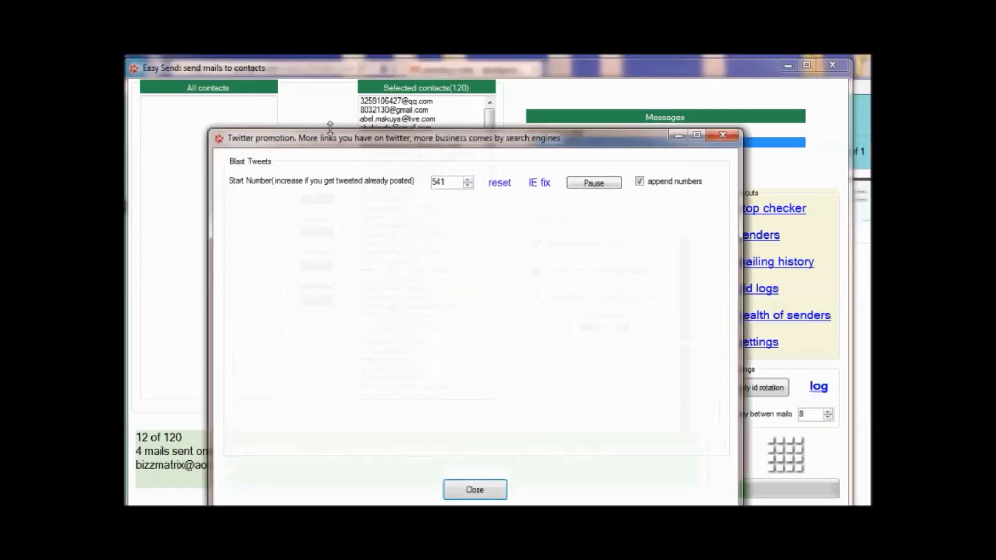
pyautogui.click(639, 181)
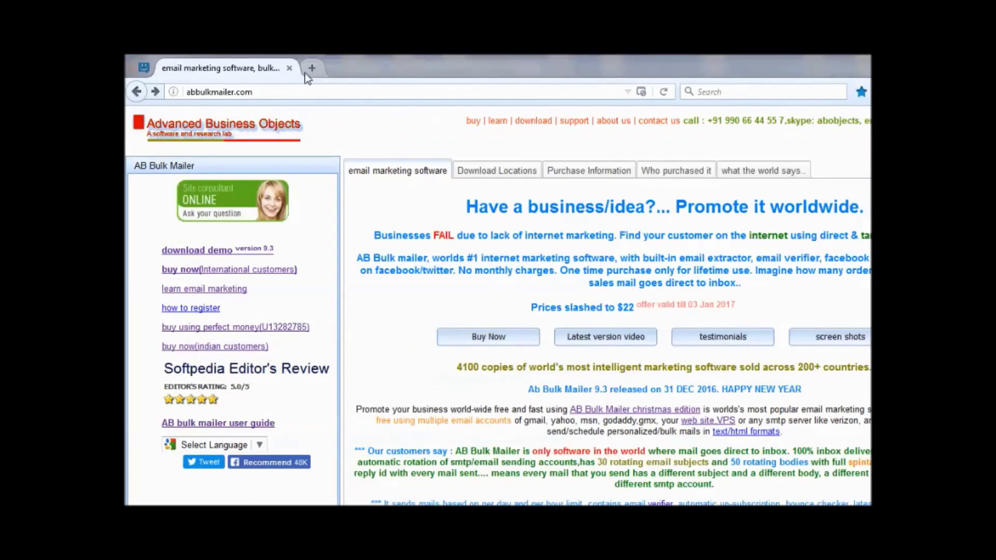
pyautogui.click(304, 70)
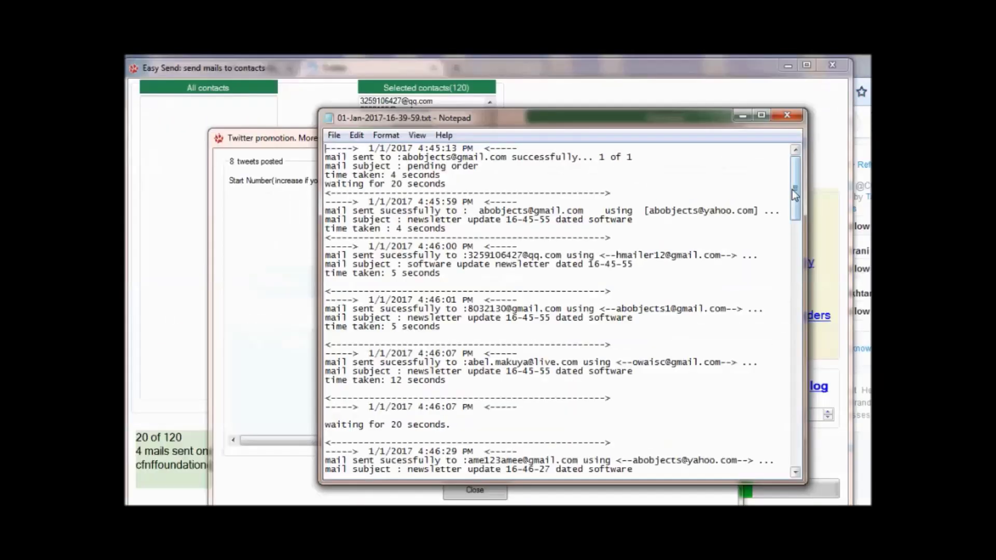
# Scroll the sending log, close Notepad, and open the mailing history.
pyautogui.scroll(-10, 774, 461)
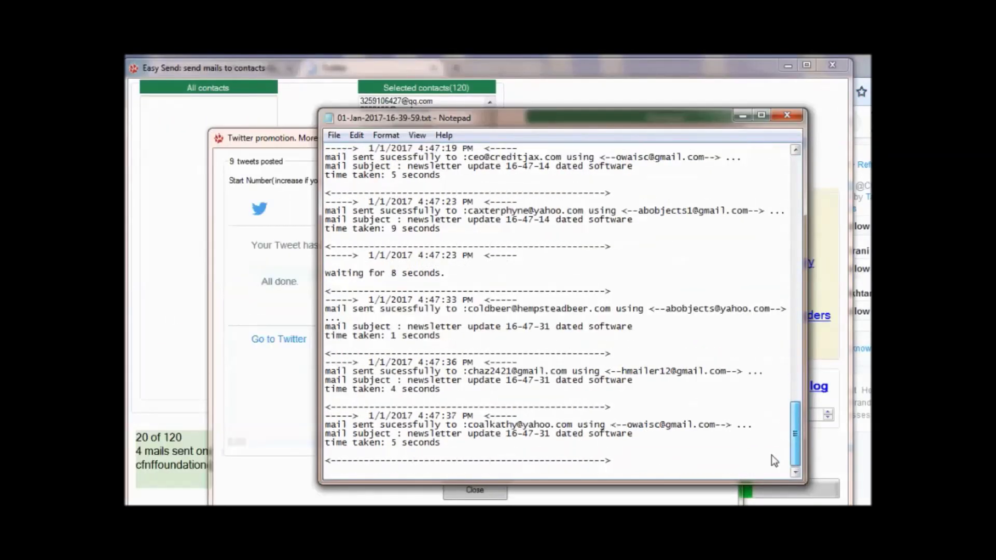
pyautogui.scroll(20, 771, 467)
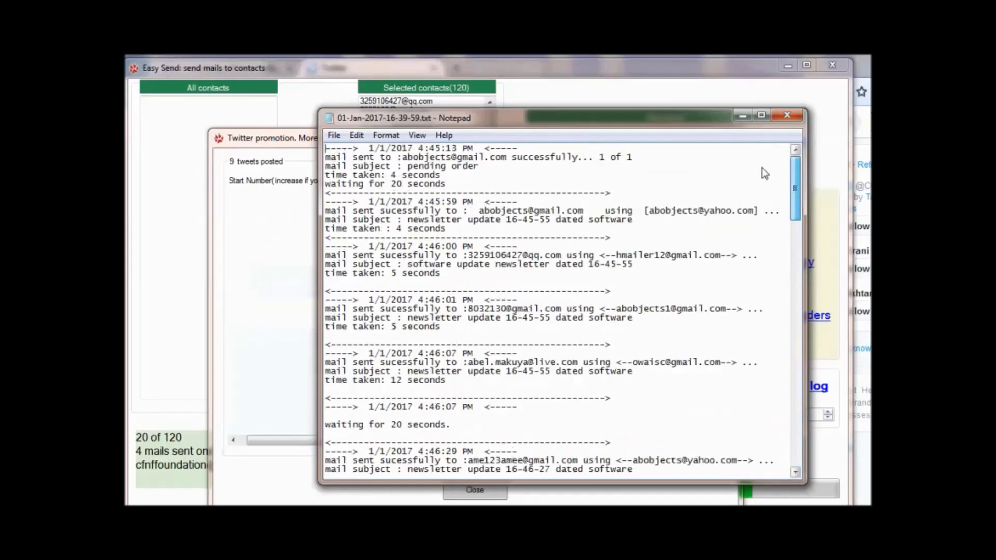
pyautogui.click(787, 118)
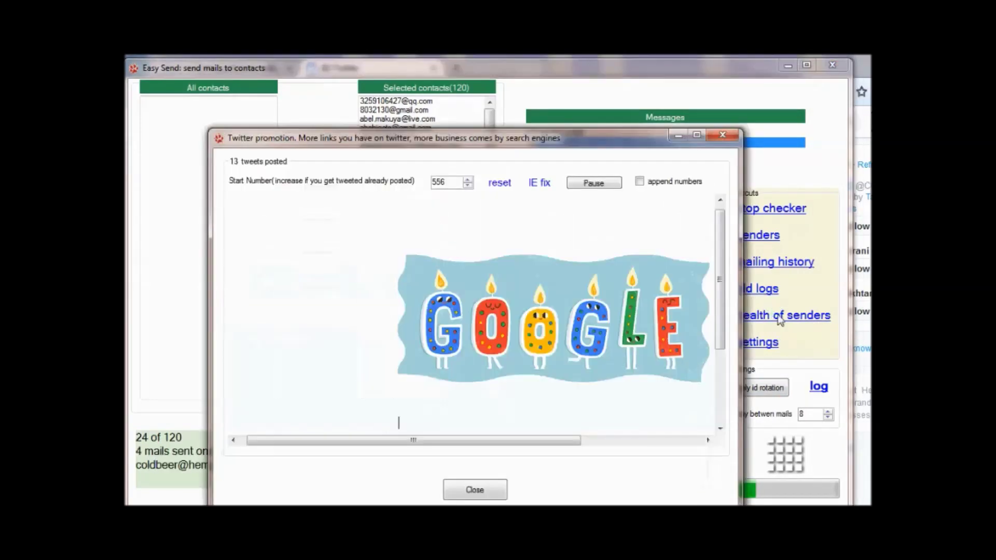
pyautogui.click(777, 264)
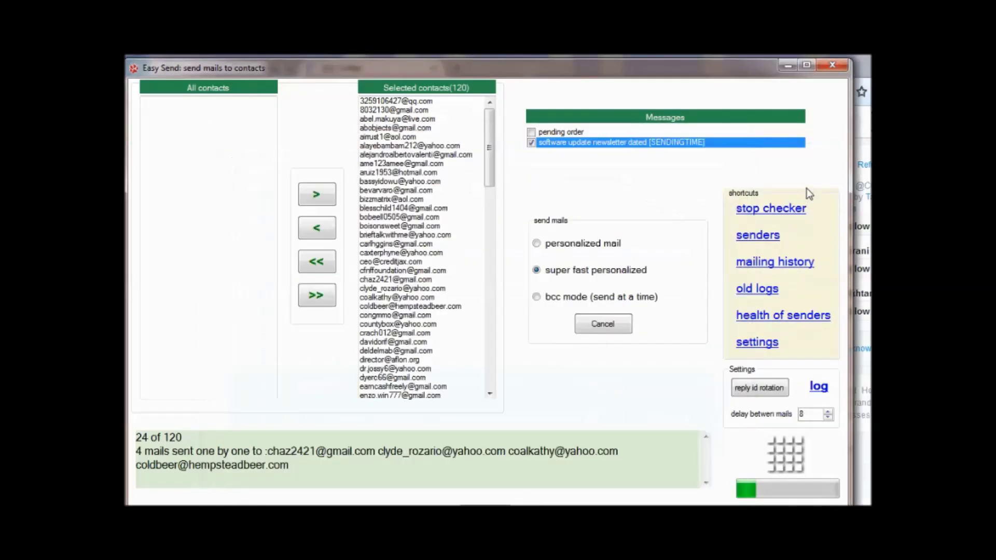
# Open the sender accounts list, move it aside, then close it.
pyautogui.click(762, 237)
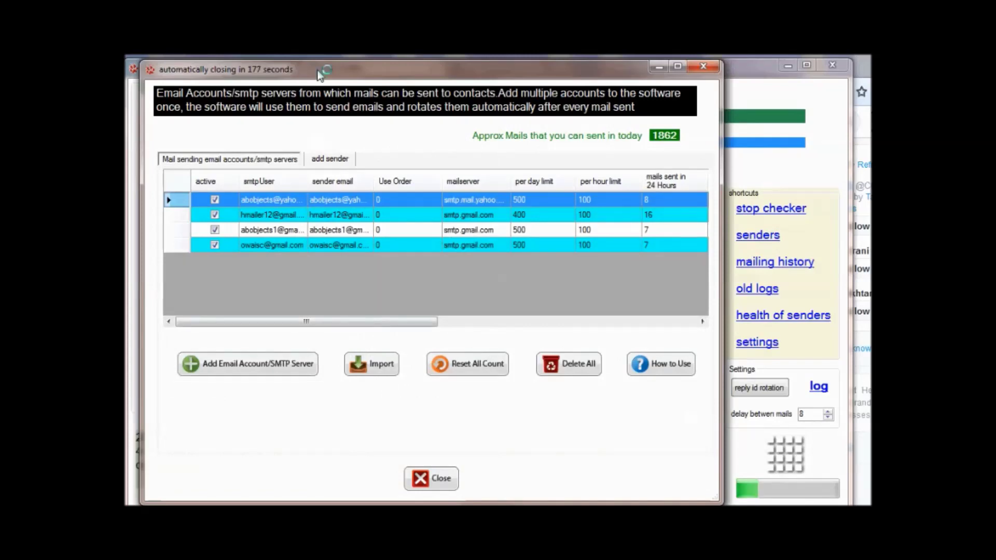
pyautogui.moveTo(320, 79); pyautogui.dragTo(405, 120)
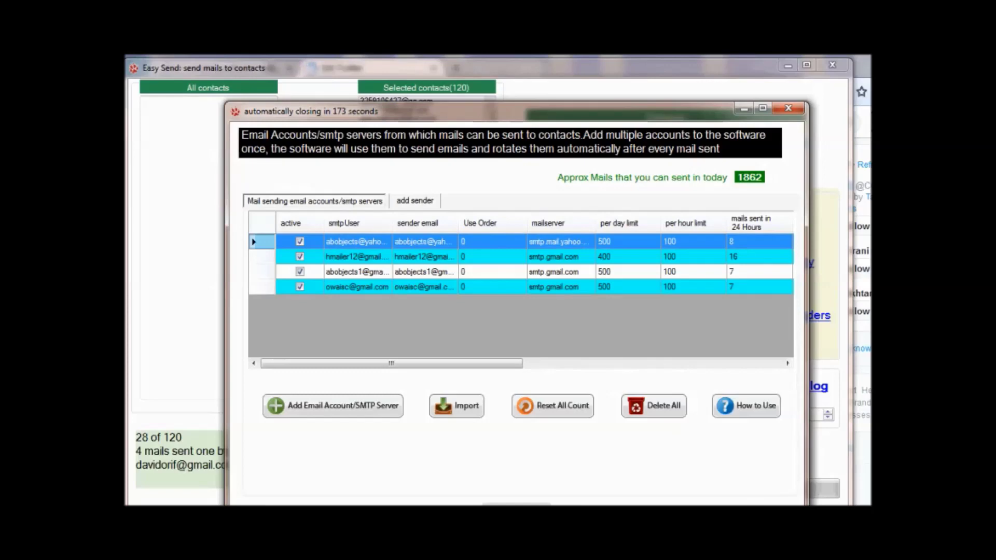
pyautogui.click(516, 505)
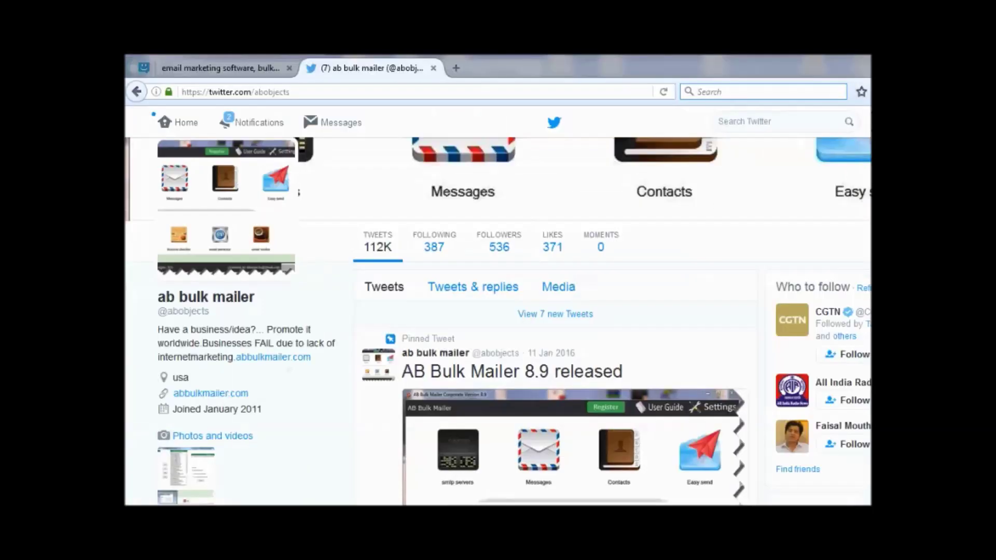
# Change the delay between mails from 20 to 12 and add 'j' to the headers key.
pyautogui.moveTo(439, 553)
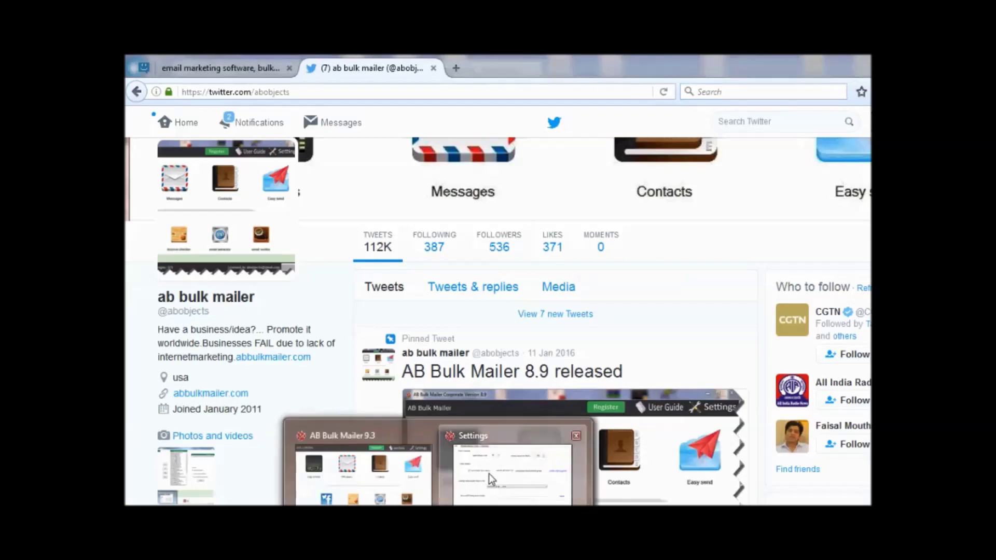
pyautogui.click(489, 474)
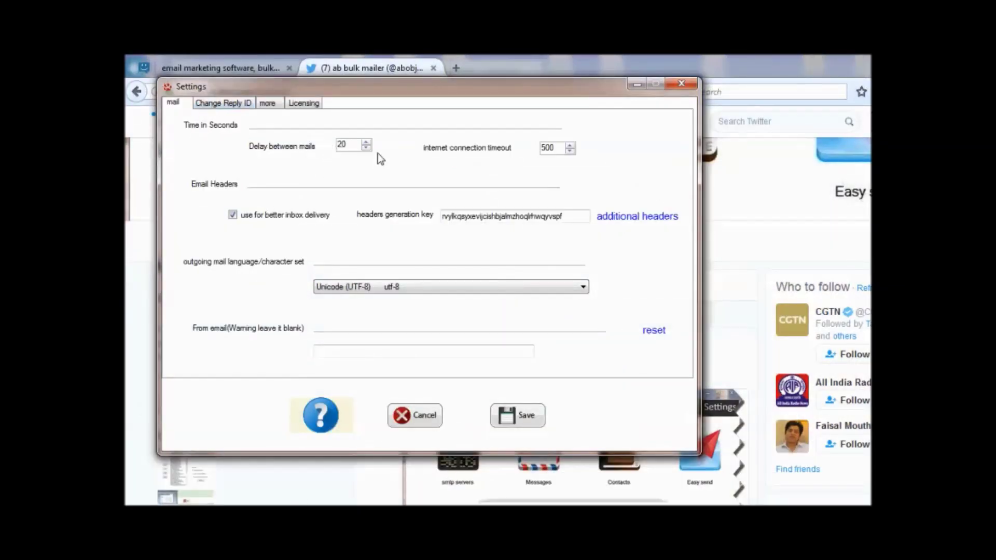
pyautogui.moveTo(354, 144); pyautogui.dragTo(247, 134)
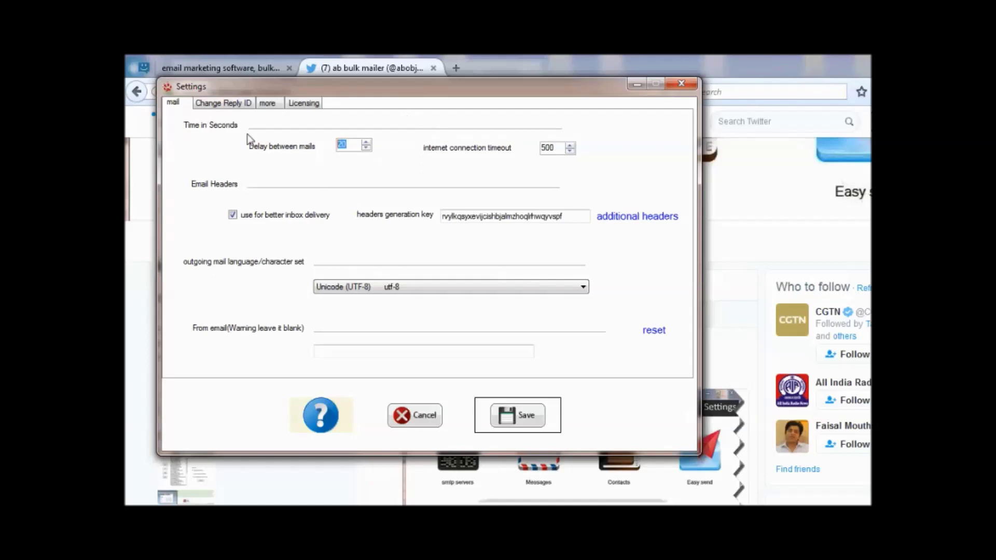
pyautogui.write('12')
pyautogui.click(489, 220)
pyautogui.write('j')
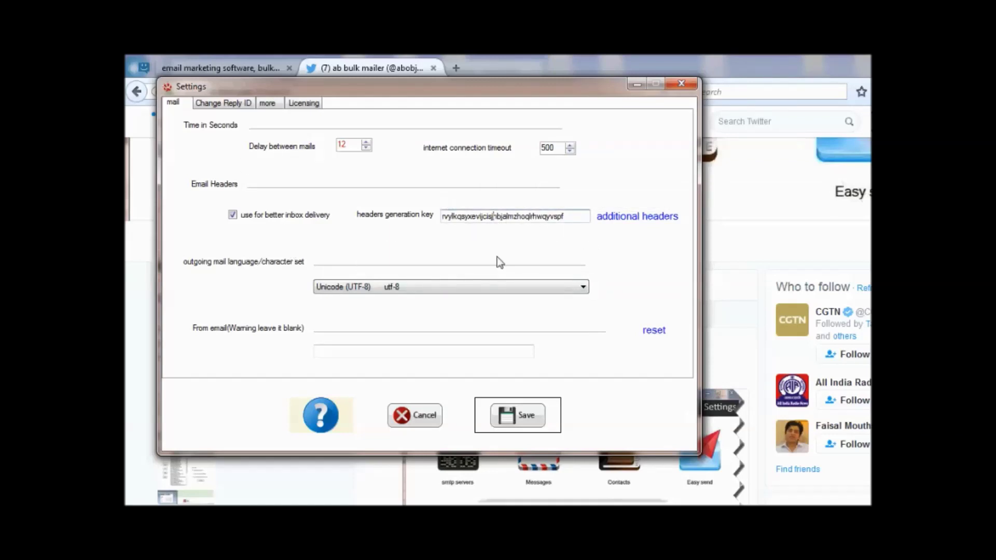
# Keep Unicode (UTF-8) as the outgoing character set and go to the Change Reply ID page.
pyautogui.click(576, 290)
pyautogui.click(583, 289)
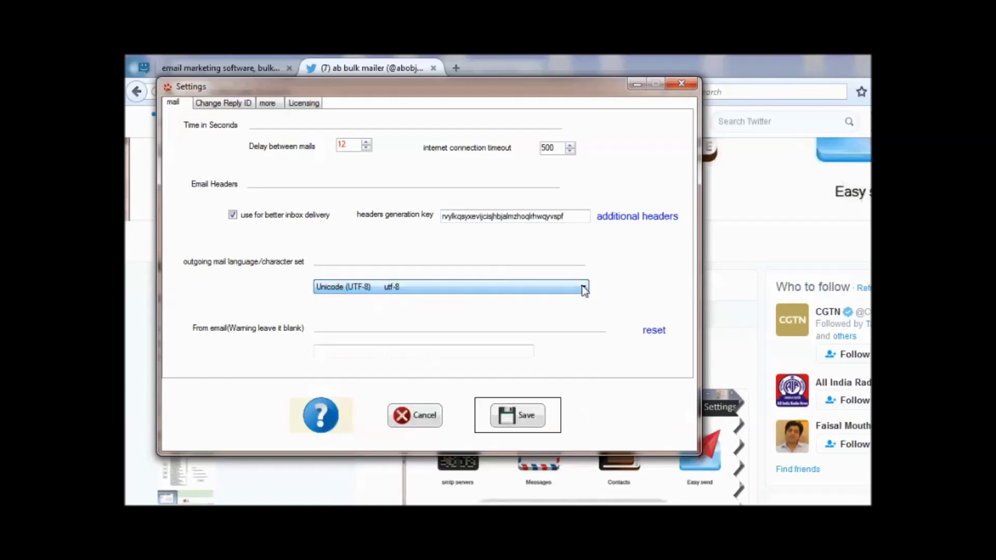
pyautogui.click(343, 351)
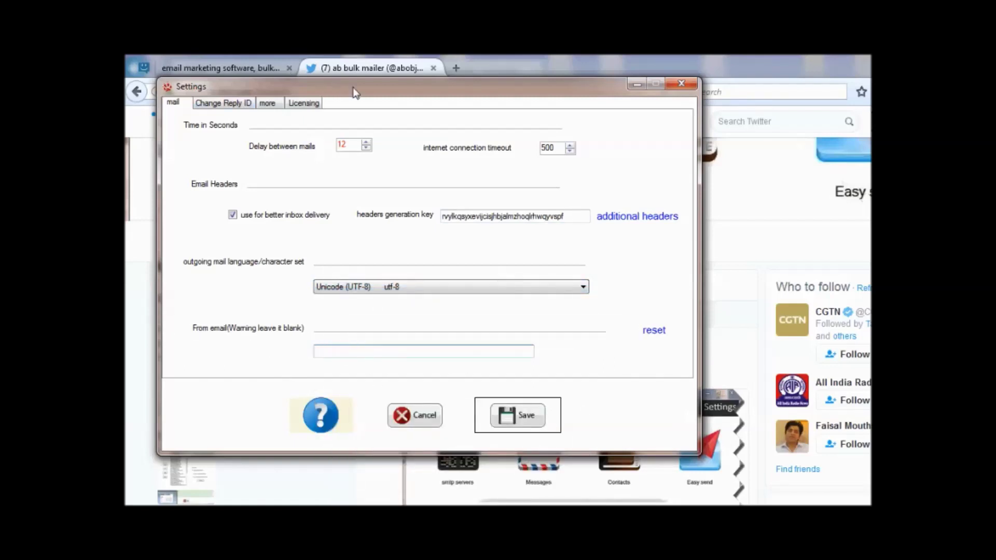
pyautogui.moveTo(356, 92); pyautogui.dragTo(398, 92)
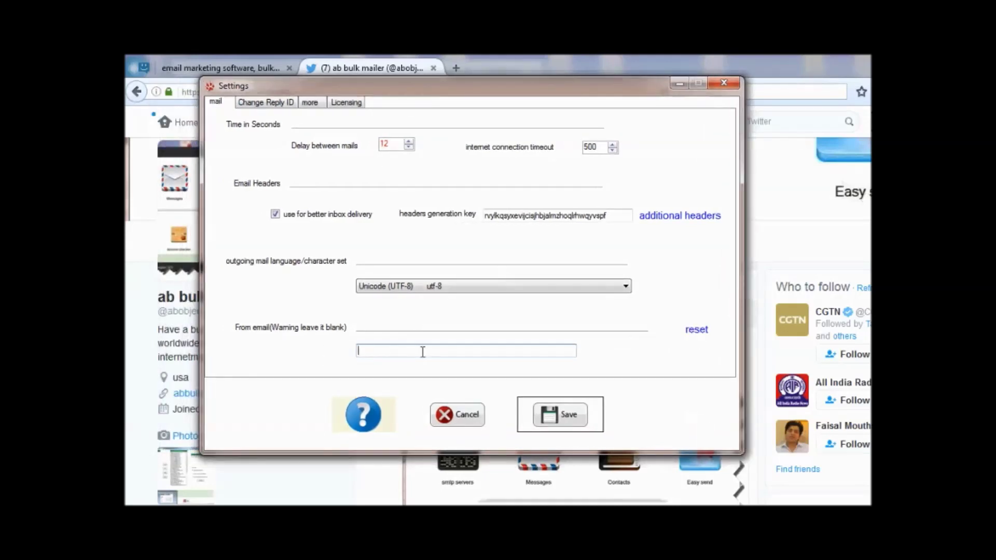
pyautogui.click(276, 103)
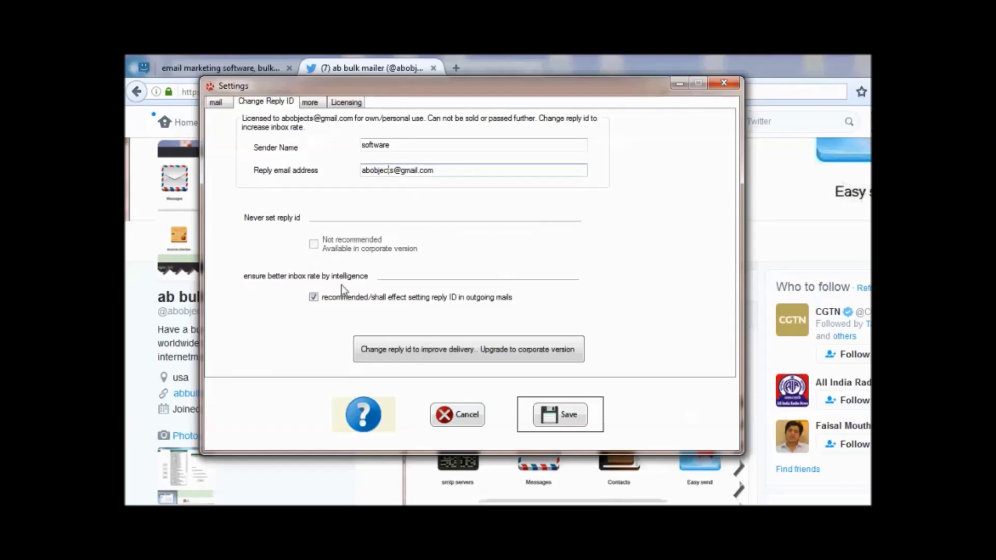
# Pick a pink/light violet theme colour on the 'more' tab, apply it, and save the settings.
pyautogui.click(317, 102)
pyautogui.click(317, 275)
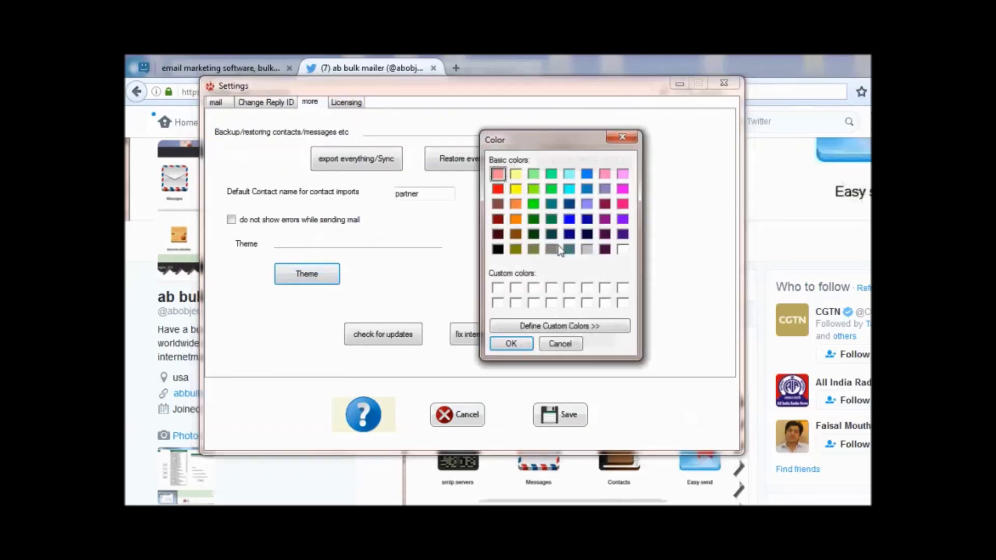
pyautogui.click(622, 204)
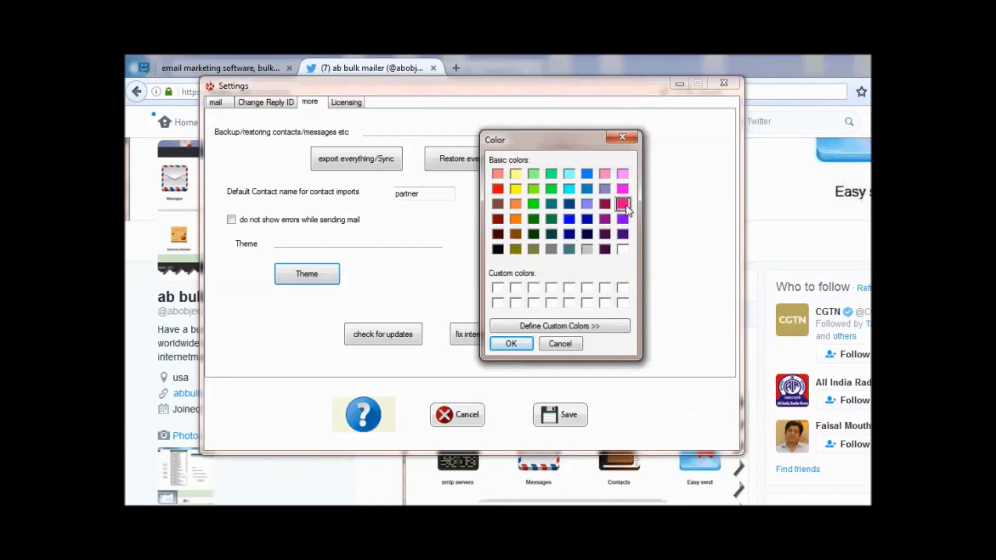
pyautogui.click(623, 174)
pyautogui.click(512, 342)
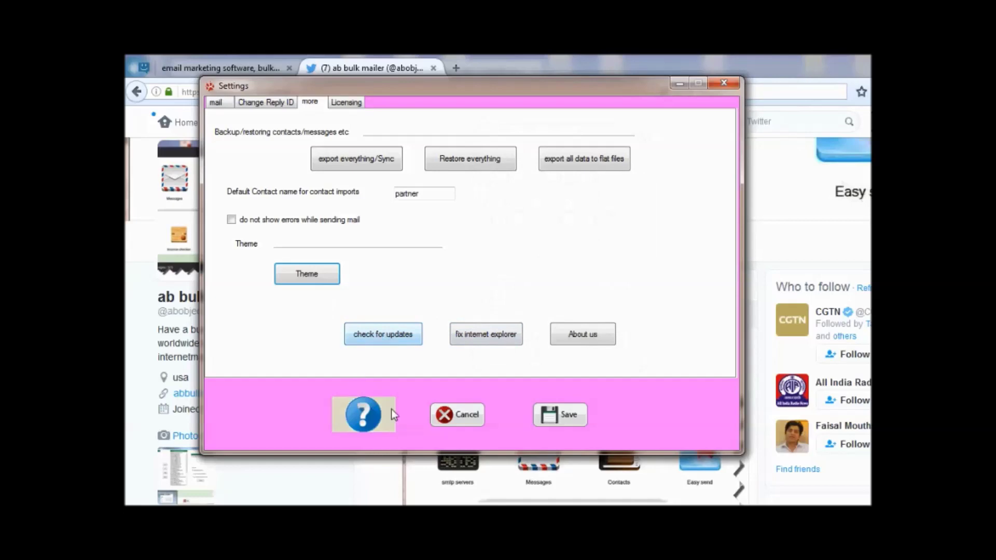
pyautogui.click(556, 414)
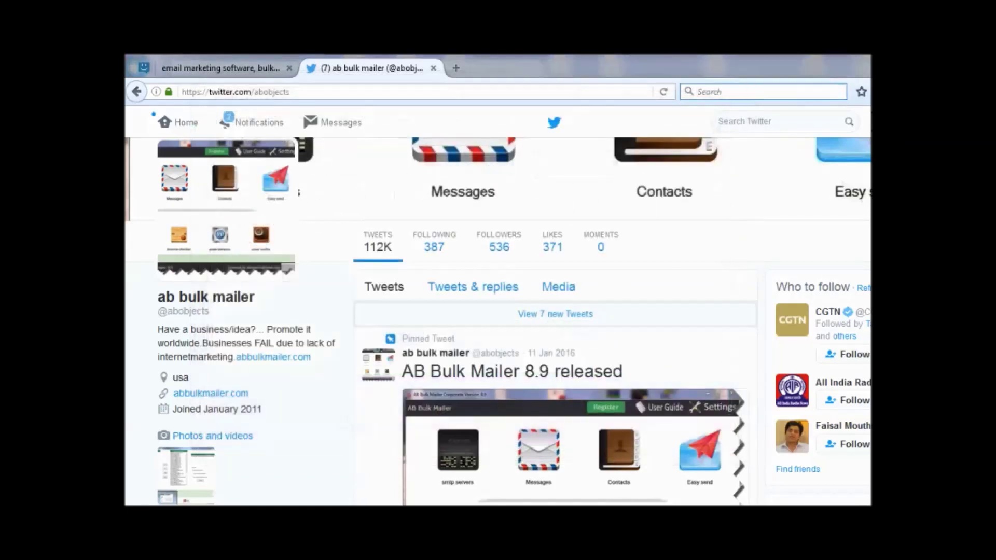
# Reopen Settings on the 'more' tab and check for program updates.
pyautogui.click(747, 129)
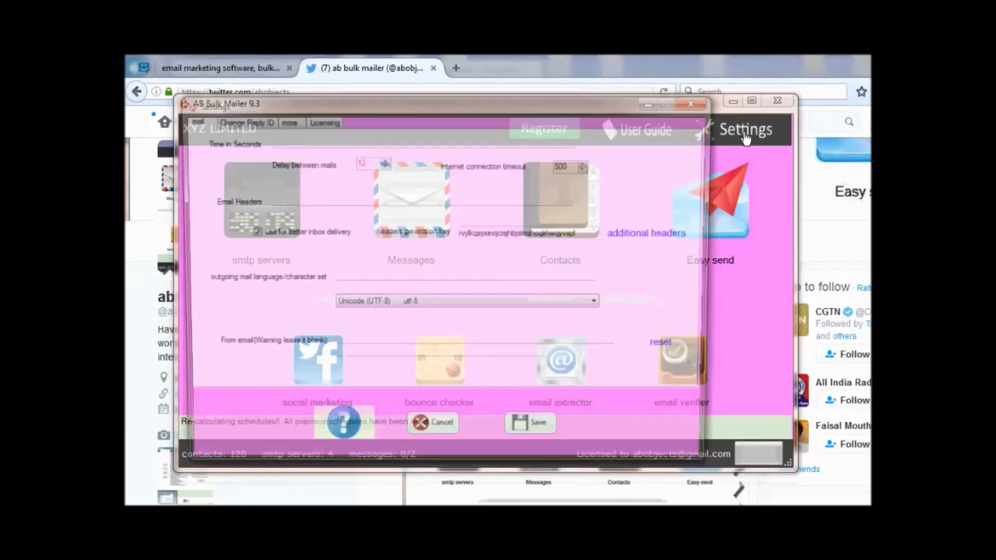
pyautogui.click(704, 102)
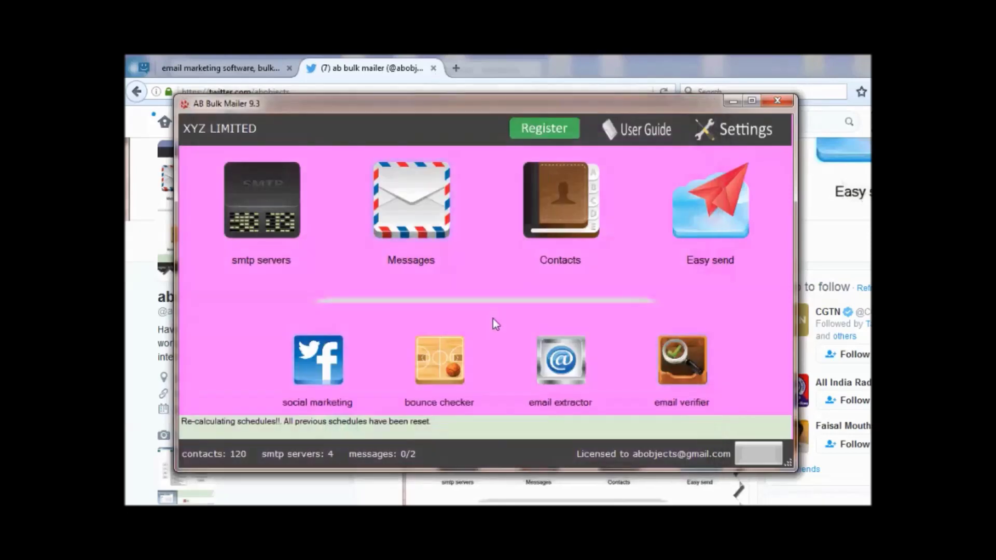
pyautogui.click(730, 133)
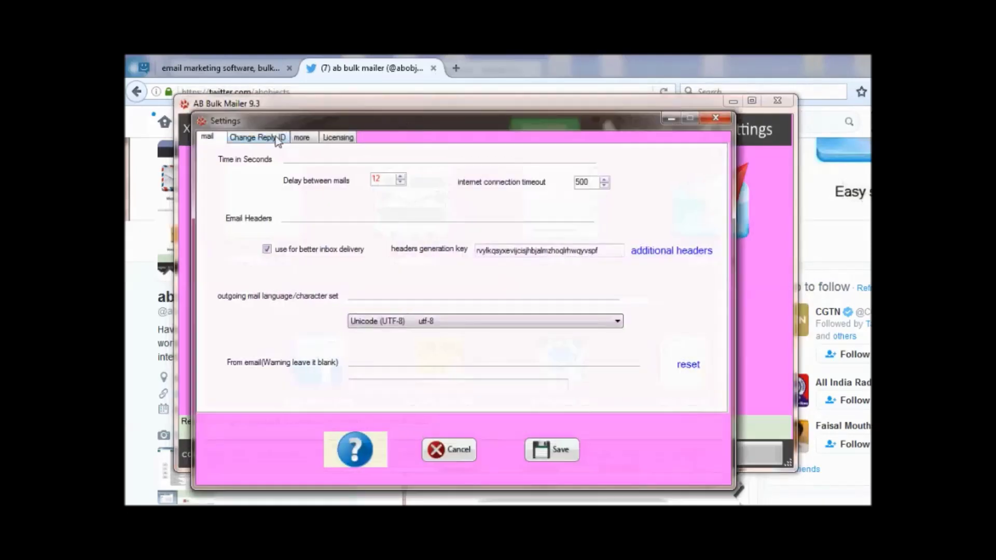
pyautogui.click(284, 139)
pyautogui.click(309, 138)
pyautogui.click(347, 370)
# Upgrade the built-in browser to IE 11, view About us, and save the settings.
pyautogui.click(478, 373)
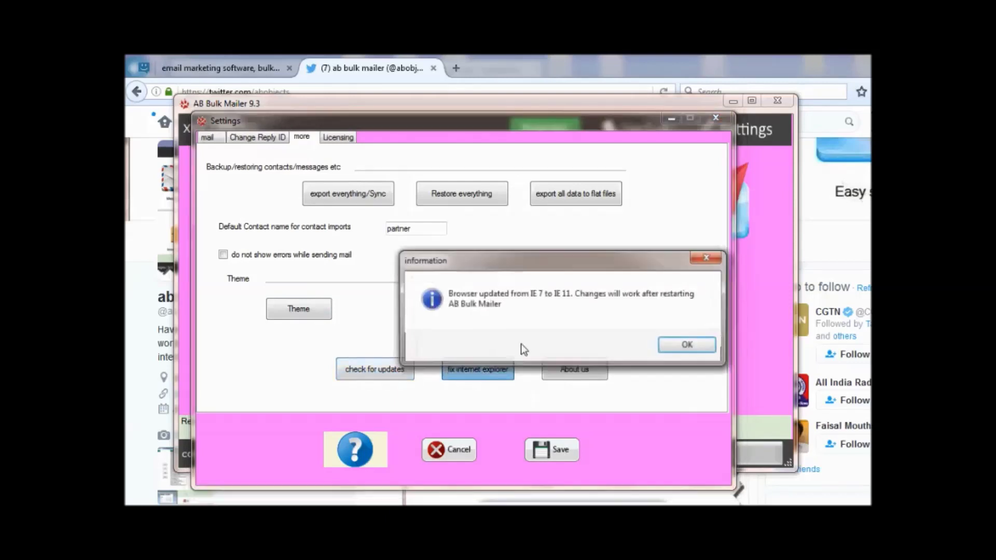
pyautogui.click(669, 344)
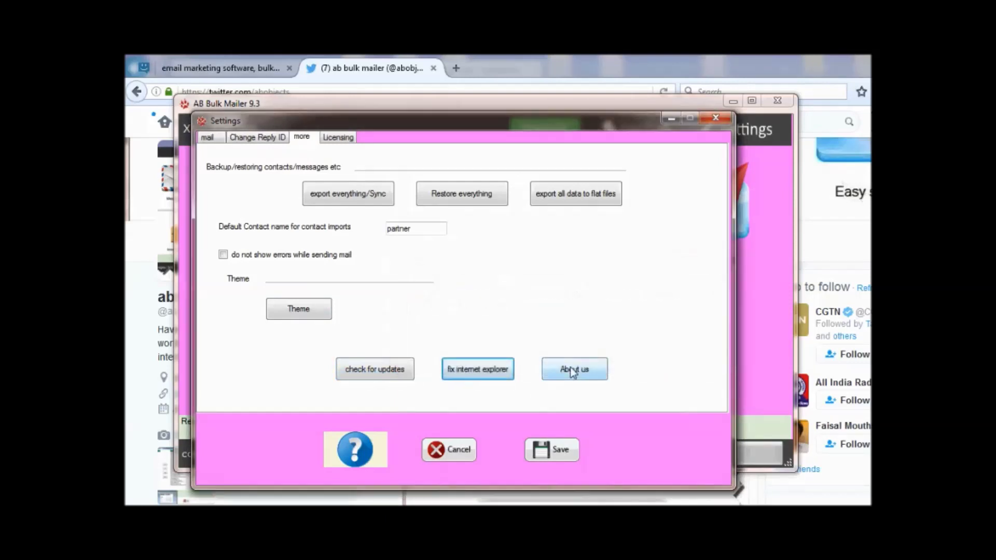
pyautogui.click(574, 369)
pyautogui.click(483, 378)
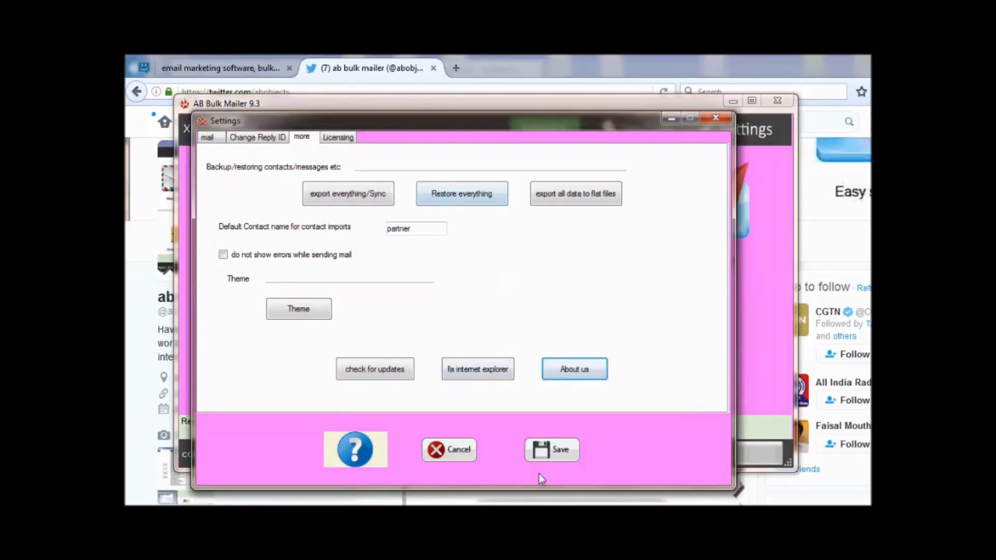
pyautogui.click(538, 451)
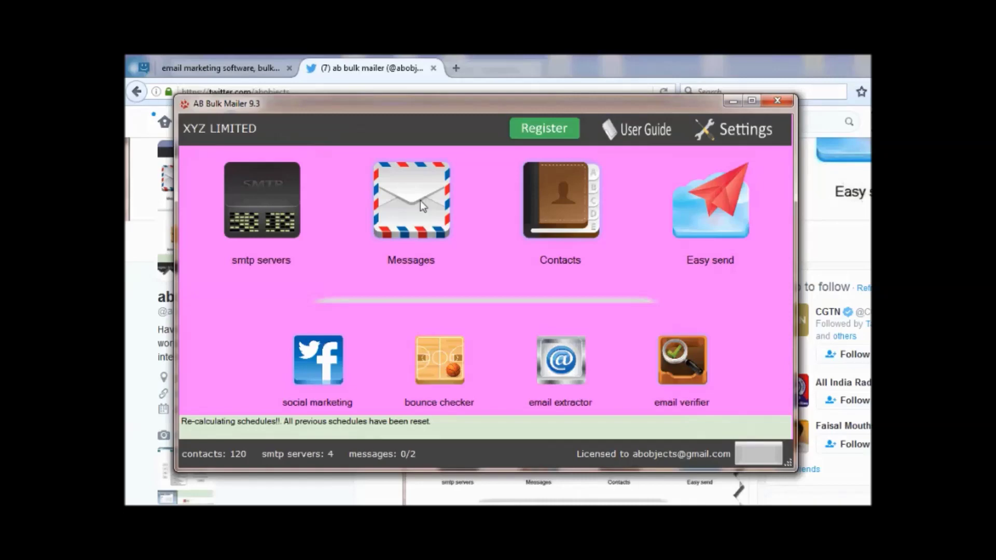
pyautogui.click(420, 200)
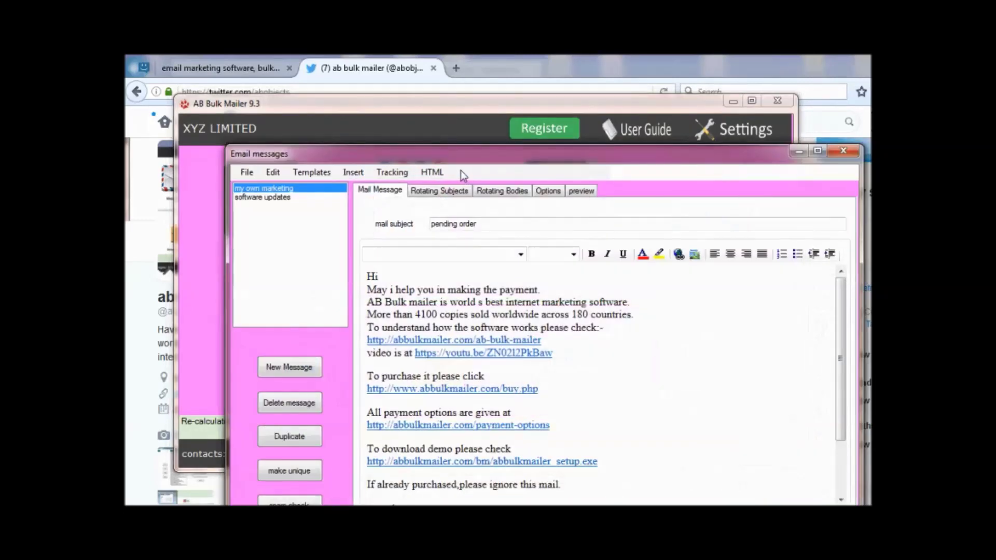
# Open the saved message and browse the rotating subject pages to subjects 21–30.
pyautogui.doubleClick(454, 157)
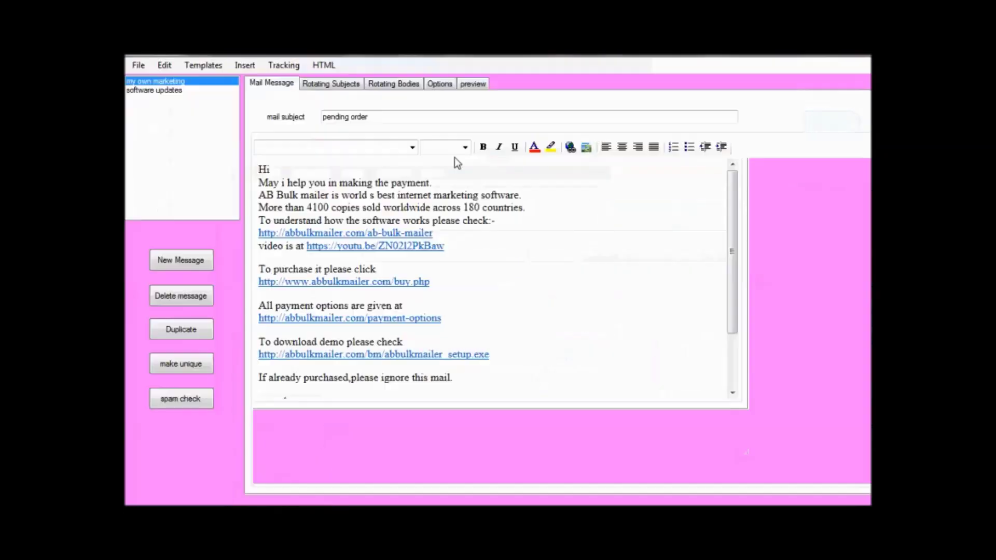
pyautogui.click(347, 85)
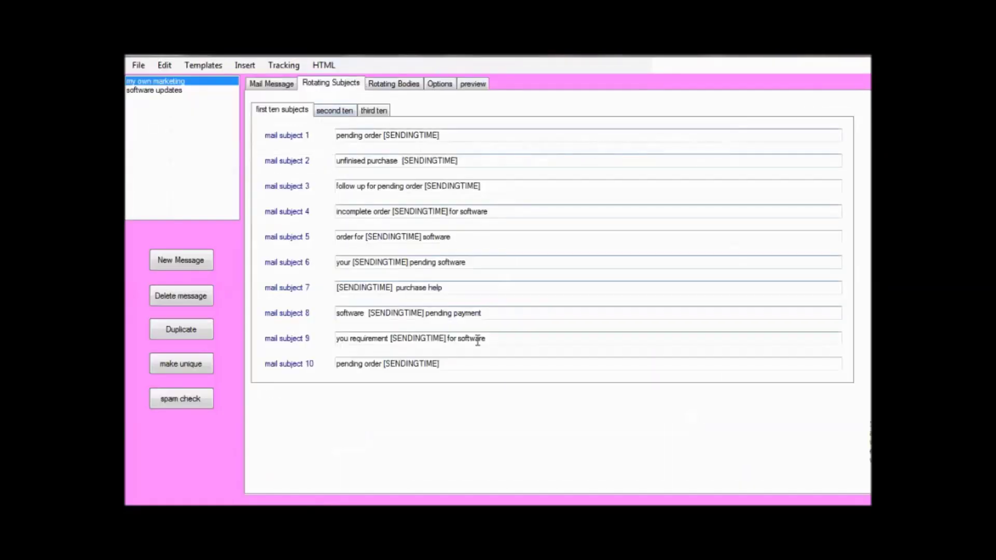
pyautogui.click(331, 110)
pyautogui.click(379, 114)
pyautogui.click(343, 112)
pyautogui.click(285, 110)
pyautogui.click(270, 84)
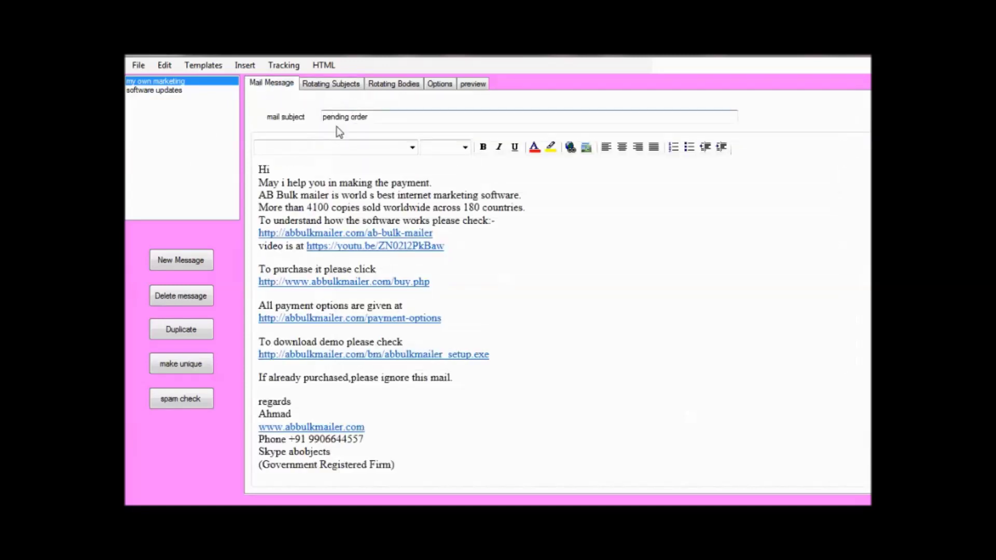
pyautogui.click(330, 84)
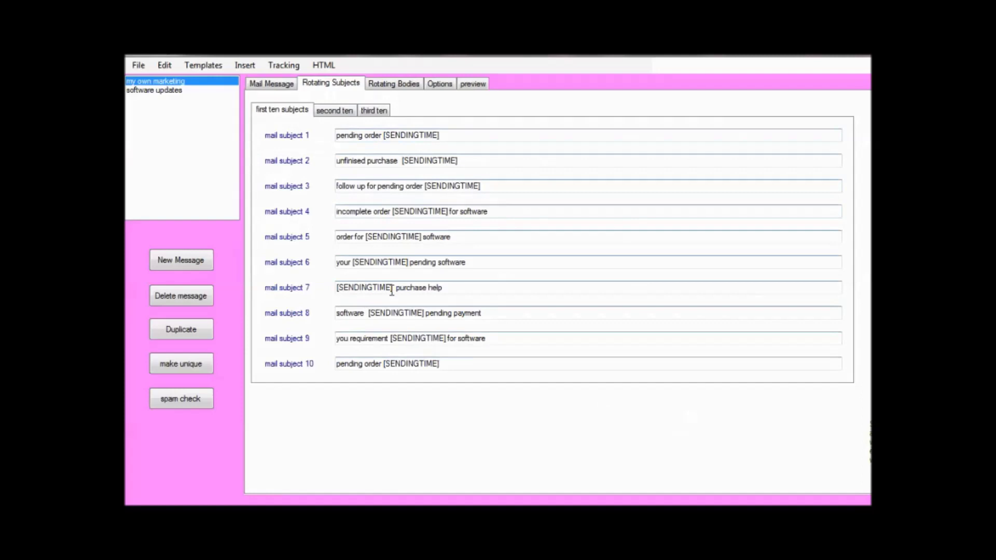
pyautogui.click(340, 112)
pyautogui.click(387, 114)
# Overwrite rotating subjects 22 and 23 with 'hgghhjg' and 'hjhjhkjkh'.
pyautogui.moveTo(465, 161); pyautogui.dragTo(336, 161)
pyautogui.write('hgghhjg')
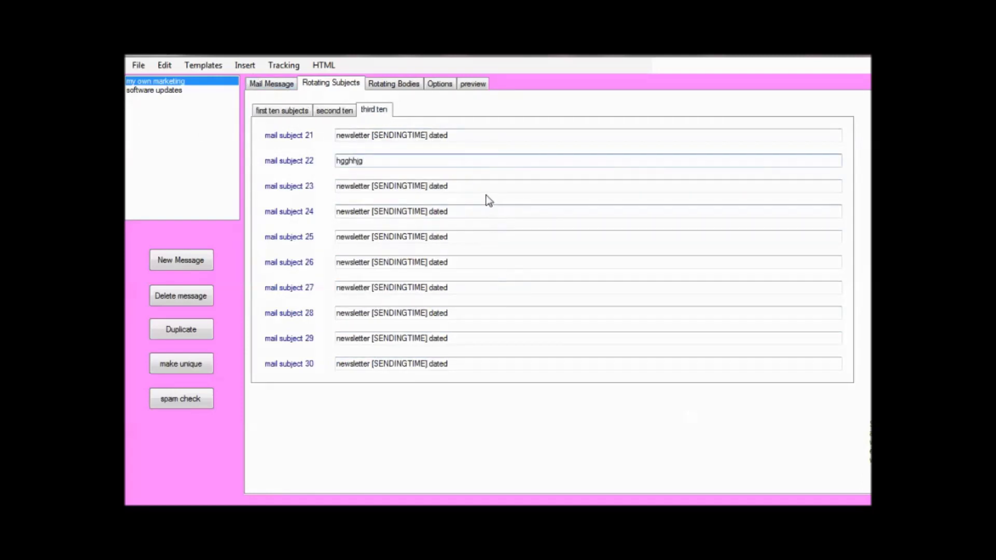
pyautogui.moveTo(493, 189); pyautogui.dragTo(336, 187)
pyautogui.write('hjhjhkjkh')
# Replace 'dated' in subjects 24–26 with 'hhh', 'hhhh' and 'hhh', then save.
pyautogui.click(438, 212)
pyautogui.doubleClick(438, 211)
pyautogui.write('hhh')
pyautogui.doubleClick(438, 236)
pyautogui.write('hhhh')
pyautogui.doubleClick(439, 262)
pyautogui.write('hhh')
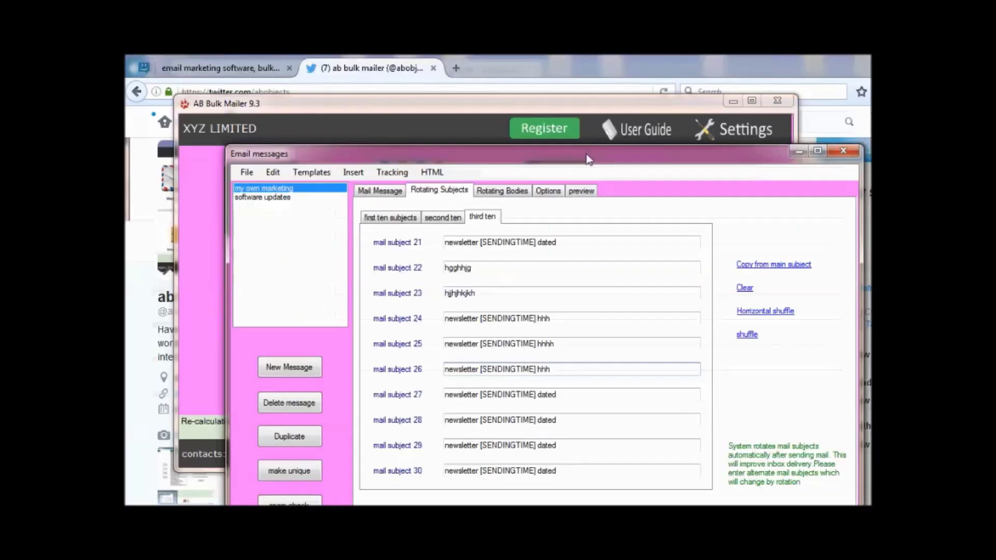
pyautogui.moveTo(588, 160); pyautogui.dragTo(535, 66)
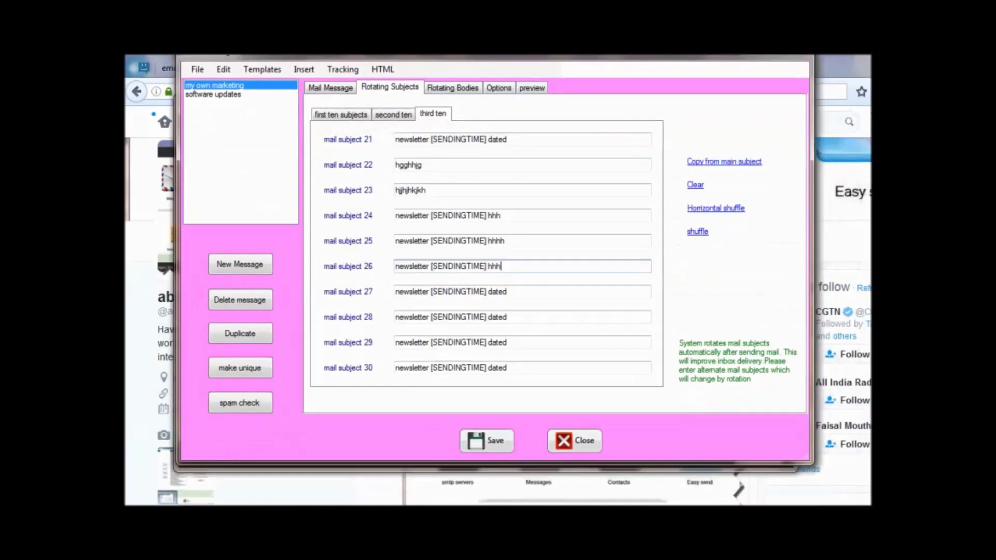
pyautogui.click(491, 450)
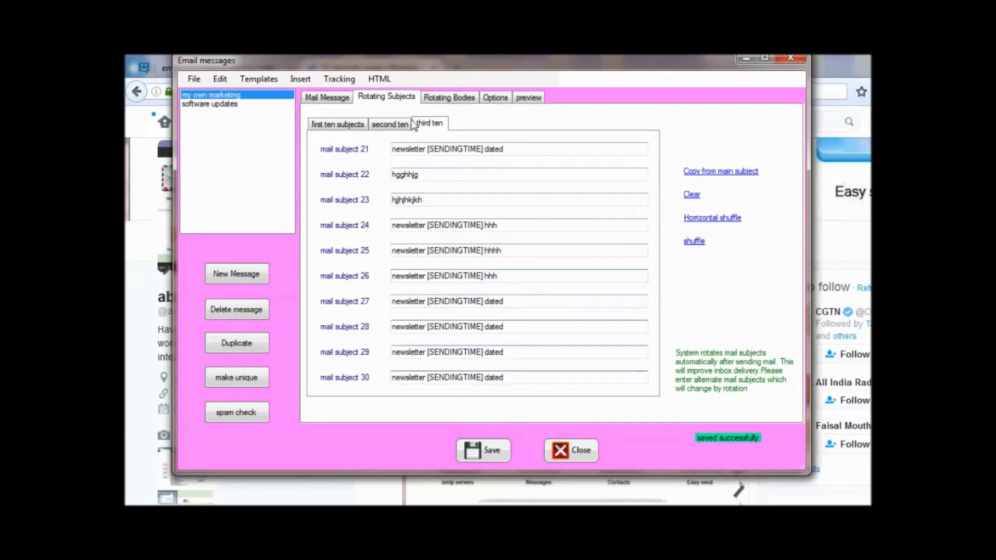
# Reset rotating body 20 to the default template, add a line after Hi, save and close.
pyautogui.click(450, 97)
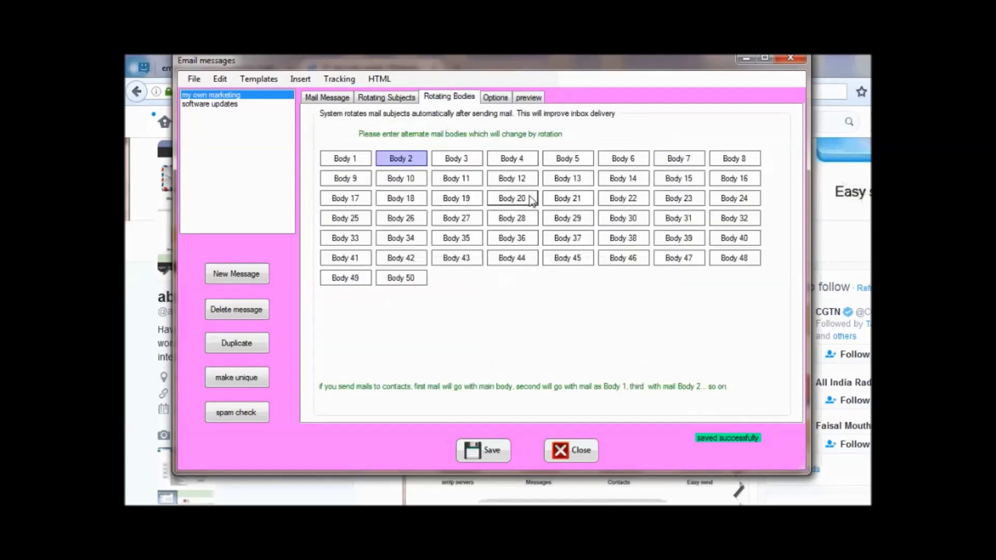
pyautogui.click(534, 199)
pyautogui.write('uuuuuu')
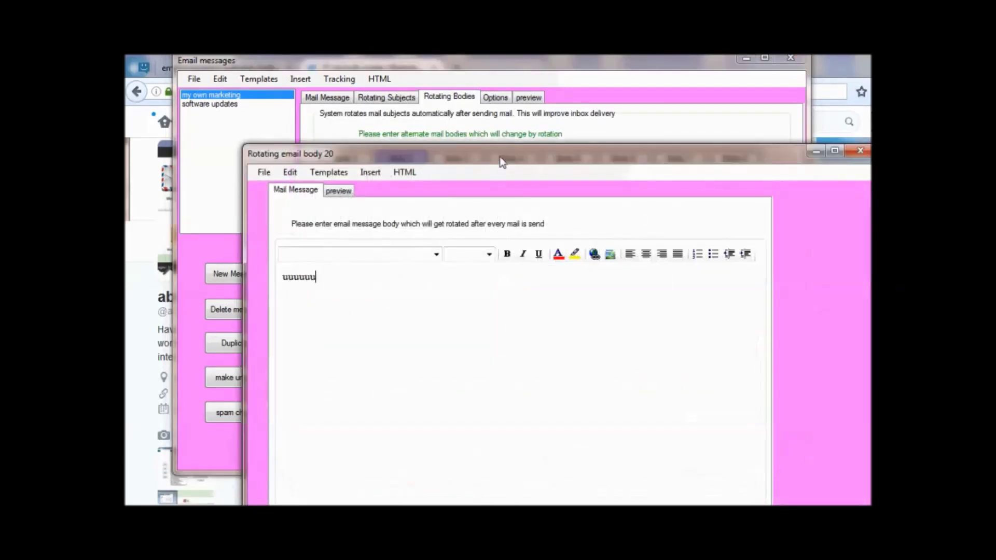
pyautogui.moveTo(502, 156); pyautogui.dragTo(471, 73)
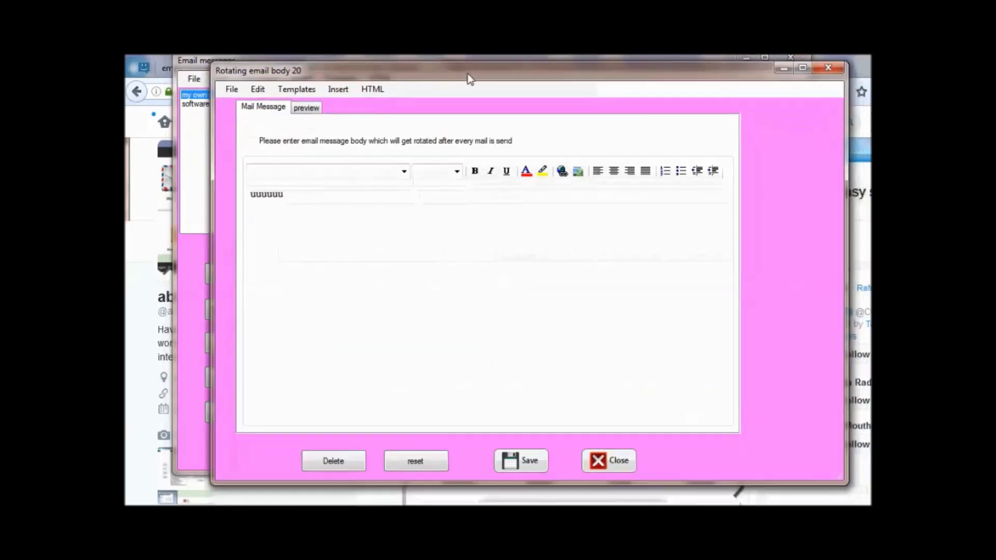
pyautogui.click(408, 461)
pyautogui.click(281, 201)
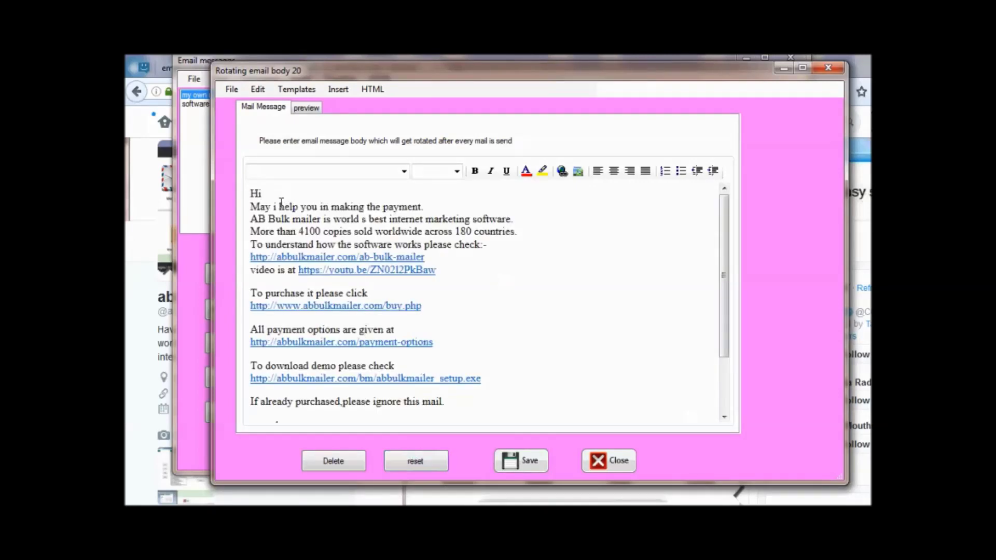
pyautogui.press('Return')
pyautogui.press('Return')
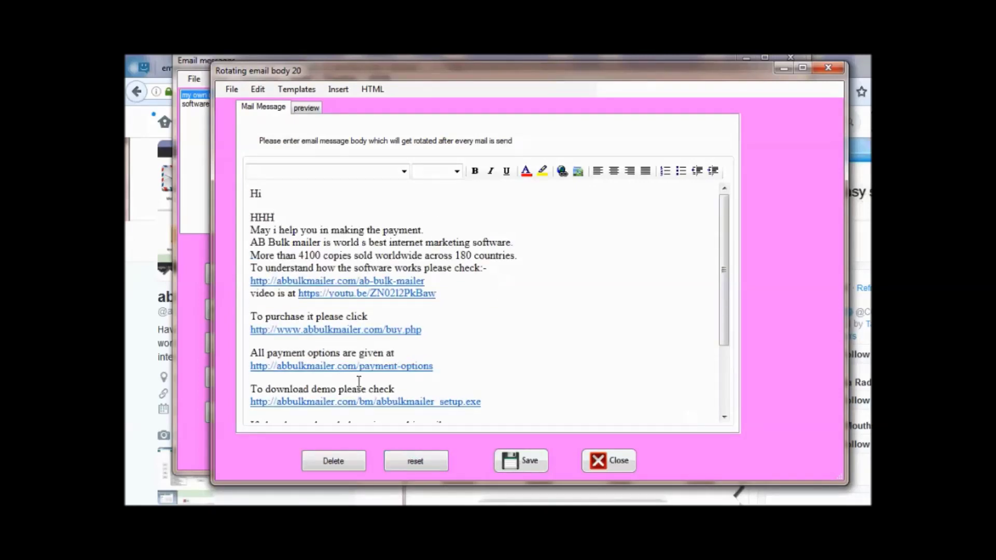
pyautogui.click(515, 460)
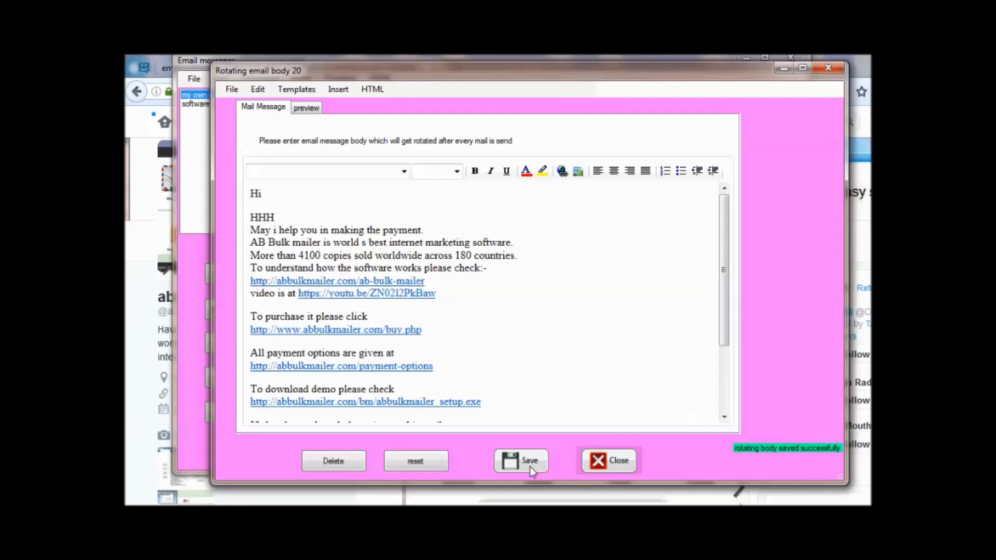
pyautogui.click(607, 463)
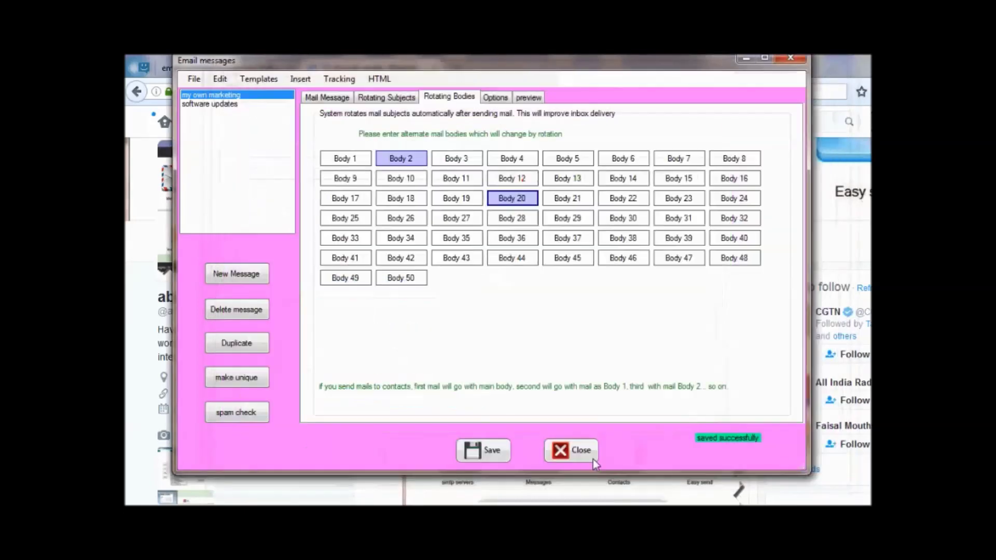
# Create a new newsletter message with body 'ff' and save it.
pyautogui.click(327, 97)
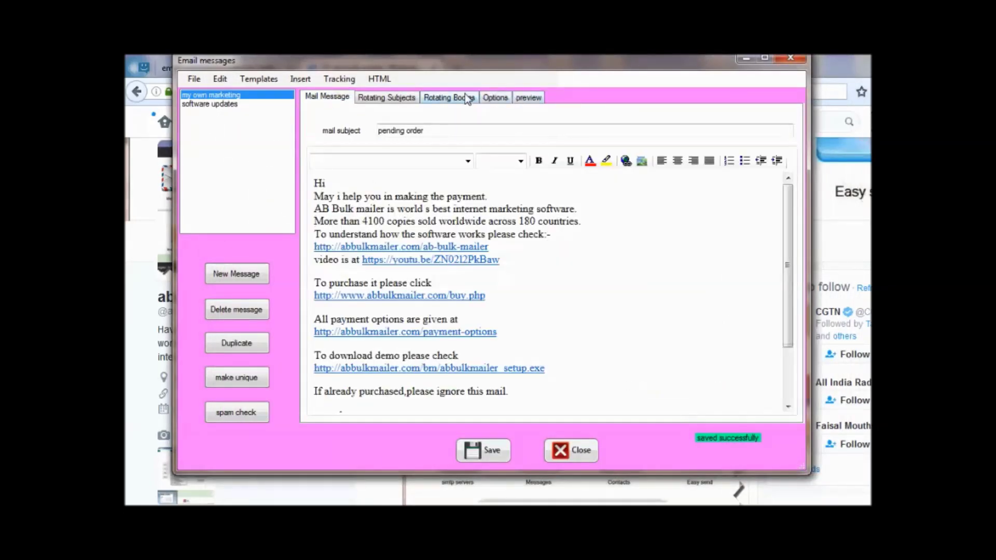
pyautogui.click(470, 97)
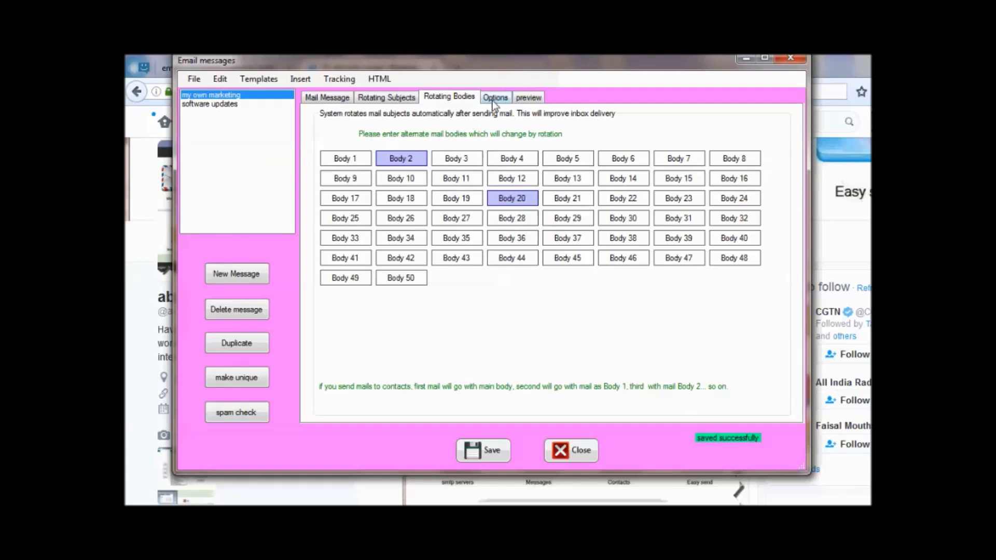
pyautogui.click(493, 100)
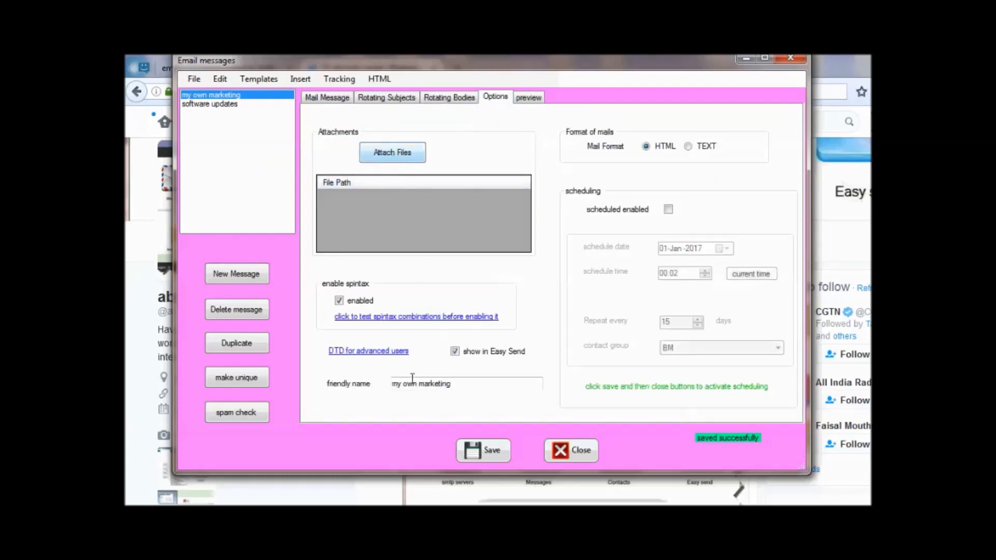
pyautogui.click(419, 323)
pyautogui.click(385, 260)
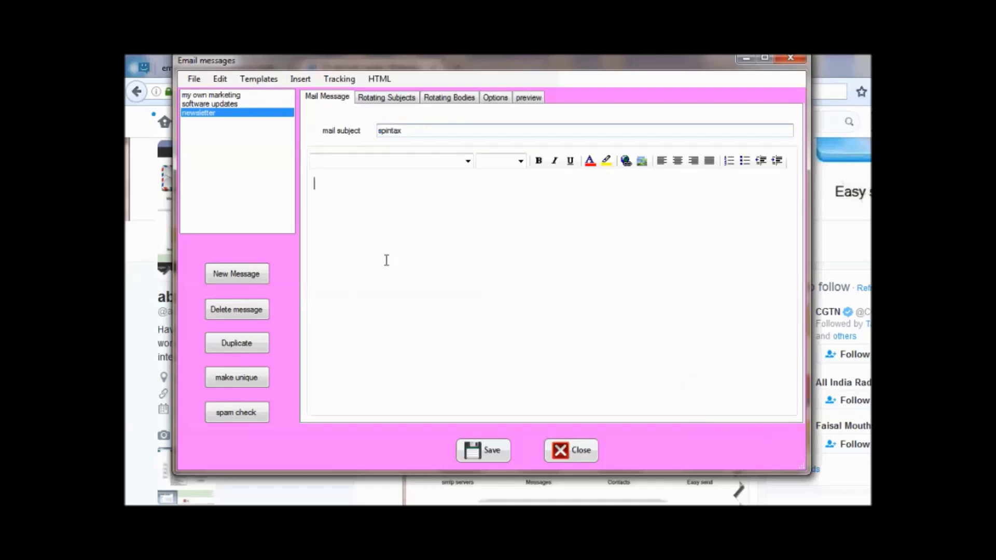
pyautogui.write('ff')
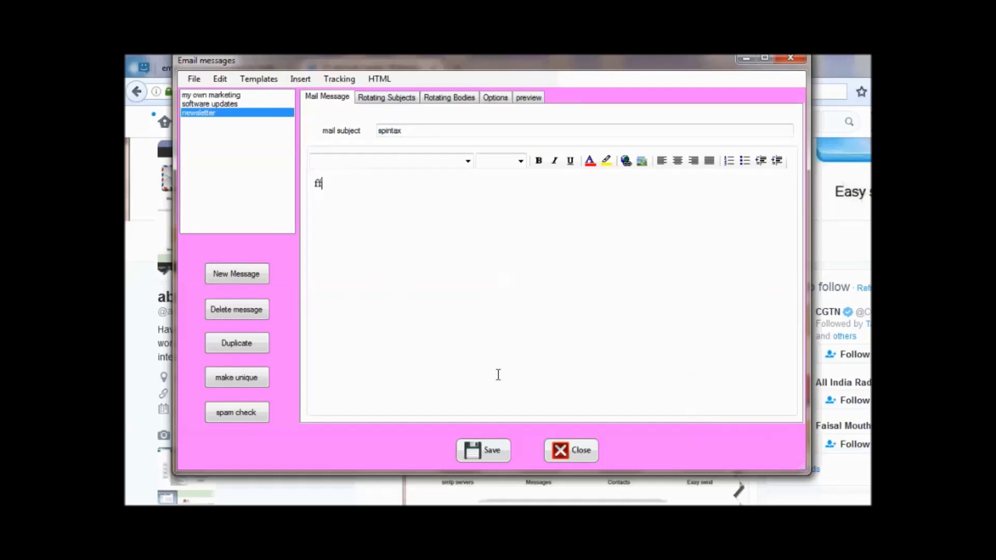
pyautogui.click(492, 450)
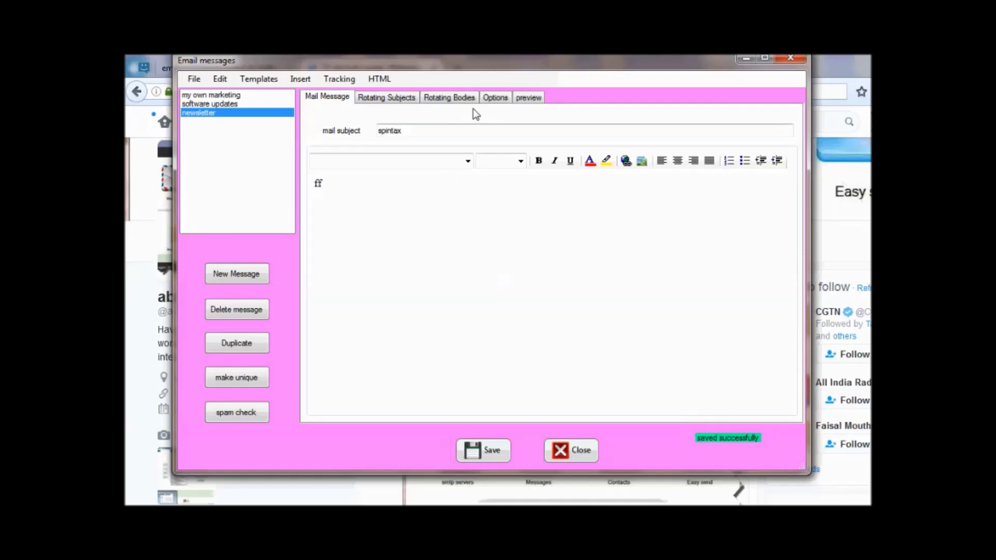
# Open the newsletter's options and the 'What exactly, is spintax?' explanation.
pyautogui.click(463, 98)
pyautogui.click(499, 99)
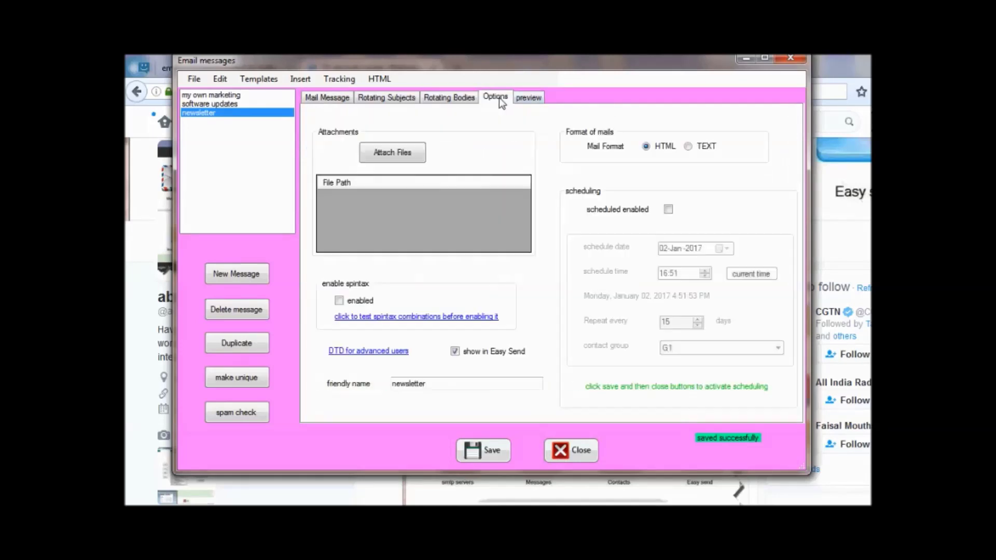
pyautogui.click(401, 322)
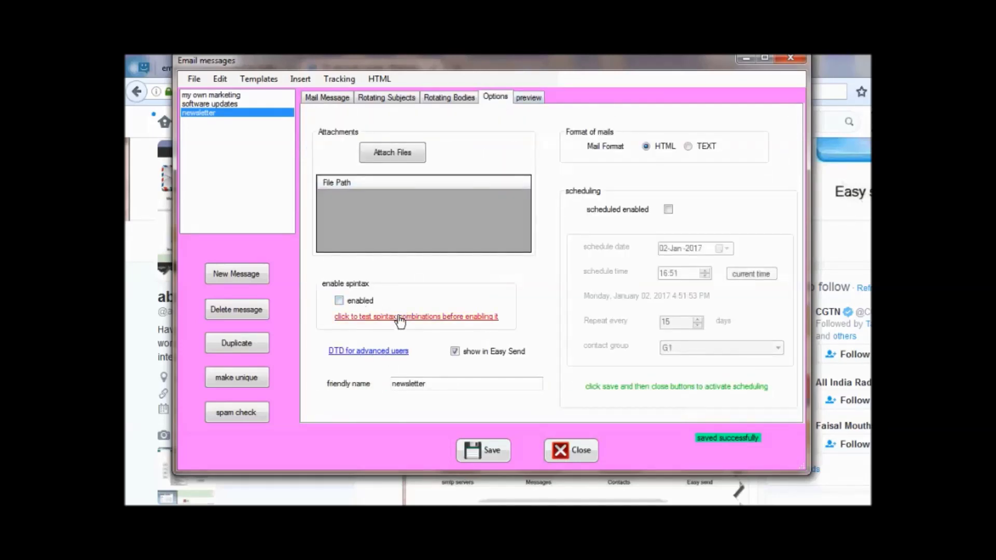
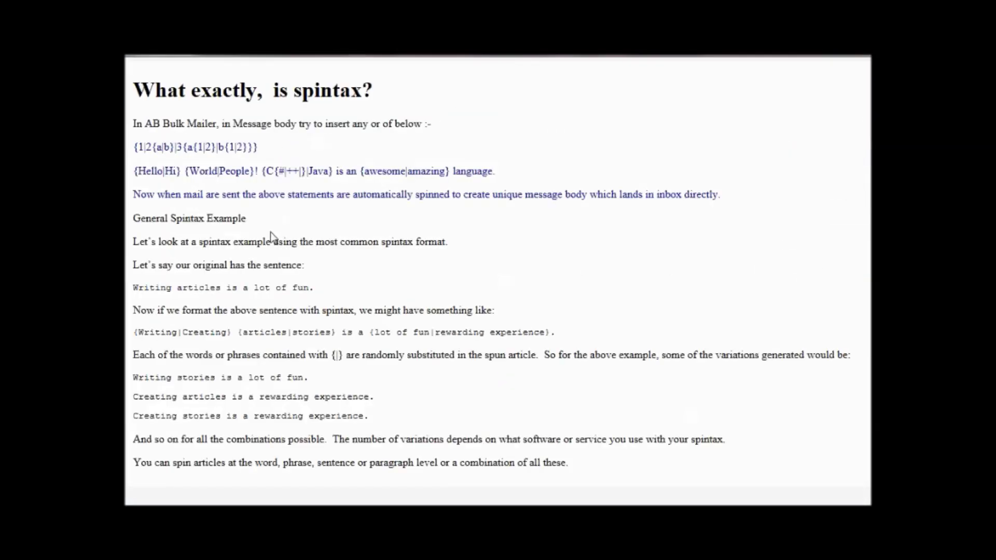
# Copy the {Hello|Hi} {World|People} spintax example from the browser into the newsletter body below 'ff'.
pyautogui.moveTo(134, 171); pyautogui.dragTo(559, 182)
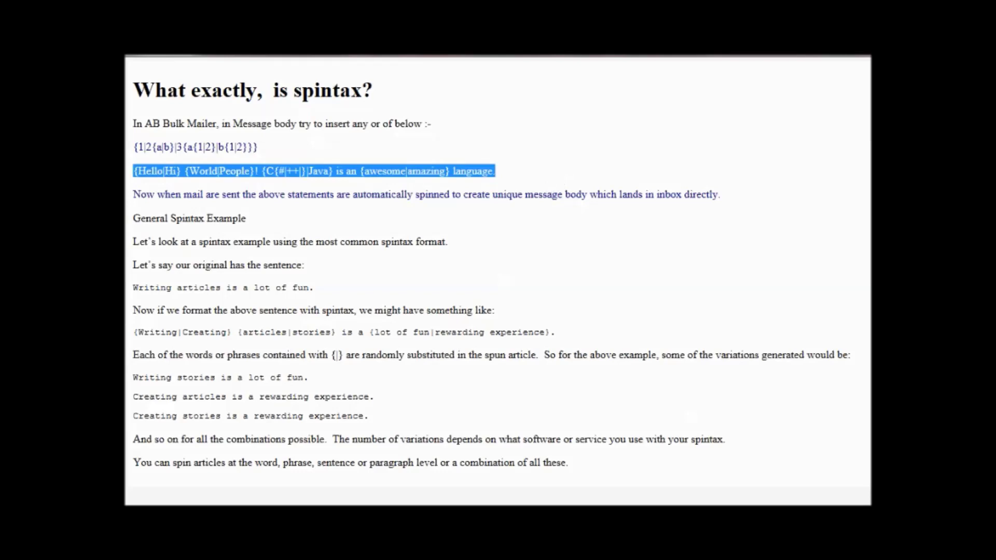
pyautogui.hotkey('alt', 'Tab')
pyautogui.click(467, 375)
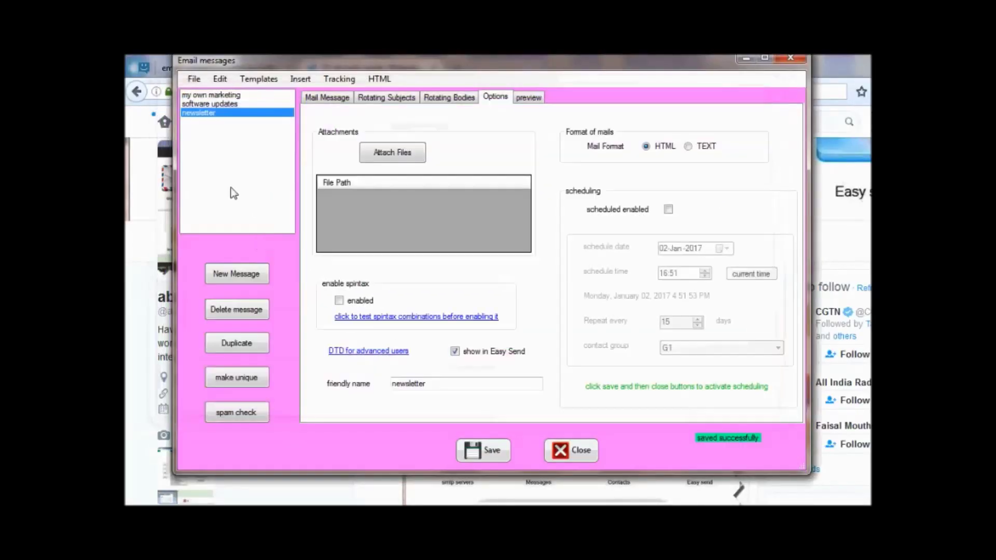
pyautogui.click(326, 98)
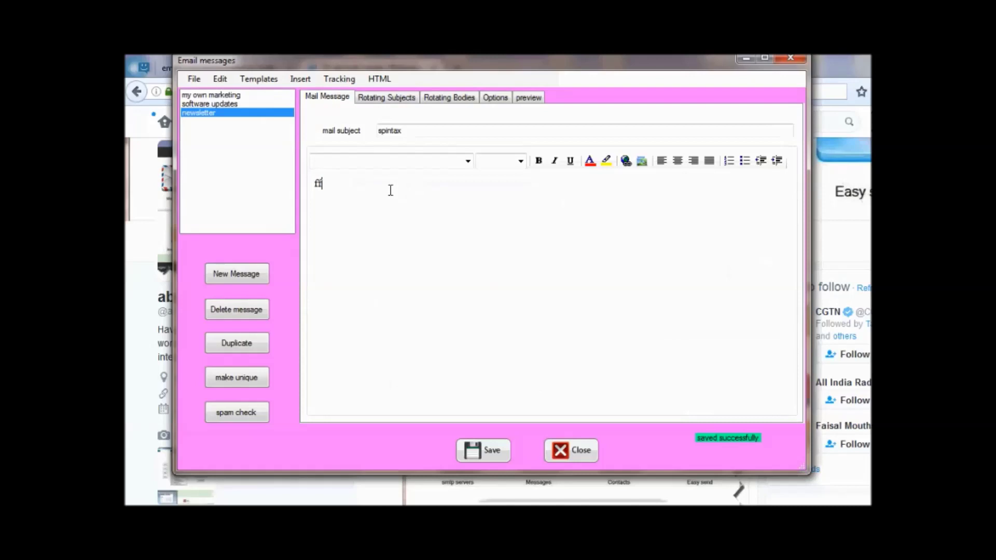
pyautogui.write('{Hello|Hi} {World|People}! {C{#|++|}|Java} is an {awesome|amazing} language.')
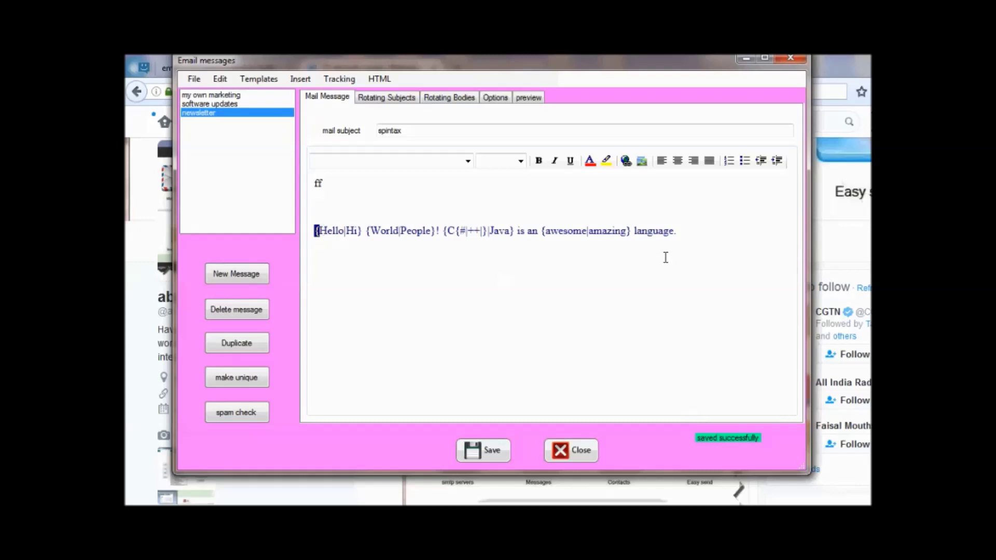
# Open the newsletter's options and launch the spintax test window, set to 20 runs.
pyautogui.click(431, 231)
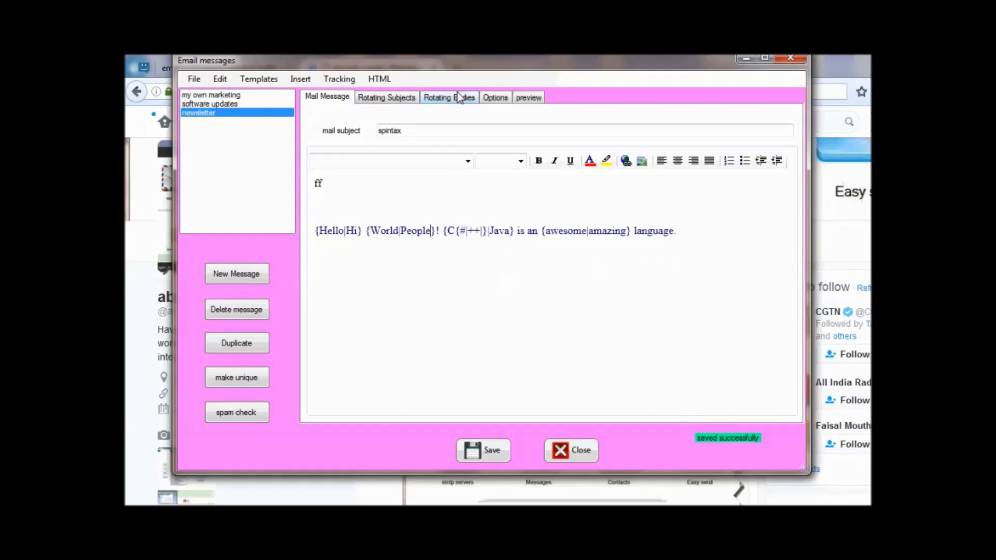
pyautogui.click(496, 97)
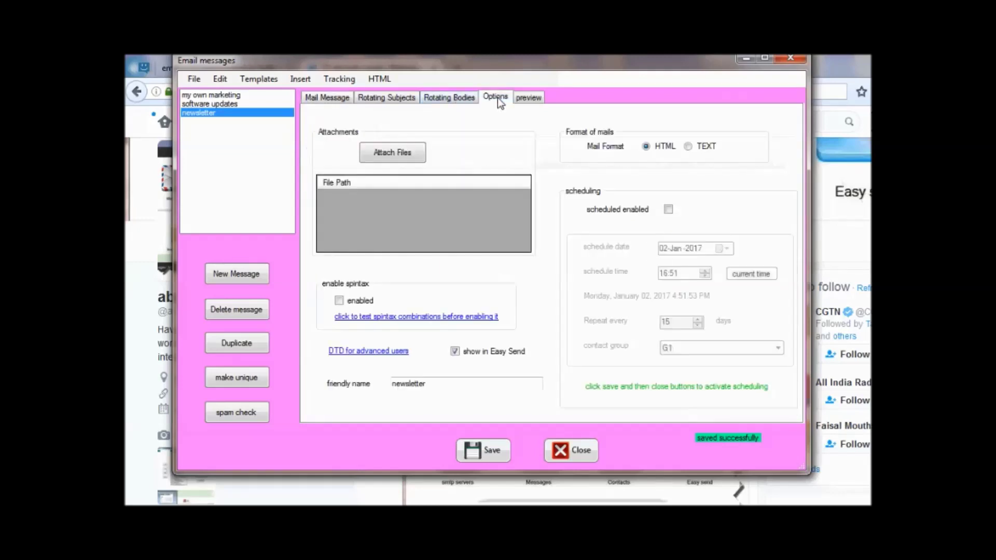
pyautogui.click(382, 317)
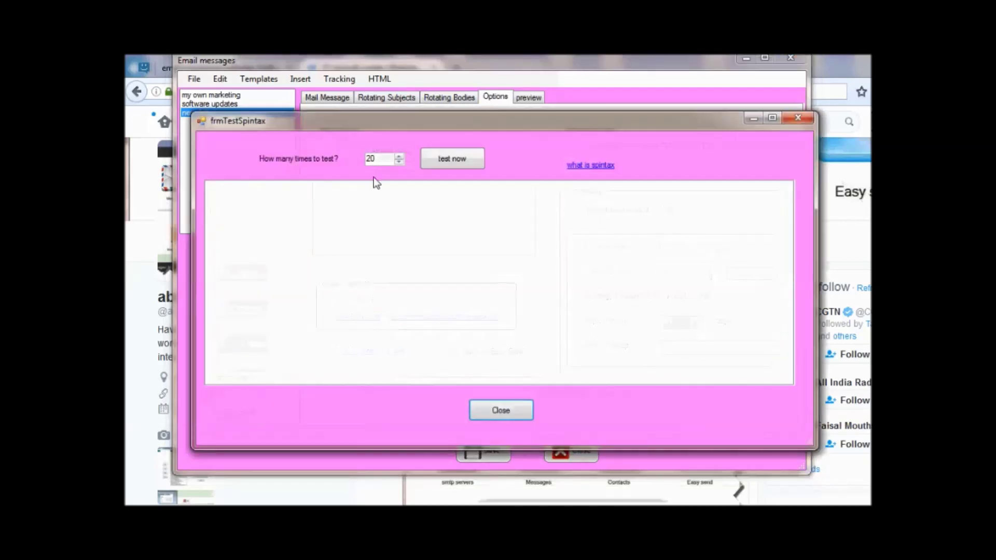
# Generate 20 spun variations and browse the source and early results, e.g. 'Hi World! C is an amazing language.'.
pyautogui.click(456, 163)
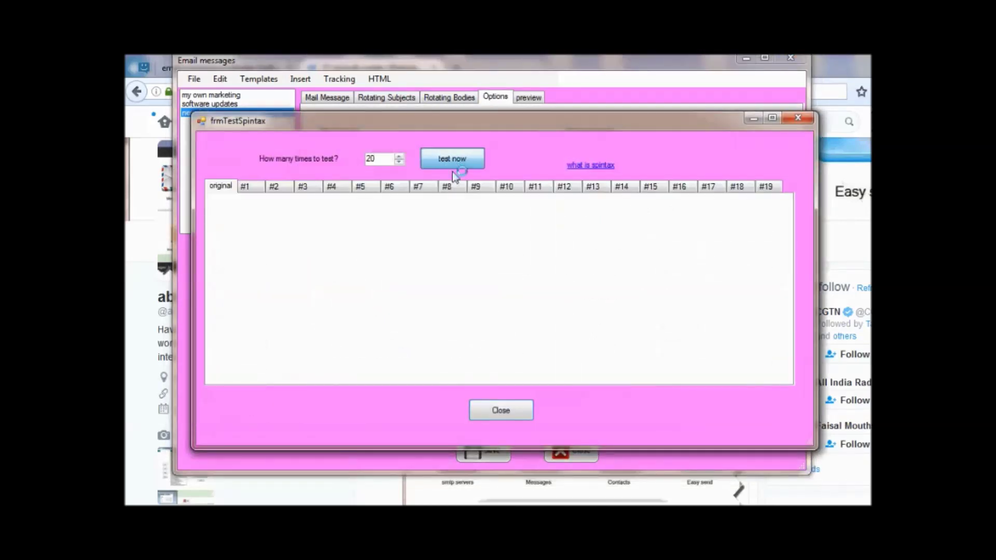
pyautogui.click(248, 186)
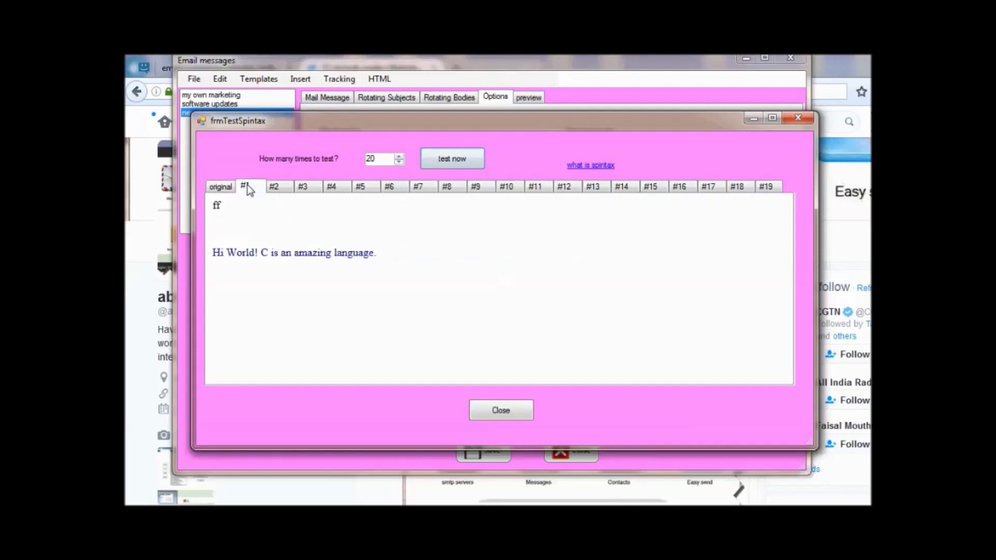
pyautogui.click(223, 187)
pyautogui.click(247, 186)
pyautogui.click(288, 186)
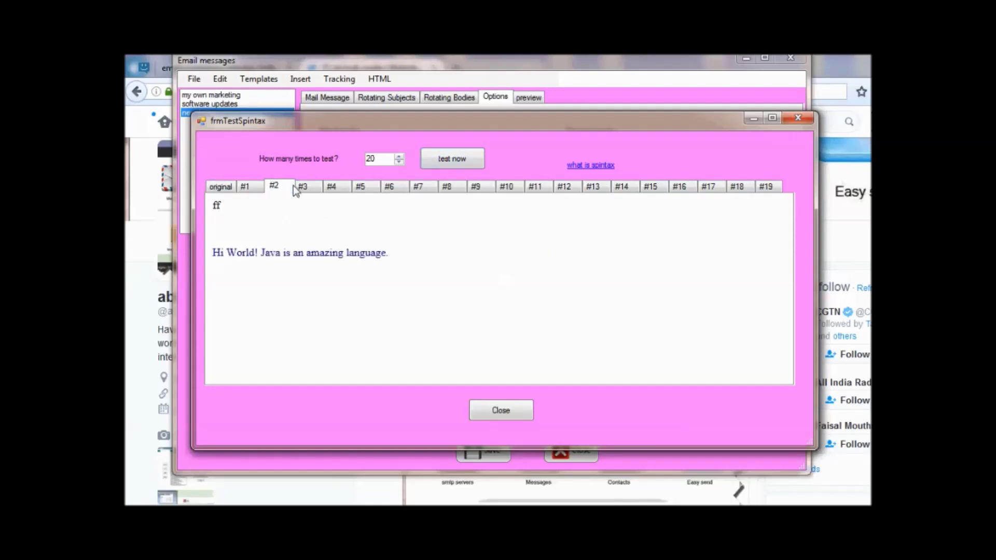
pyautogui.click(302, 188)
pyautogui.click(338, 189)
pyautogui.click(363, 188)
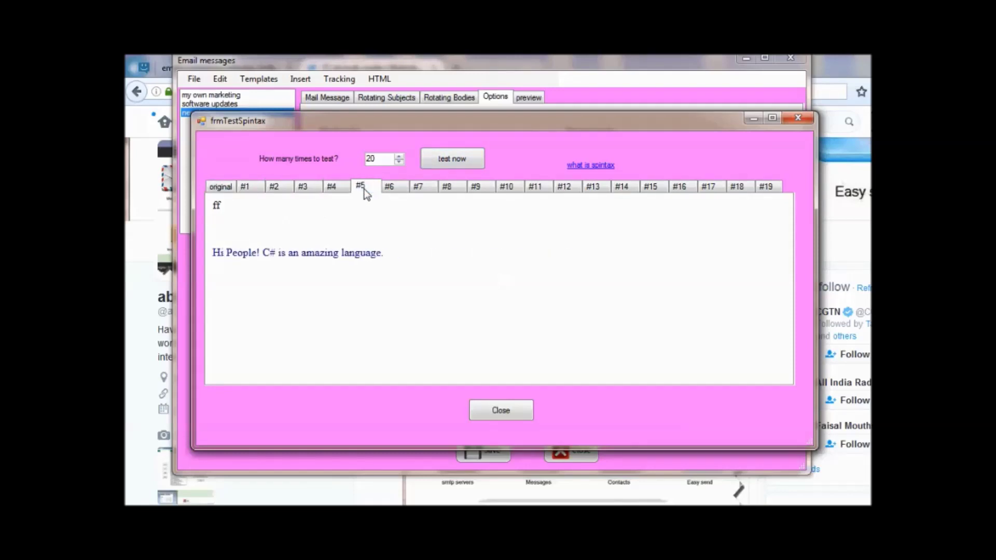
pyautogui.click(388, 188)
pyautogui.click(447, 189)
pyautogui.click(506, 189)
# Check variations #12 and #13, revisit #6 and #5, then close the tester and Email messages window.
pyautogui.click(565, 189)
pyautogui.click(608, 196)
pyautogui.click(390, 188)
pyautogui.click(363, 189)
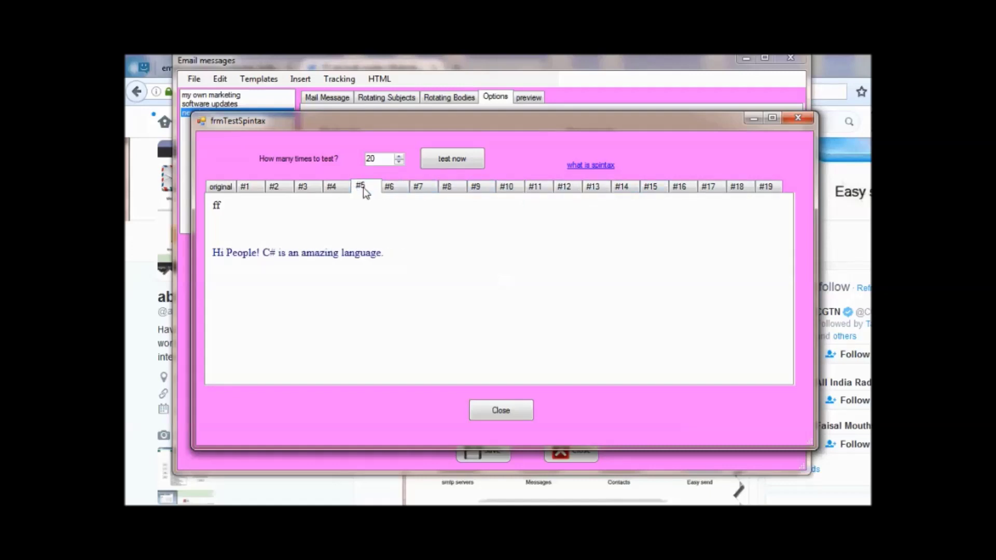
pyautogui.click(500, 415)
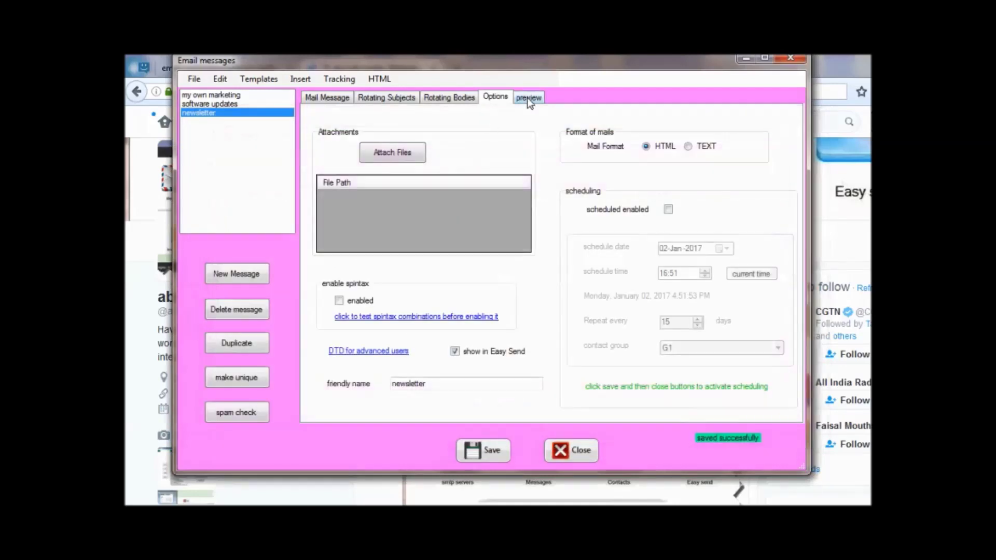
pyautogui.click(571, 450)
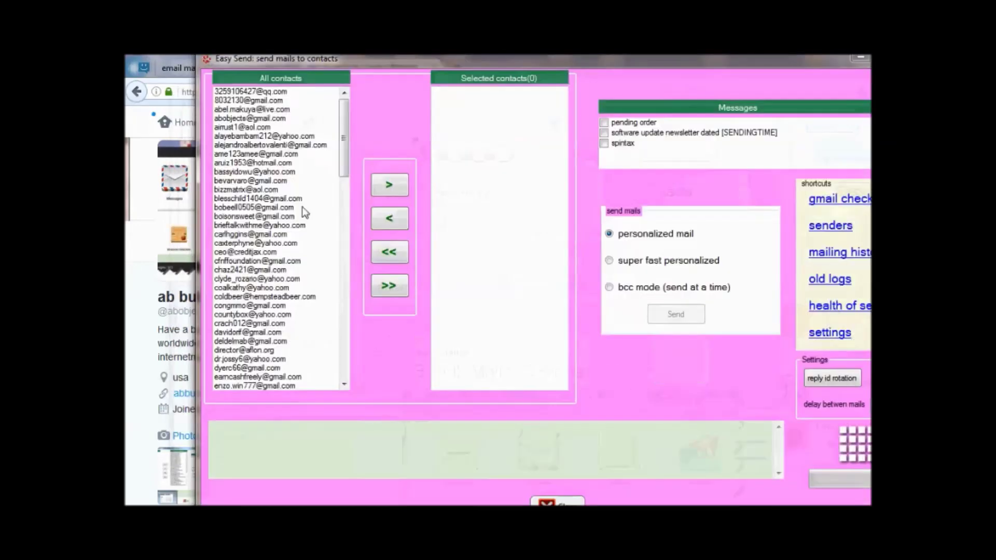
# Import all contacts from contact group GR1 into Easy Send's contacts list.
pyautogui.rightClick(264, 205)
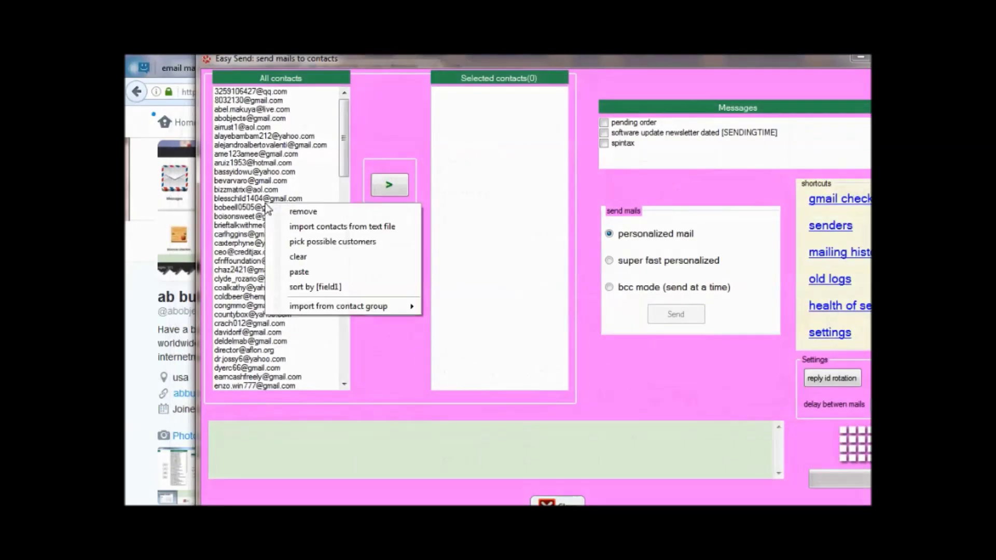
pyautogui.moveTo(320, 306)
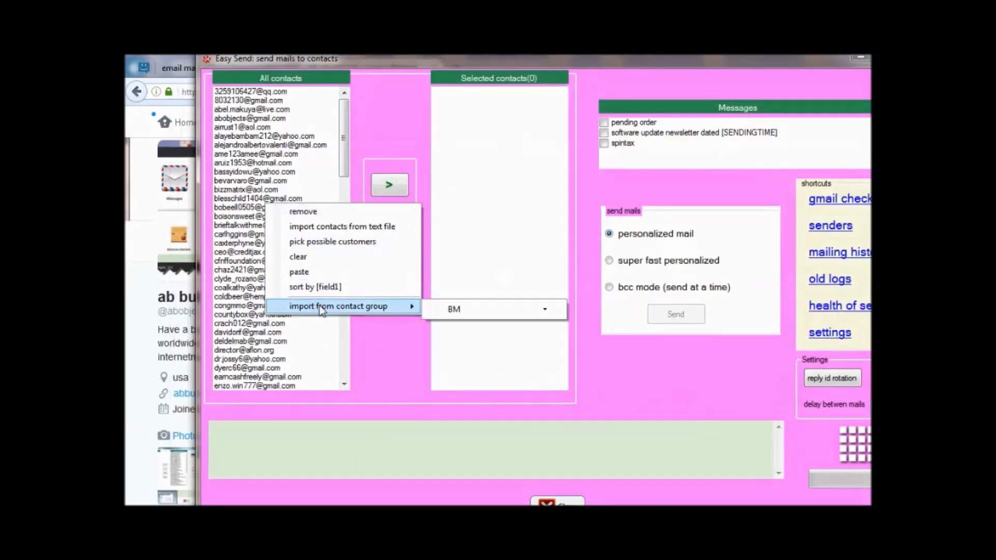
pyautogui.click(488, 312)
pyautogui.click(478, 343)
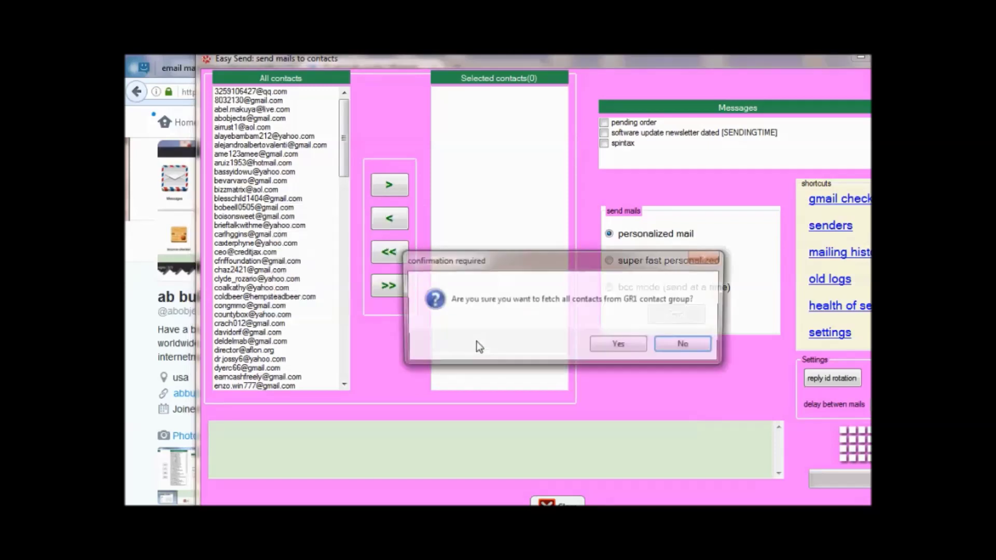
pyautogui.click(607, 346)
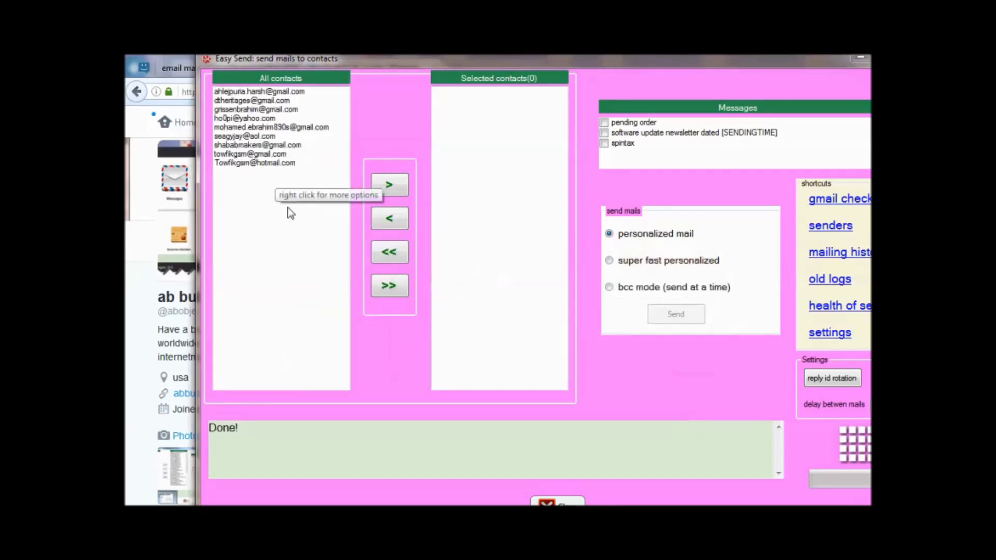
# Fill field2 with yy, yyy, y and yy for several contacts, then close the contacts list.
pyautogui.rightClick(289, 208)
pyautogui.moveTo(356, 311)
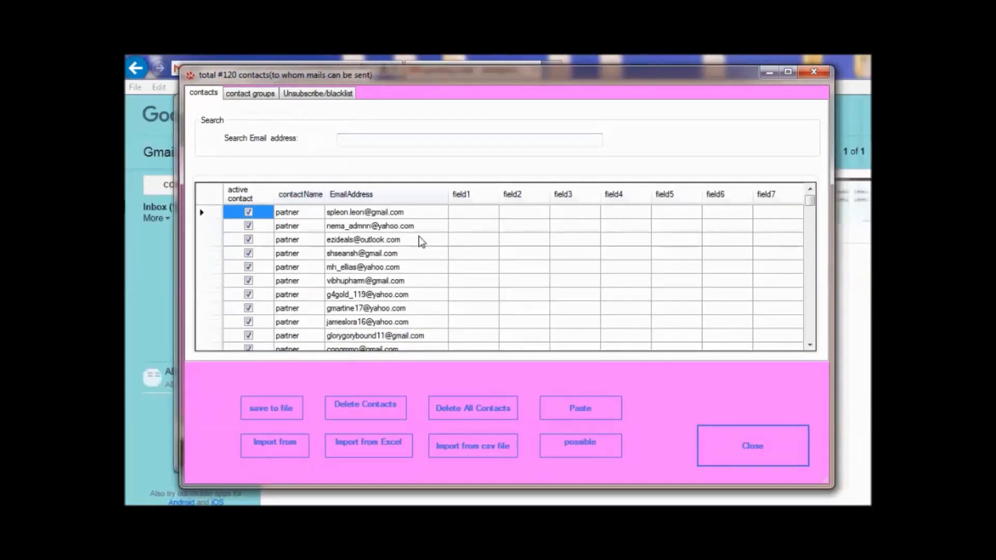
pyautogui.click(529, 212)
pyautogui.write('yy')
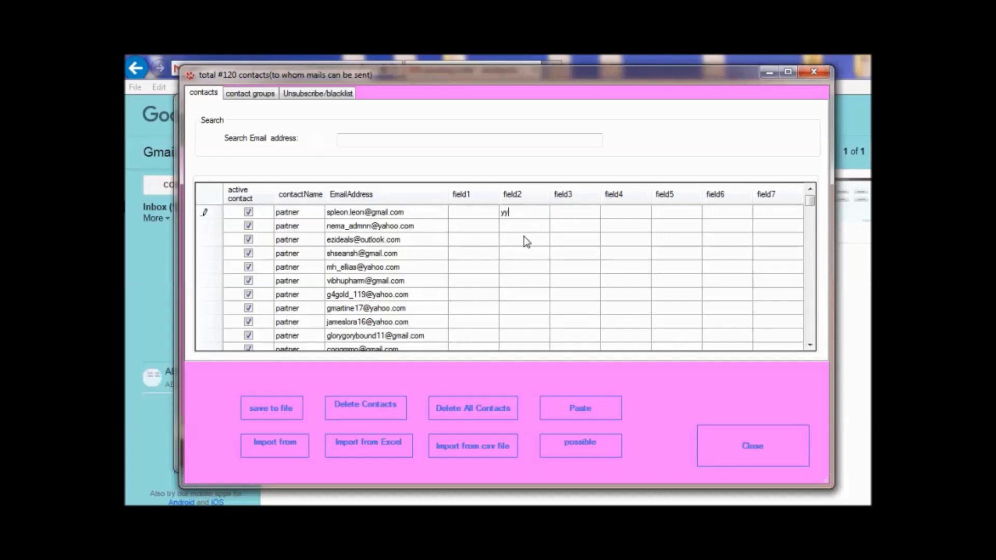
pyautogui.press('Return')
pyautogui.write('yyy')
pyautogui.click(515, 249)
pyautogui.write('y')
pyautogui.click(516, 269)
pyautogui.write('yy')
pyautogui.click(513, 281)
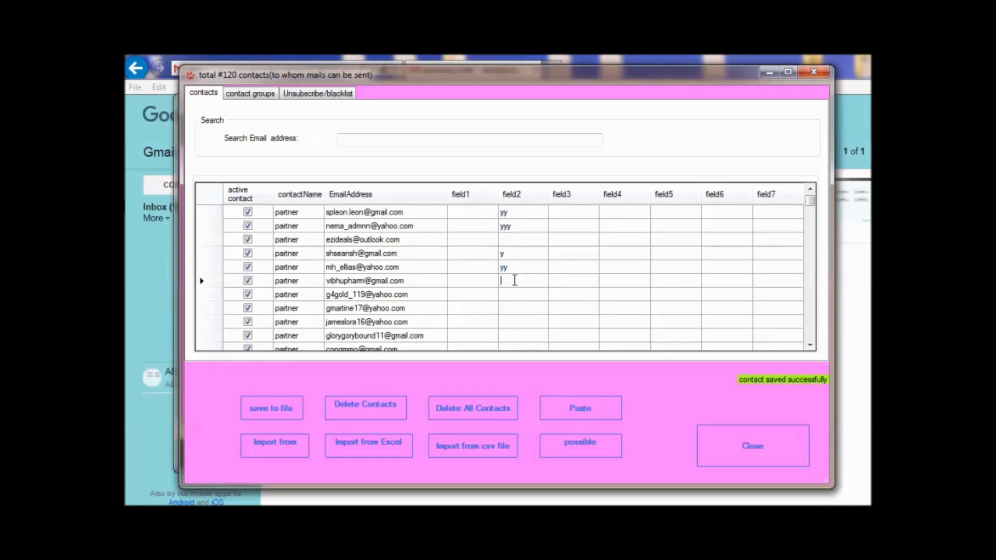
pyautogui.click(777, 454)
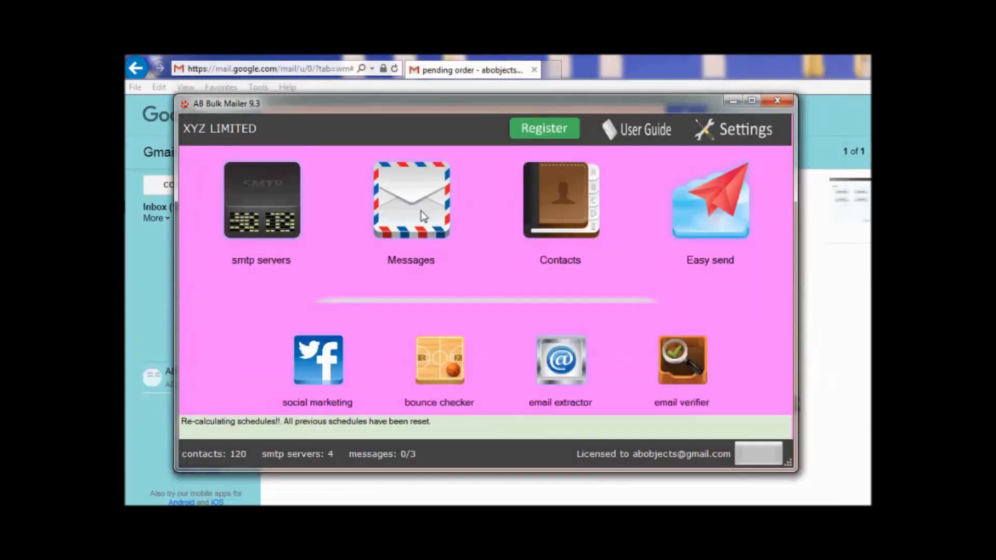
# Replace the newsletter body with the first template from the Templates list.
pyautogui.click(420, 210)
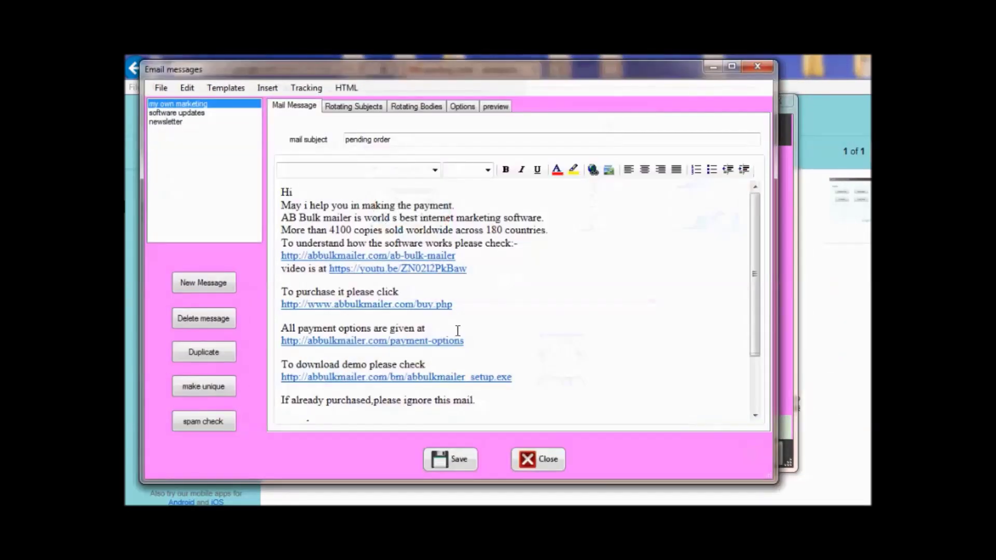
pyautogui.click(238, 90)
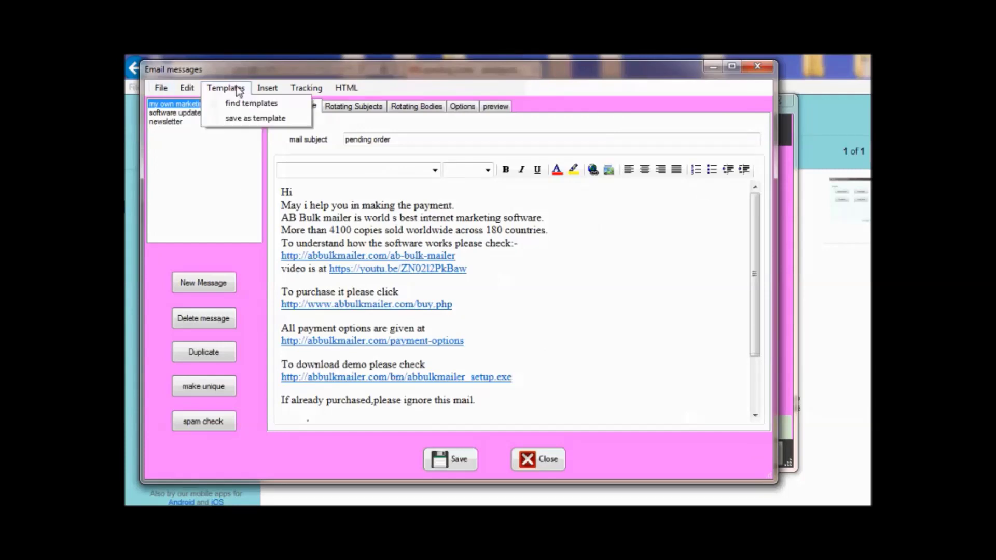
pyautogui.click(167, 124)
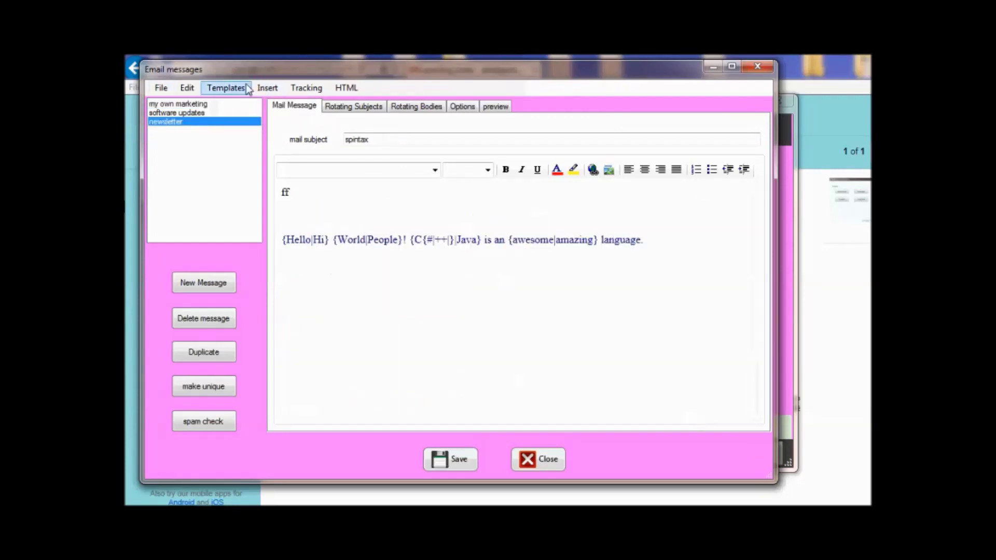
pyautogui.click(247, 90)
pyautogui.click(232, 98)
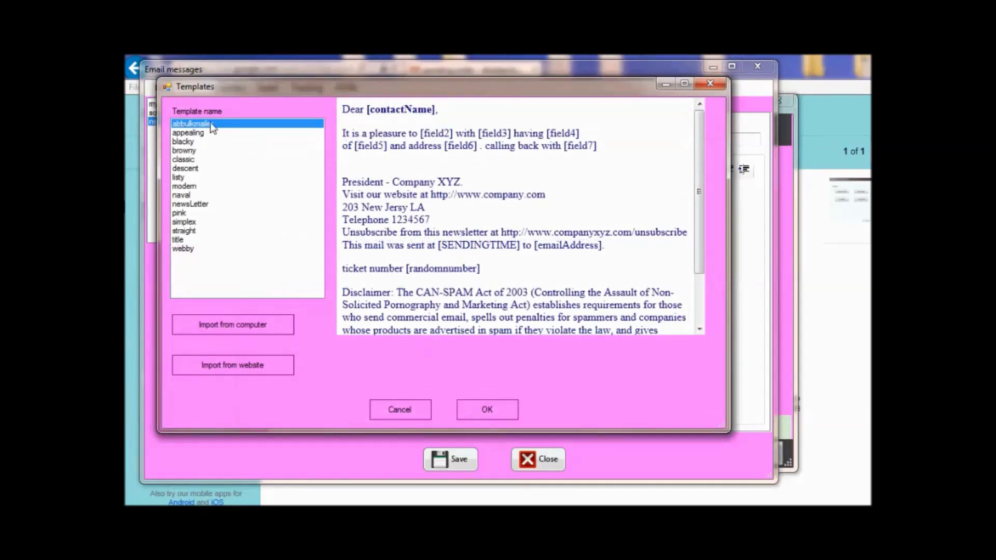
pyautogui.click(497, 411)
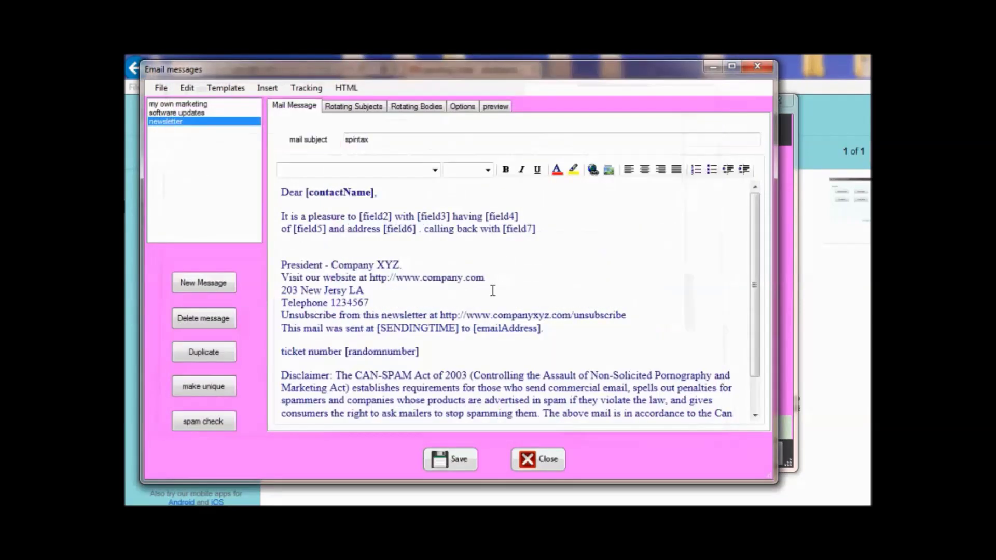
# Inspect the [field2], [field3], [SENDINGTIME] and [contactName] placeholders, then close the messages window.
pyautogui.moveTo(362, 216); pyautogui.dragTo(419, 217)
pyautogui.click(365, 217)
pyautogui.click(447, 217)
pyautogui.scroll(-1, 466, 304)
pyautogui.moveTo(383, 286); pyautogui.dragTo(542, 287)
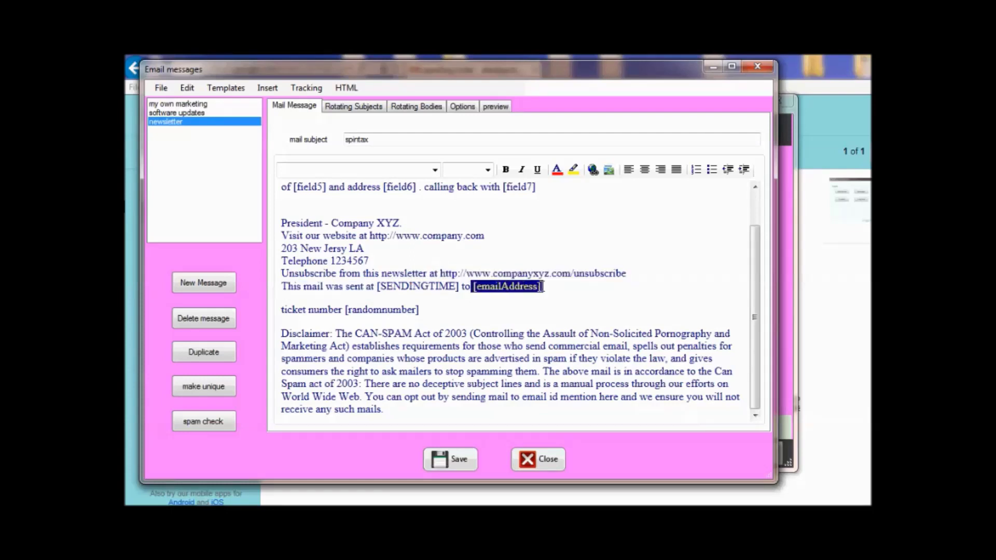
pyautogui.scroll(1, 543, 312)
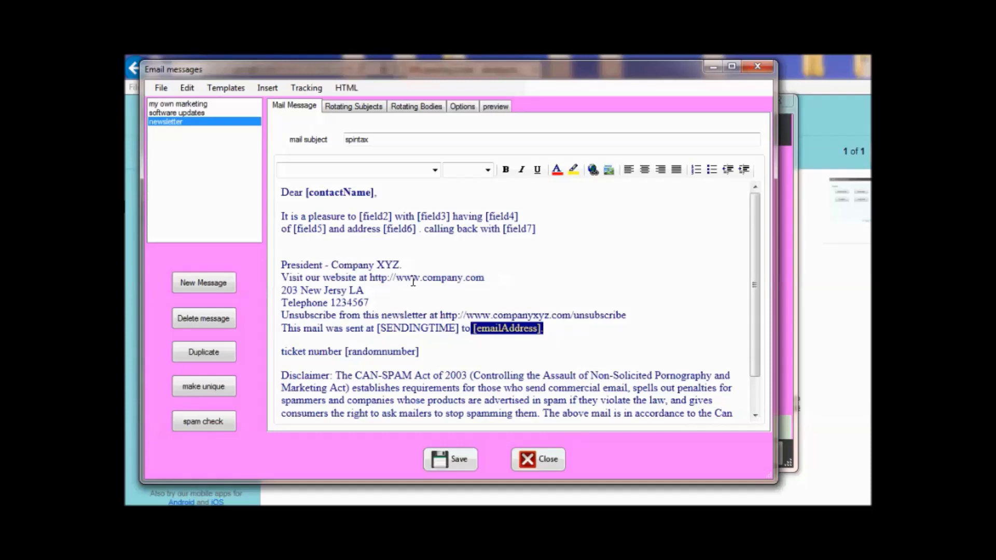
pyautogui.moveTo(306, 193); pyautogui.dragTo(372, 193)
pyautogui.click(538, 459)
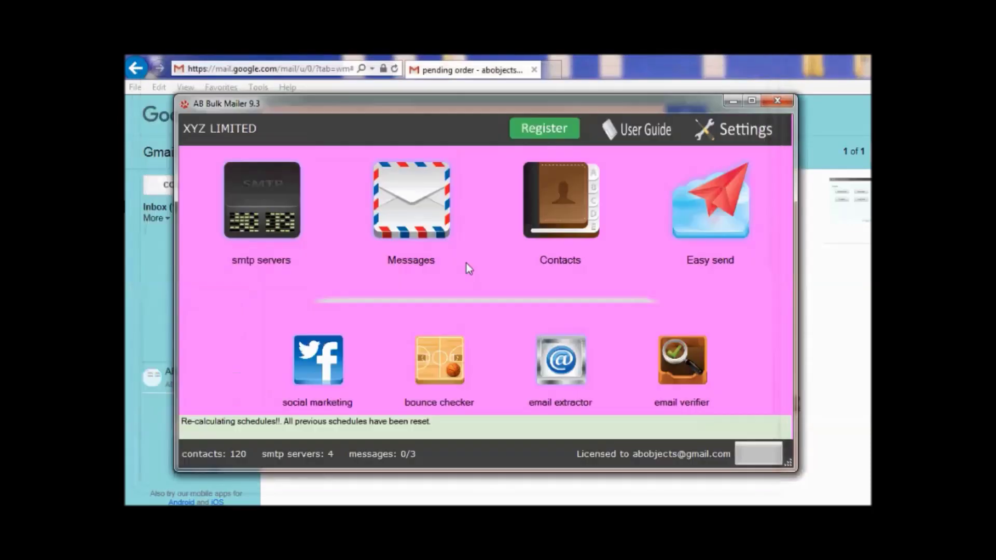
# Change the first contact's name to 'ytyy' in the contacts list.
pyautogui.click(571, 186)
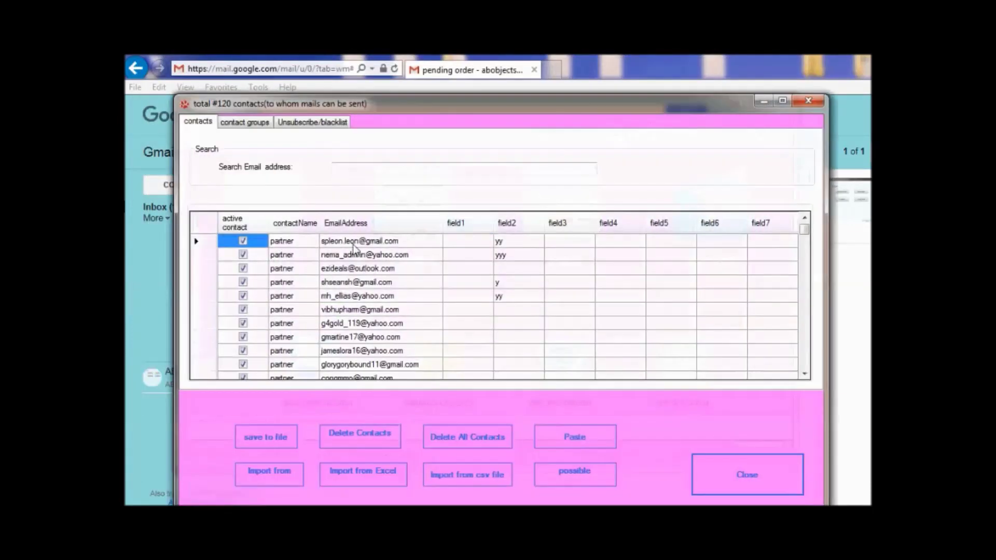
pyautogui.click(292, 243)
pyautogui.write('ytyy')
pyautogui.press('Return')
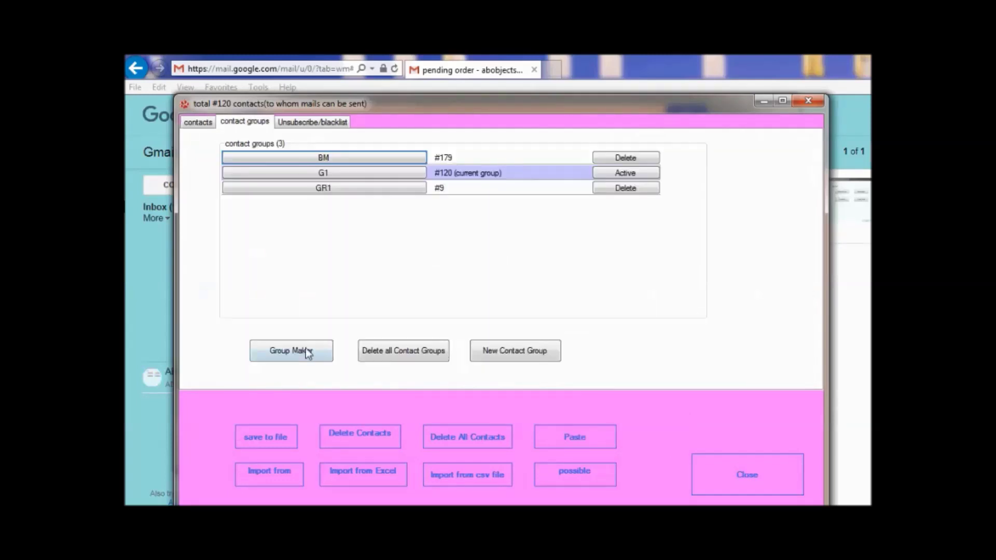
# Split the contacts with Group Maker into groups named hhh of size 7000.
pyautogui.click(308, 354)
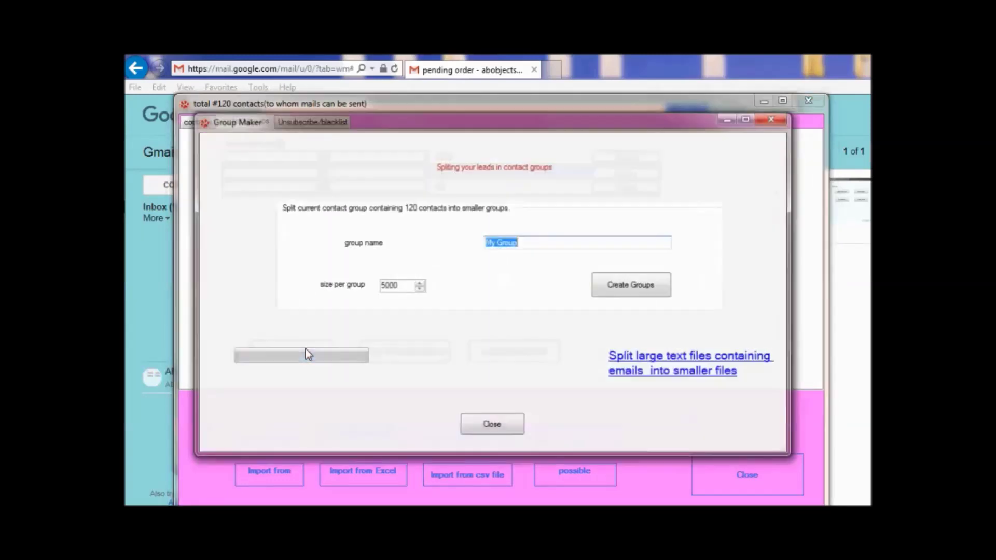
pyautogui.write('hhh')
pyautogui.doubleClick(399, 286)
pyautogui.write('7000')
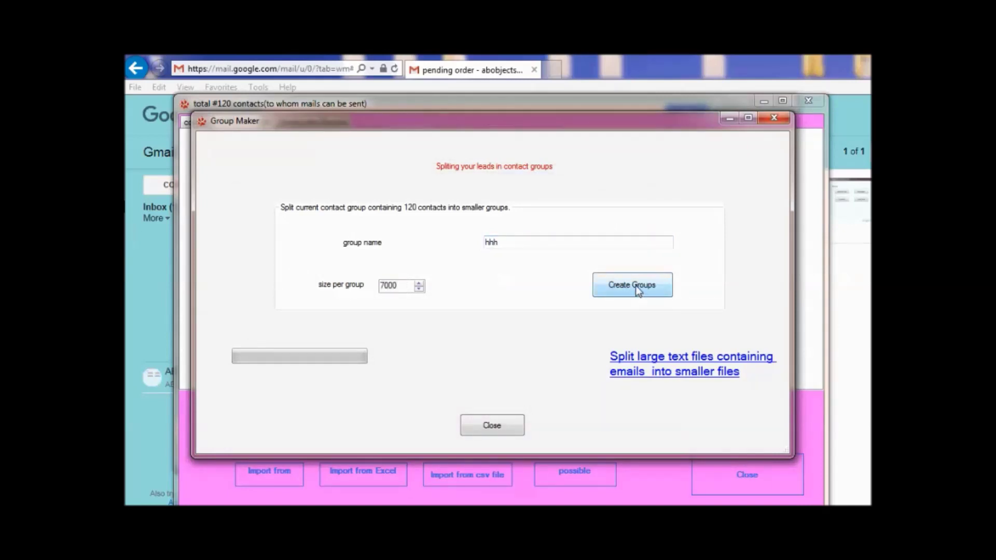
pyautogui.click(638, 289)
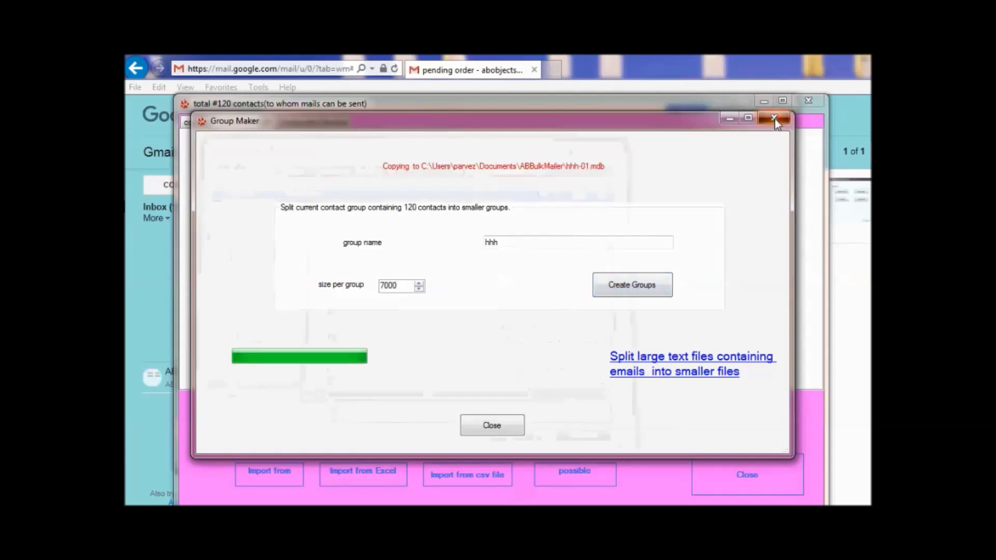
pyautogui.click(810, 101)
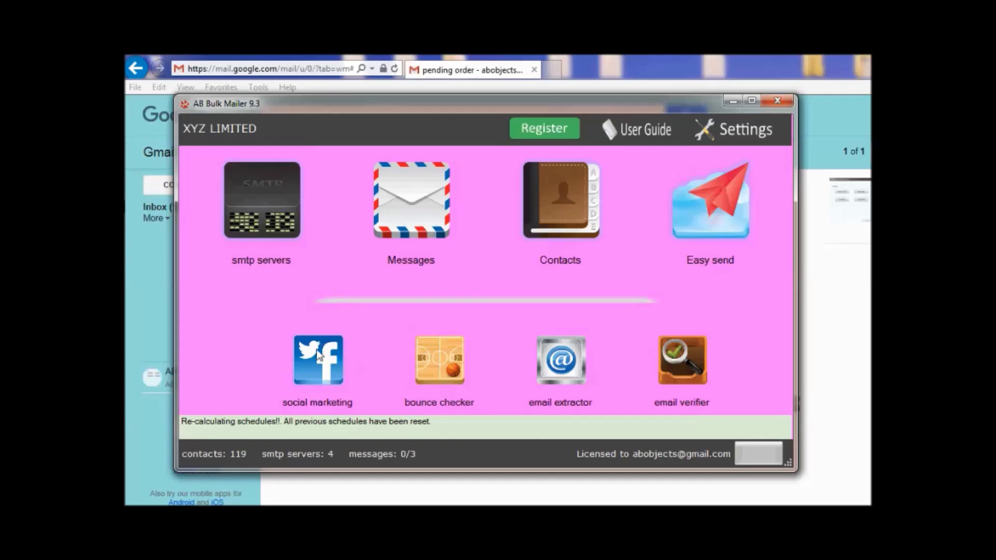
# Open the Twitter promotion settings and look through the rfr.txt tweet list.
pyautogui.click(335, 360)
pyautogui.click(473, 231)
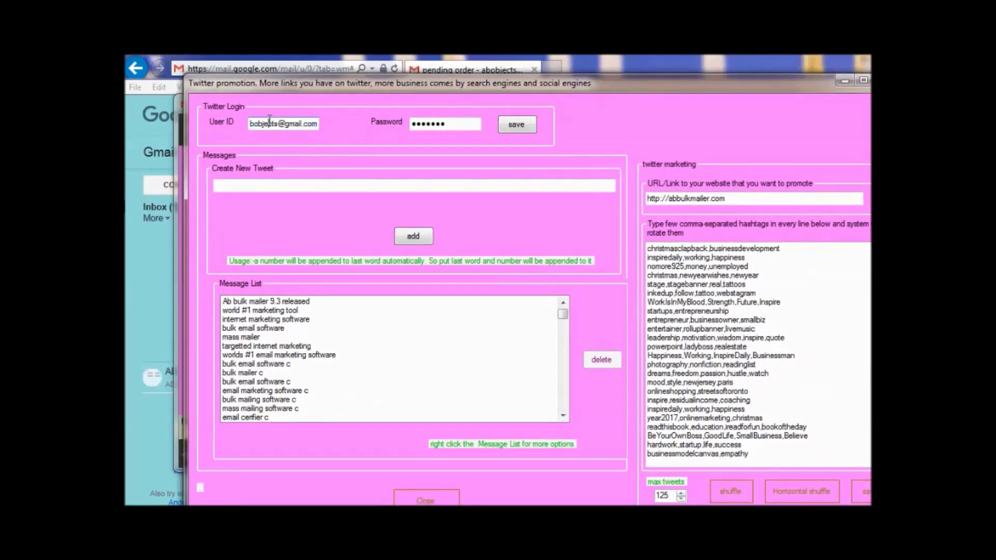
pyautogui.moveTo(435, 123); pyautogui.dragTo(401, 122)
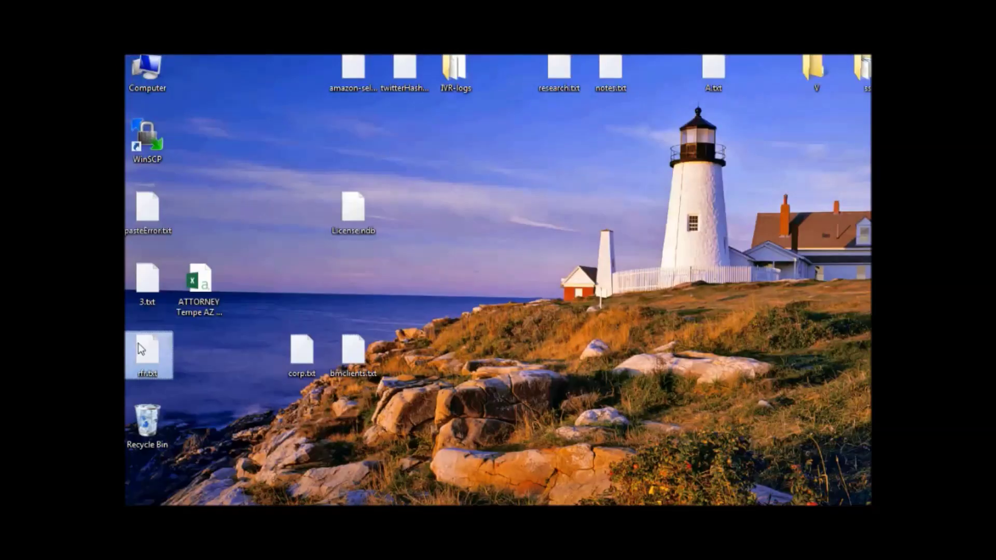
pyautogui.click(484, 151)
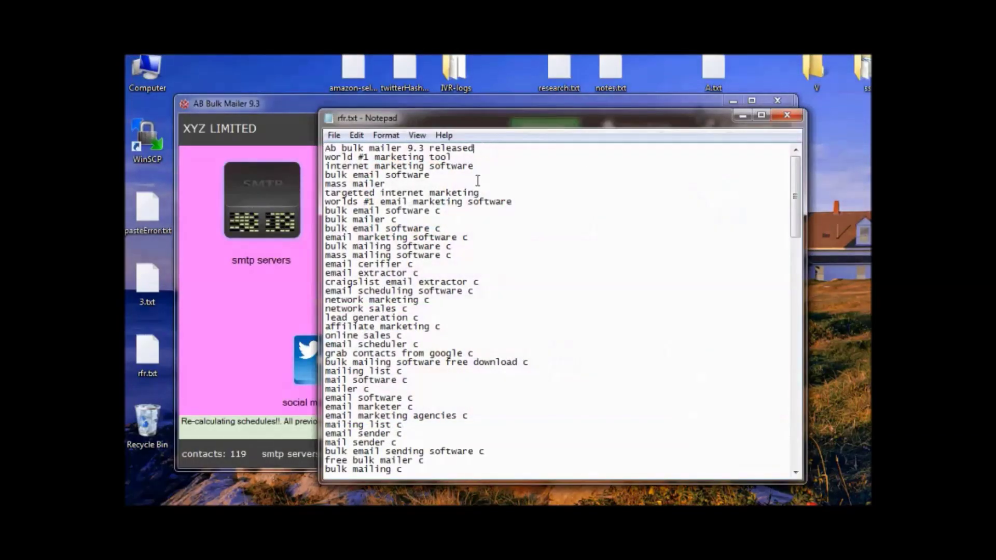
pyautogui.scroll(-17, 450, 238)
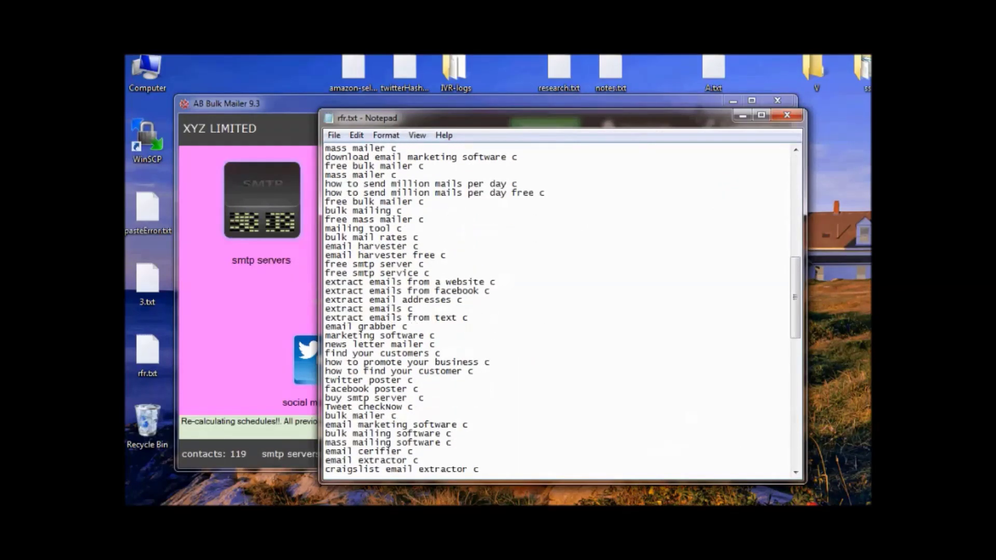
pyautogui.click(541, 467)
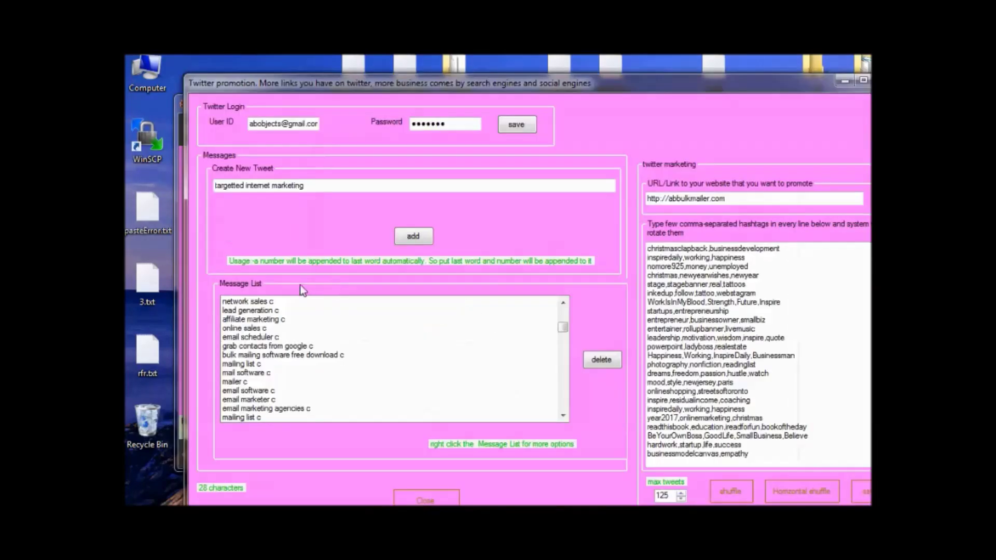
# Import tweet messages from a text file into the Twitter message list.
pyautogui.click(300, 319)
pyautogui.rightClick(300, 319)
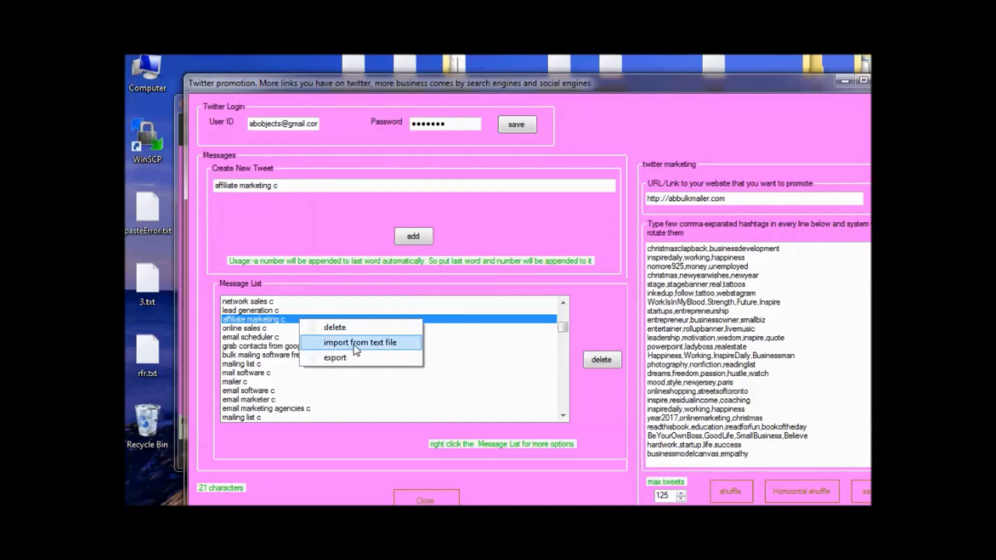
pyautogui.click(356, 350)
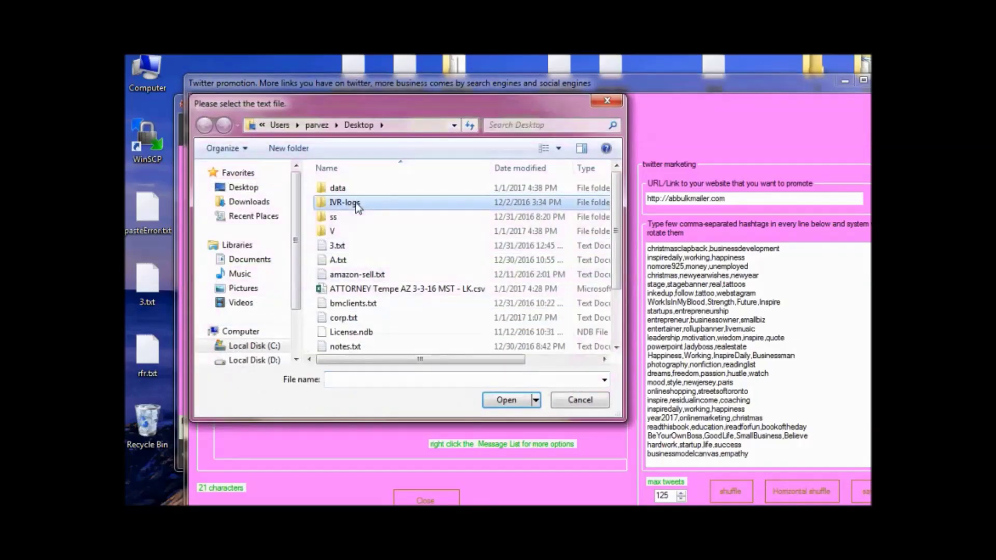
pyautogui.doubleClick(356, 271)
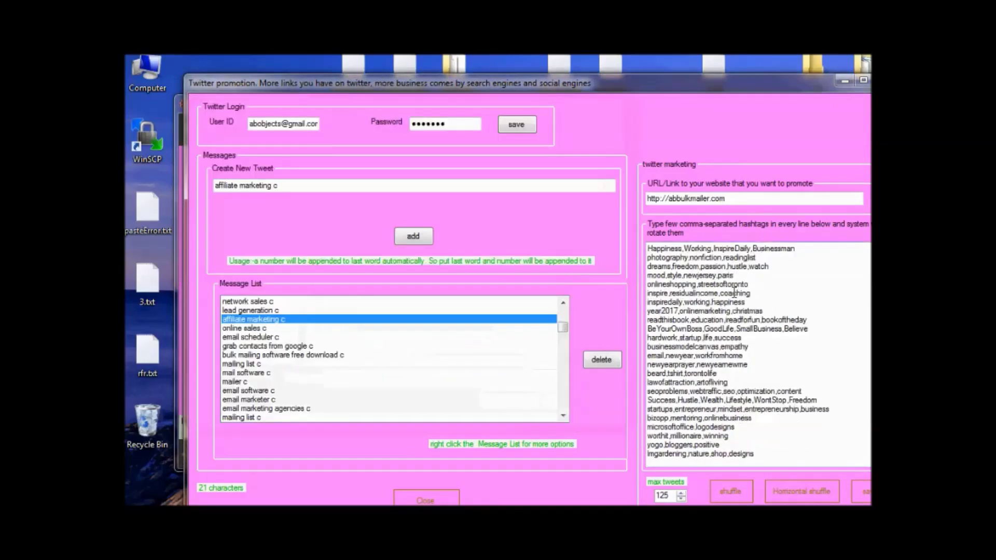
pyautogui.scroll(-2, 734, 293)
pyautogui.moveTo(596, 87); pyautogui.dragTo(521, 61)
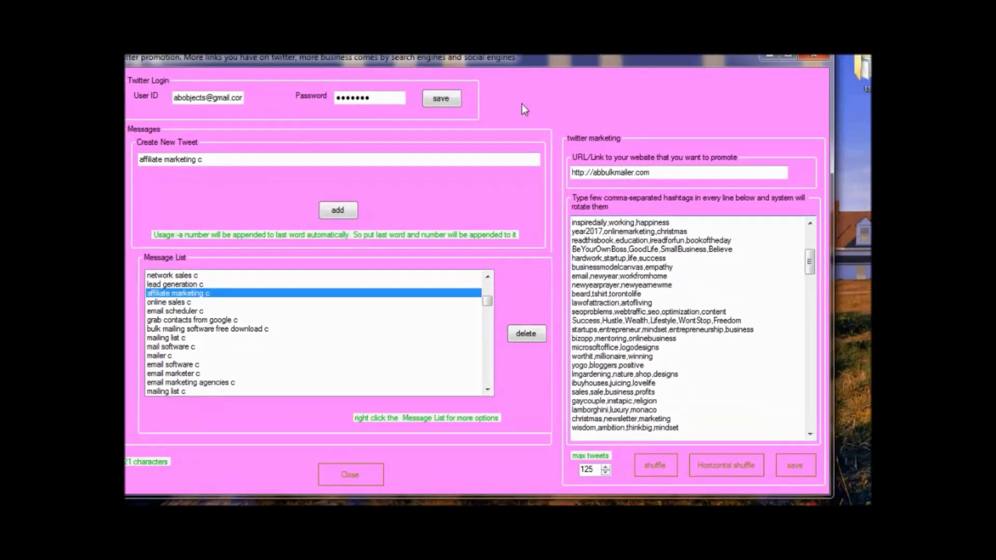
# Shuffle the hashtag lines and shuffle hashtags horizontally within lines, then save them.
pyautogui.click(649, 466)
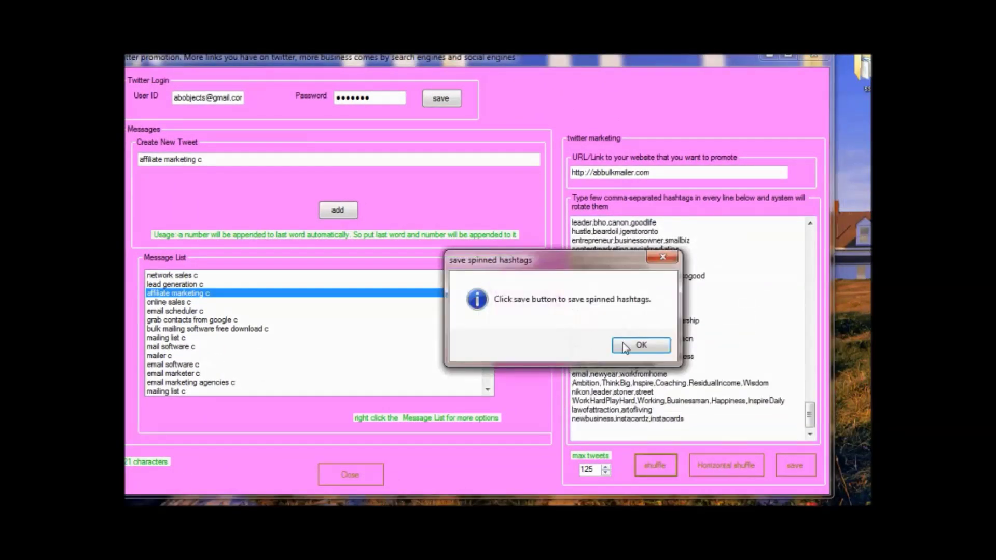
pyautogui.click(638, 346)
pyautogui.click(715, 465)
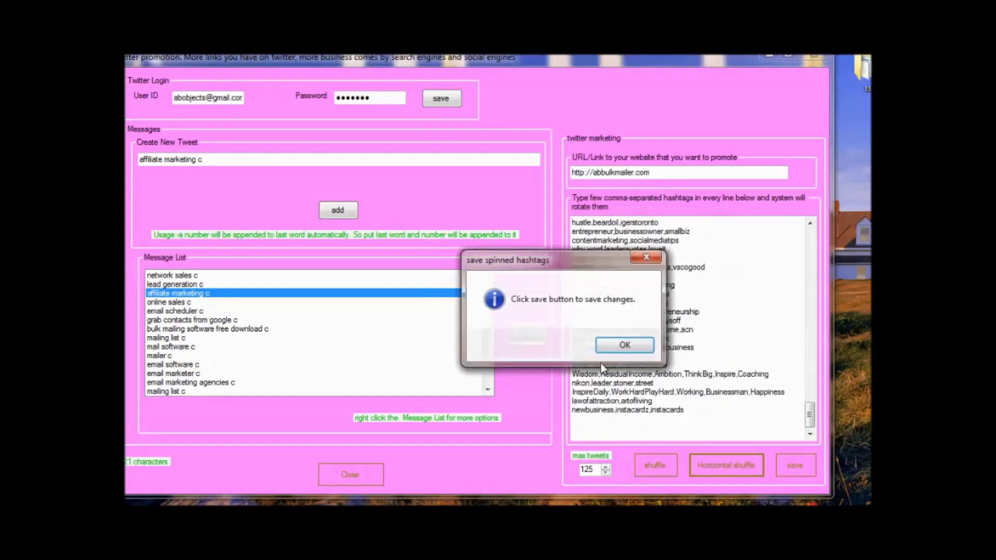
pyautogui.click(623, 343)
pyautogui.click(789, 462)
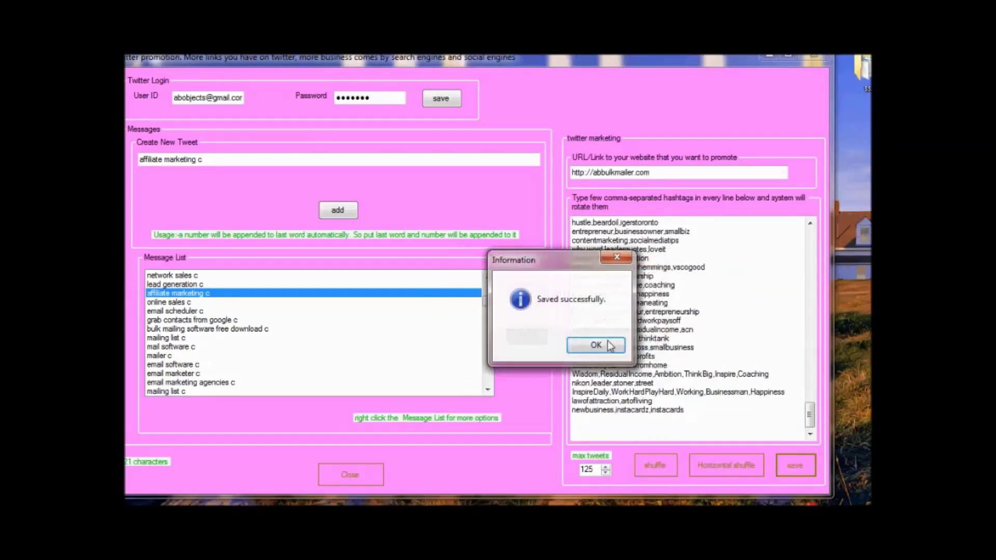
pyautogui.click(598, 345)
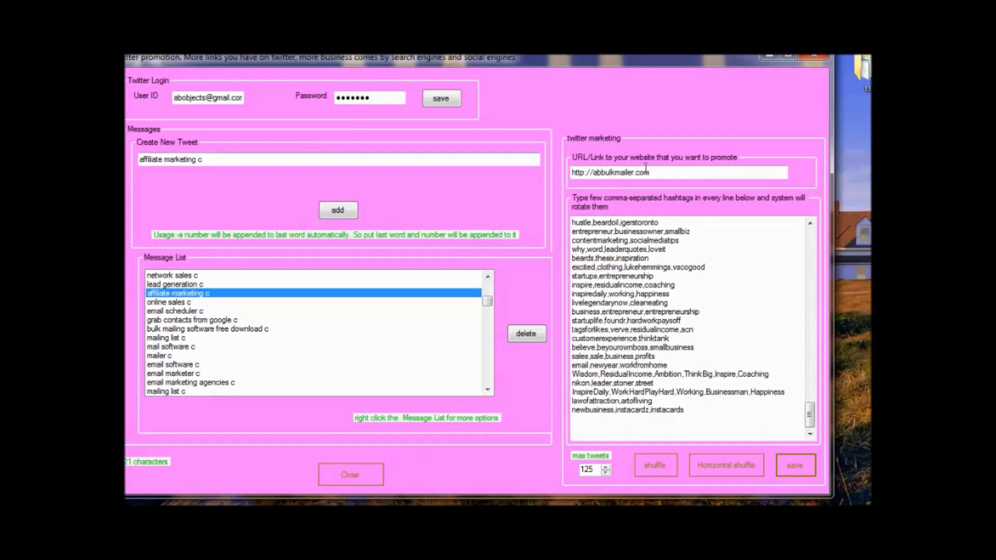
# Select mailing list c in the message list and close the Twitter promotion window.
pyautogui.moveTo(685, 172); pyautogui.dragTo(477, 151)
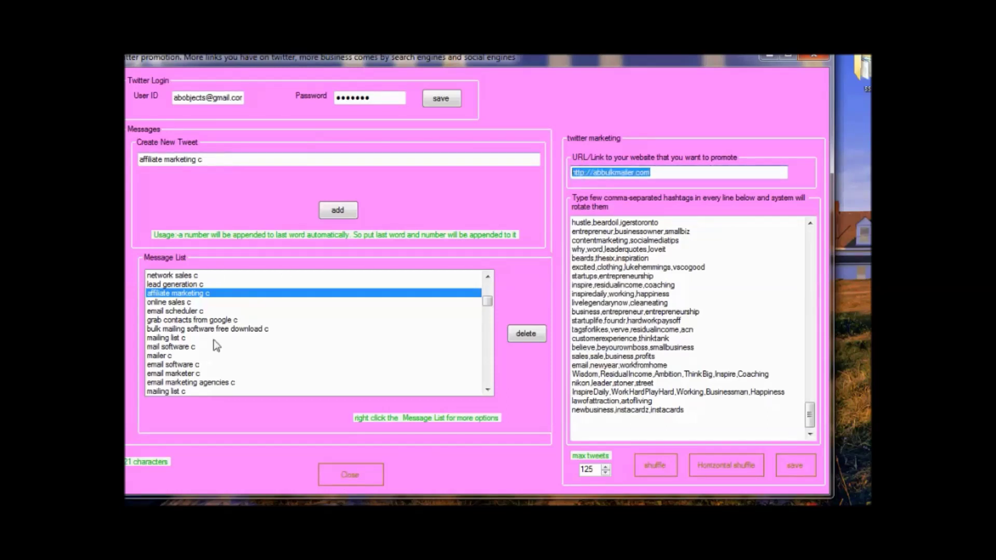
pyautogui.click(332, 338)
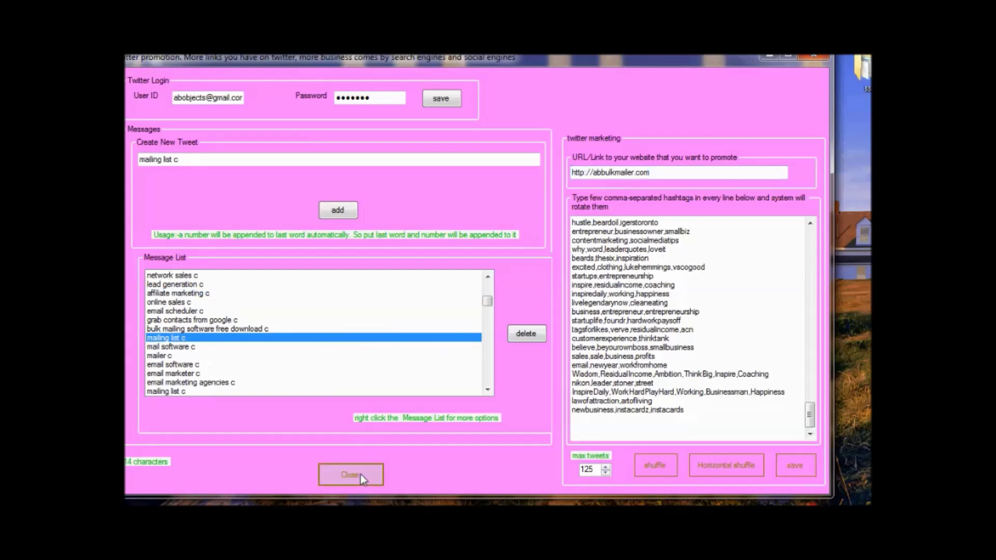
pyautogui.click(351, 474)
pyautogui.click(519, 484)
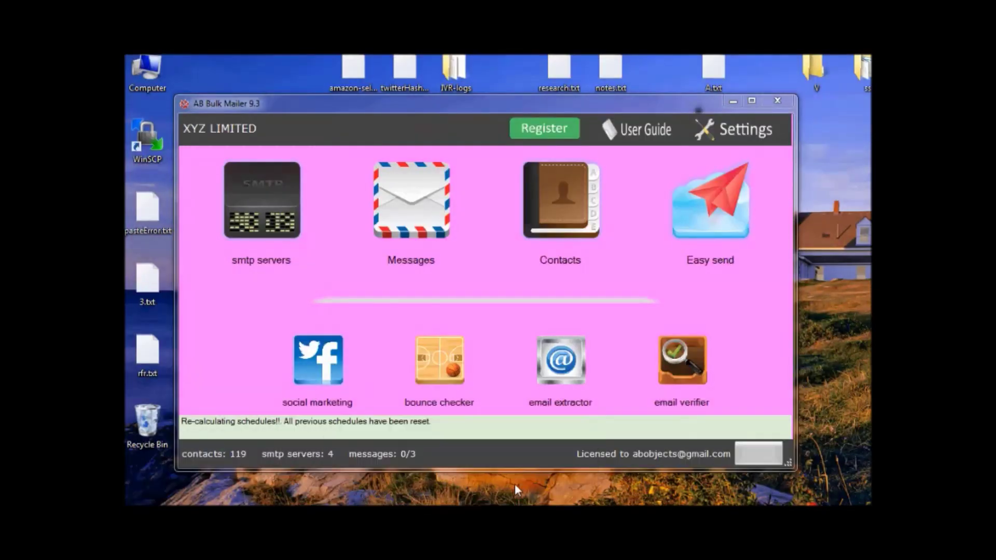
# Save the Facebook login and add the 'AB Bulk Mailer 9.3 release' status to the message list.
pyautogui.click(488, 312)
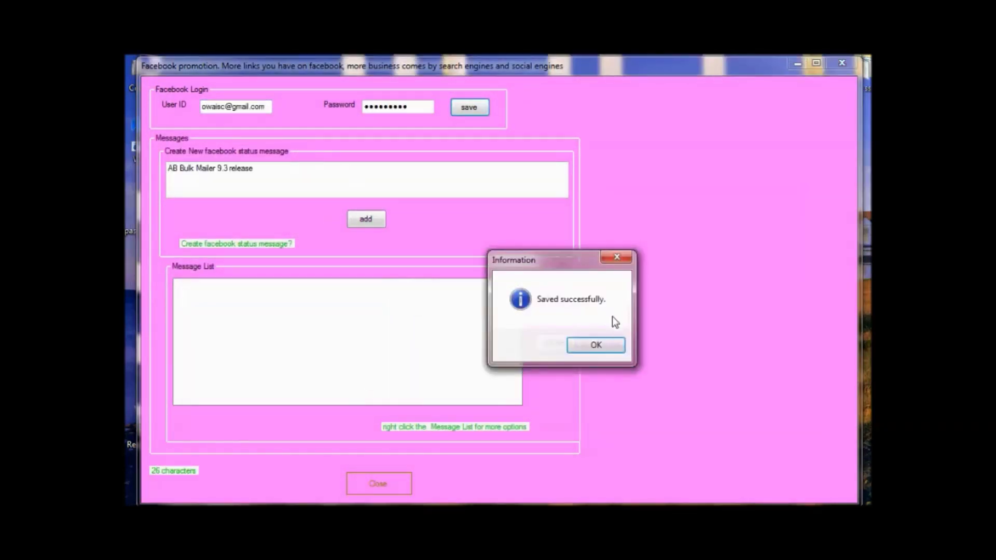
pyautogui.click(596, 344)
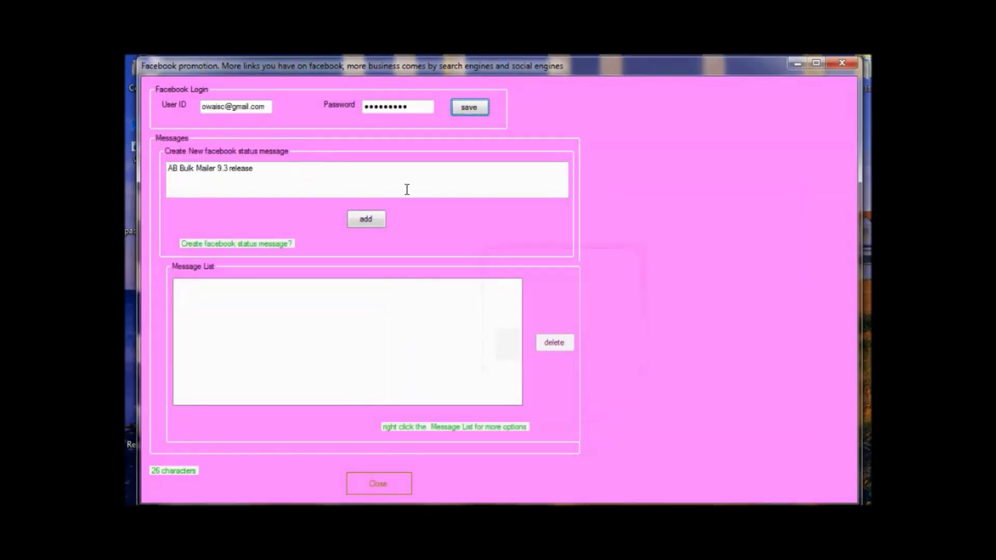
pyautogui.click(373, 222)
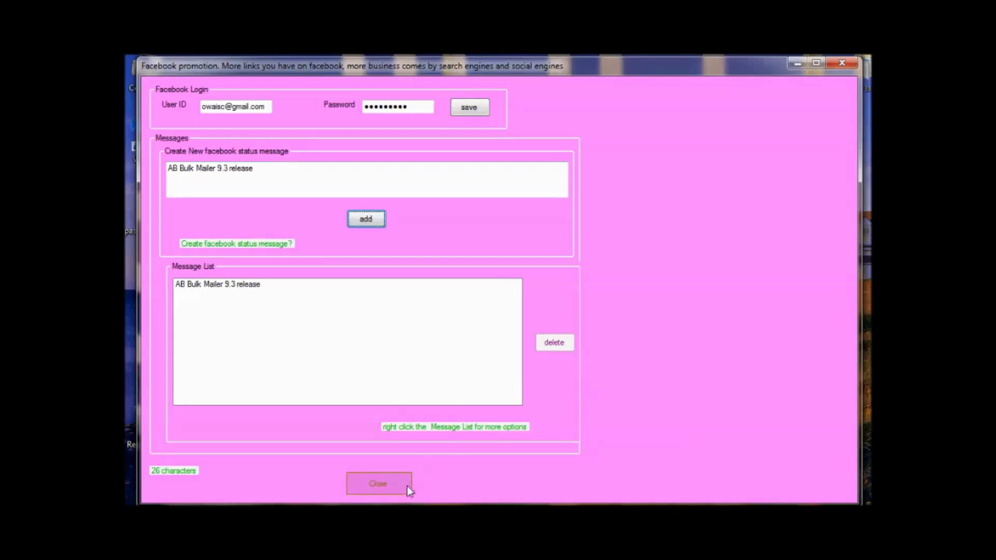
pyautogui.click(391, 482)
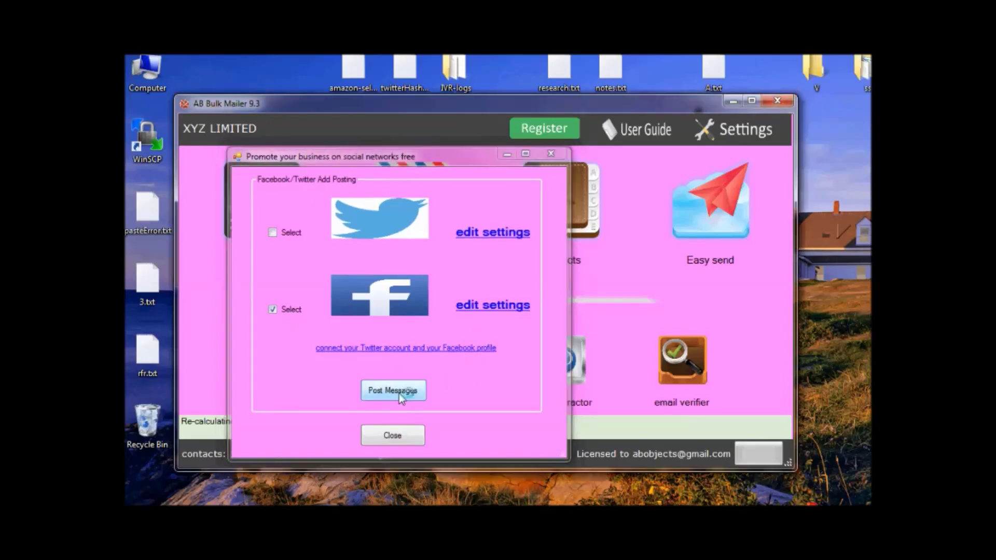
# Post the Facebook status, then start the tweet blast, toggling append-numbers off and back on.
pyautogui.click(399, 393)
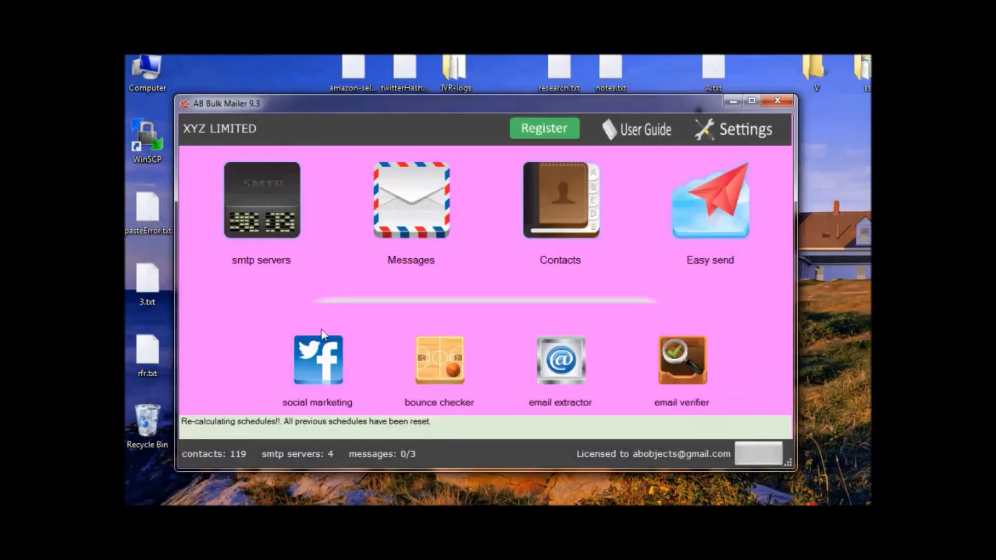
pyautogui.click(328, 351)
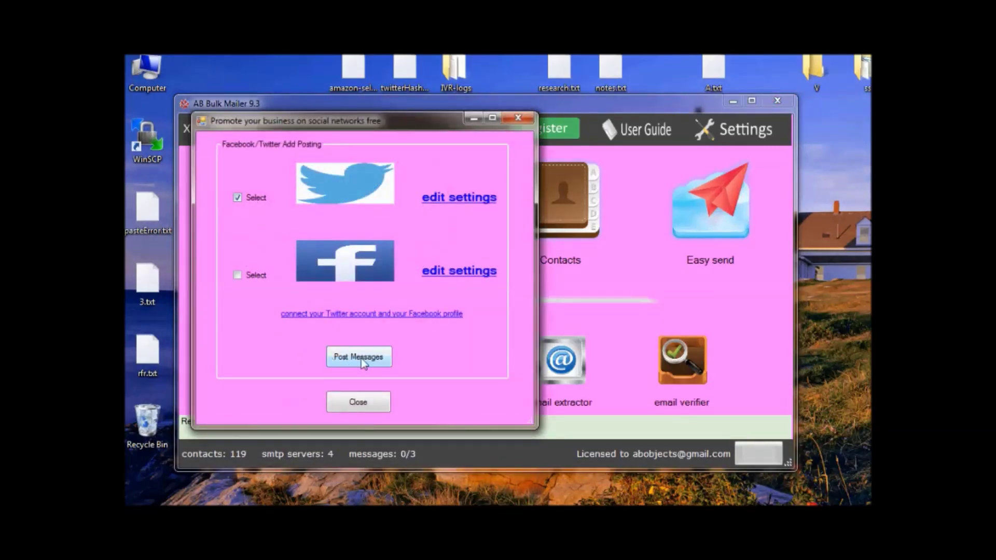
pyautogui.click(350, 357)
pyautogui.click(651, 184)
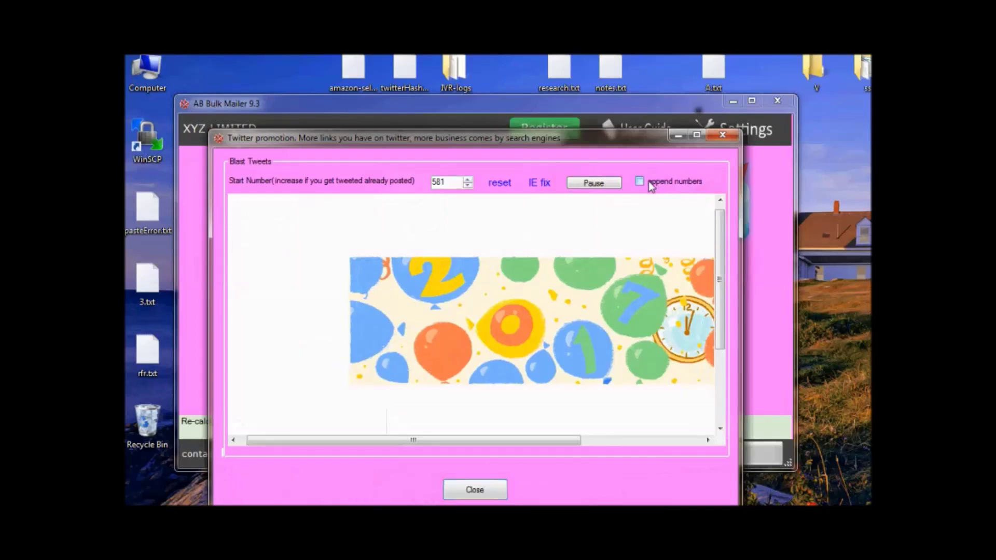
pyautogui.moveTo(519, 119); pyautogui.dragTo(515, 112)
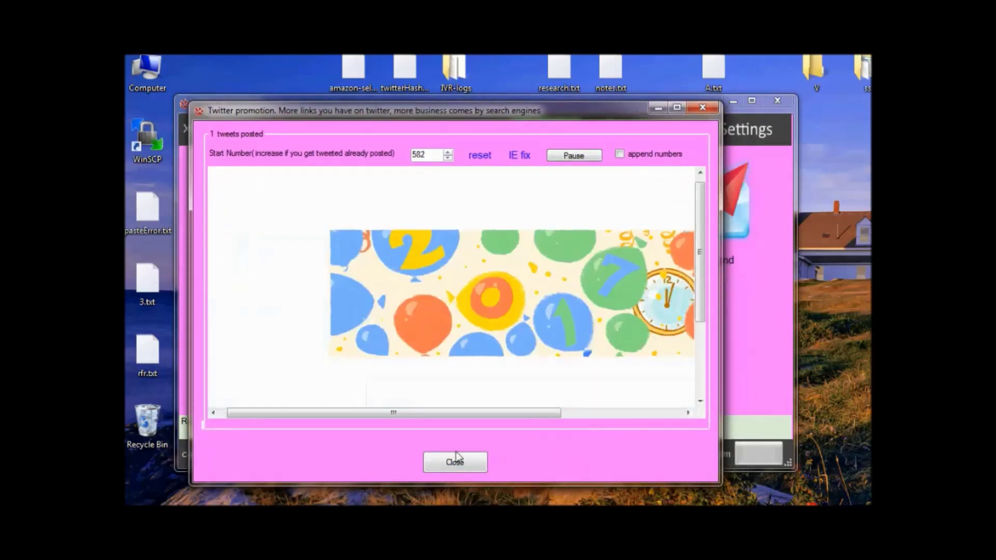
pyautogui.click(620, 153)
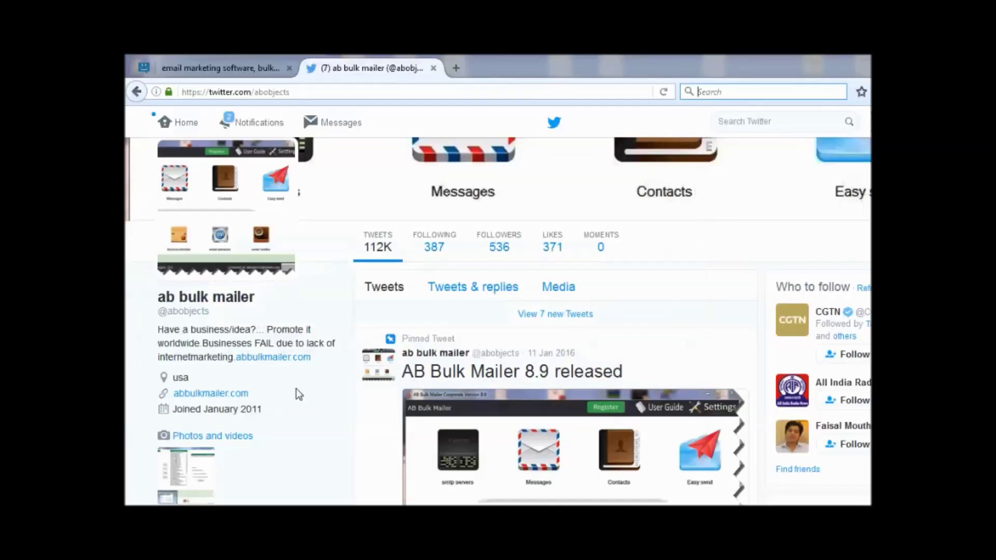
# Scroll through the company's Twitter timeline and return to the profile view.
pyautogui.scroll(-5, 534, 349)
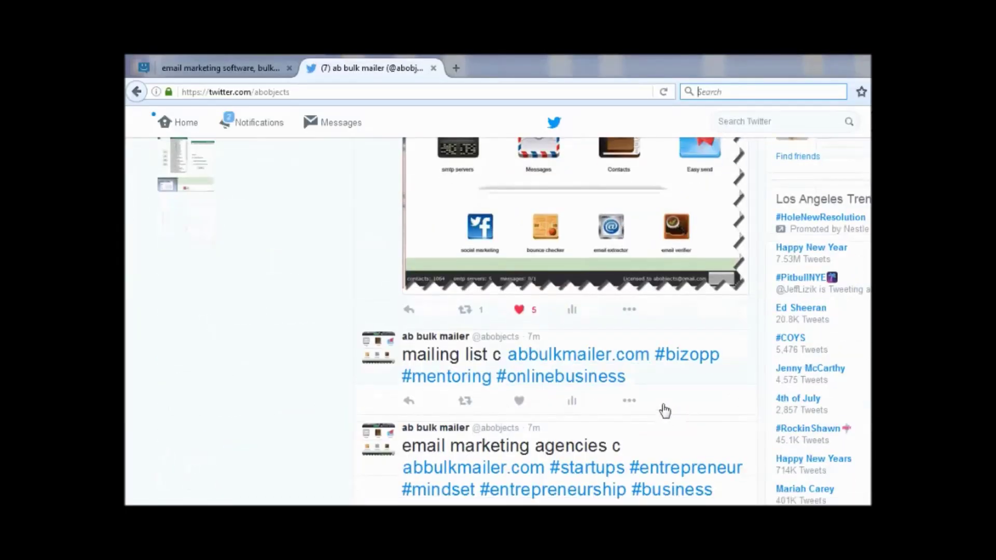
pyautogui.scroll(-1, 611, 309)
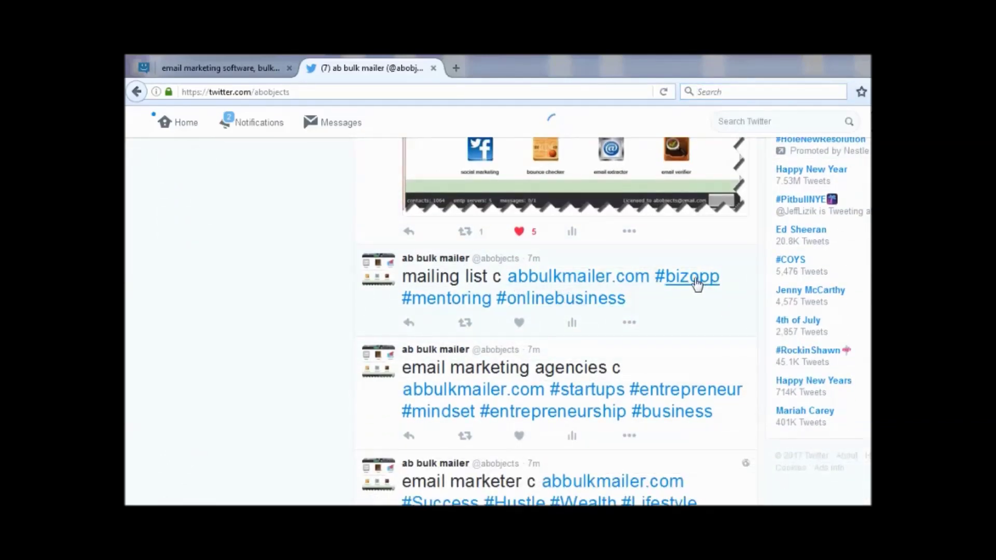
pyautogui.scroll(-5, 696, 284)
pyautogui.scroll(-2, 593, 289)
pyautogui.scroll(-3, 528, 345)
pyautogui.scroll(6, 583, 356)
pyautogui.scroll(-4, 583, 360)
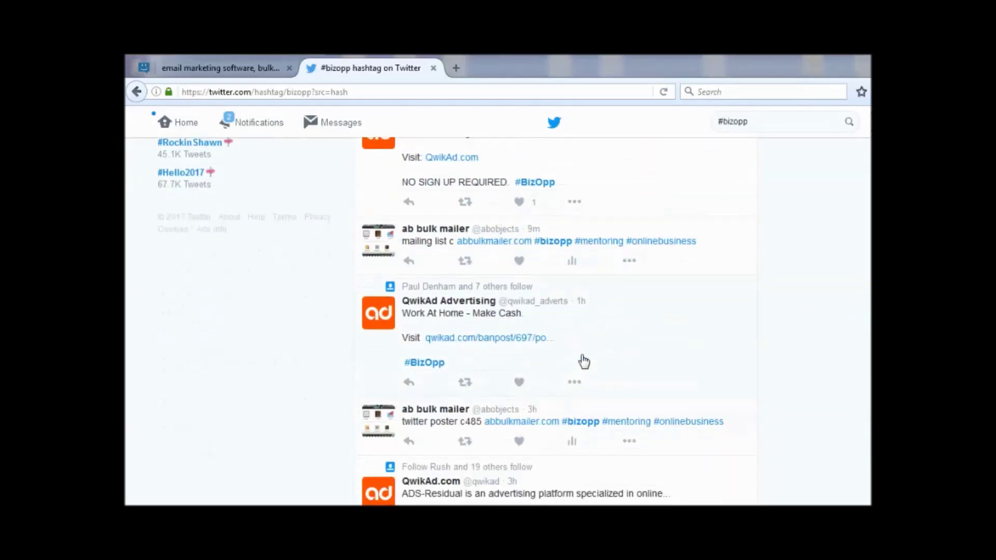
pyautogui.scroll(10, 584, 362)
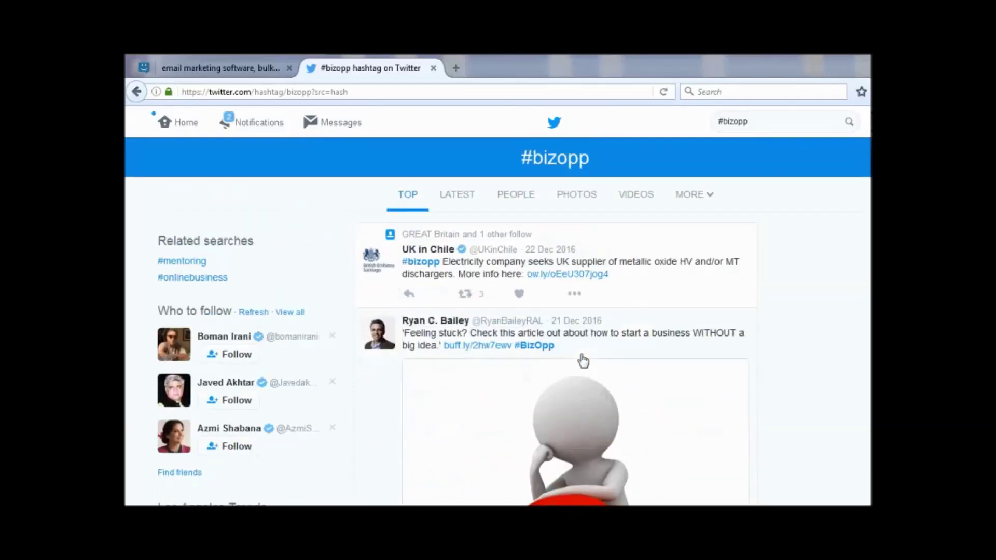
pyautogui.scroll(-10, 576, 358)
pyautogui.scroll(-4, 570, 356)
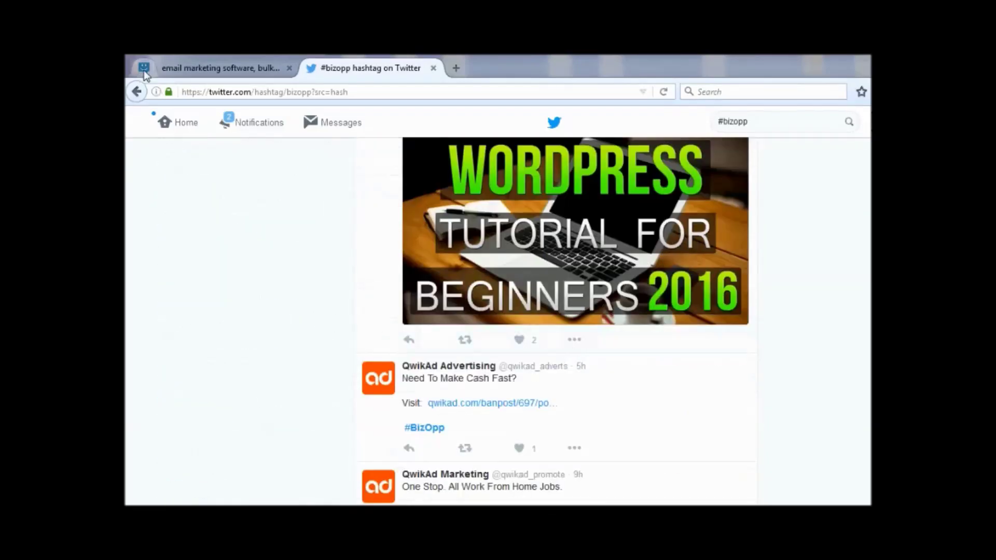
pyautogui.click(137, 93)
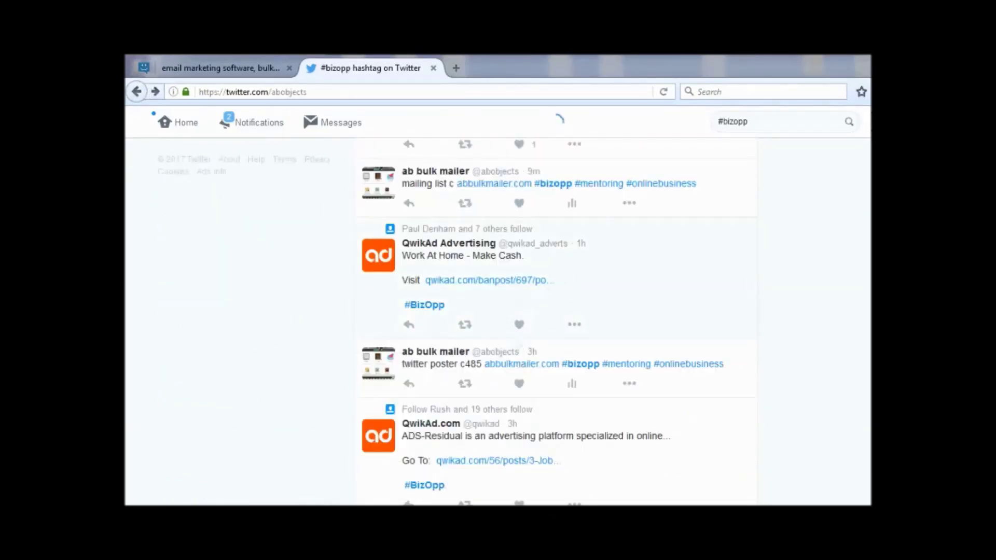
# Open the #passion hashtag page, then close the Twitter promotion tool.
pyautogui.click(512, 469)
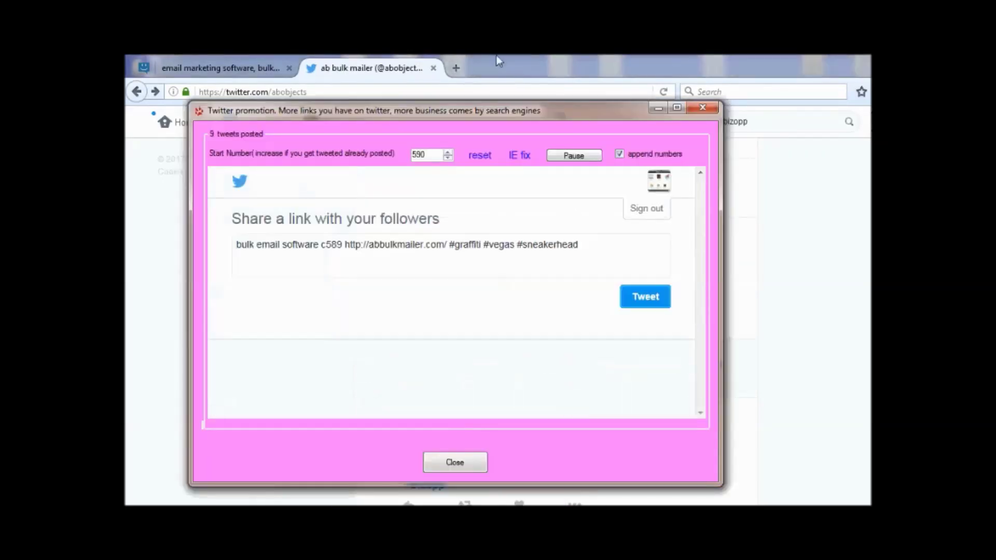
pyautogui.click(385, 79)
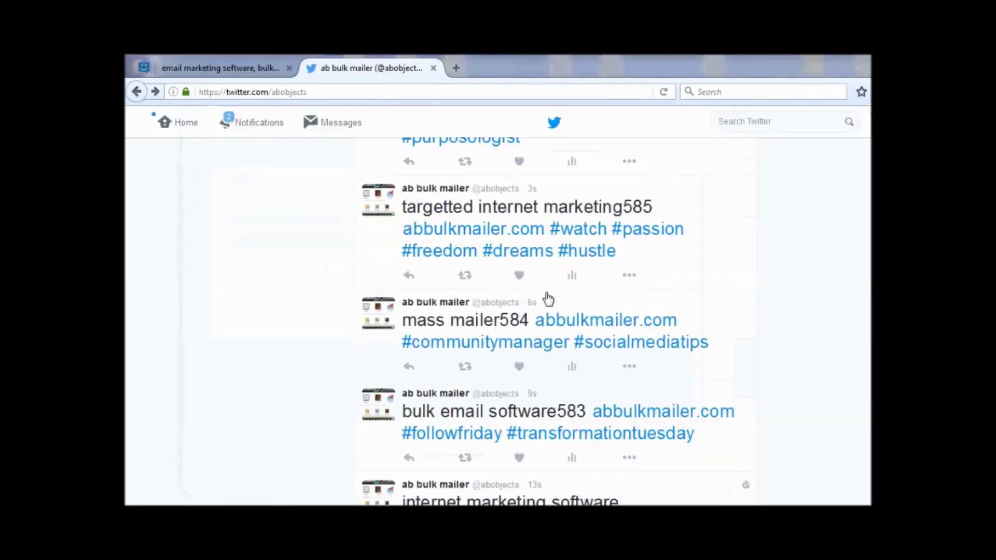
pyautogui.click(670, 231)
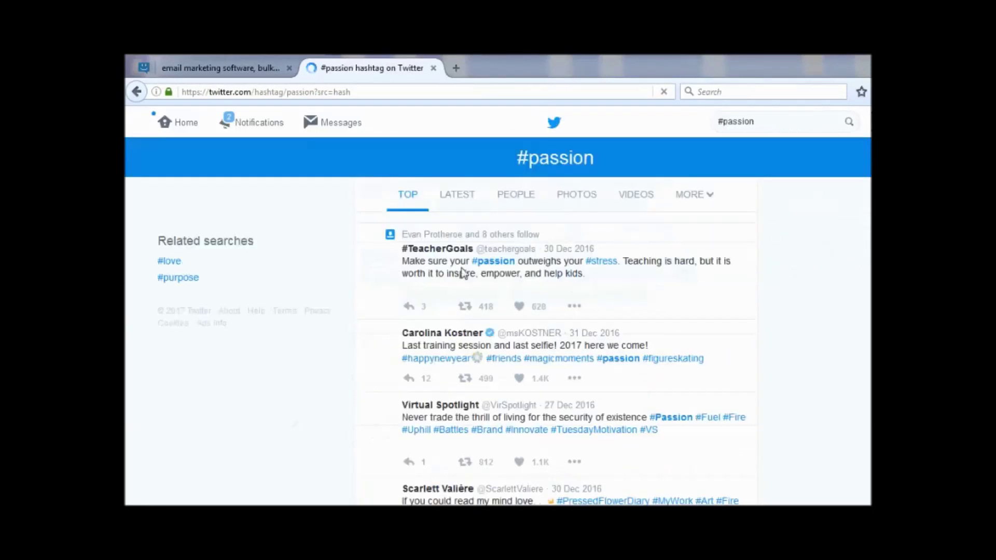
pyautogui.scroll(-5, 567, 356)
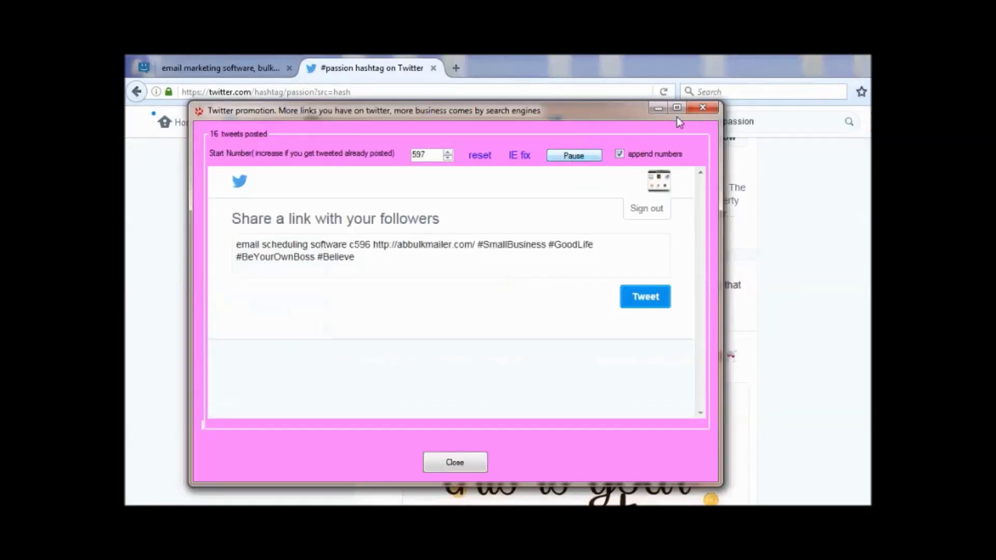
pyautogui.click(703, 107)
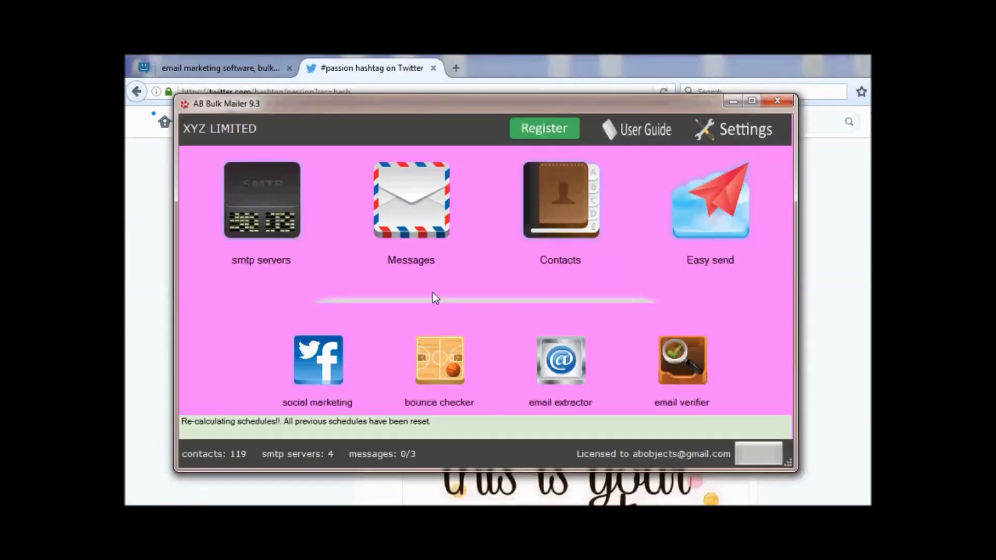
# Read the old log file 01-Jan-2017-11-44-37.txt, then close it and the logs folder.
pyautogui.rightClick(553, 303)
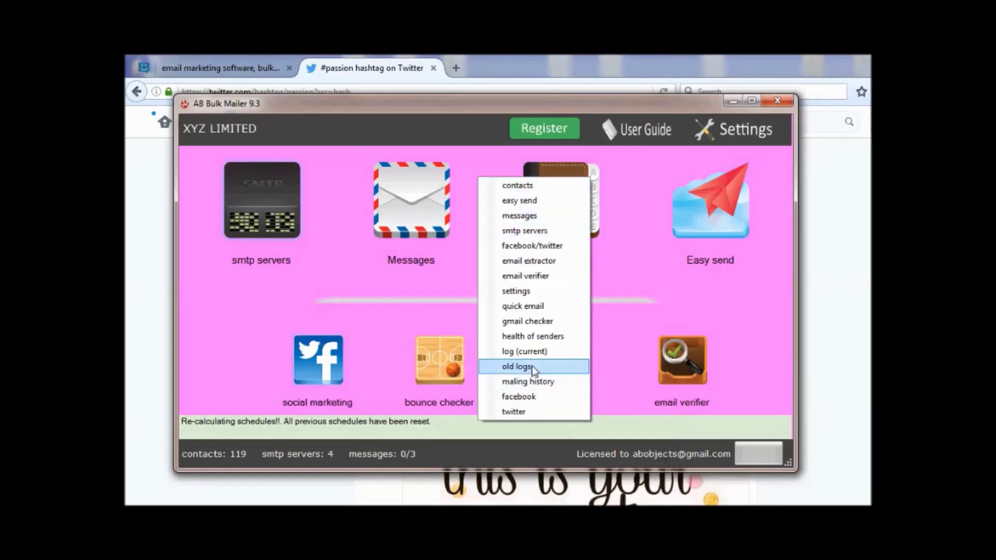
pyautogui.click(531, 366)
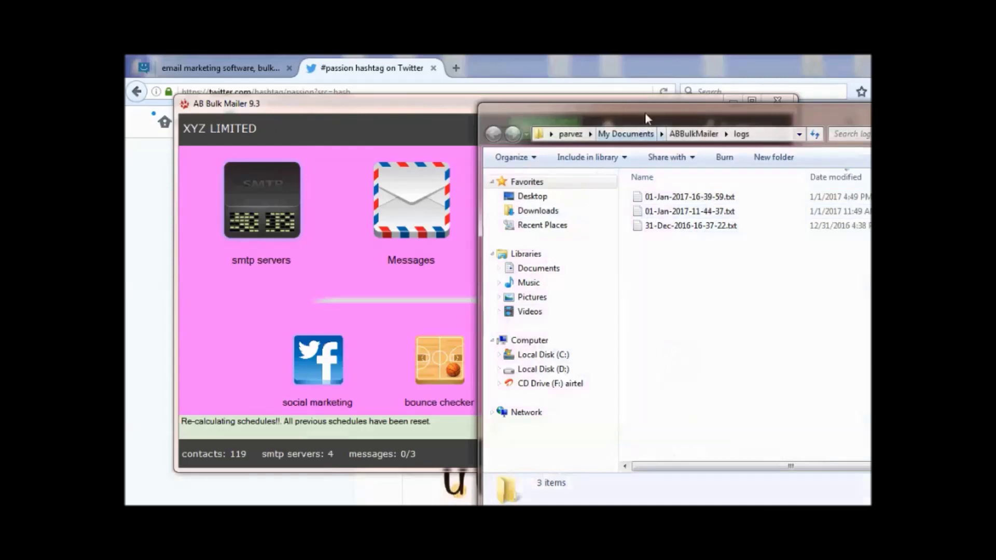
pyautogui.moveTo(645, 112); pyautogui.dragTo(376, 108)
pyautogui.click(419, 207)
pyautogui.doubleClick(419, 206)
pyautogui.click(791, 123)
pyautogui.click(705, 108)
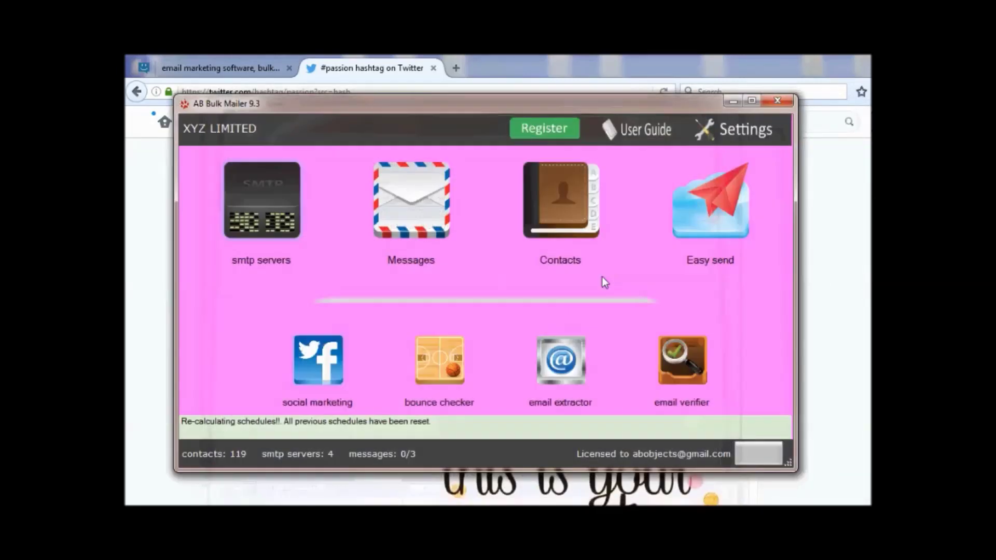
# Review the sent and failed mailing history full-size, then begin licence registration.
pyautogui.rightClick(479, 285)
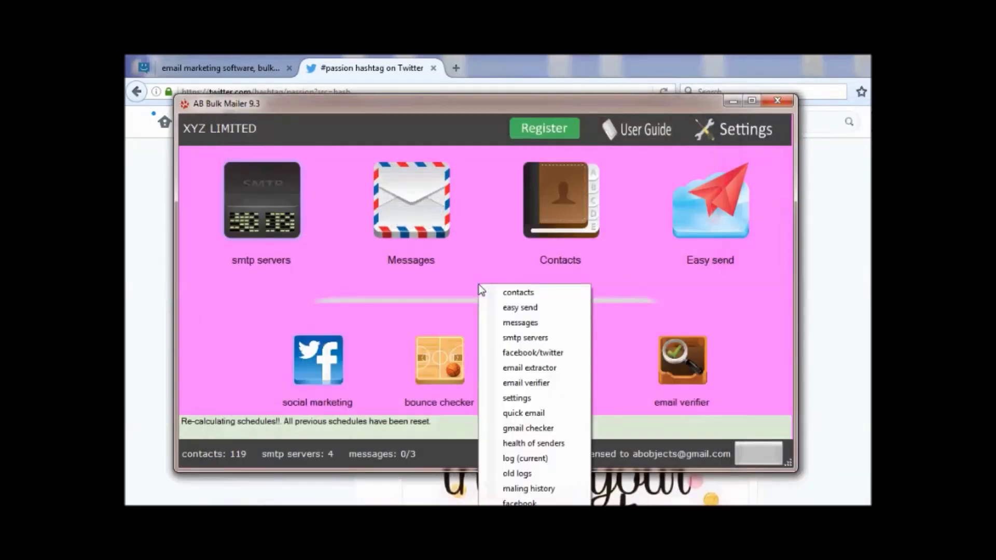
pyautogui.click(544, 489)
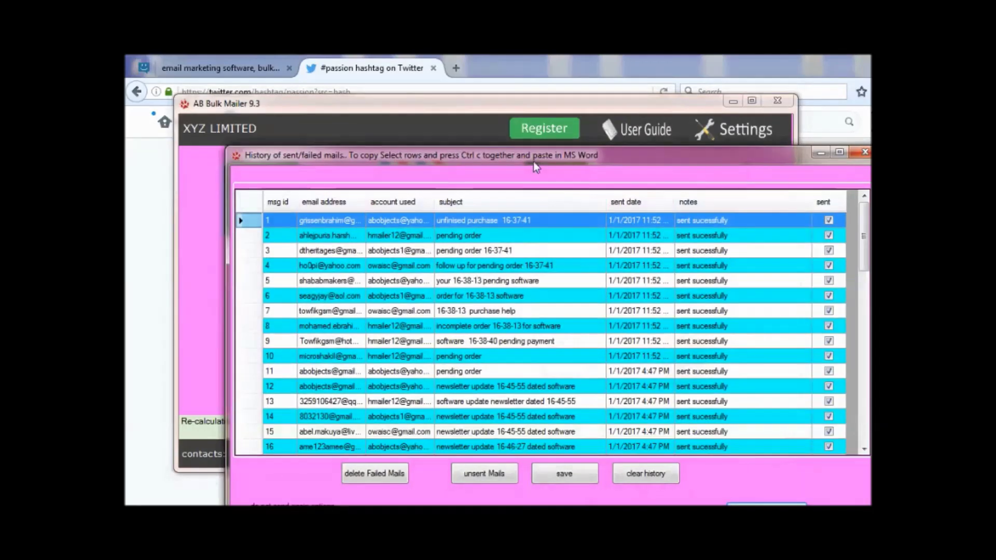
pyautogui.doubleClick(534, 160)
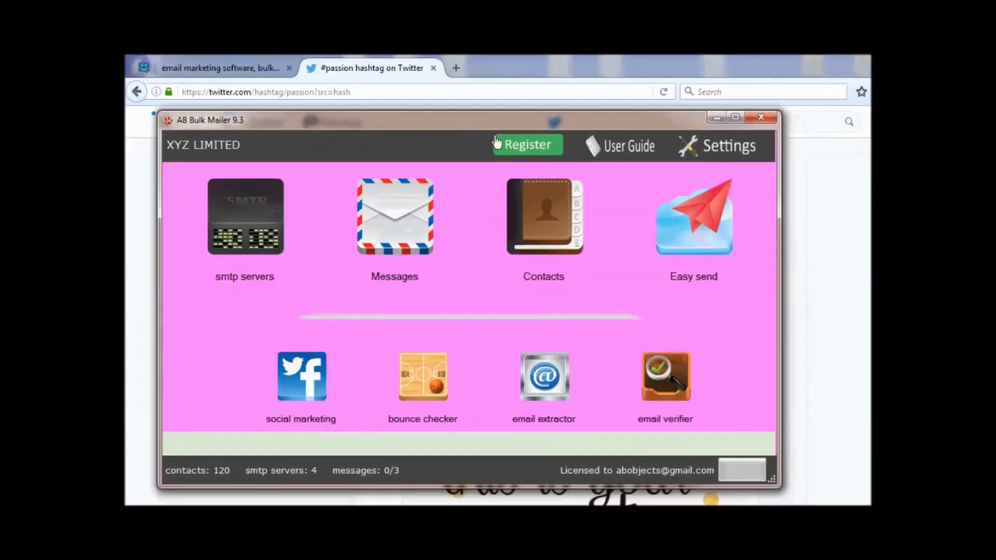
pyautogui.click(537, 151)
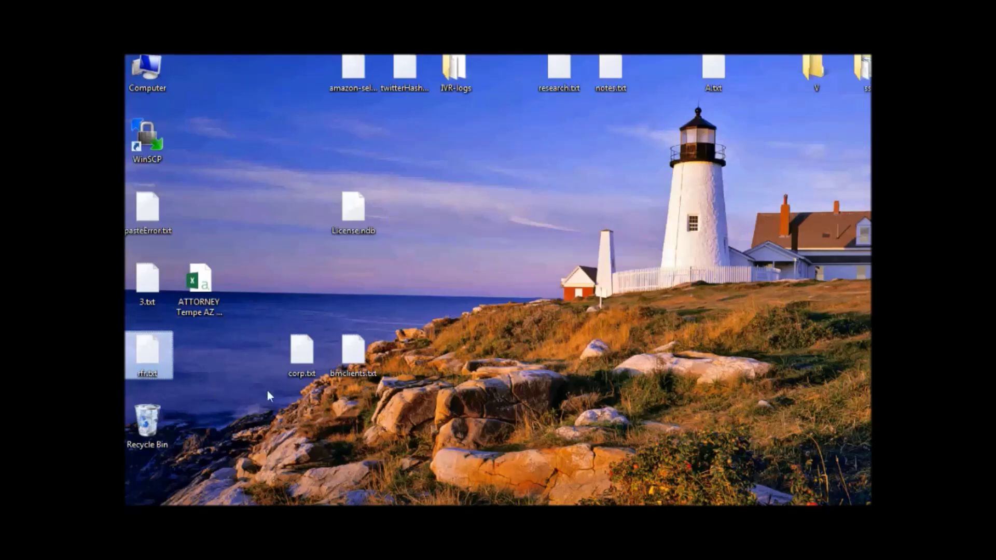
# Register the licence from the found License.ndb file with company name 'software' and confirm success.
pyautogui.click(354, 217)
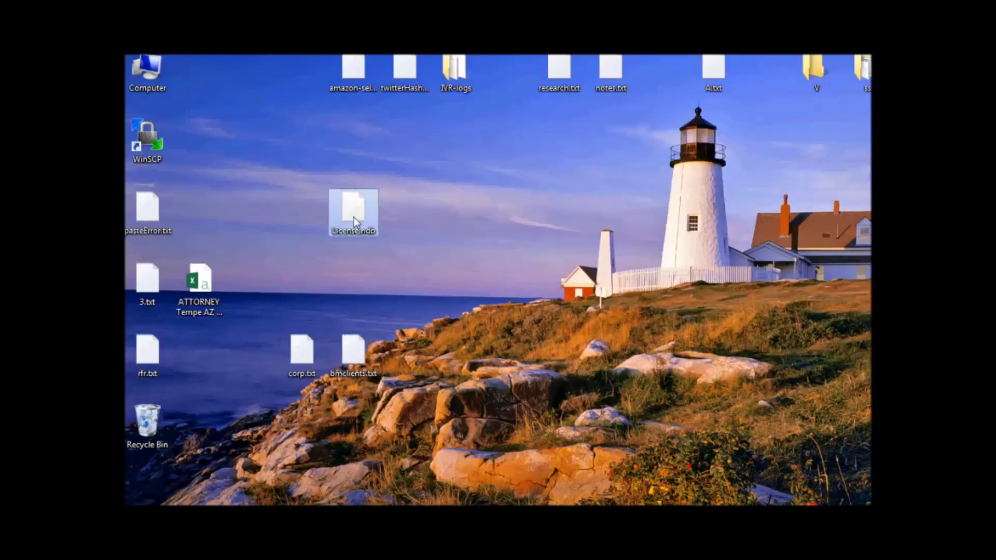
pyautogui.click(440, 519)
pyautogui.click(494, 450)
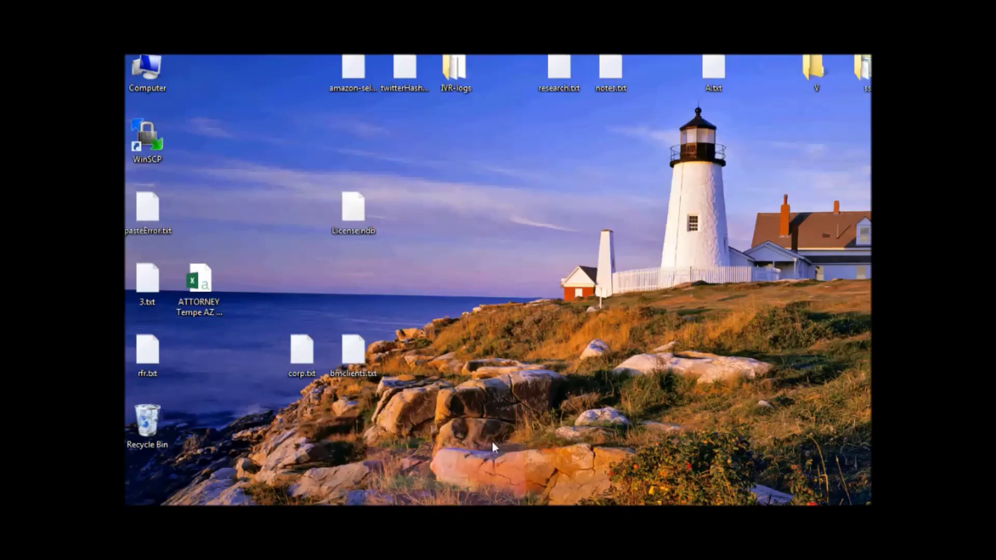
pyautogui.click(606, 236)
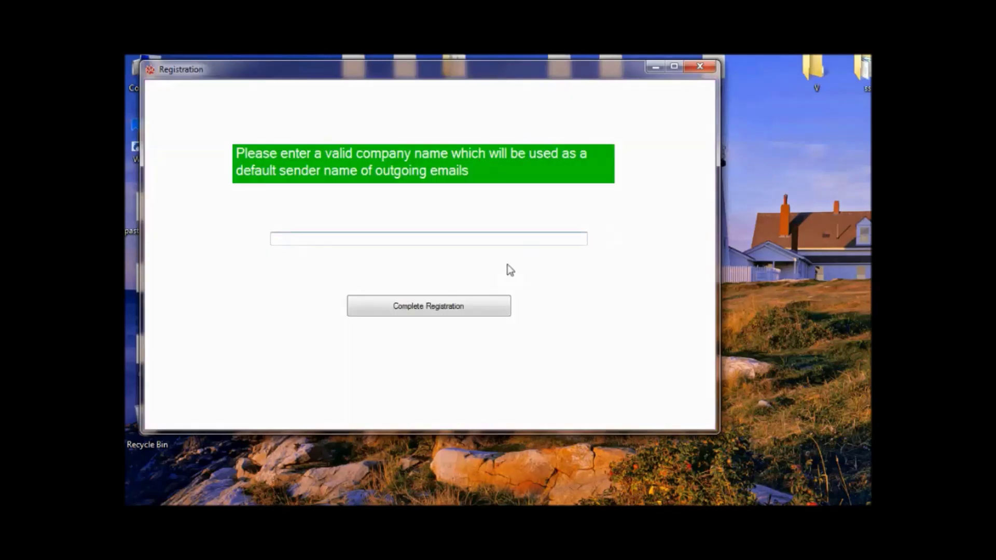
pyautogui.write('software')
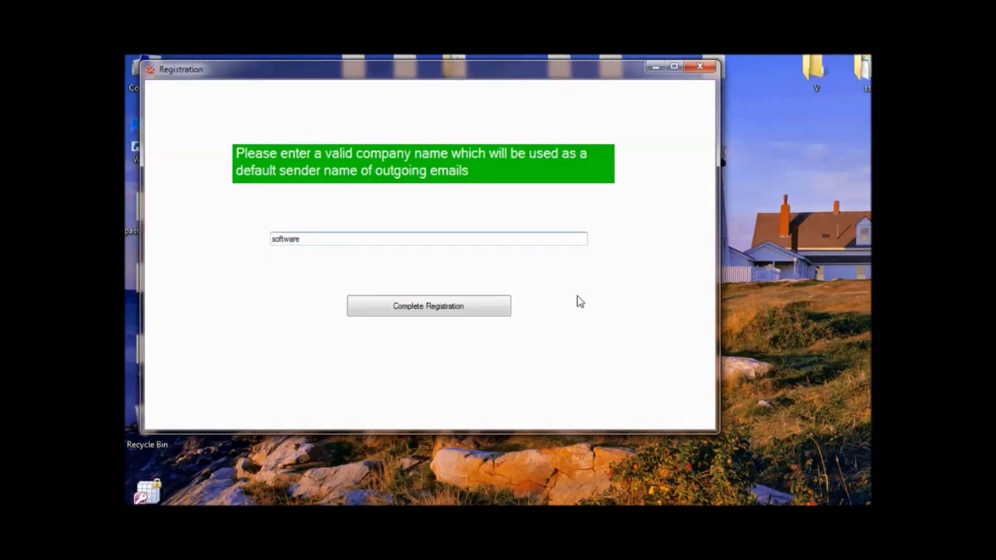
pyautogui.click(416, 314)
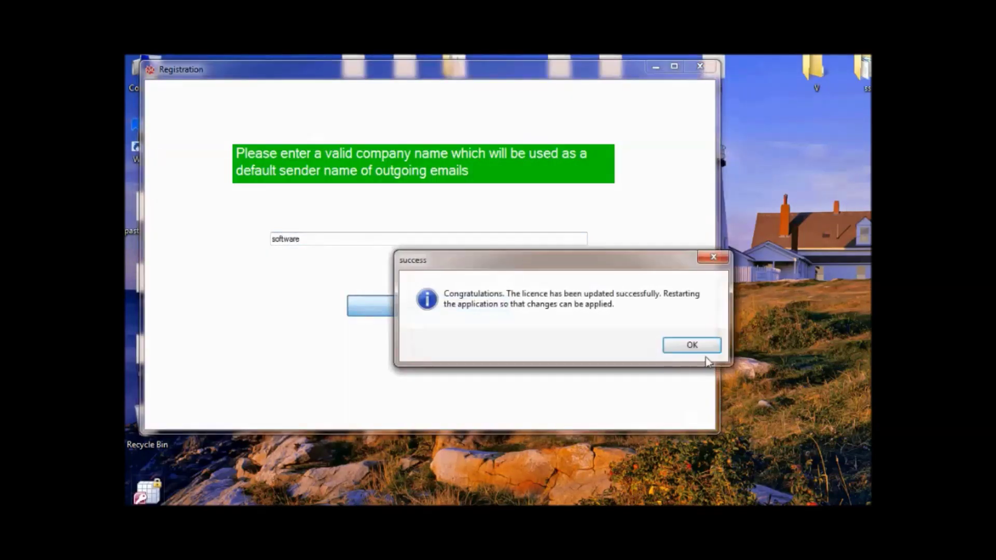
pyautogui.click(688, 347)
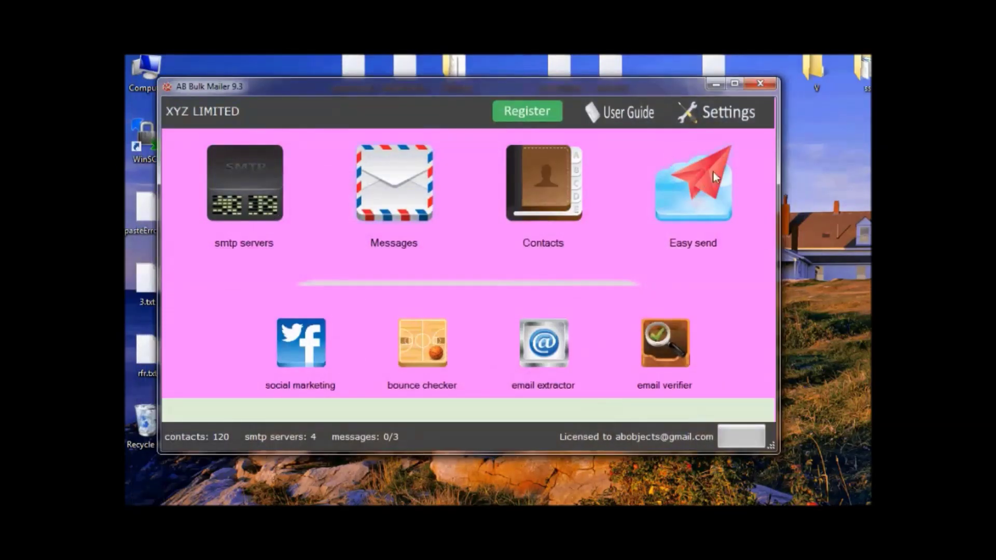
# In Settings' Licensing tab, replace the display name 'XYZ LIMITED' with 'TEST', save, and reopen Settings.
pyautogui.click(725, 119)
pyautogui.click(241, 119)
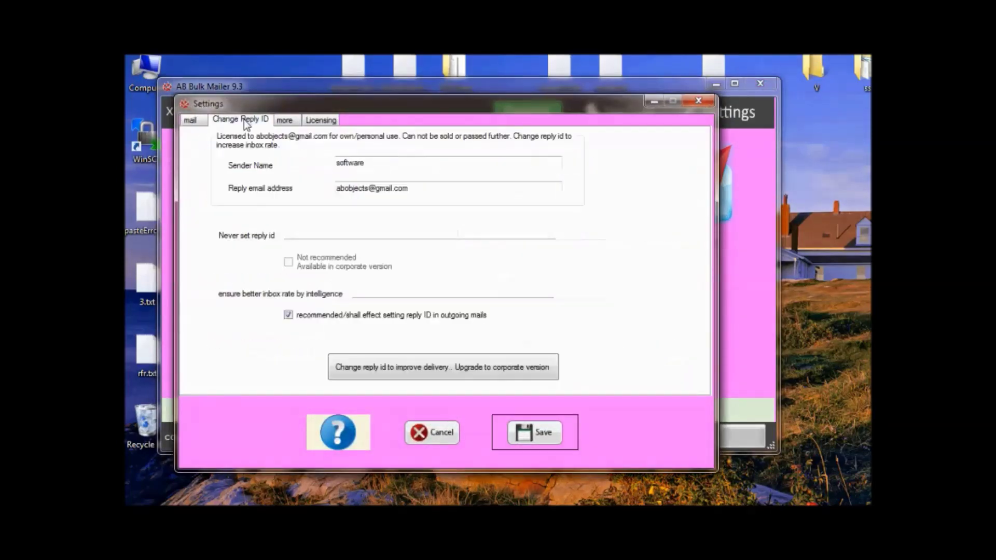
pyautogui.click(322, 120)
pyautogui.hotkey('ctrl', 'a')
pyautogui.write('TE')
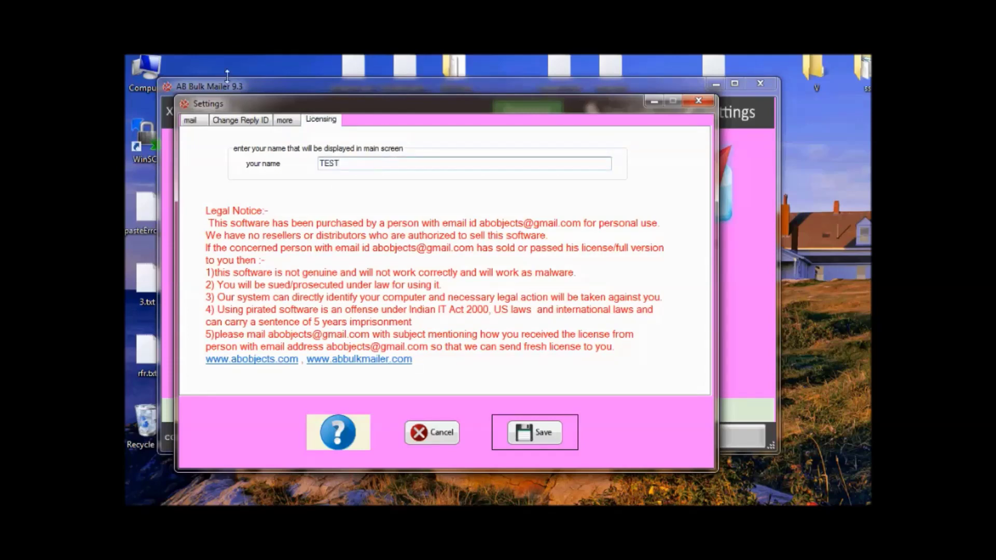
pyautogui.click(534, 434)
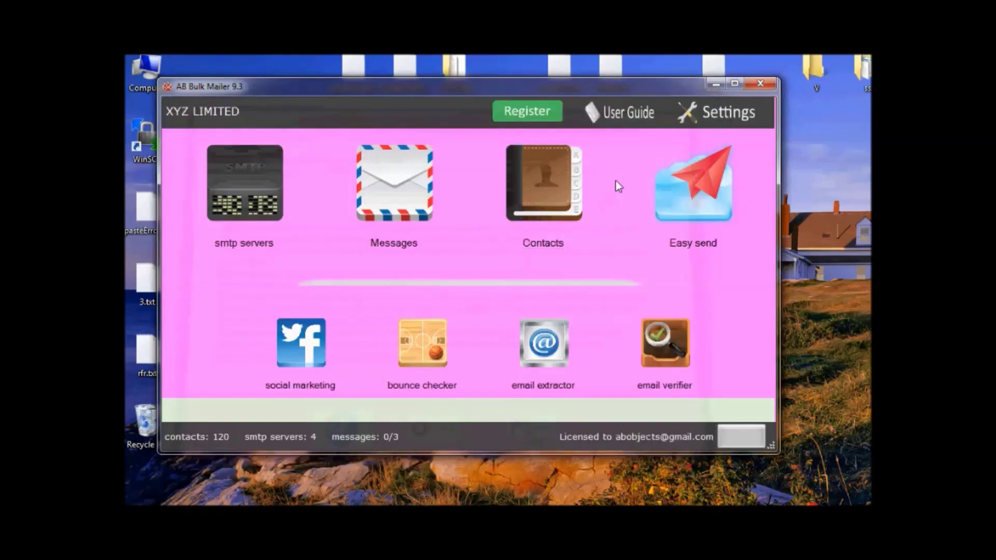
pyautogui.click(750, 115)
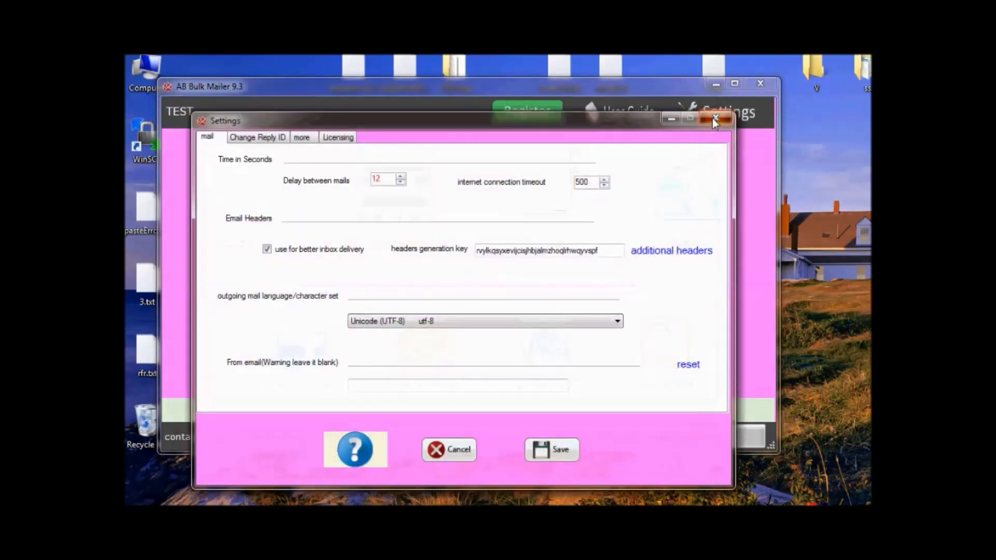
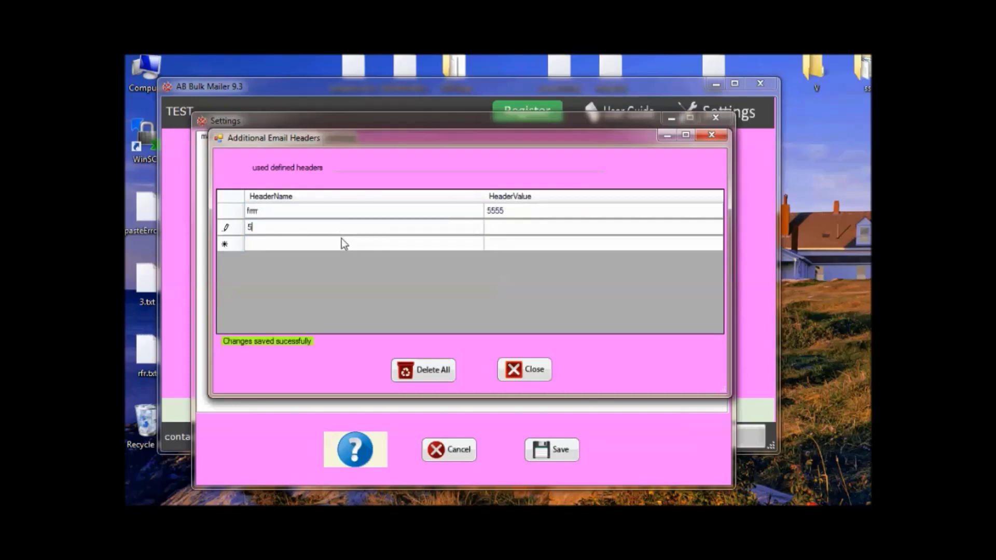
# Rename the second custom header to fgfgfgfg with value ghghgh.
pyautogui.press('BackSpace')
pyautogui.write('fgfgfgfg')
pyautogui.click(506, 230)
pyautogui.write('ghghgh')
pyautogui.click(368, 243)
# Delete the frrr / 5555 header row from the headers list.
pyautogui.click(313, 210)
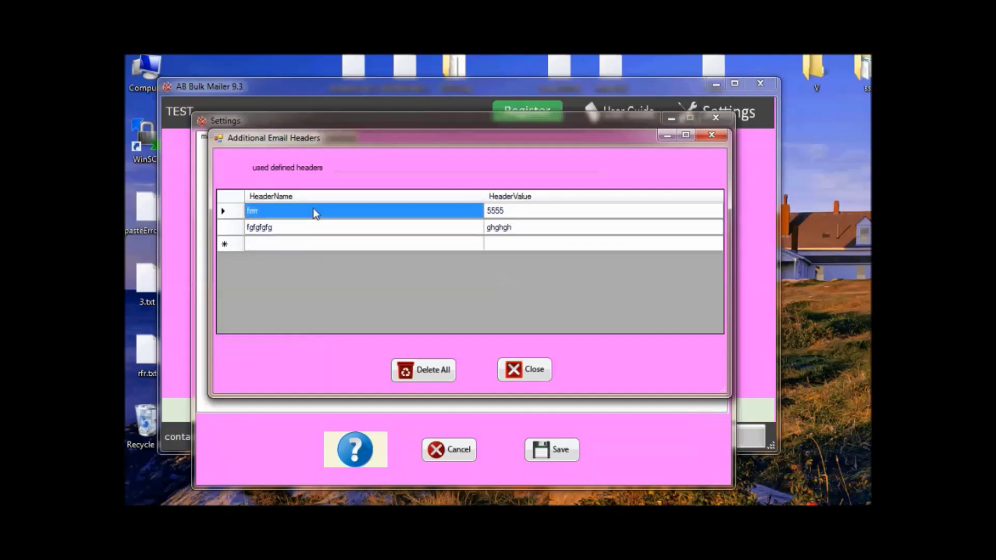
pyautogui.click(309, 246)
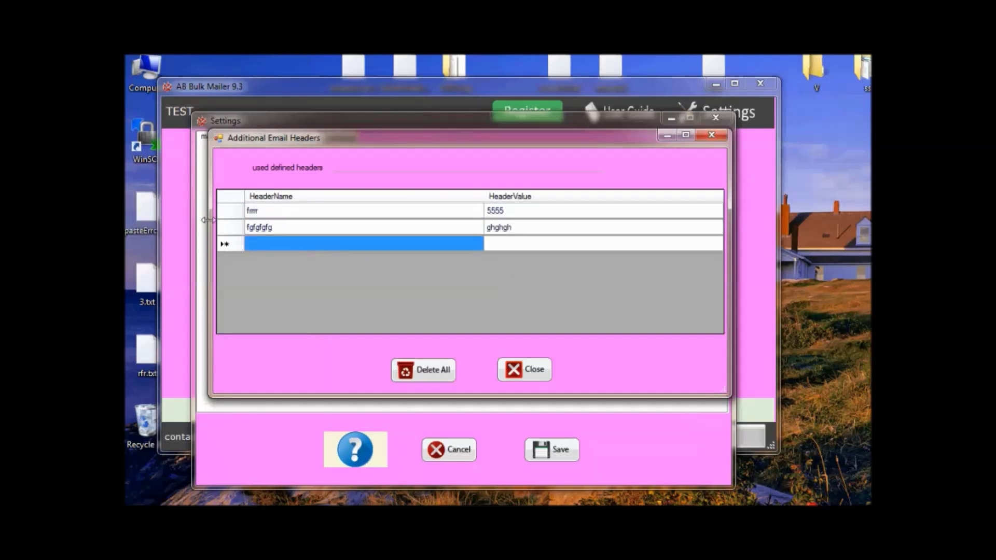
pyautogui.click(233, 213)
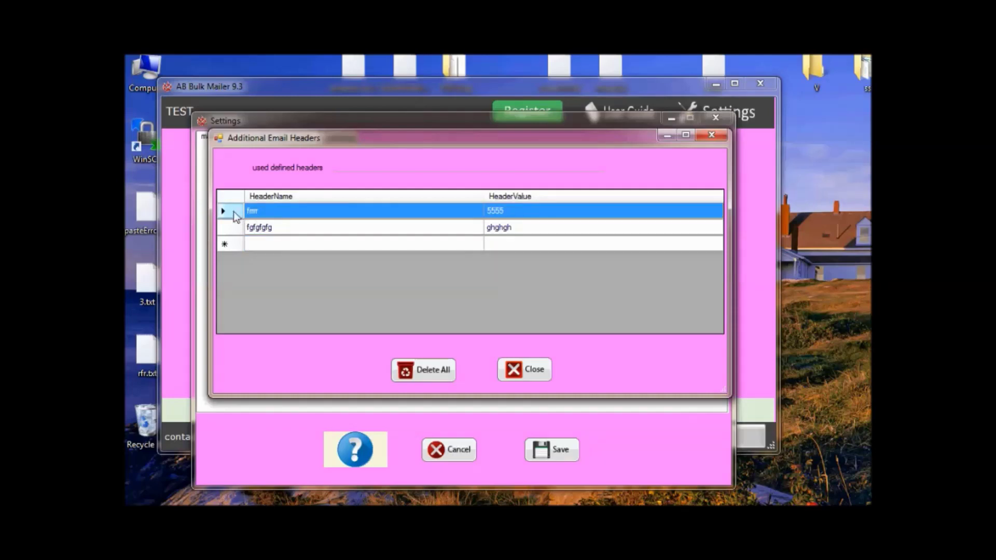
pyautogui.press('Delete')
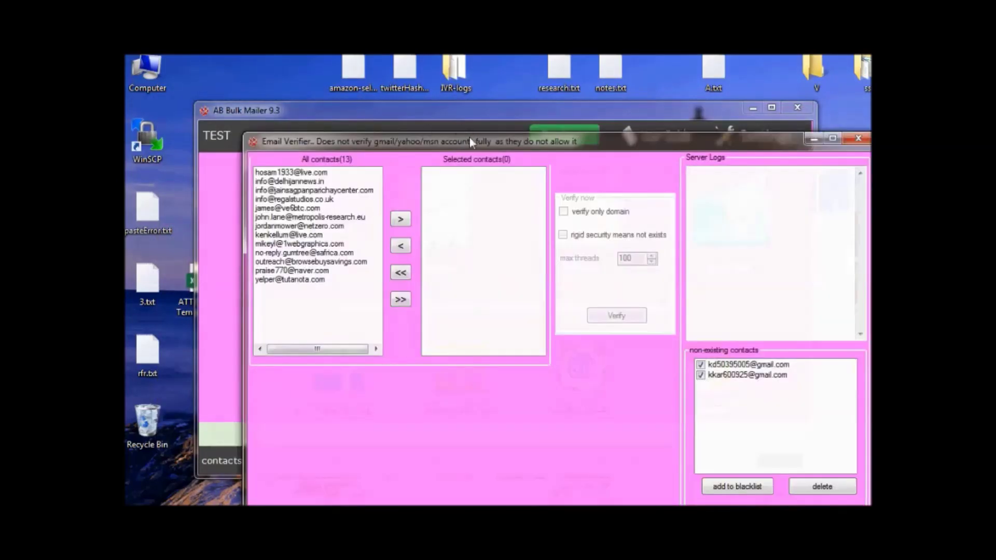
# Select all 13 contacts in the Email Verifier and verify them.
pyautogui.moveTo(469, 138); pyautogui.dragTo(378, 60)
pyautogui.click(310, 222)
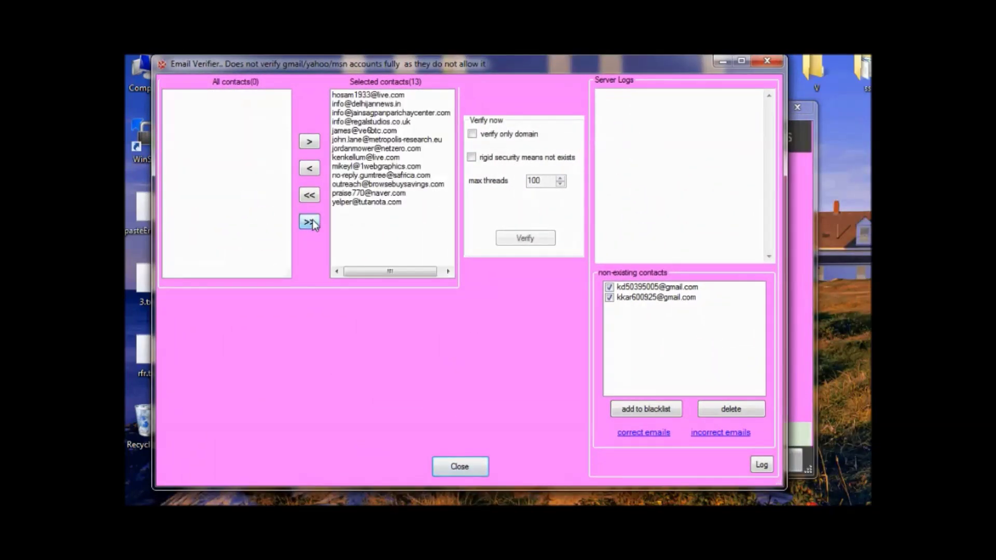
pyautogui.click(518, 239)
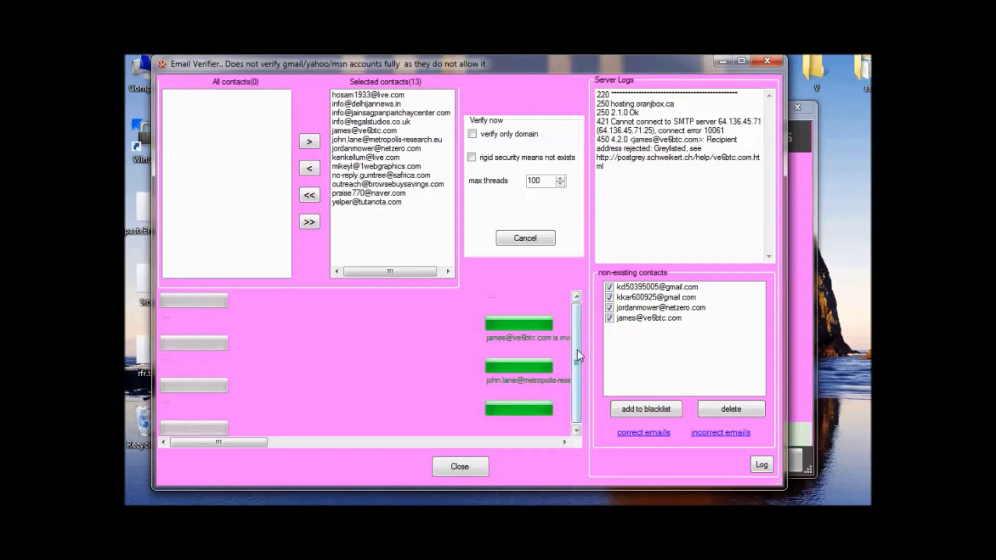
pyautogui.rightClick(224, 183)
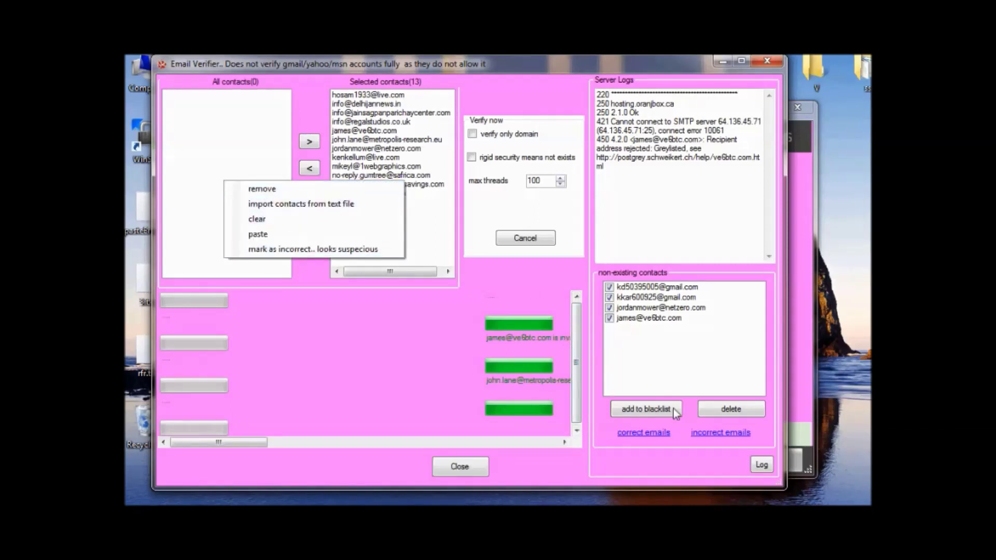
pyautogui.click(703, 362)
# Blacklist the four non-existing addresses, review the incorrect and correct email lists, and close the verifier.
pyautogui.click(644, 410)
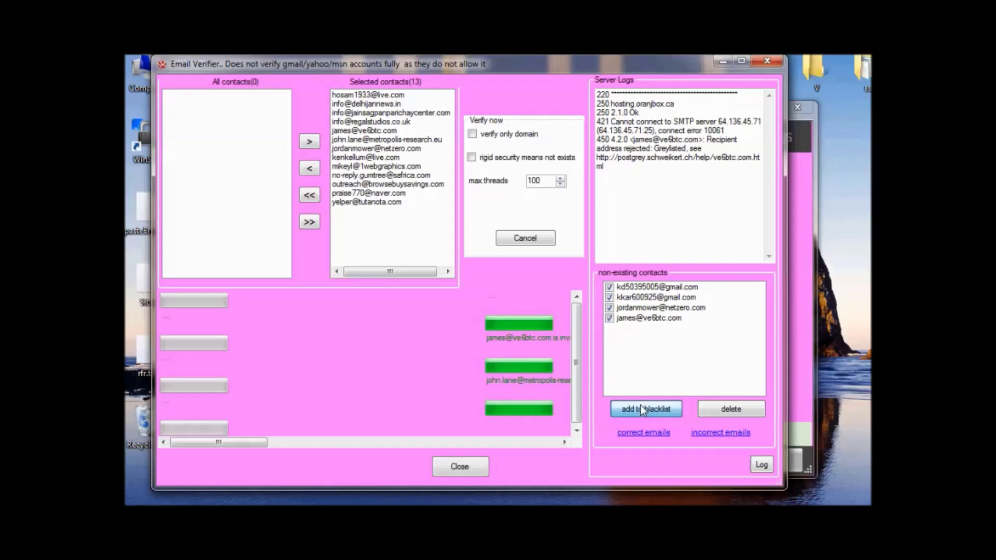
pyautogui.click(680, 355)
pyautogui.click(719, 433)
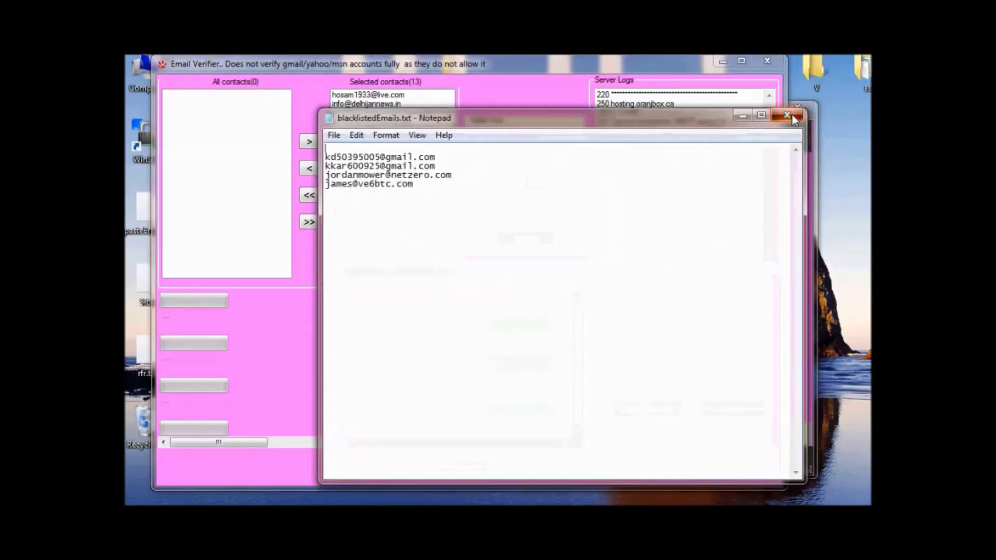
pyautogui.click(787, 114)
pyautogui.click(654, 433)
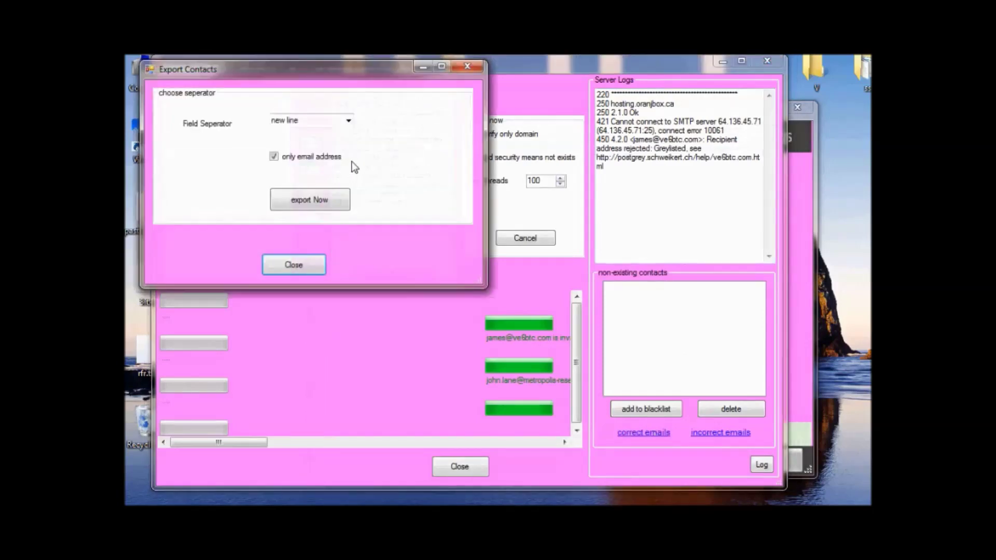
pyautogui.click(292, 264)
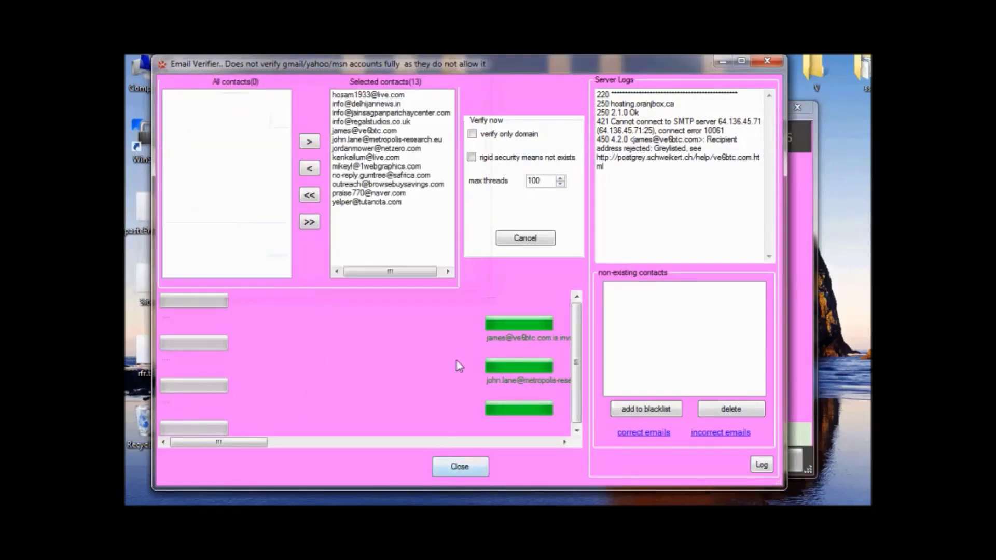
pyautogui.click(457, 465)
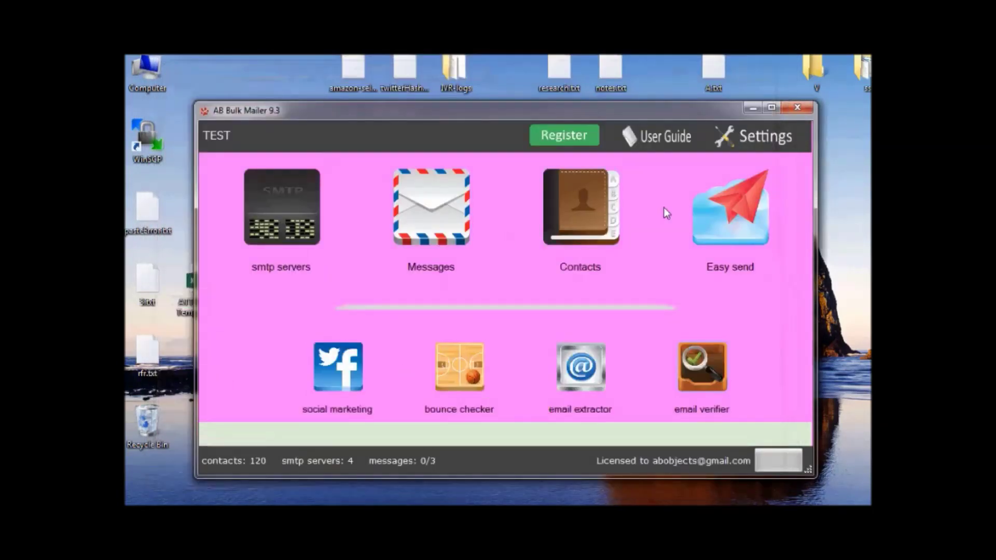
# Switch the active contact group to BM in the contacts manager.
pyautogui.click(571, 206)
pyautogui.click(289, 106)
pyautogui.click(237, 106)
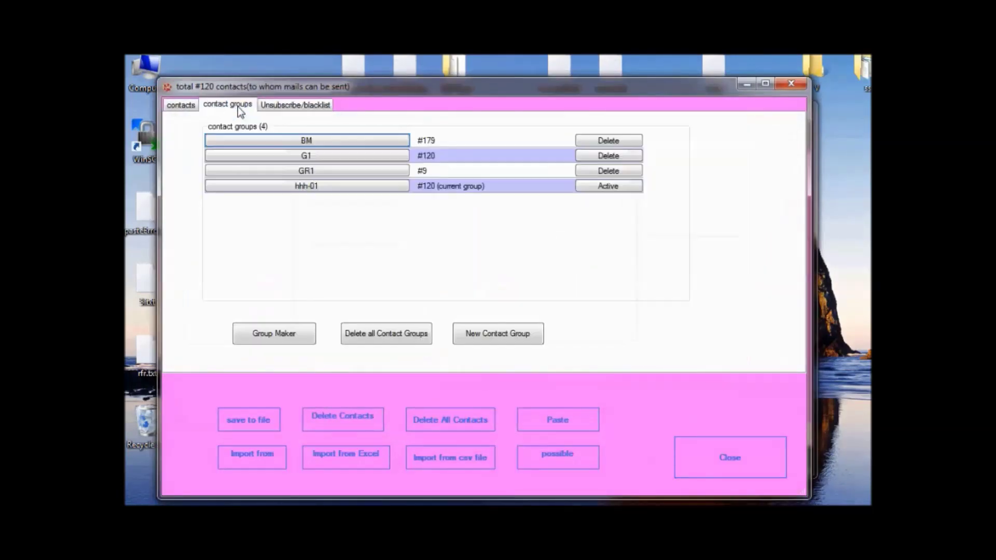
pyautogui.click(352, 140)
pyautogui.click(552, 345)
pyautogui.click(739, 455)
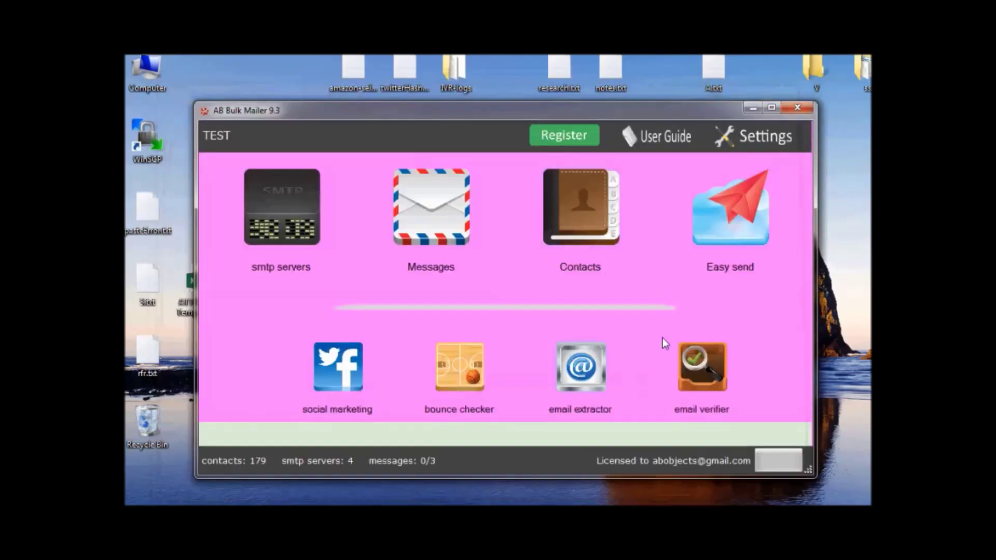
# Blacklist 26 invalid BM addresses, sparing one yahoo address, and re-verify all 64 contacts.
pyautogui.click(685, 360)
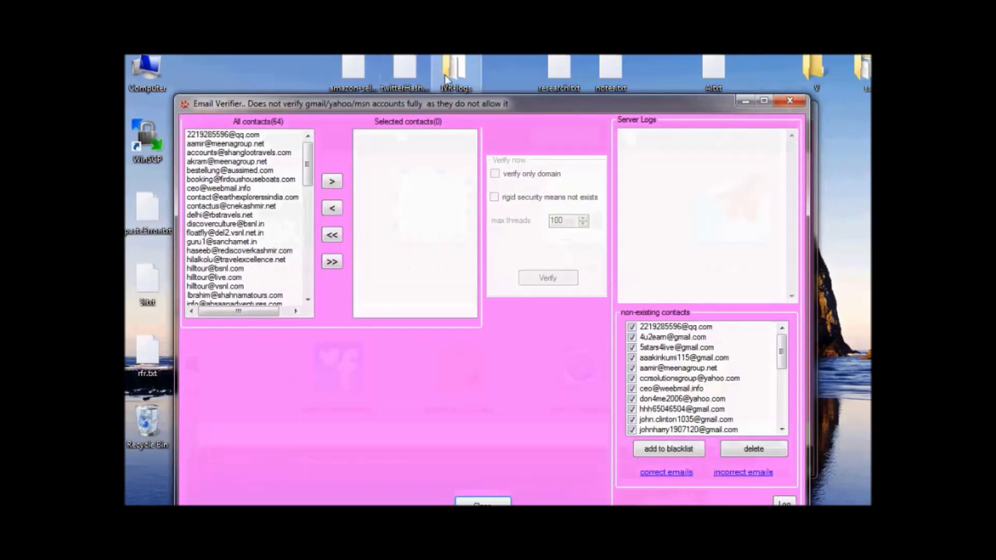
pyautogui.click(332, 261)
pyautogui.moveTo(552, 107); pyautogui.dragTo(525, 58)
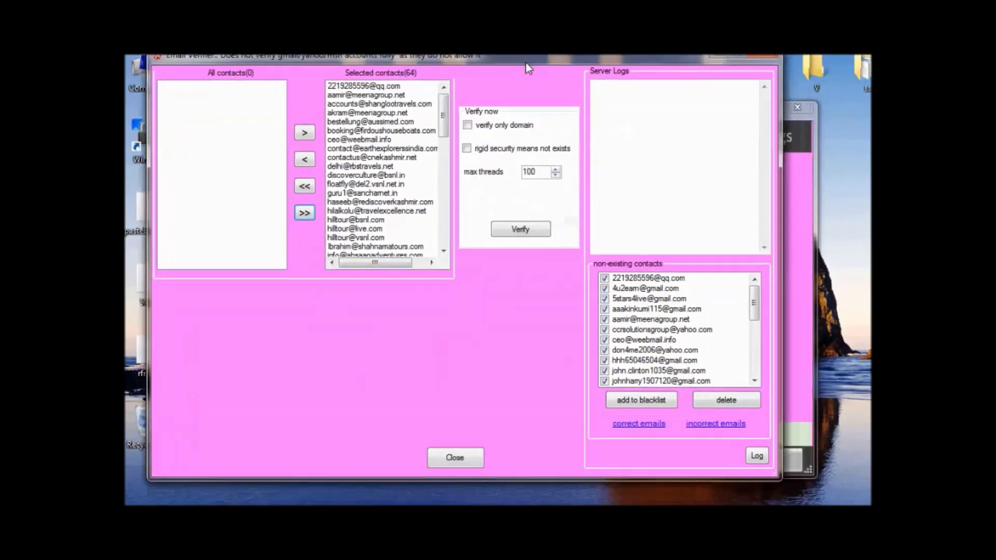
pyautogui.moveTo(755, 310); pyautogui.dragTo(615, 363)
pyautogui.click(604, 330)
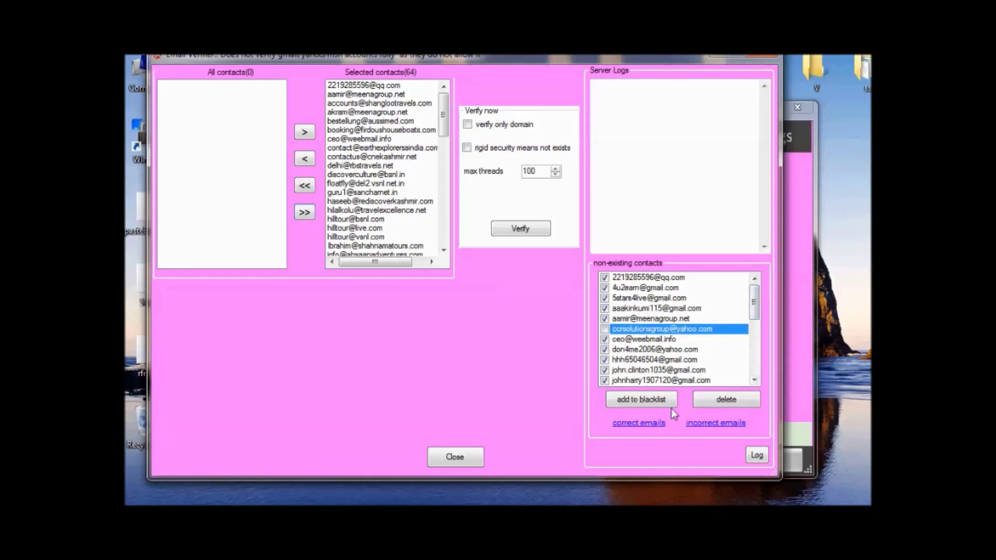
pyautogui.click(636, 397)
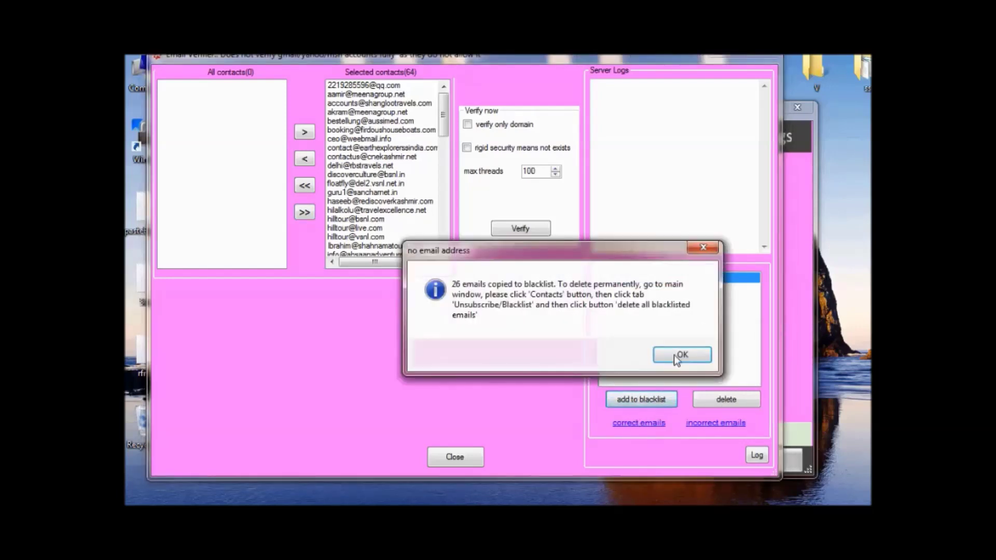
pyautogui.click(676, 354)
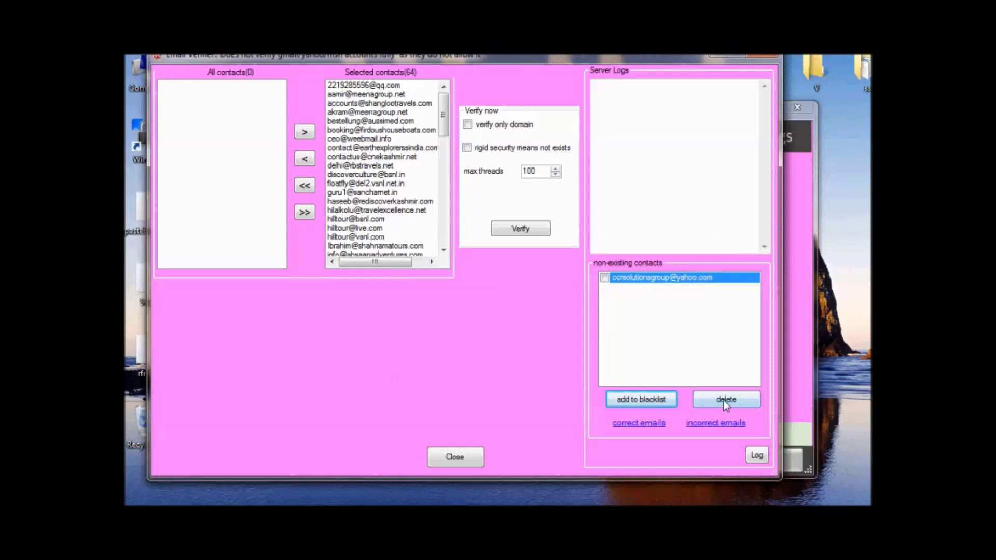
pyautogui.click(518, 229)
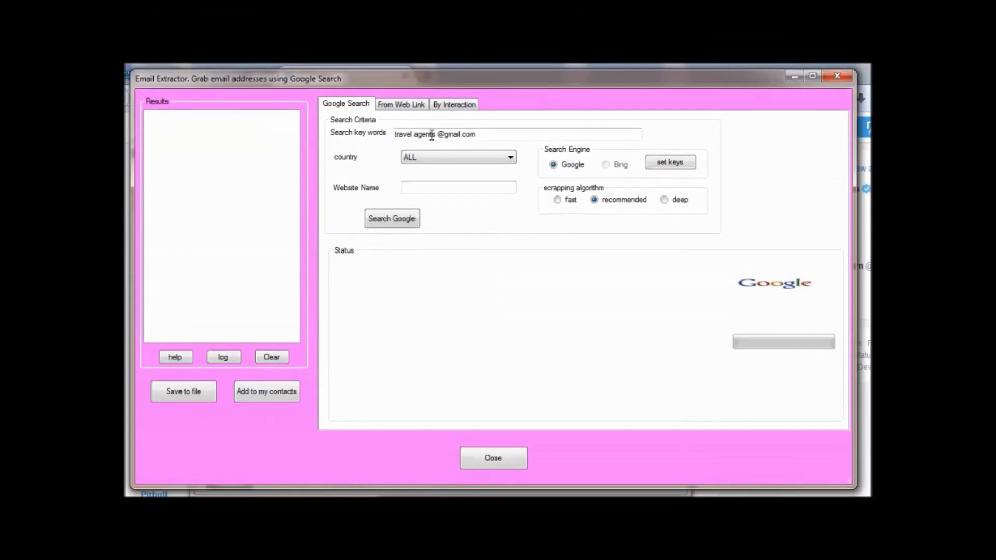
pyautogui.click(438, 135)
pyautogui.press('BackSpace')
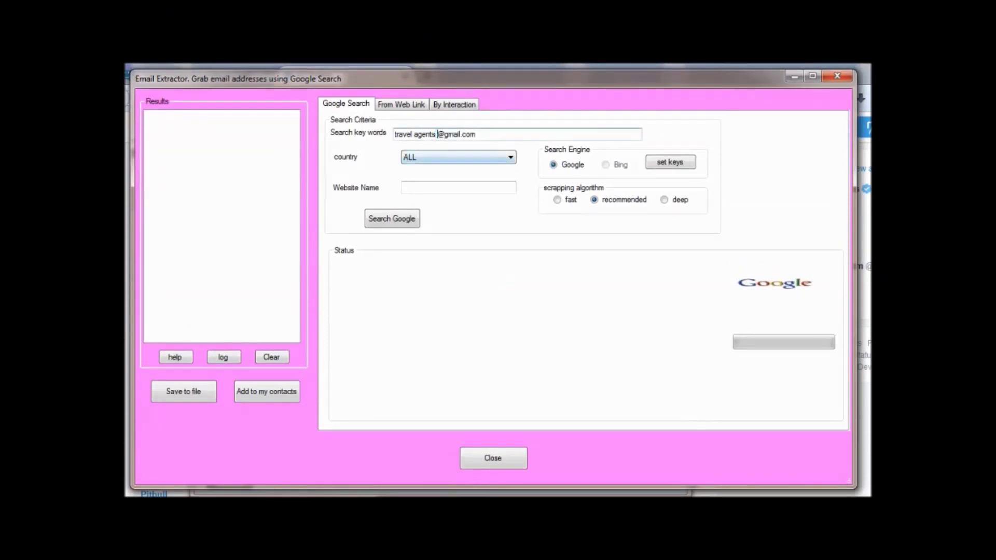
pyautogui.write('in india')
pyautogui.click(441, 159)
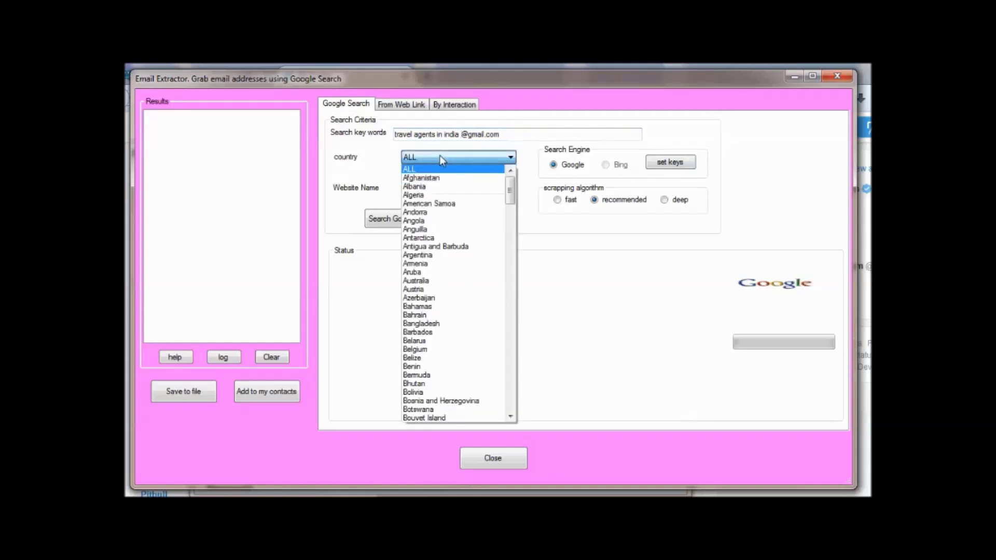
pyautogui.click(441, 159)
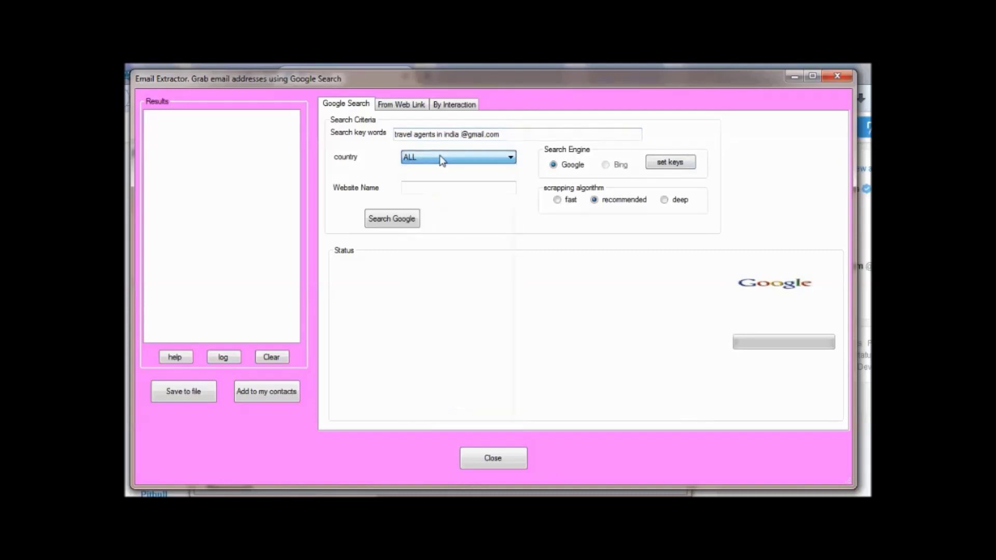
pyautogui.click(391, 220)
pyautogui.moveTo(563, 80); pyautogui.dragTo(552, 74)
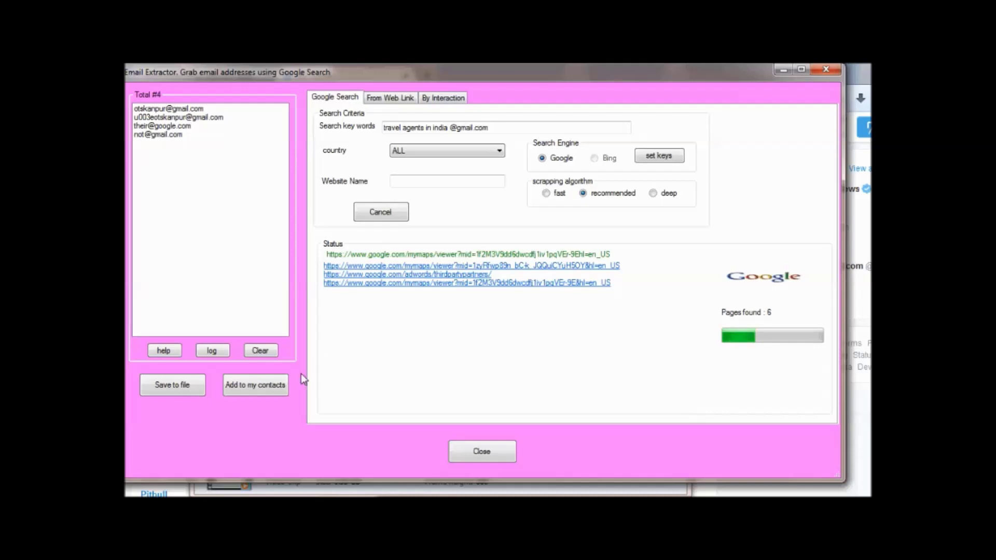
# Save the 49 extracted addresses to contacts and stop the Google search.
pyautogui.click(267, 386)
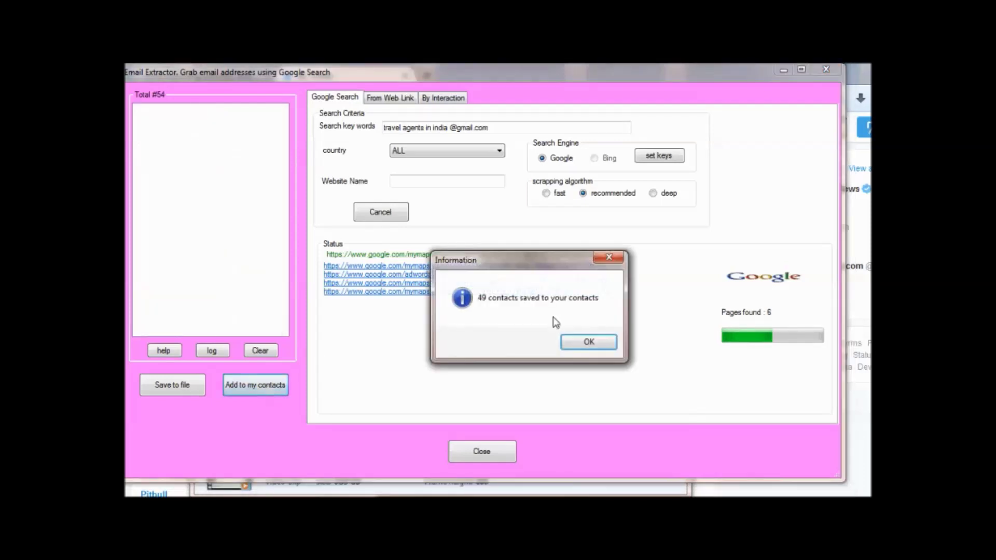
pyautogui.click(592, 343)
pyautogui.click(395, 213)
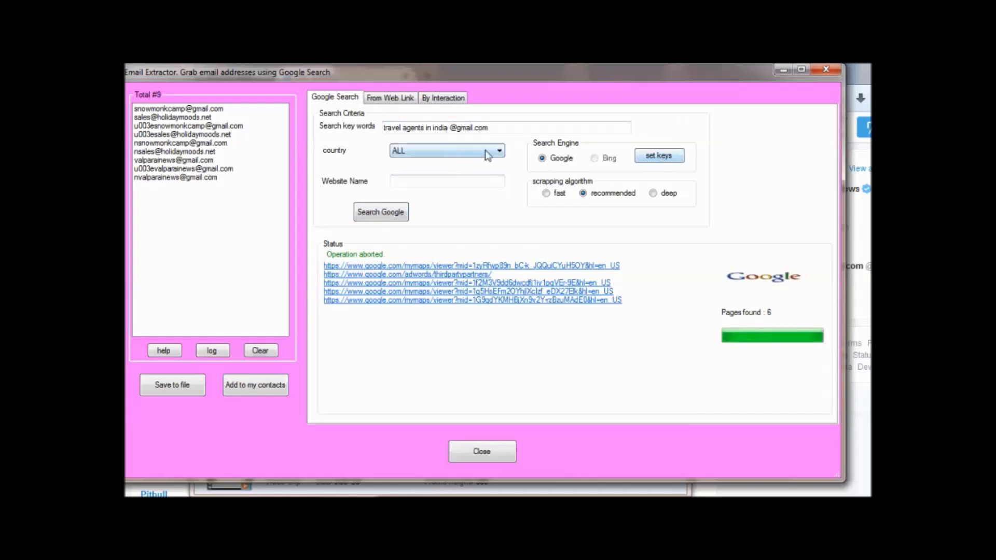
# Bring up the Google search key settings and load the guide for creating API keys.
pyautogui.click(660, 156)
pyautogui.moveTo(543, 157); pyautogui.dragTo(529, 138)
pyautogui.click(555, 248)
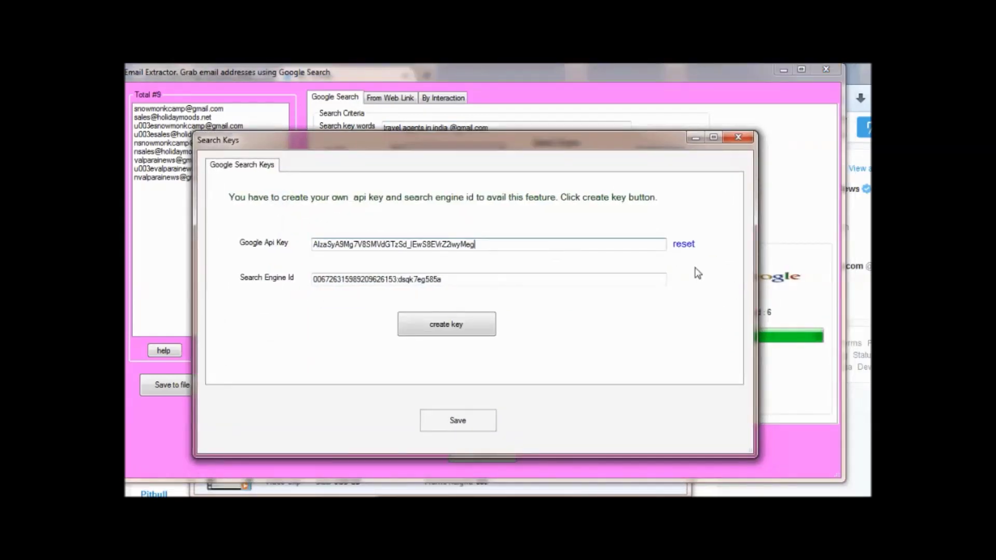
pyautogui.click(442, 325)
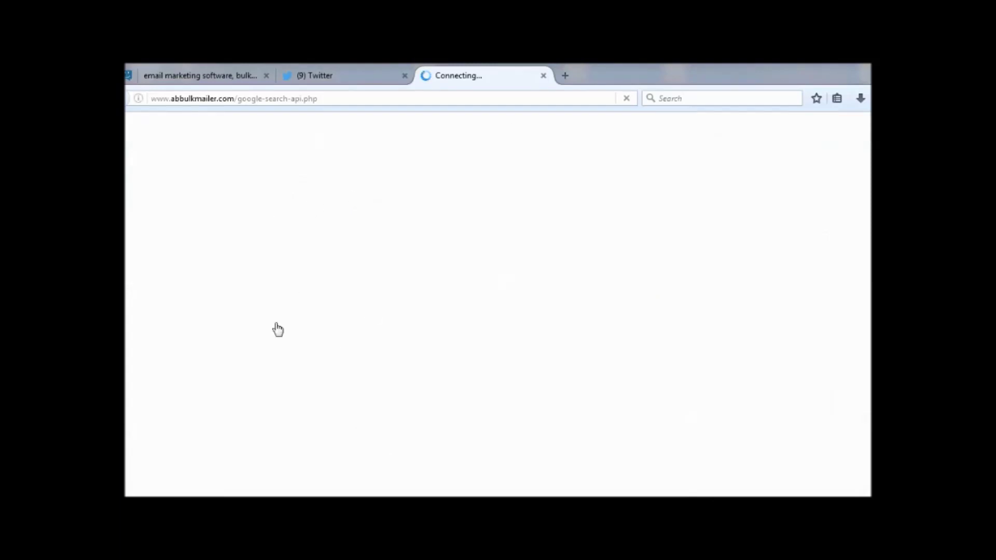
pyautogui.scroll(-3, 429, 237)
pyautogui.scroll(-9, 402, 340)
pyautogui.scroll(8, 403, 337)
pyautogui.scroll(-9, 399, 334)
pyautogui.scroll(-10, 399, 335)
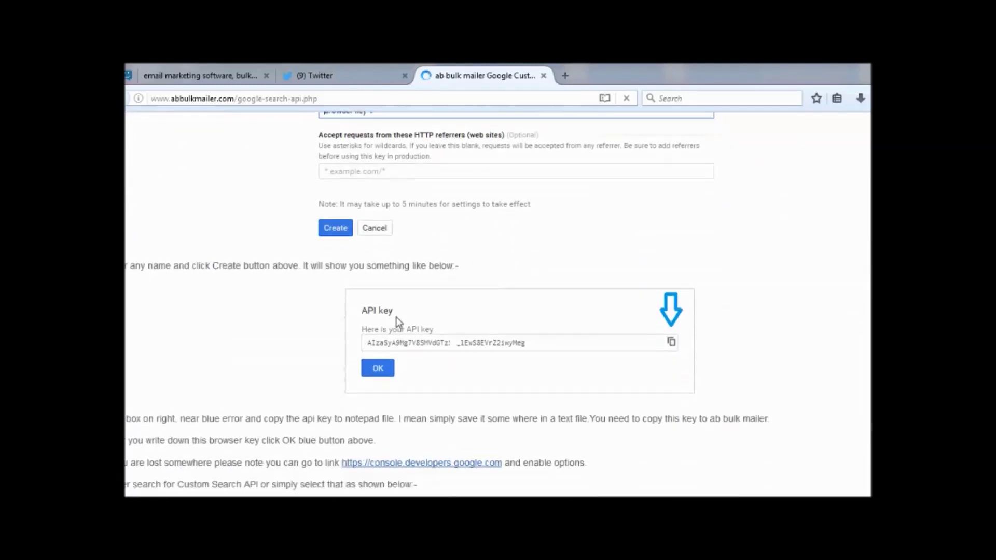
pyautogui.scroll(-3, 559, 313)
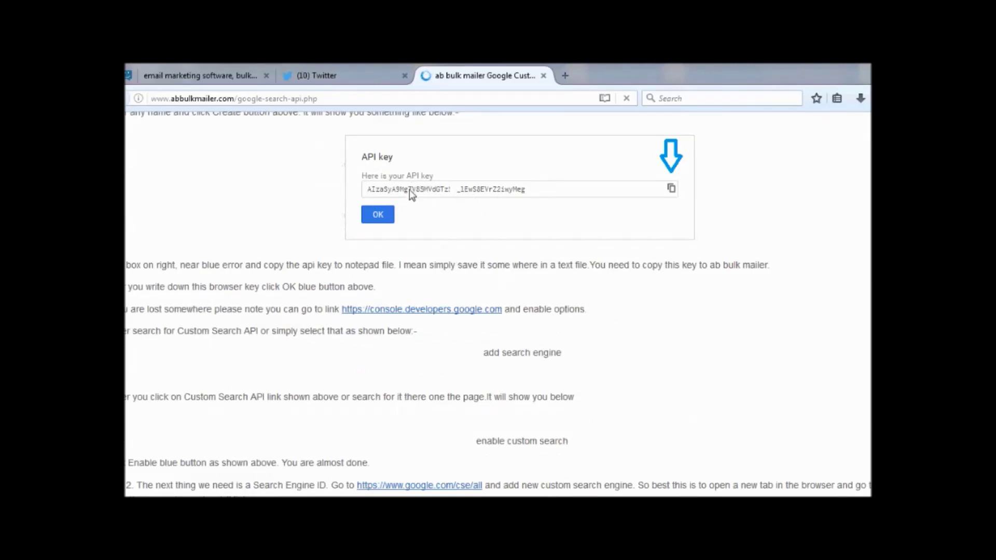
pyautogui.scroll(-8, 409, 189)
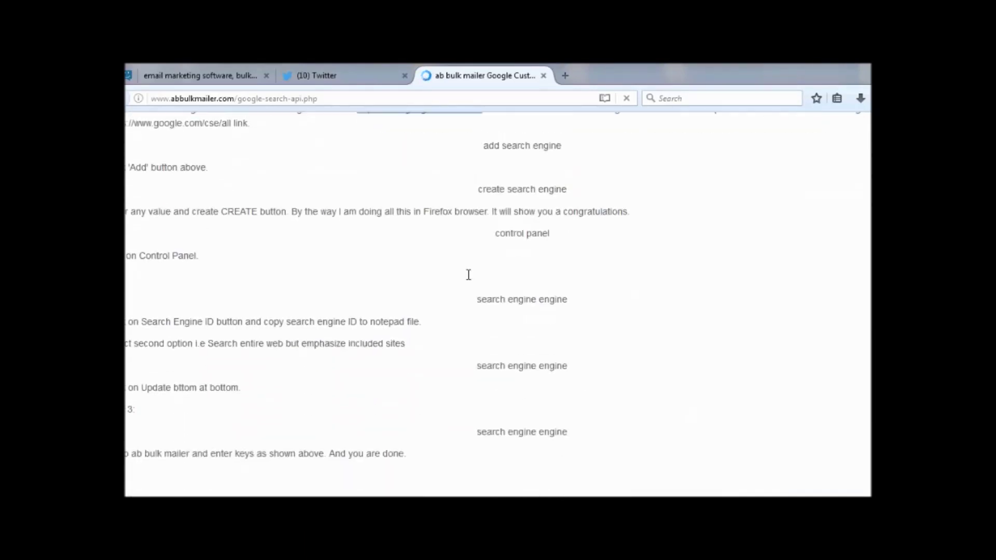
pyautogui.scroll(-4, 469, 275)
pyautogui.scroll(12, 357, 337)
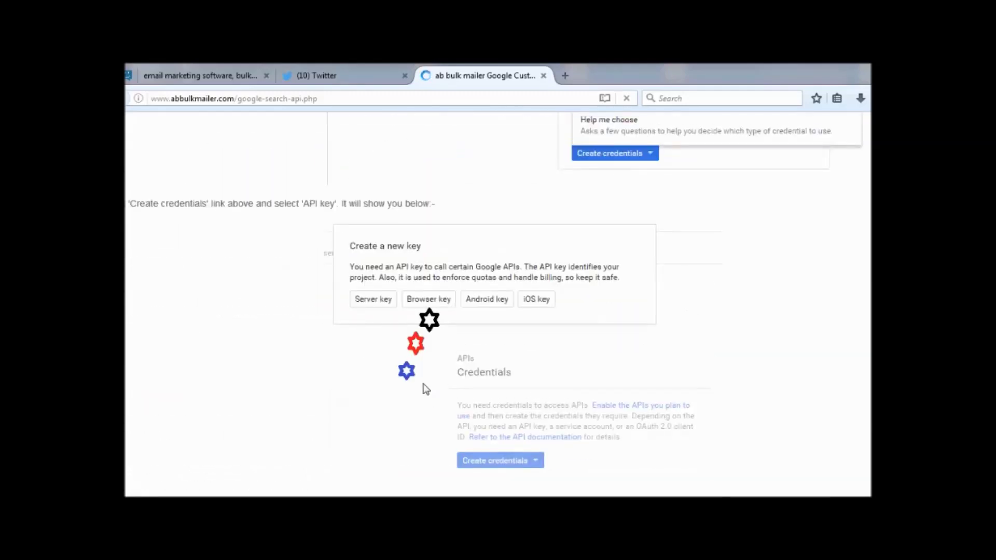
pyautogui.scroll(12, 424, 389)
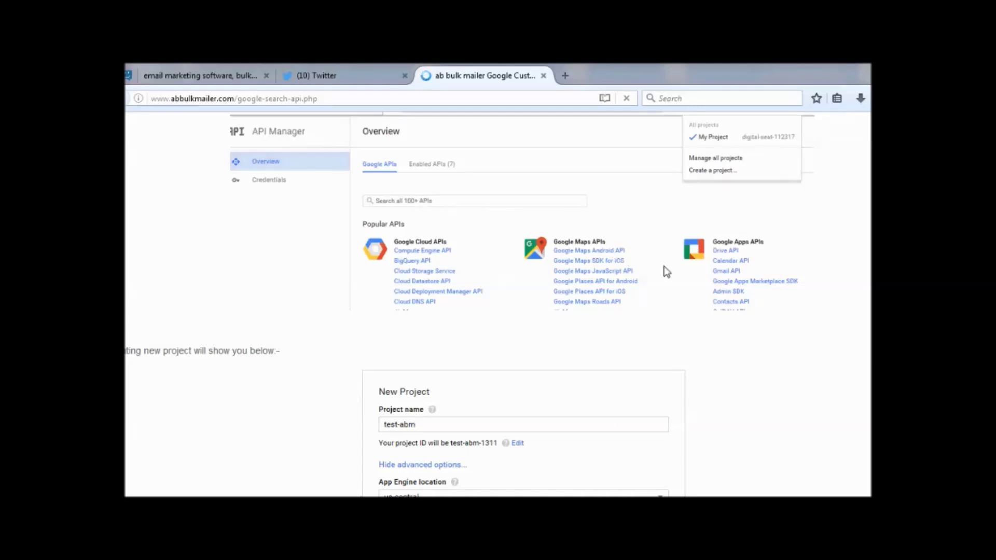
pyautogui.scroll(5, 601, 282)
pyautogui.moveTo(256, 161); pyautogui.dragTo(409, 179)
pyautogui.scroll(-11, 558, 297)
pyautogui.scroll(-20, 555, 300)
pyautogui.scroll(3, 553, 295)
pyautogui.scroll(-10, 553, 294)
pyautogui.scroll(7, 553, 294)
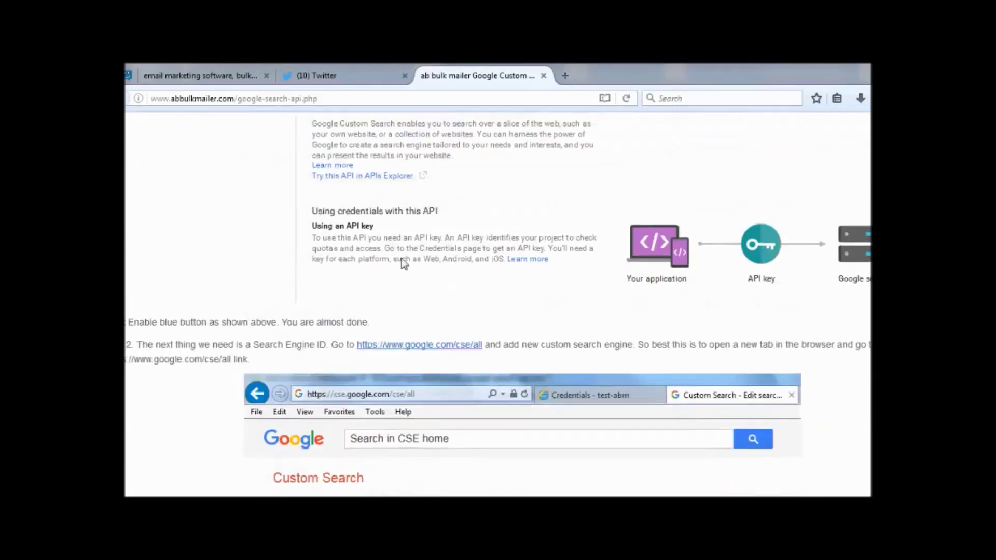
pyautogui.scroll(4, 404, 263)
pyautogui.scroll(-1, 362, 379)
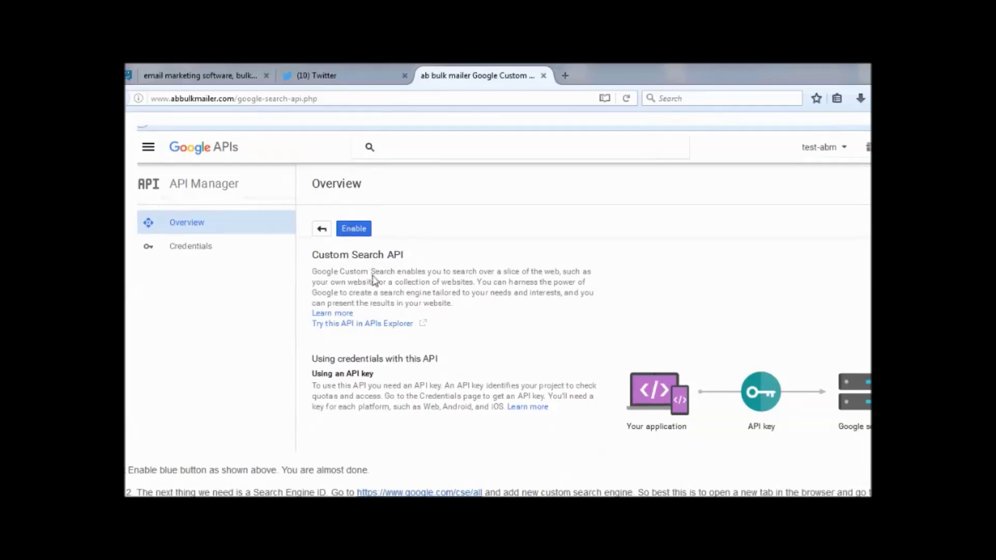
pyautogui.scroll(-15, 431, 327)
pyautogui.scroll(-1, 543, 214)
pyautogui.scroll(4, 517, 247)
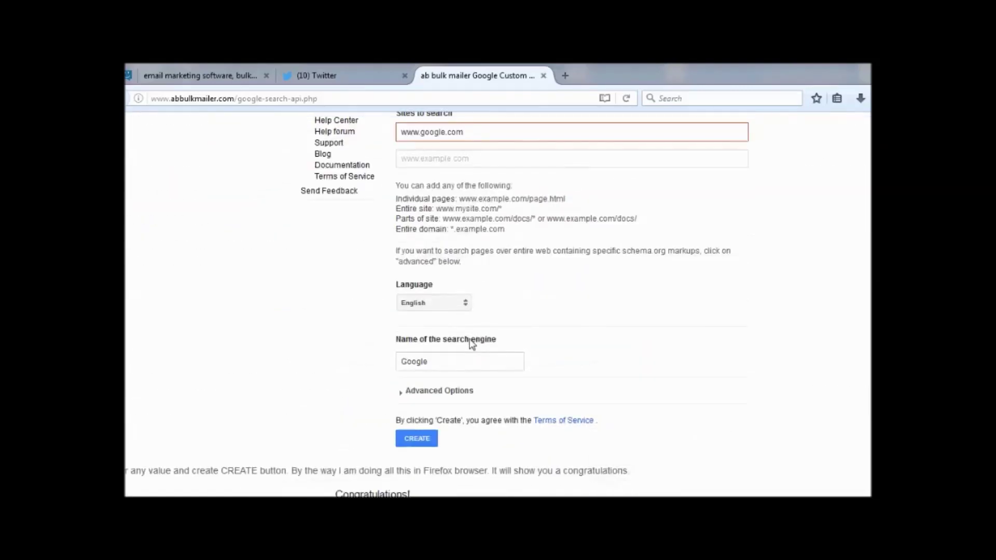
pyautogui.scroll(-3, 495, 376)
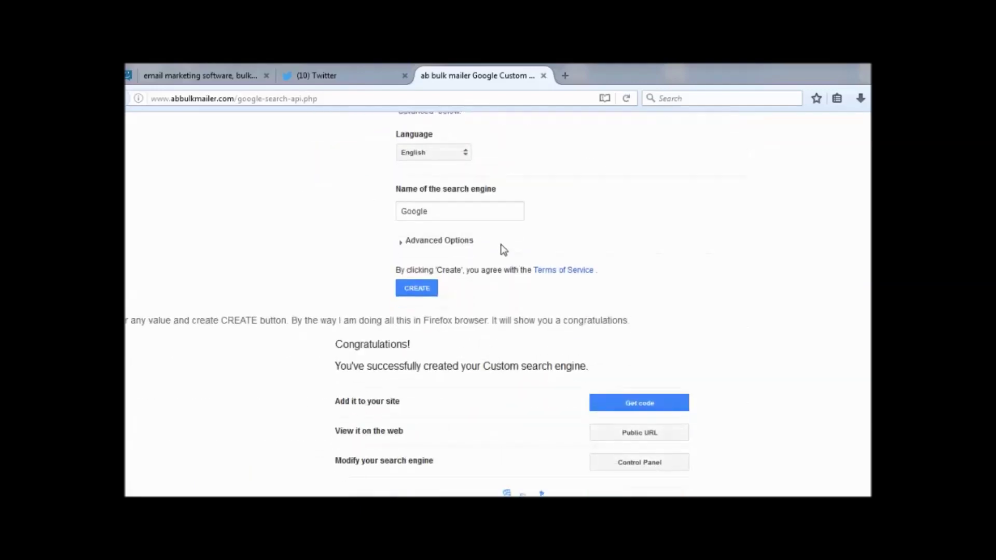
pyautogui.scroll(-1, 491, 249)
pyautogui.scroll(-10, 506, 400)
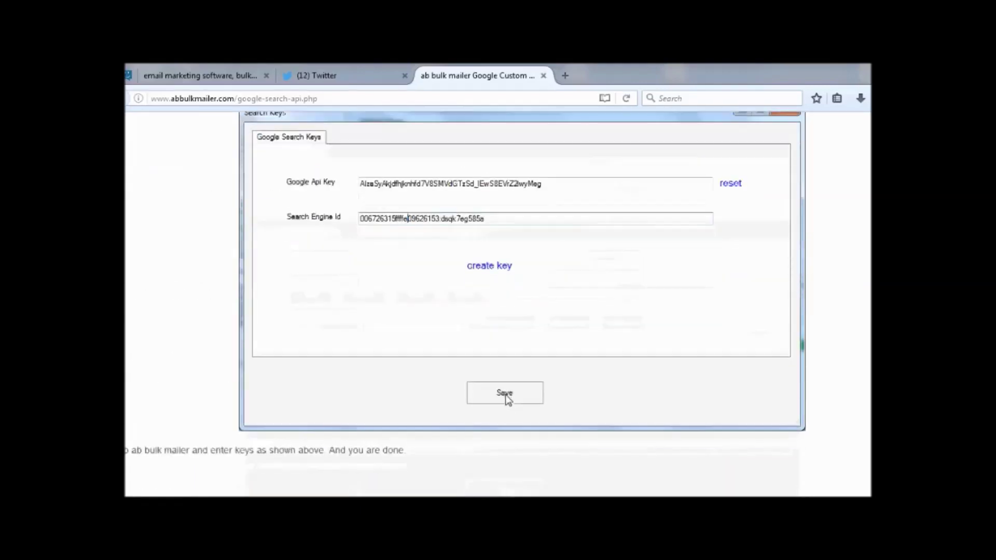
pyautogui.scroll(8, 504, 398)
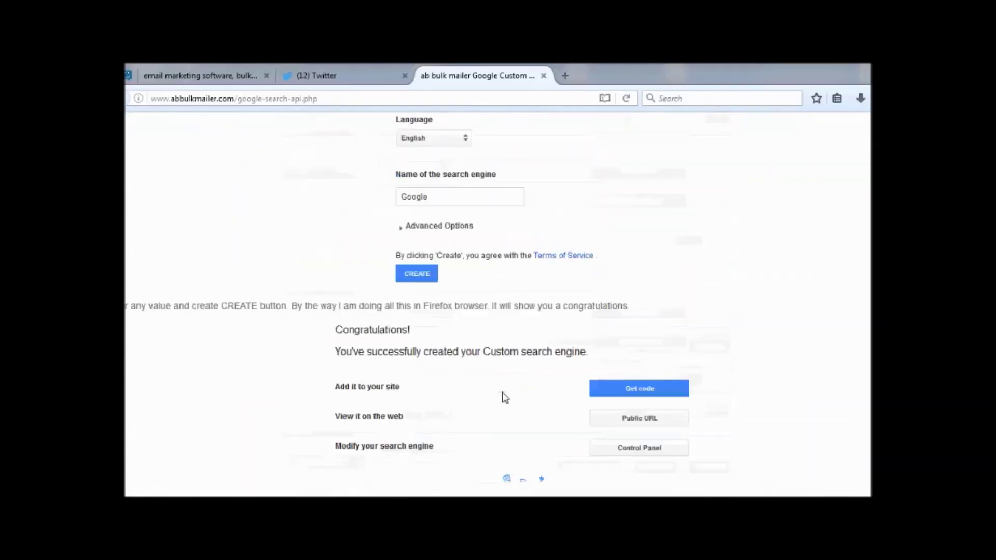
pyautogui.scroll(12, 502, 393)
pyautogui.scroll(-13, 502, 392)
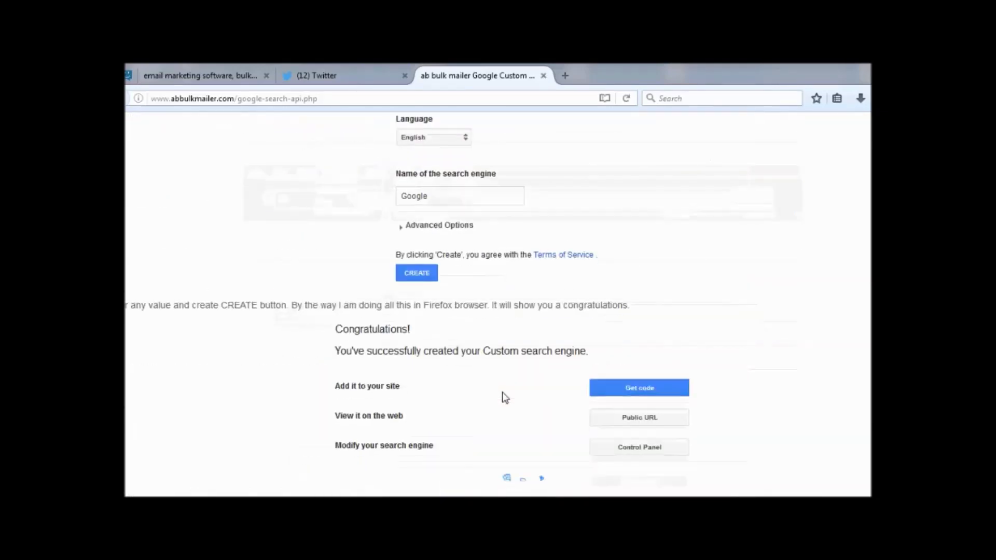
pyautogui.scroll(9, 503, 393)
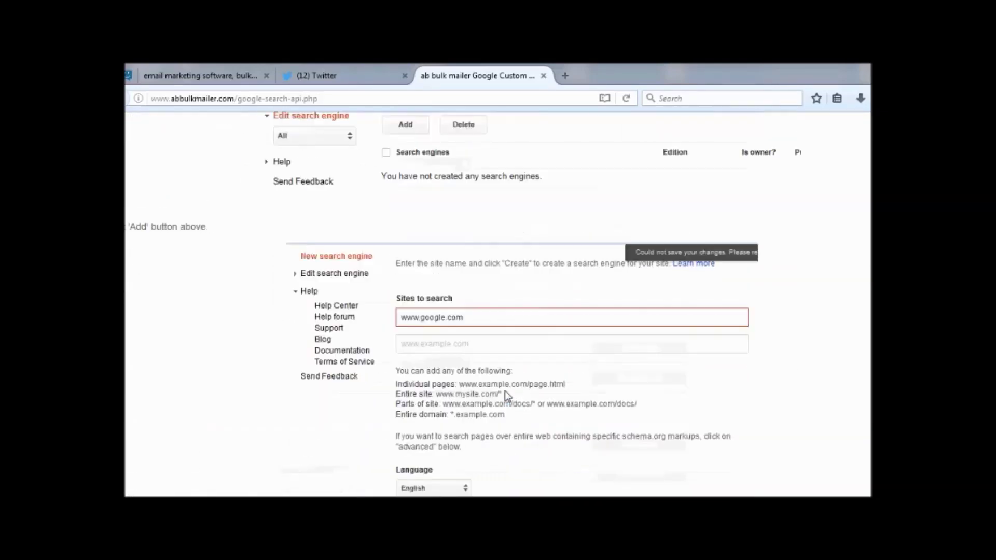
pyautogui.scroll(5, 506, 395)
pyautogui.scroll(-3, 506, 395)
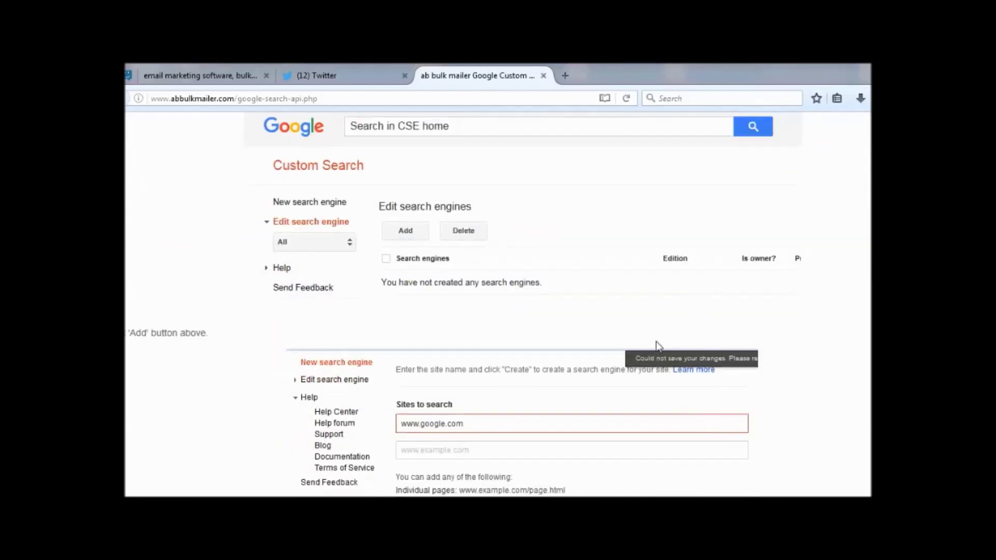
pyautogui.scroll(-3, 515, 371)
pyautogui.scroll(-6, 516, 372)
pyautogui.scroll(1, 515, 369)
pyautogui.scroll(-10, 516, 367)
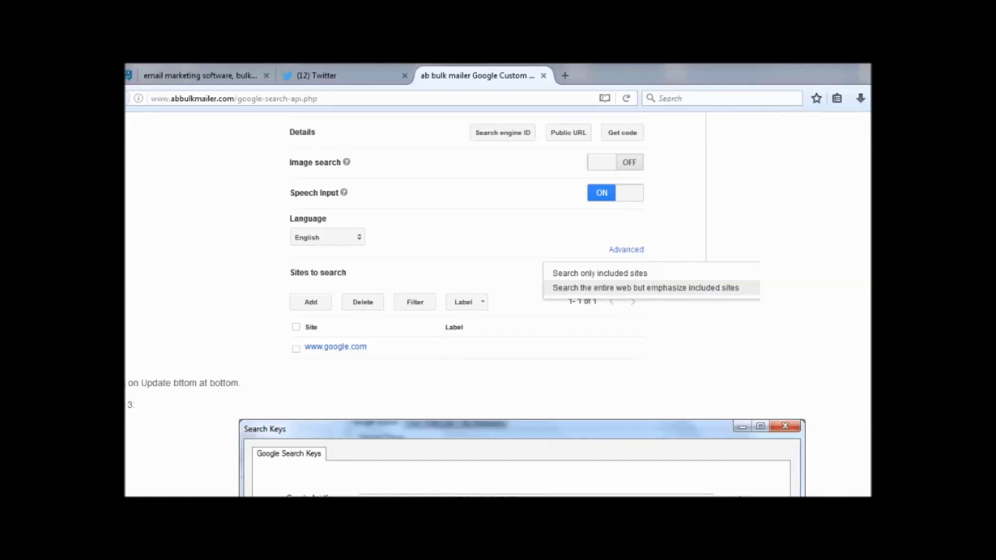
# Extract emails from the web links list, then clear the 148 extracted addresses.
pyautogui.click(375, 453)
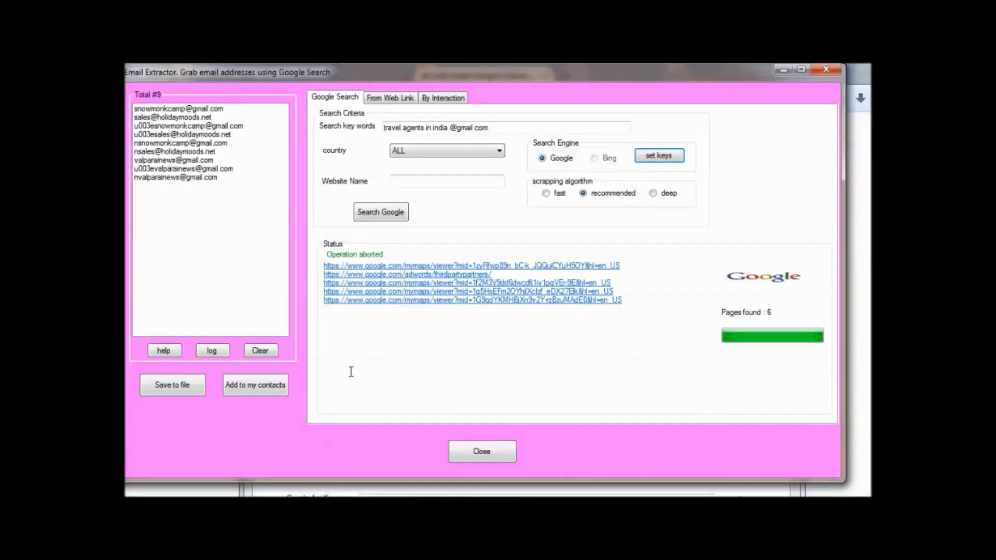
pyautogui.click(399, 100)
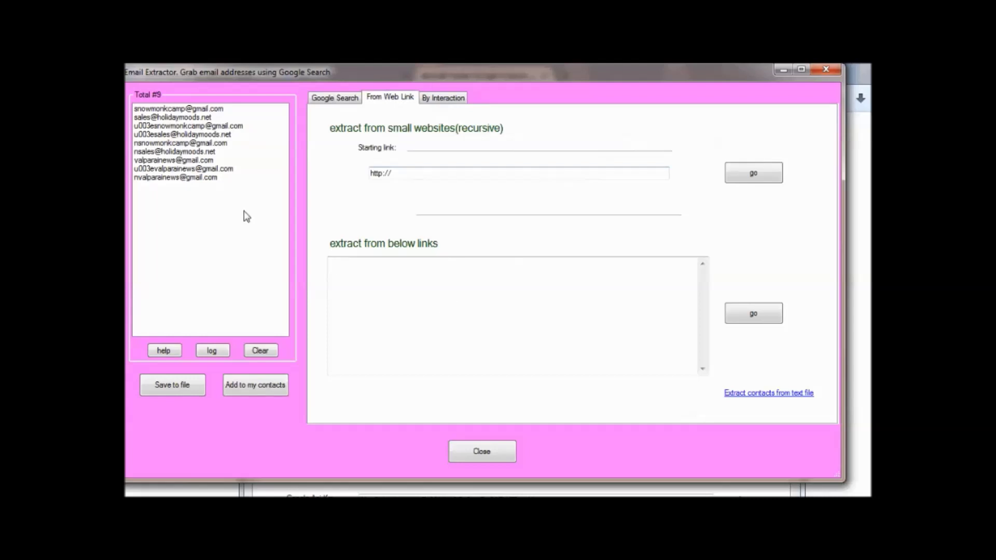
pyautogui.click(260, 348)
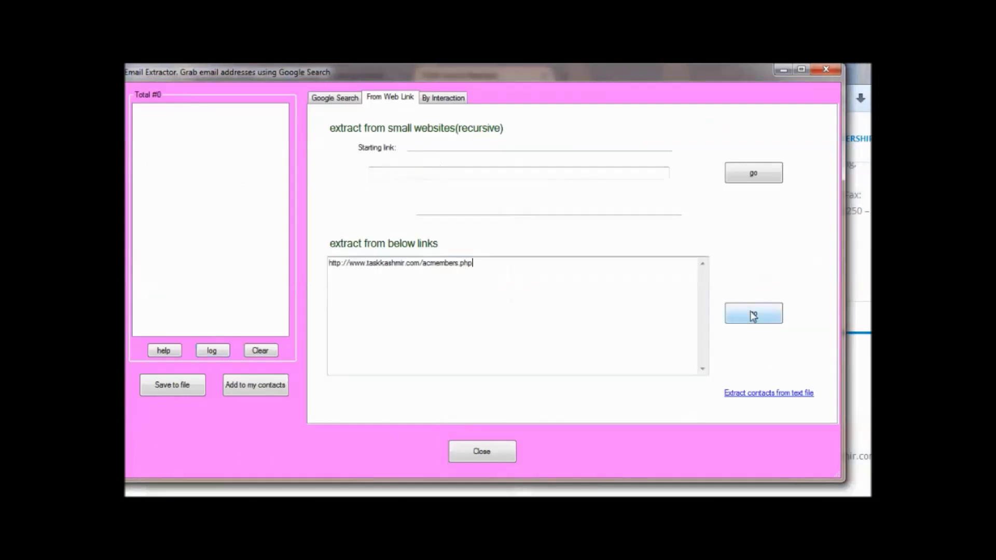
pyautogui.click(754, 314)
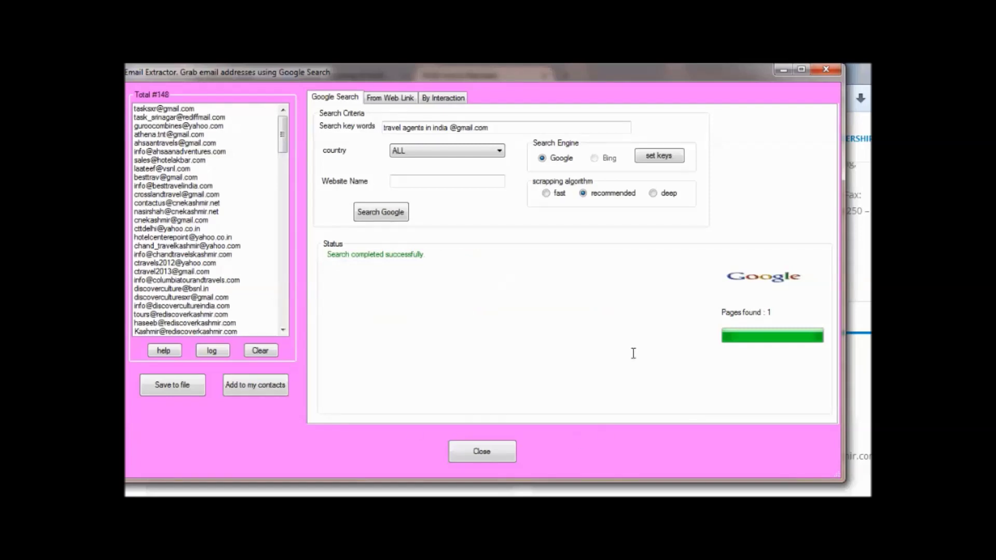
pyautogui.click(257, 352)
# Move the taskkashmir.com URL into Starting link and begin recursive extraction from it.
pyautogui.click(393, 98)
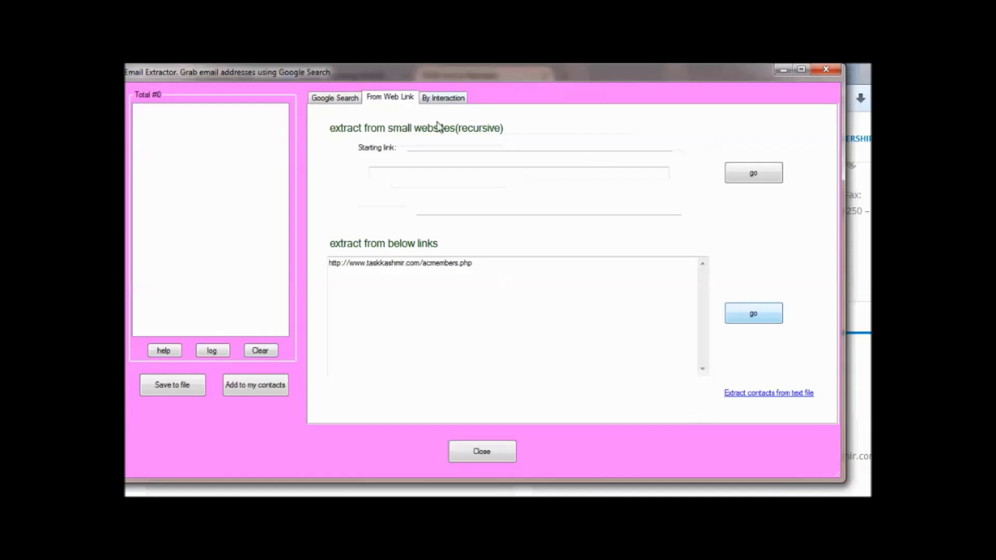
pyautogui.moveTo(534, 281); pyautogui.dragTo(318, 243)
pyautogui.hotkey('ctrl', 'x')
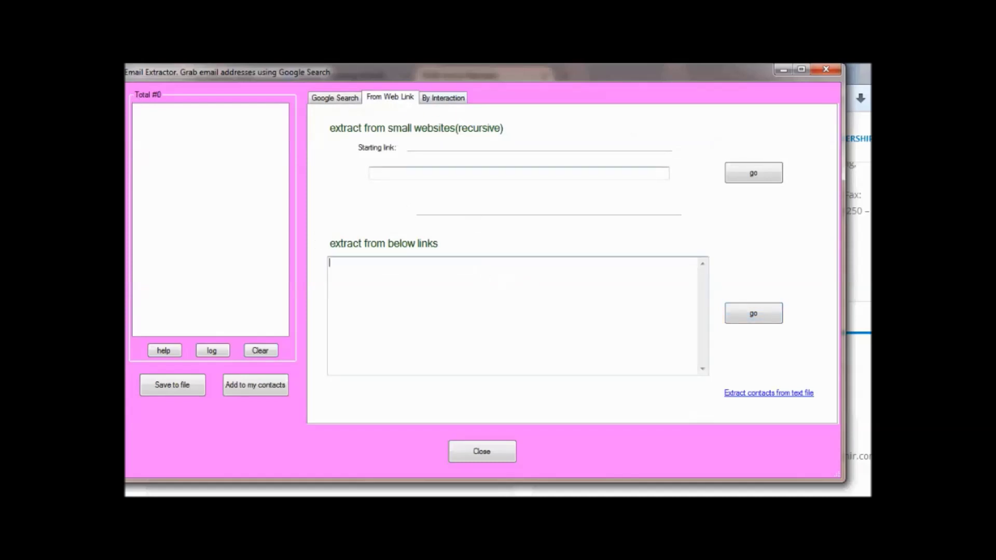
pyautogui.click(408, 175)
pyautogui.hotkey('ctrl', 'v')
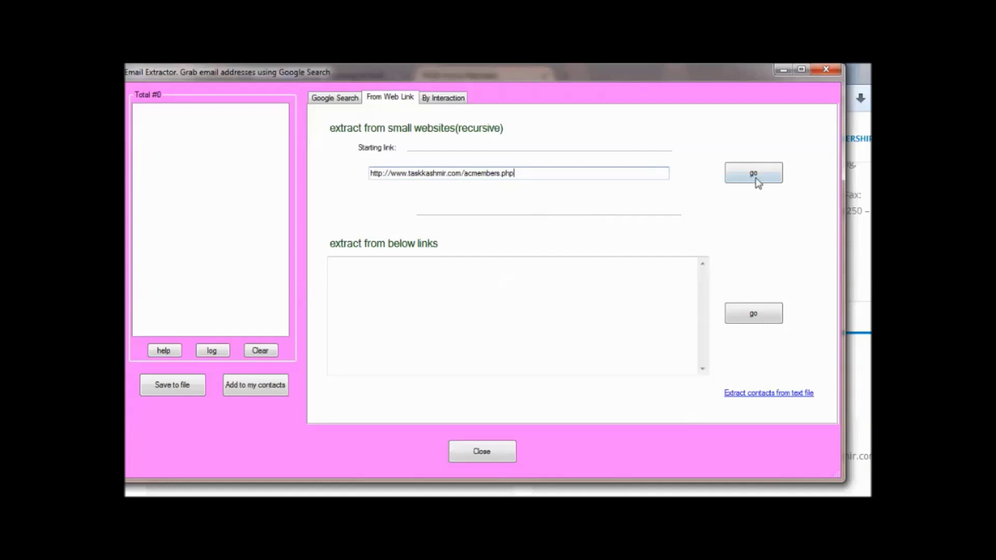
pyautogui.click(757, 176)
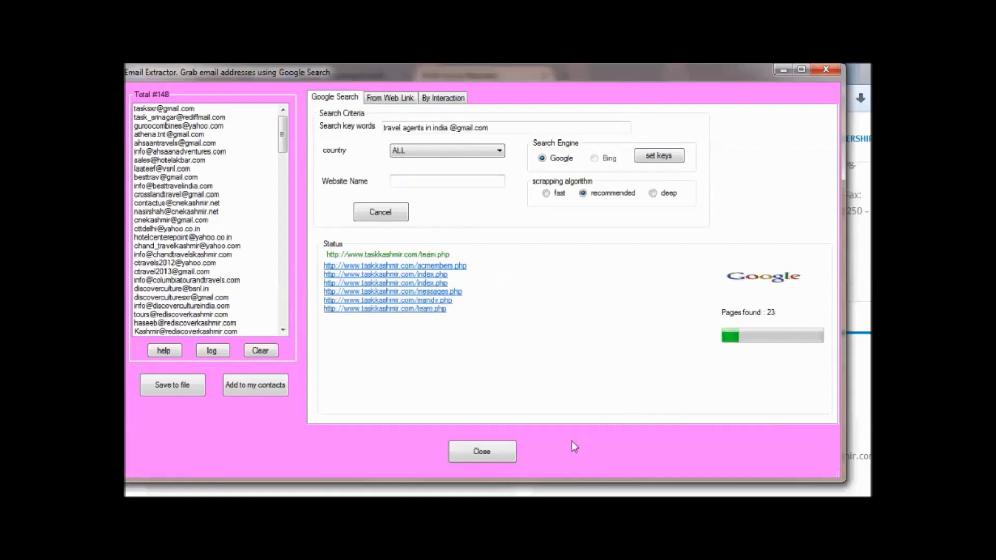
pyautogui.click(332, 504)
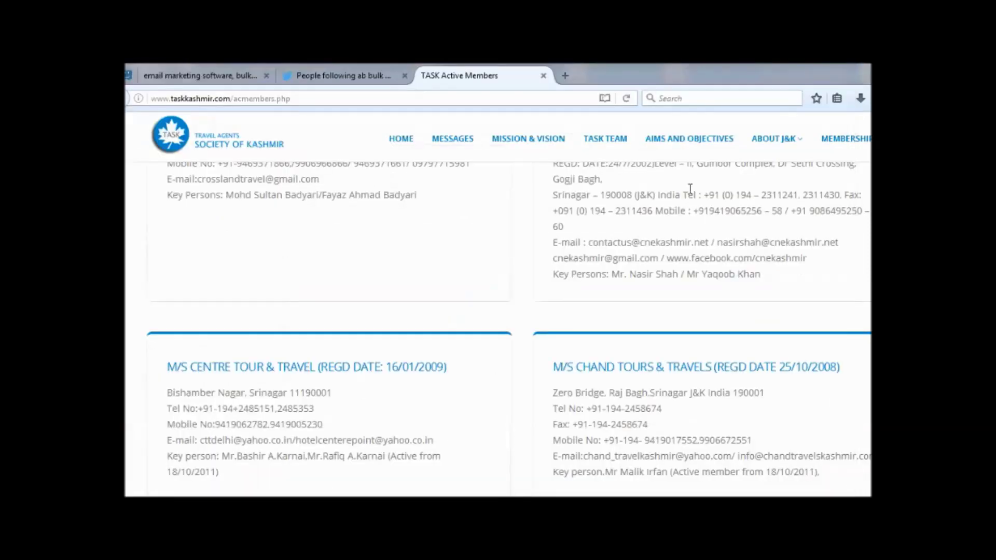
pyautogui.moveTo(343, 163); pyautogui.dragTo(688, 367)
pyautogui.scroll(5, 687, 366)
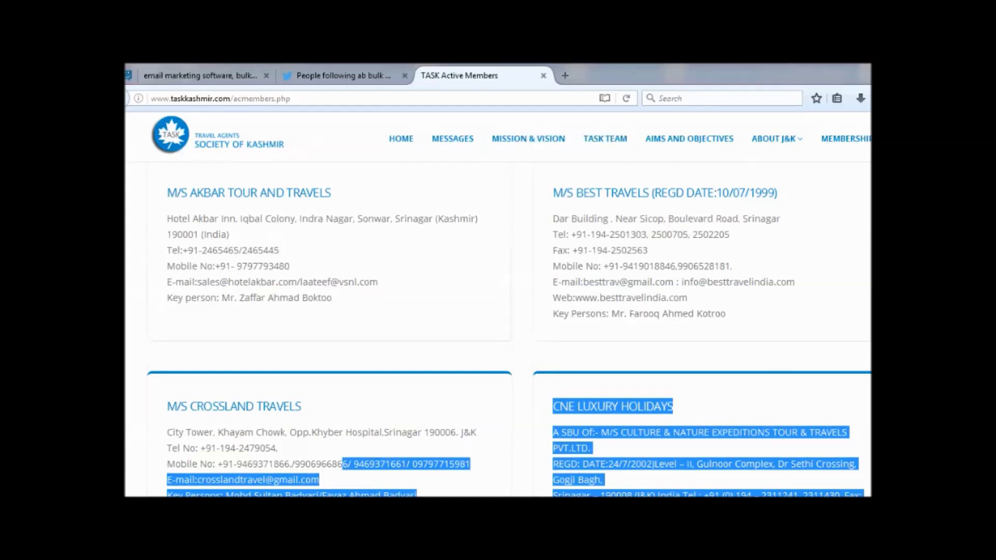
pyautogui.scroll(-15, 595, 267)
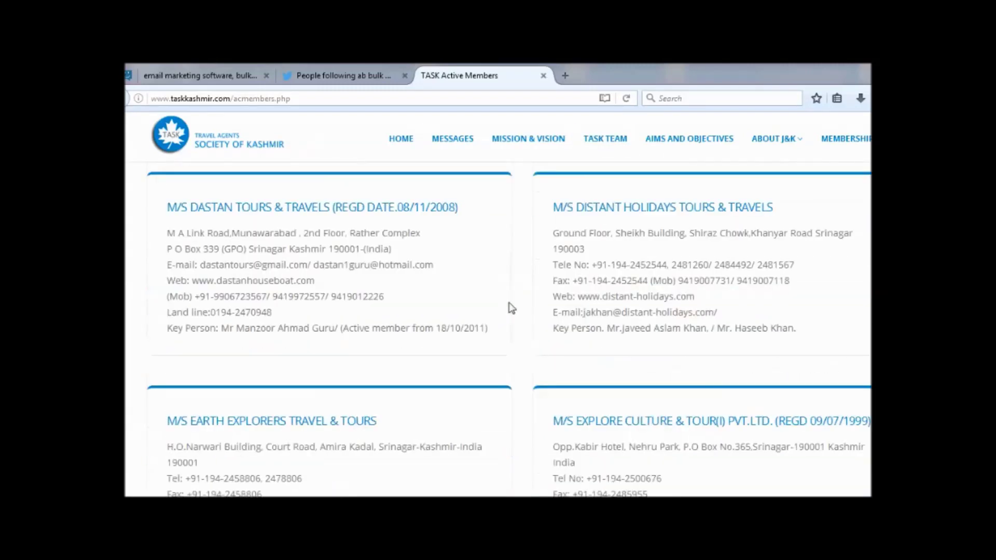
pyautogui.click(345, 467)
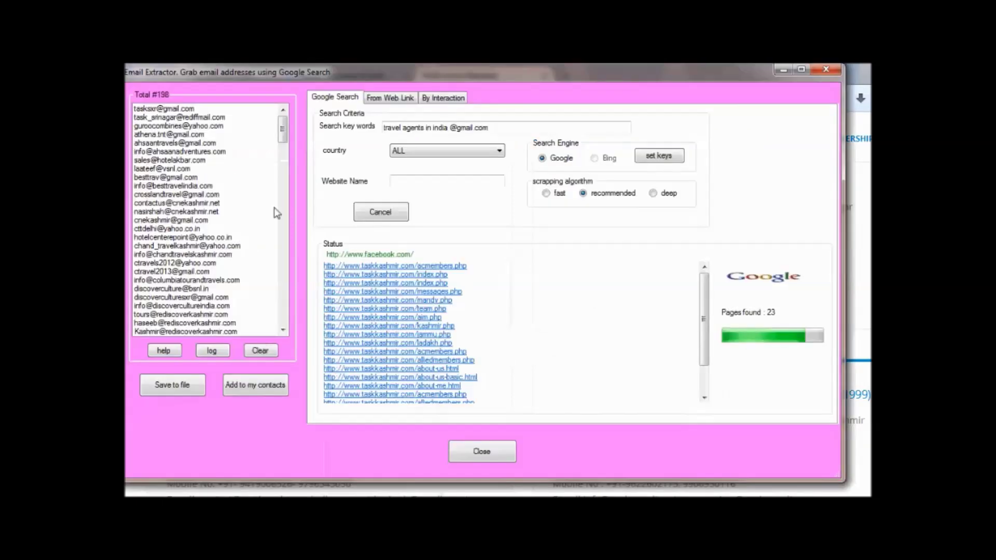
# Save the 50 extracted addresses to contacts and close the email extractor.
pyautogui.click(262, 389)
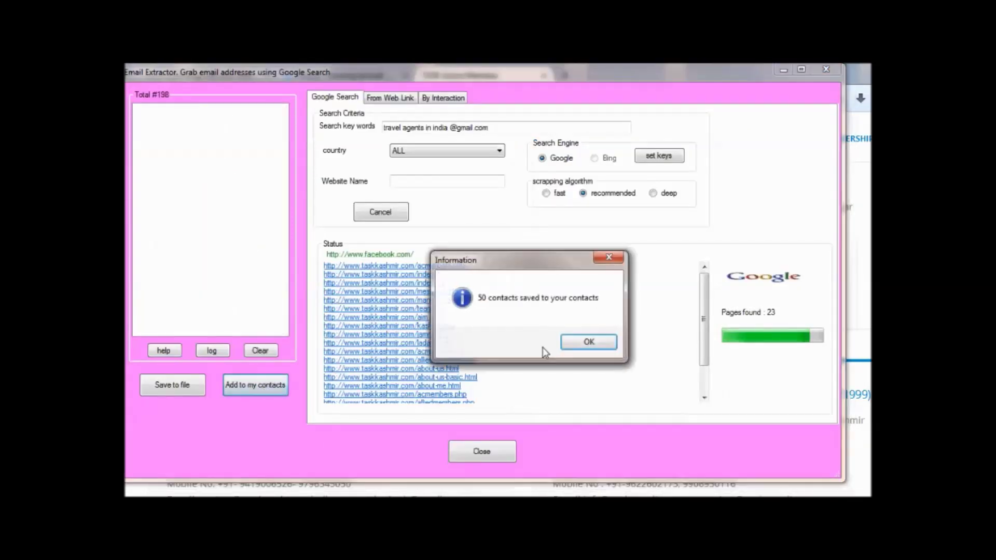
pyautogui.click(578, 342)
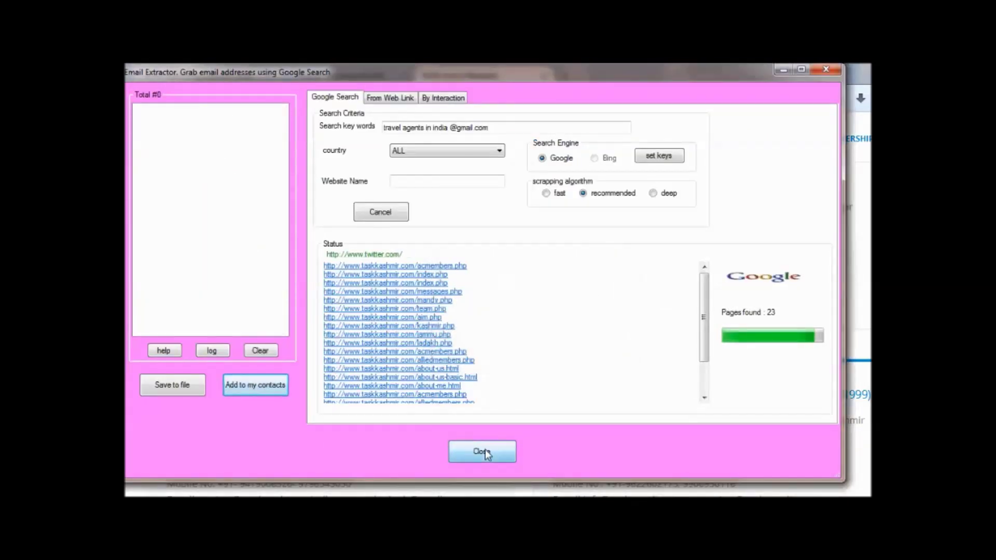
pyautogui.click(483, 452)
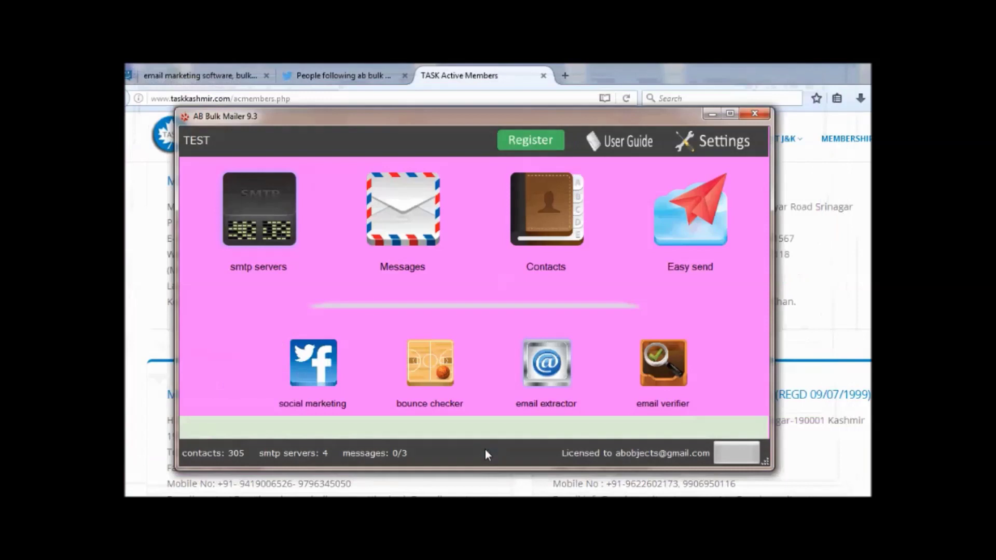
# View the reply email address under Settings' Change Reply ID and position the bounce checker window.
pyautogui.click(739, 148)
pyautogui.click(304, 194)
pyautogui.moveTo(375, 181); pyautogui.dragTo(386, 140)
pyautogui.click(406, 216)
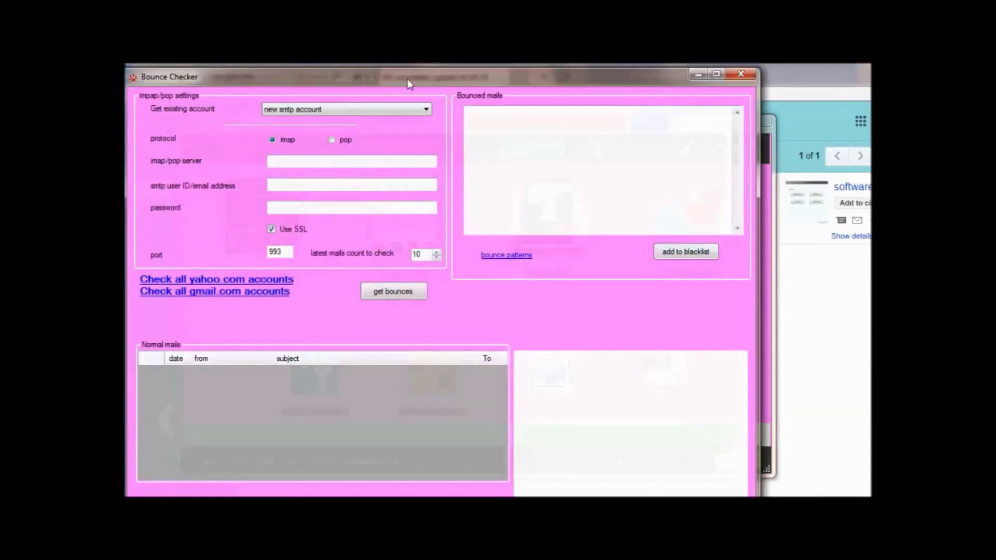
pyautogui.moveTo(407, 79); pyautogui.dragTo(407, 67)
# Fetch bounces from the Yahoo account and preview the retrieved mails.
pyautogui.click(427, 95)
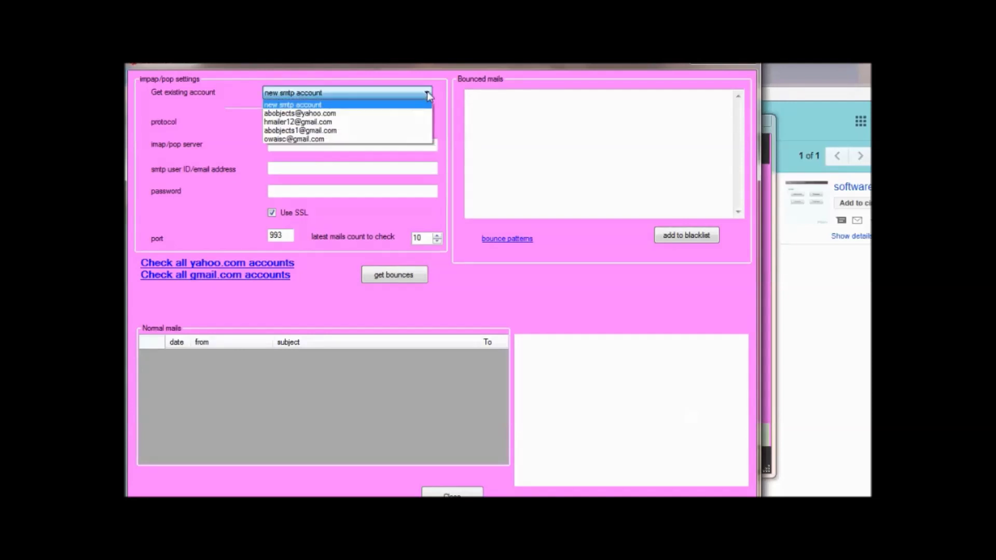
pyautogui.click(379, 114)
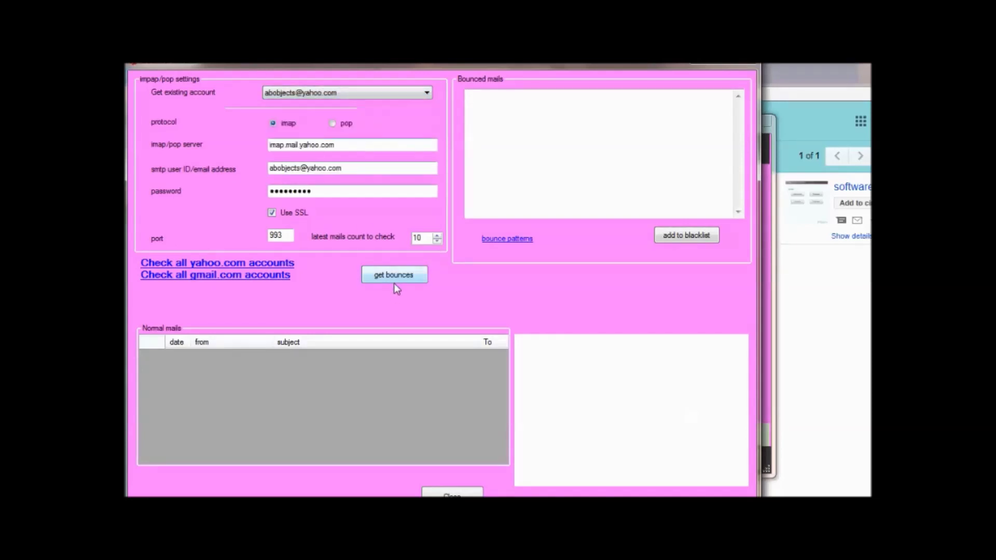
pyautogui.click(393, 274)
pyautogui.click(283, 400)
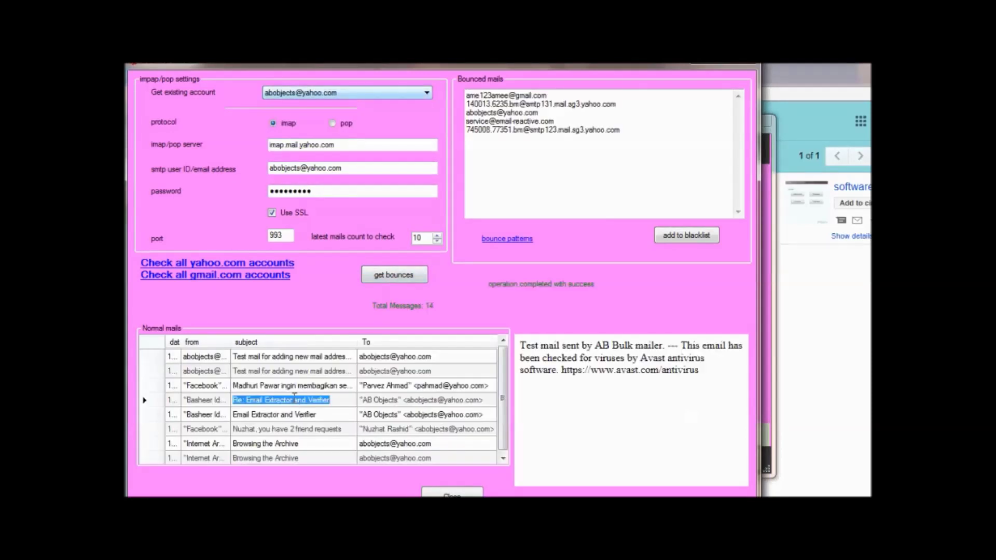
pyautogui.click(282, 426)
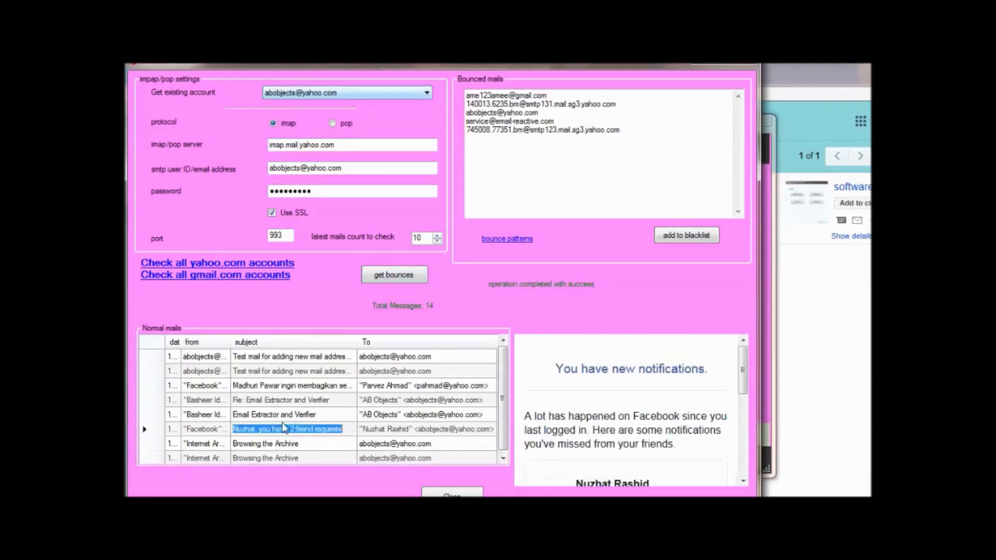
pyautogui.scroll(-1, 282, 422)
pyautogui.click(292, 405)
pyautogui.click(287, 371)
pyautogui.scroll(1, 288, 370)
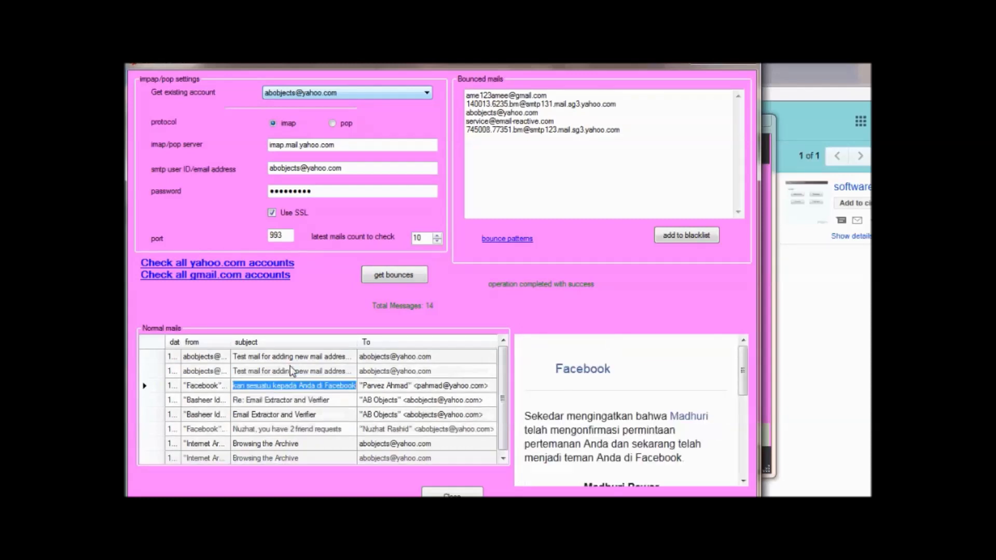
pyautogui.click(237, 402)
pyautogui.click(288, 386)
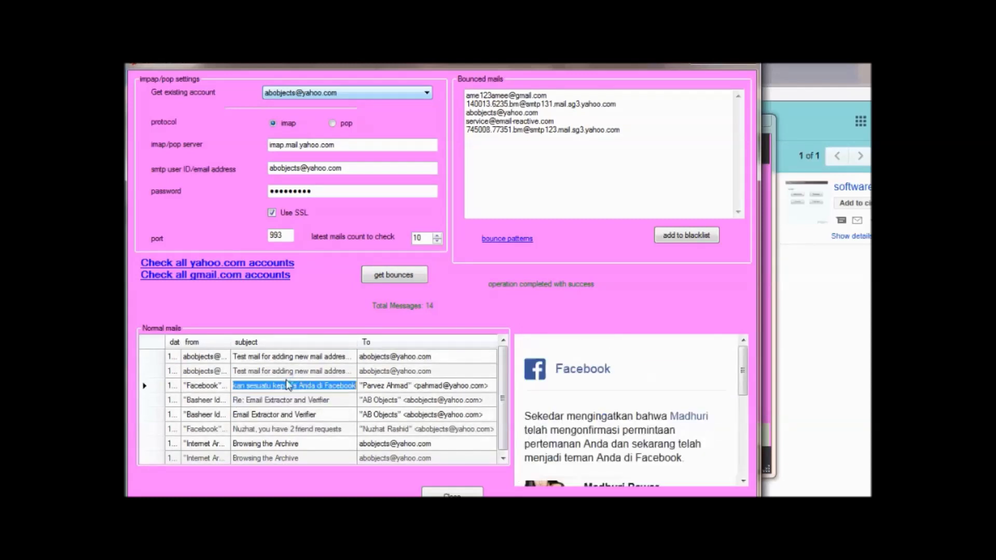
pyautogui.click(295, 358)
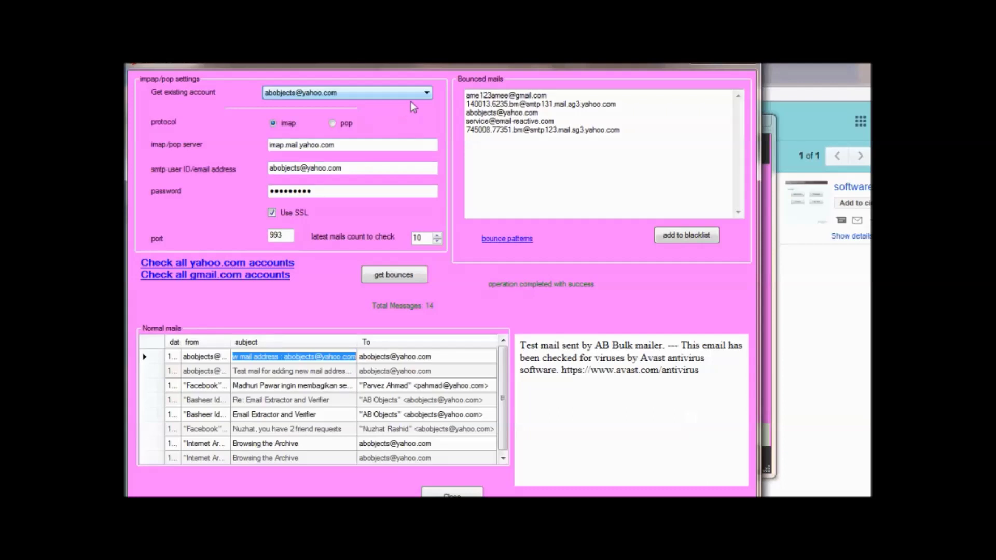
# Add the five bounced addresses to the blacklist.
pyautogui.click(425, 93)
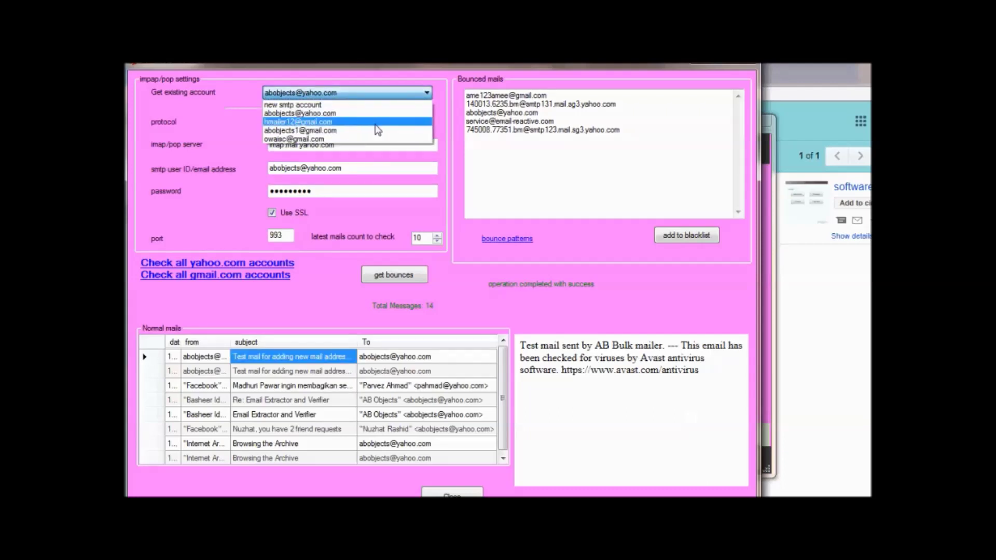
pyautogui.click(634, 291)
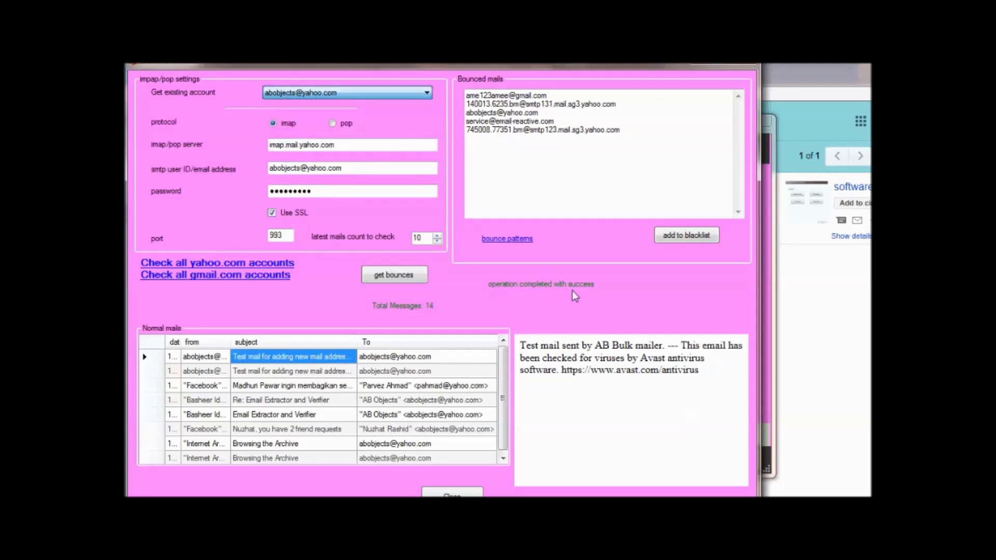
pyautogui.click(690, 234)
pyautogui.click(646, 351)
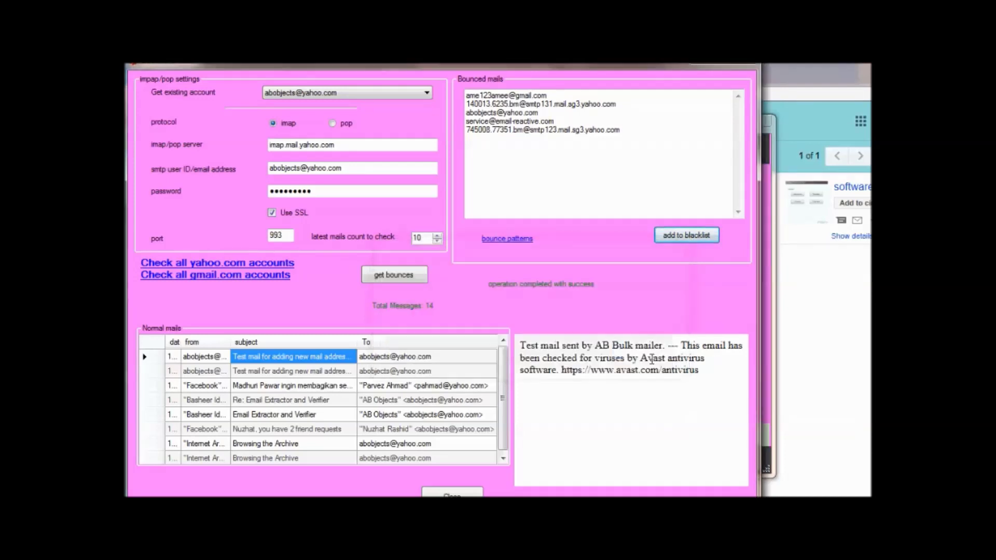
# Select the IMAP server address text and bring up the mailer tools menu.
pyautogui.moveTo(270, 145); pyautogui.dragTo(330, 149)
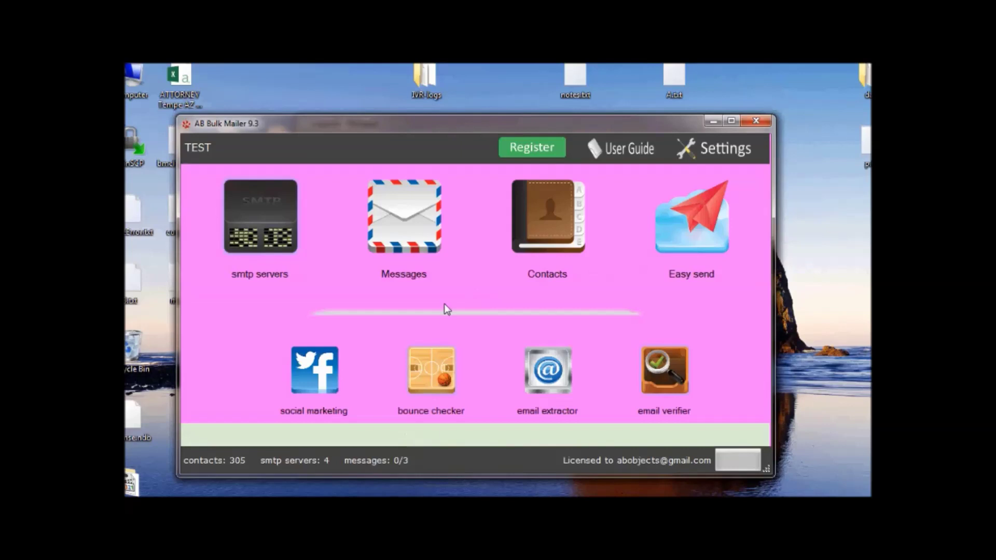
pyautogui.rightClick(444, 305)
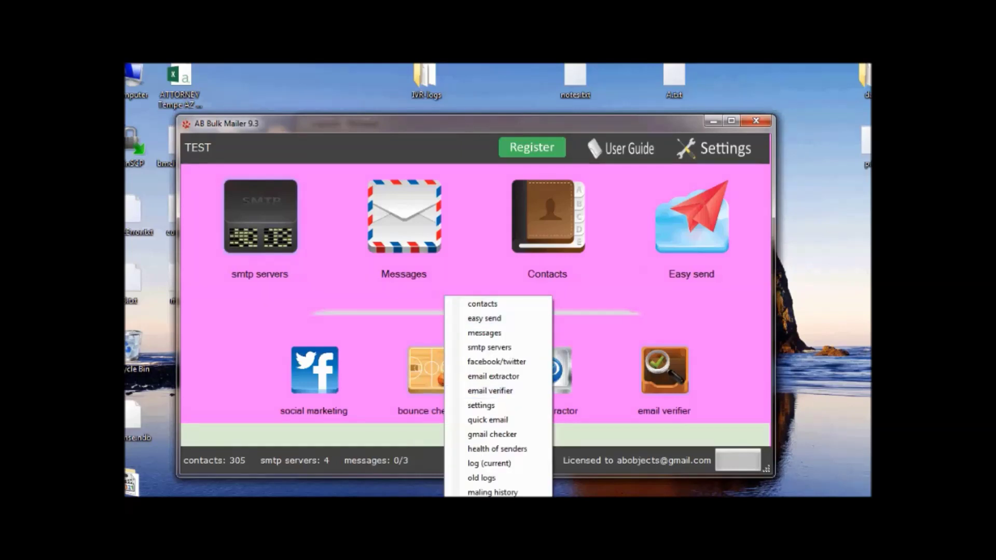
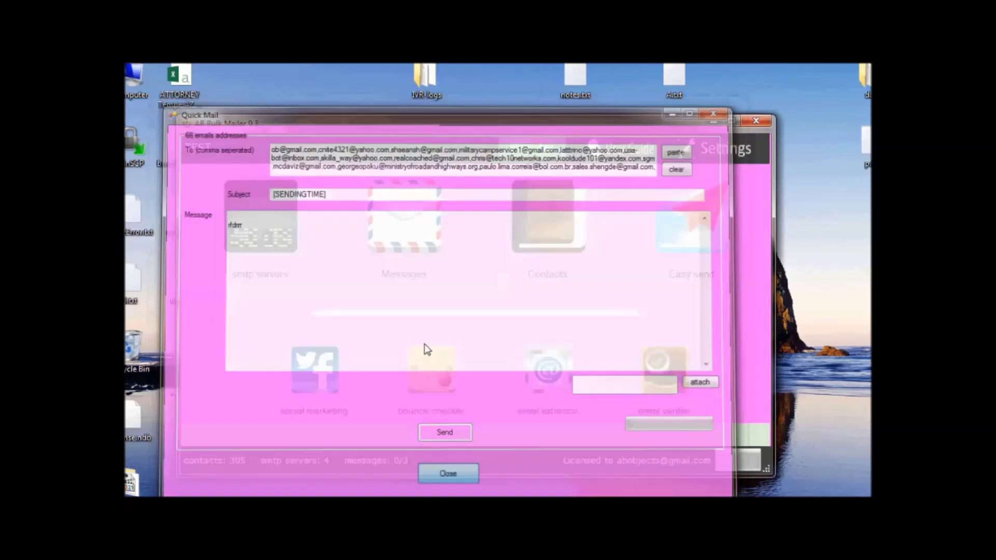
# Leave Quick Mail and open Easy Send, which lists all contacts and three saved messages.
pyautogui.rightClick(428, 284)
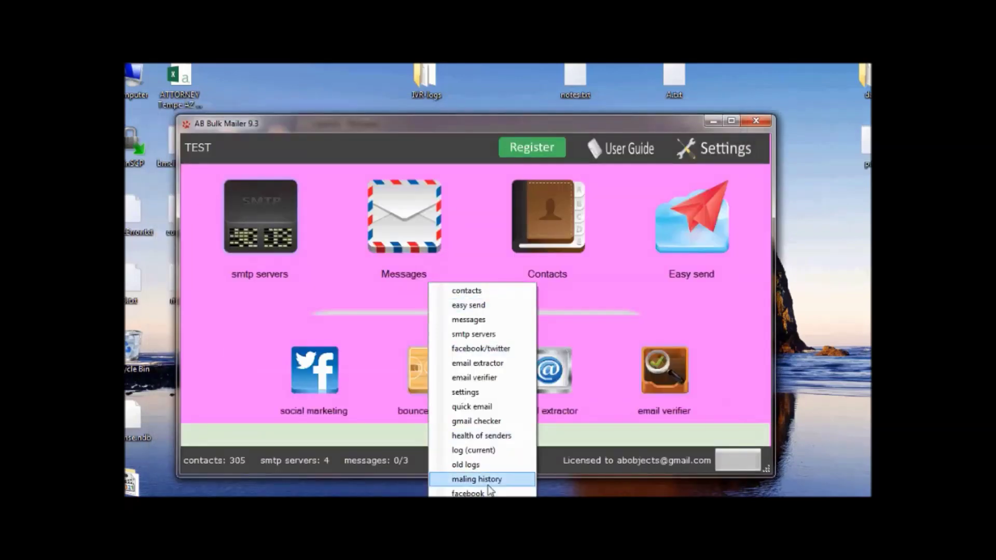
pyautogui.click(717, 224)
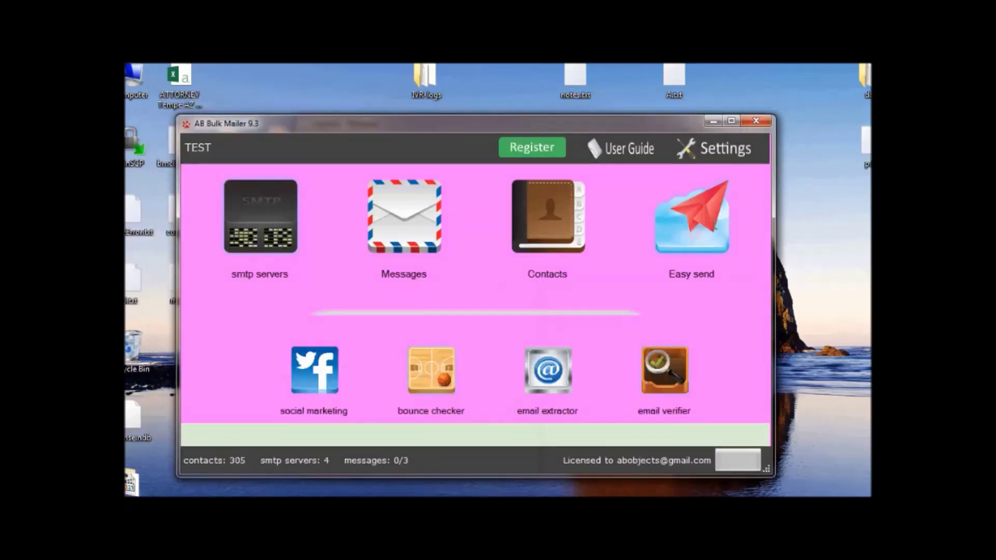
pyautogui.rightClick(233, 214)
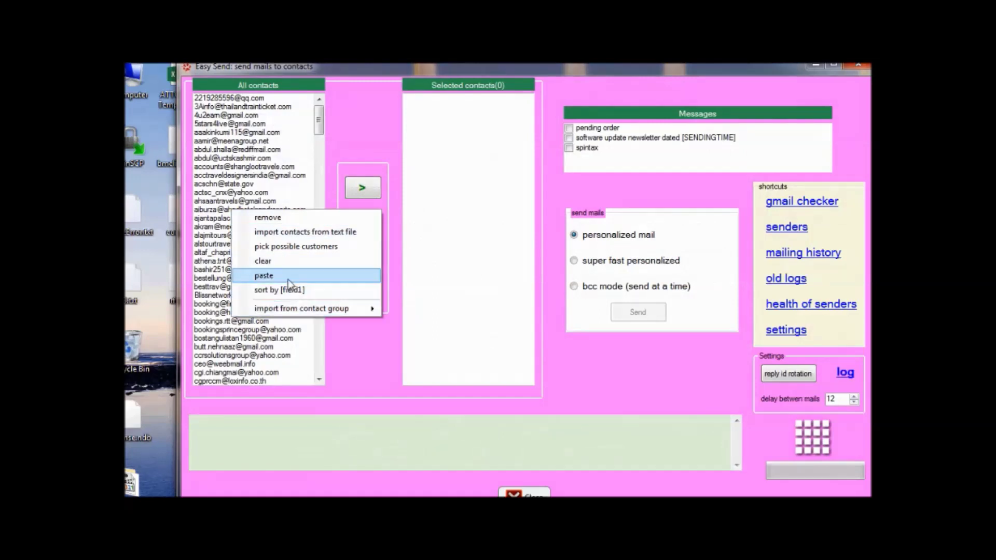
# Clear All contacts, paste in the 65 copied addresses, and move them all to the recipients.
pyautogui.click(286, 260)
pyautogui.rightClick(238, 149)
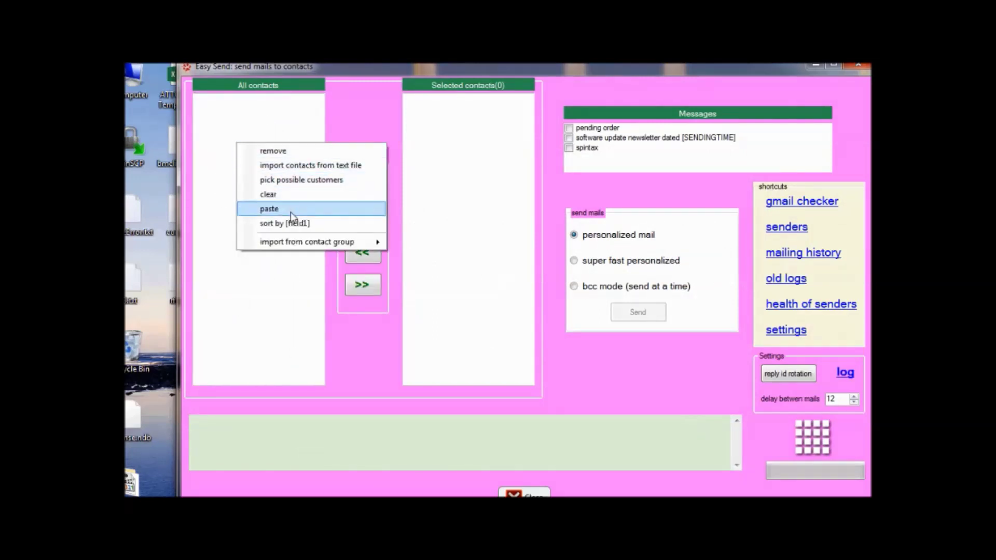
pyautogui.click(291, 212)
pyautogui.rightClick(268, 179)
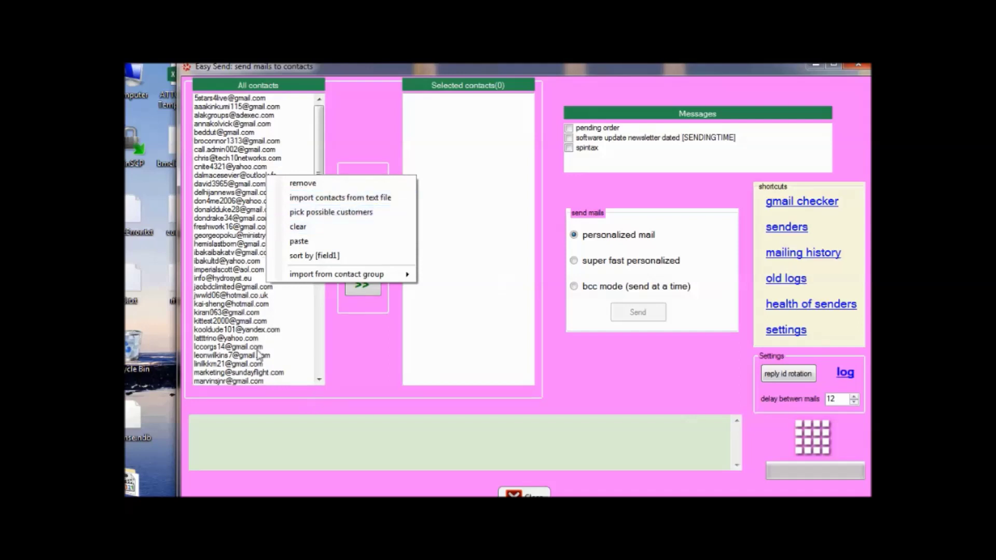
pyautogui.click(244, 295)
pyautogui.click(362, 285)
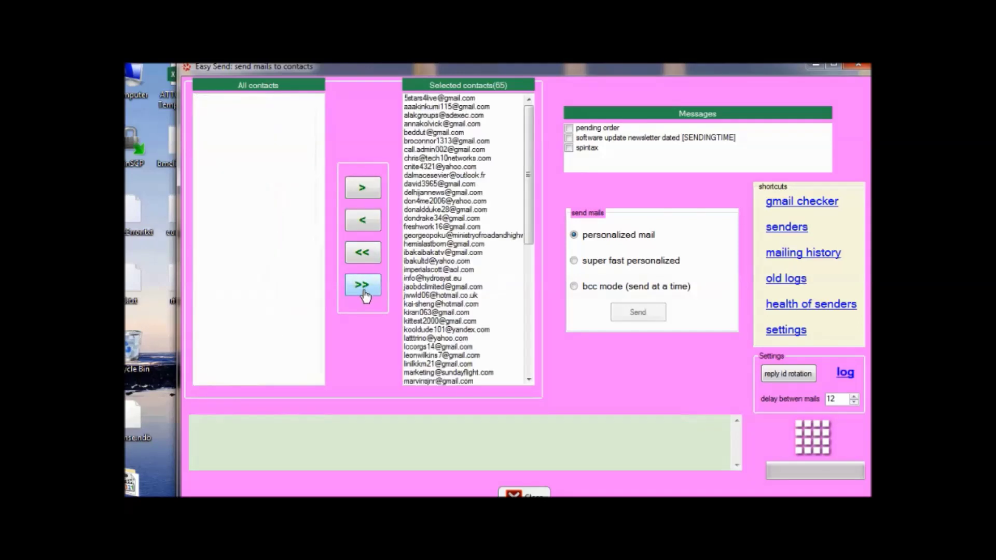
# Choose the software update newsletter and send it in bcc mode, 90 recipients per batch.
pyautogui.click(625, 138)
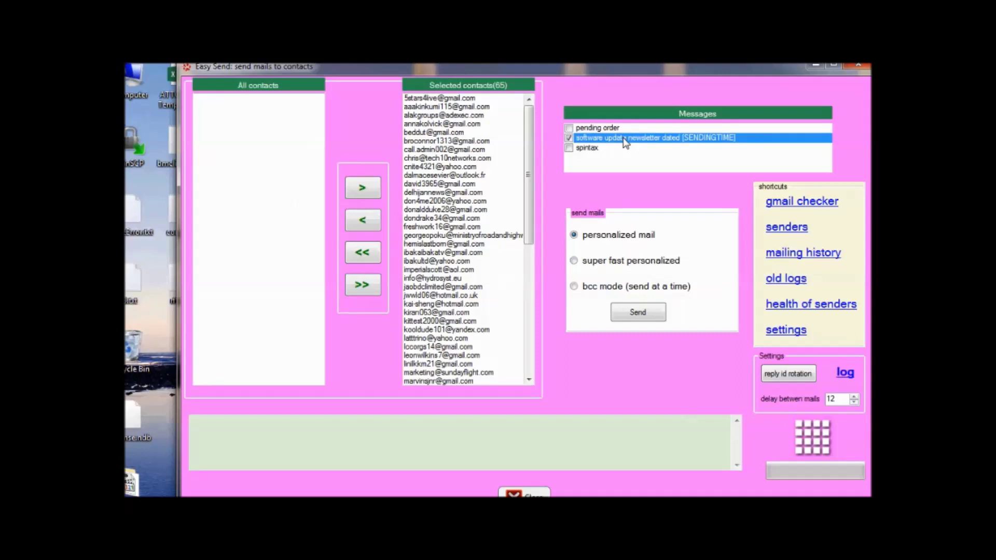
pyautogui.rightClick(625, 139)
pyautogui.click(631, 382)
pyautogui.click(595, 290)
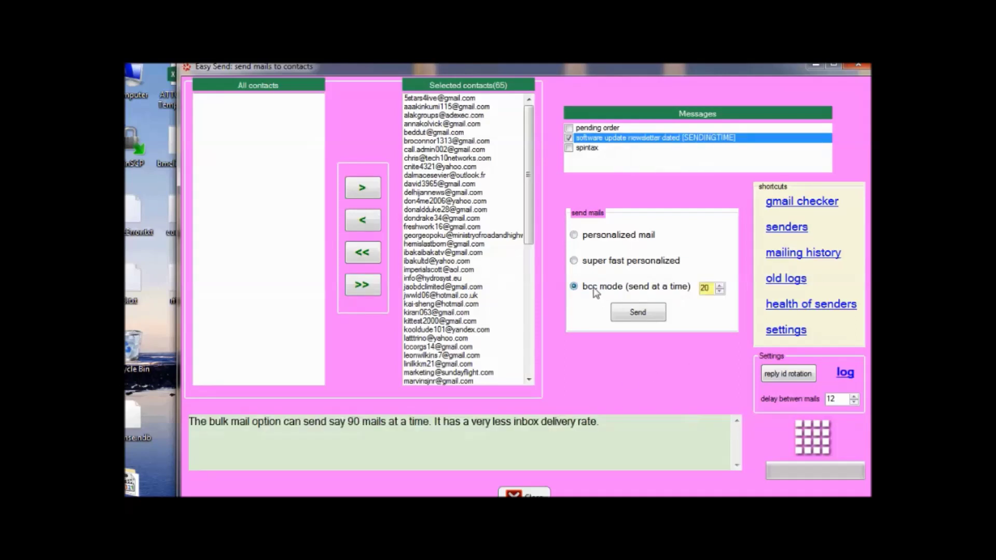
pyautogui.click(720, 286)
pyautogui.moveTo(714, 289); pyautogui.dragTo(304, 190)
pyautogui.write('90')
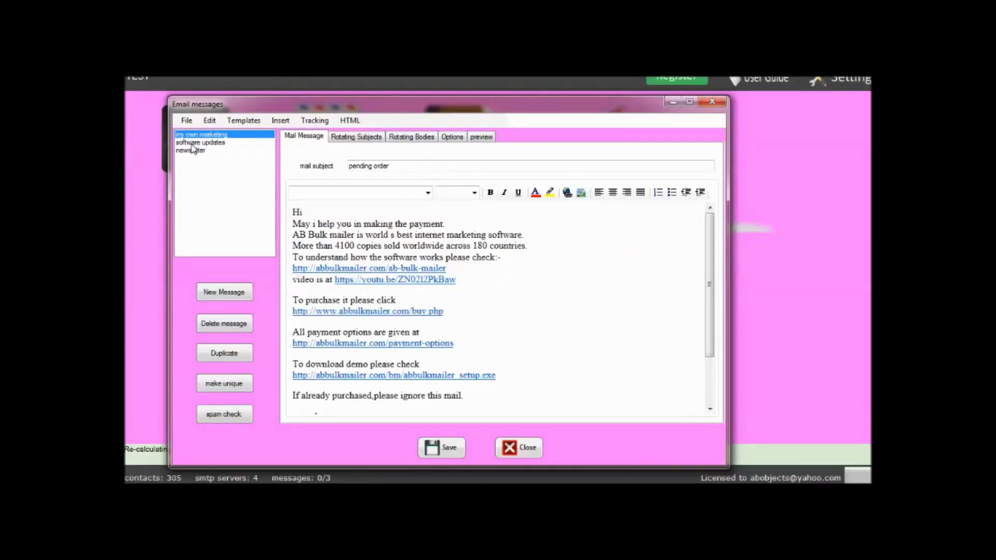
# Add a '[field5] is great' line to the newsletter body using the field5 custom field, and save.
pyautogui.click(194, 150)
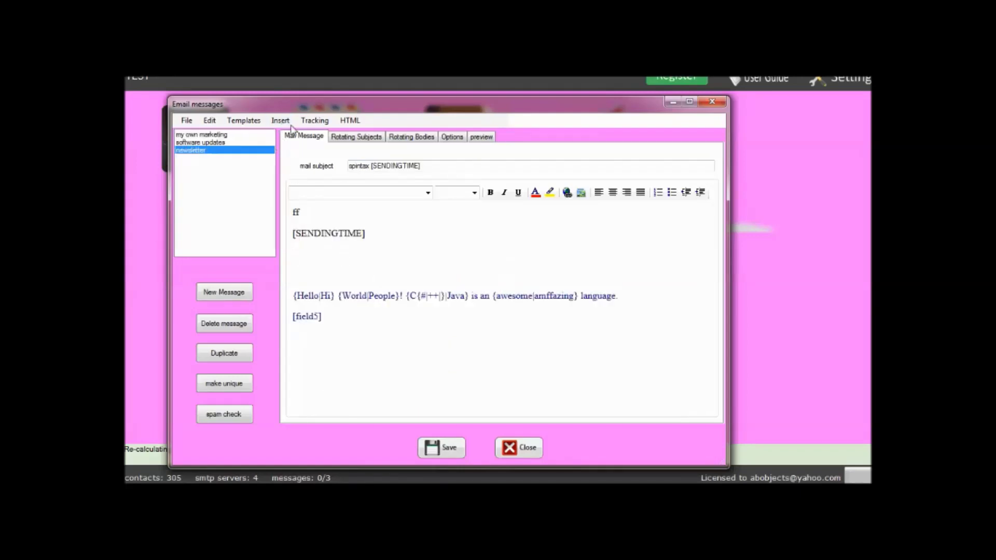
pyautogui.click(284, 122)
pyautogui.moveTo(327, 164)
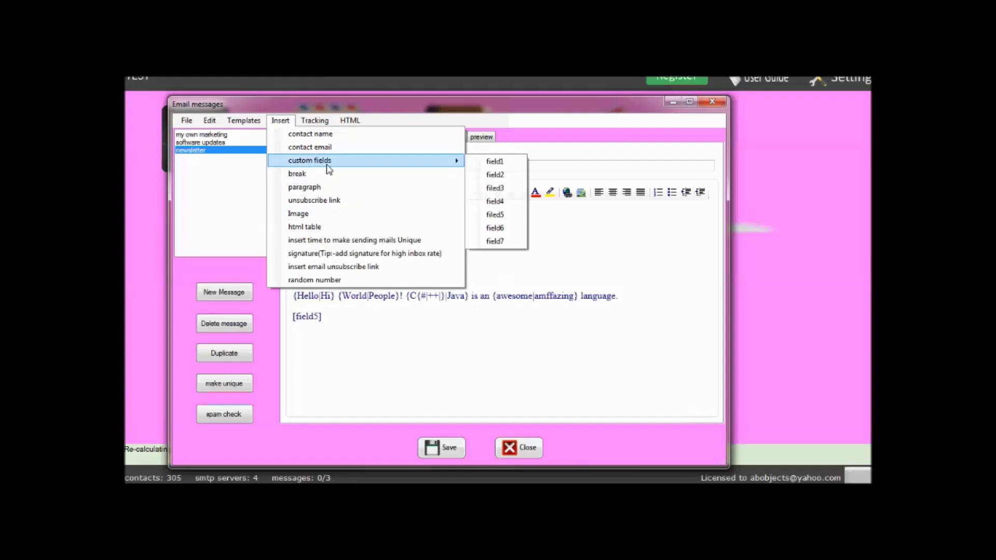
pyautogui.click(494, 215)
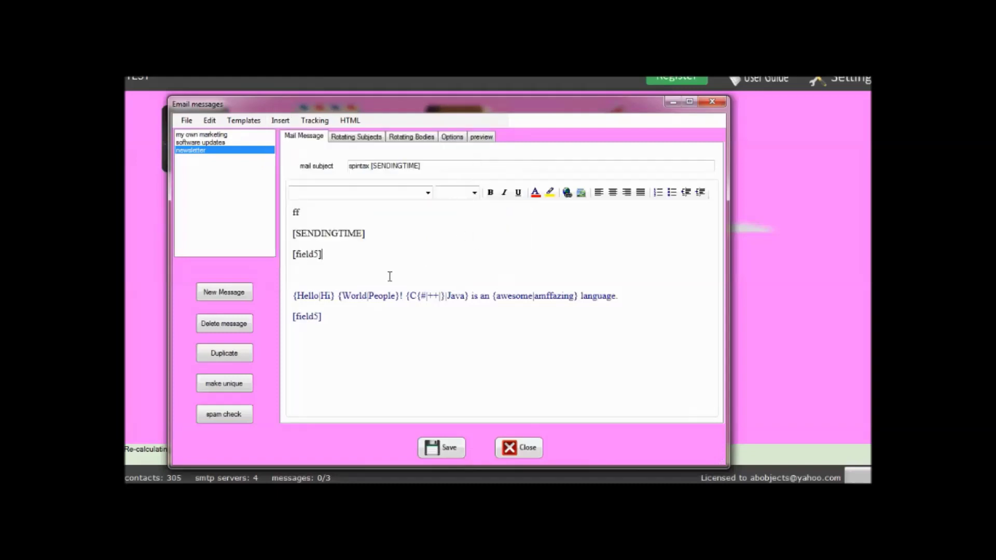
pyautogui.write('great')
pyautogui.click(458, 450)
pyautogui.click(242, 120)
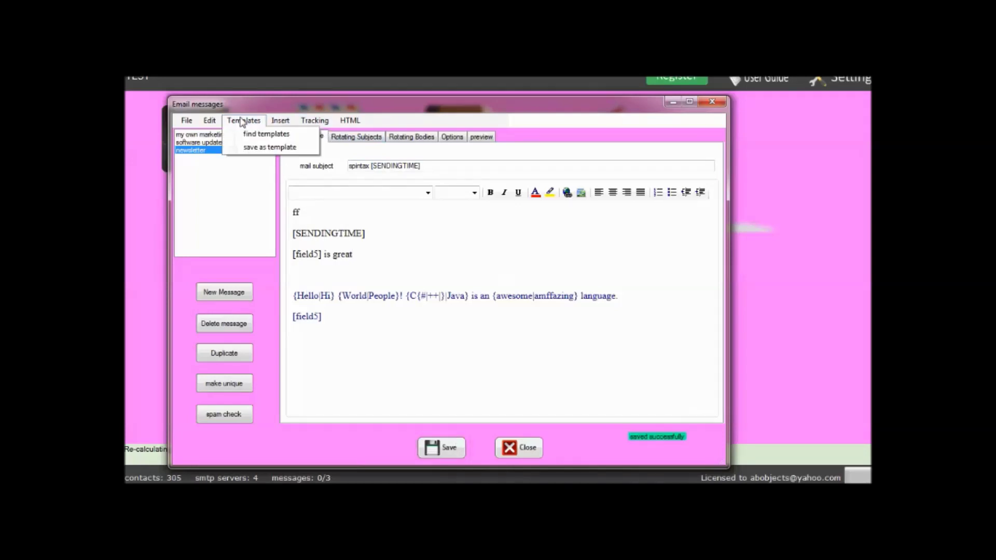
pyautogui.click(322, 316)
# Create a new message and apply an email template with Heading 1/Heading 2 to it.
pyautogui.click(224, 293)
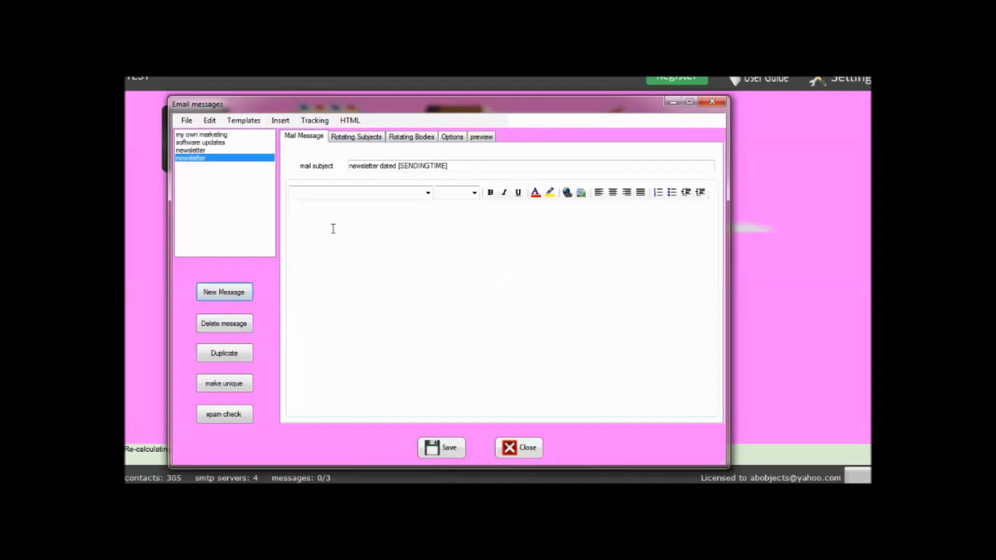
pyautogui.click(242, 120)
pyautogui.click(260, 134)
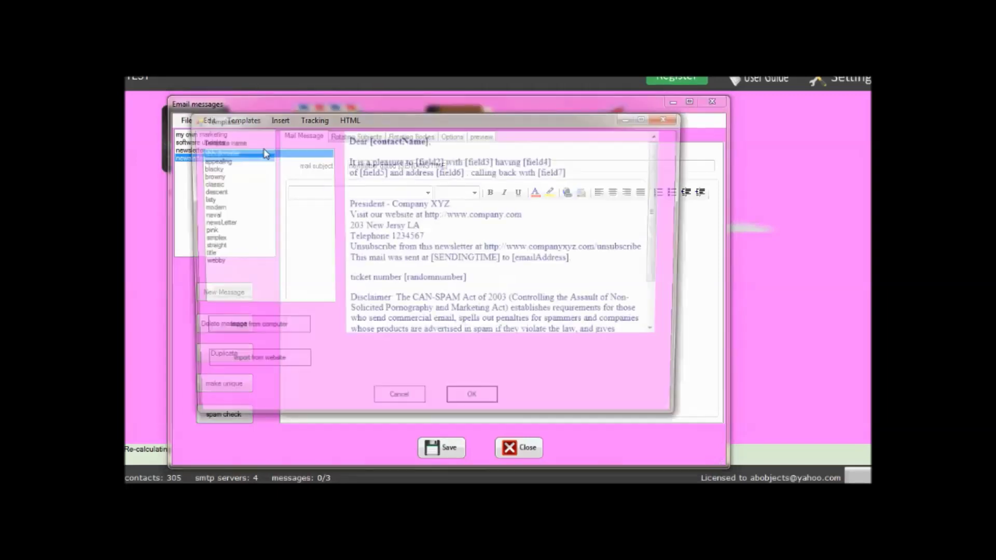
pyautogui.click(228, 208)
pyautogui.click(471, 405)
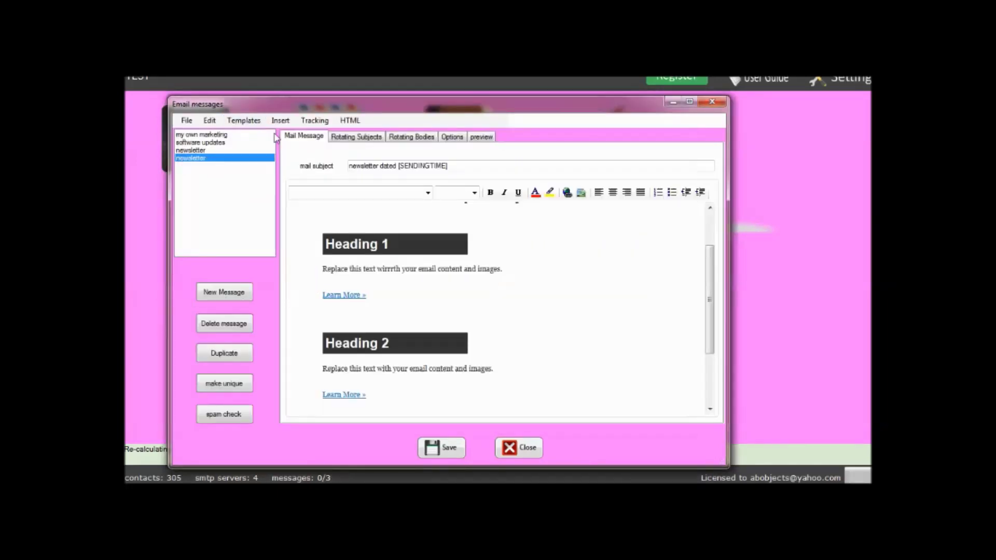
# Save that body as a new template named 'fgff' and apply it to the message.
pyautogui.click(244, 120)
pyautogui.click(261, 147)
pyautogui.write('fgff')
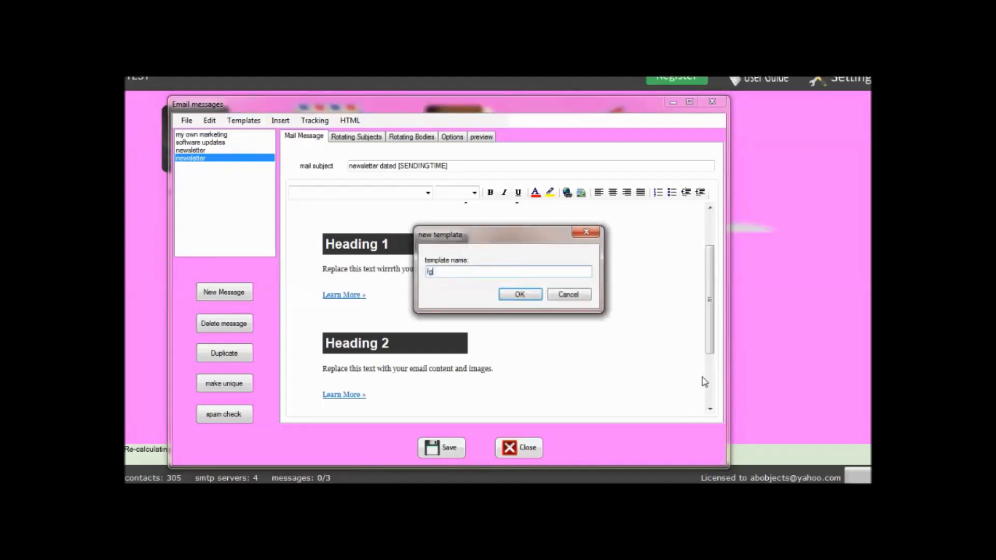
pyautogui.click(532, 296)
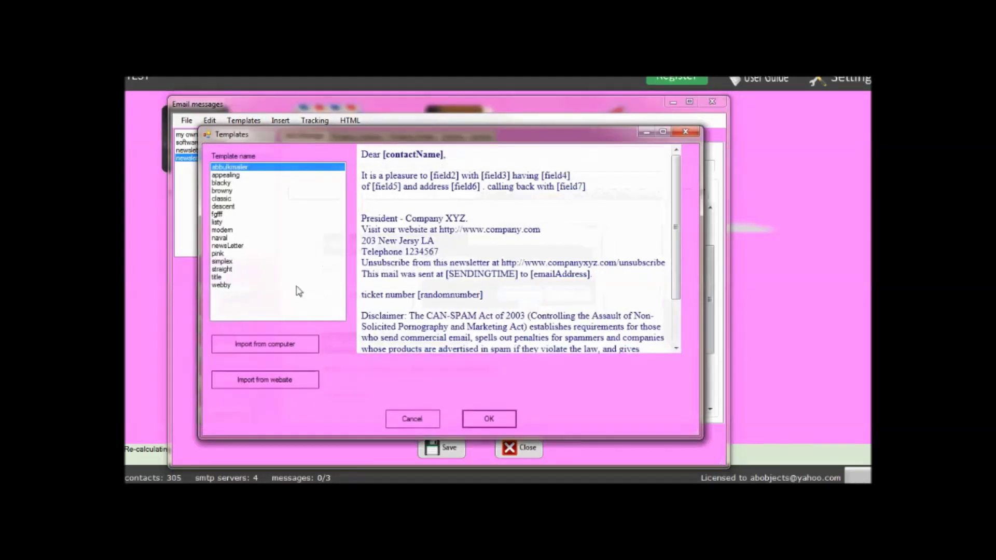
pyautogui.click(217, 214)
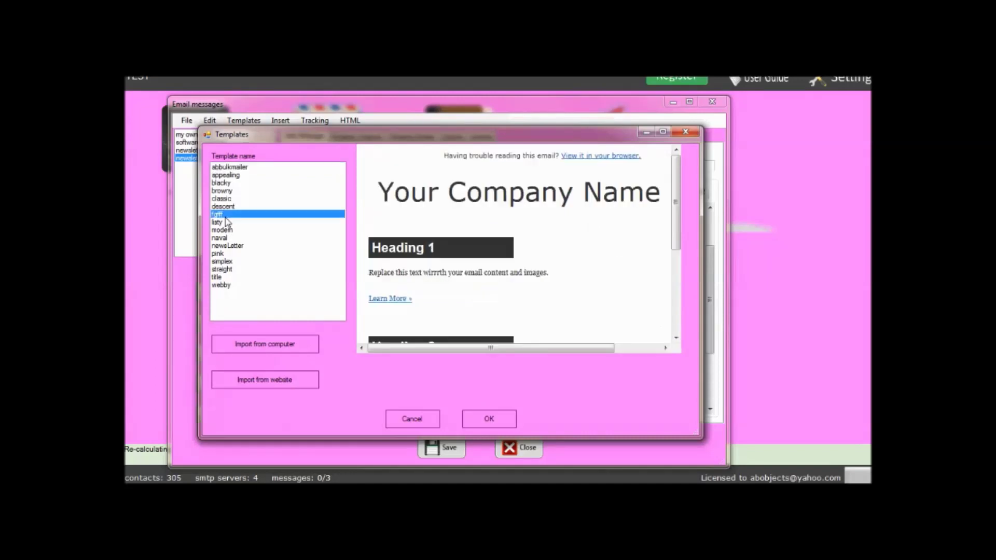
pyautogui.click(489, 419)
pyautogui.click(349, 121)
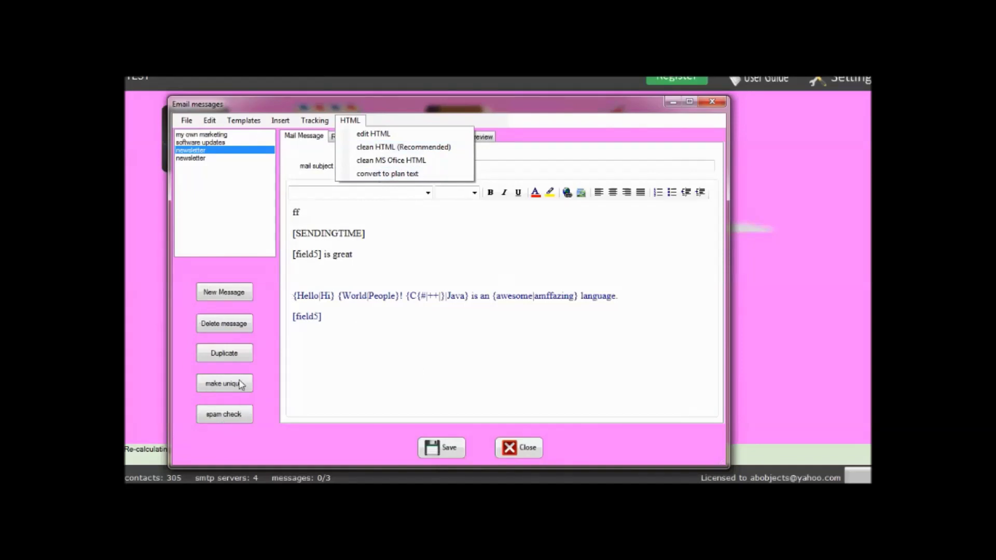
# Inspect the rotating subject slots, trying [SENDINGTIME] in subjects 11–20 before clearing them.
pyautogui.click(281, 120)
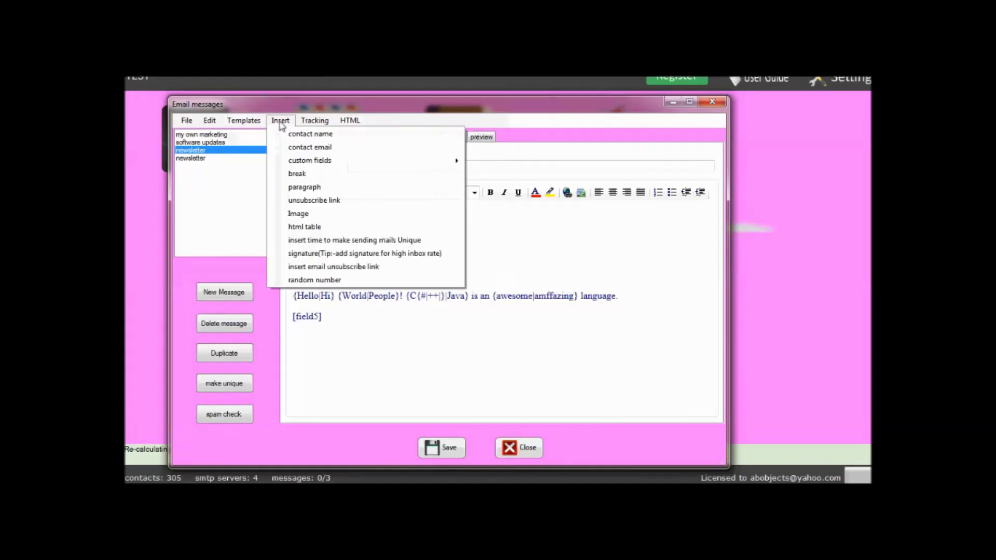
pyautogui.click(220, 390)
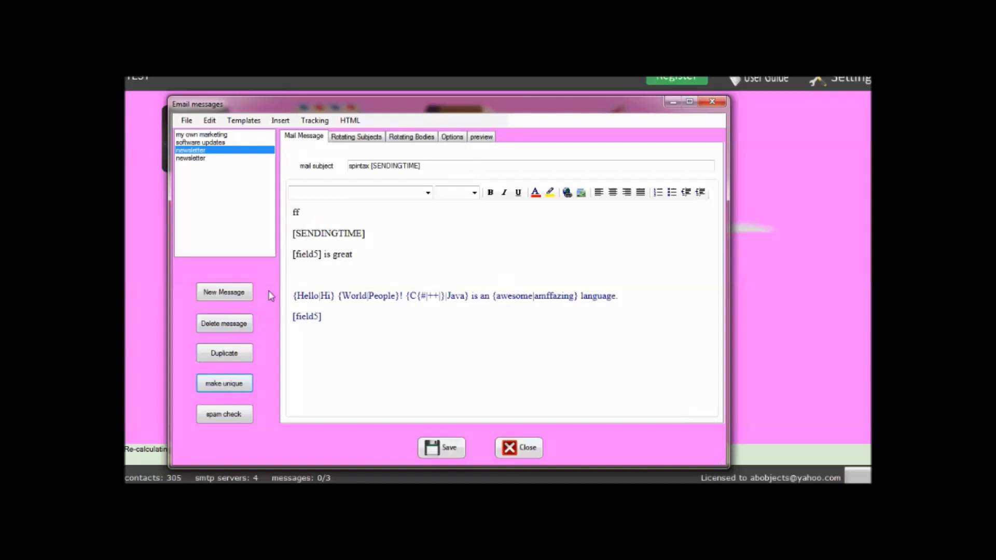
pyautogui.click(415, 138)
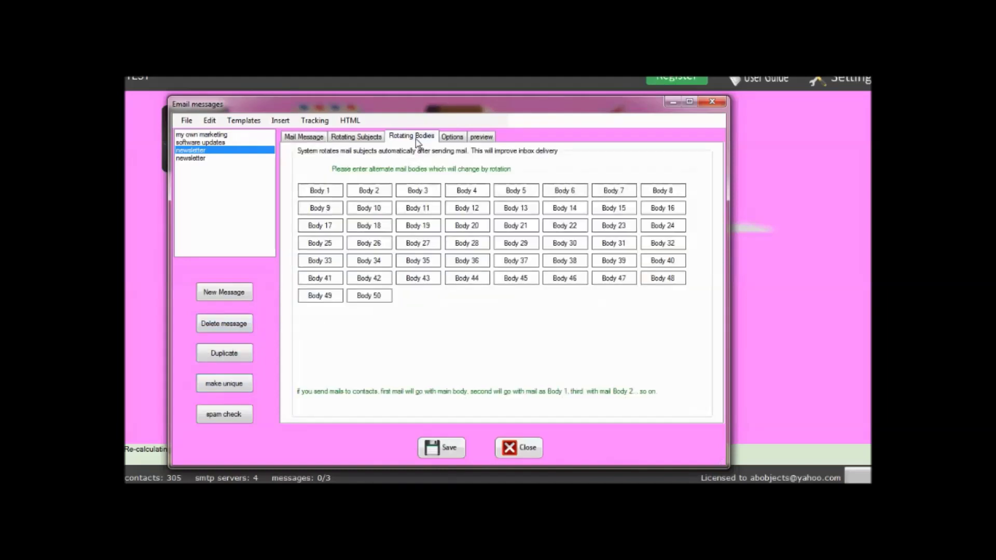
pyautogui.click(368, 137)
pyautogui.click(363, 162)
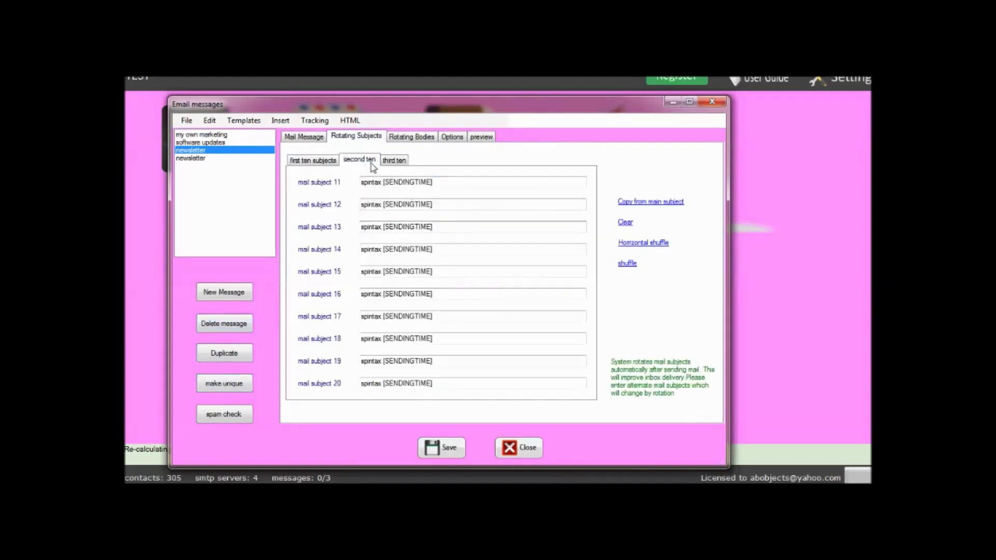
pyautogui.click(625, 222)
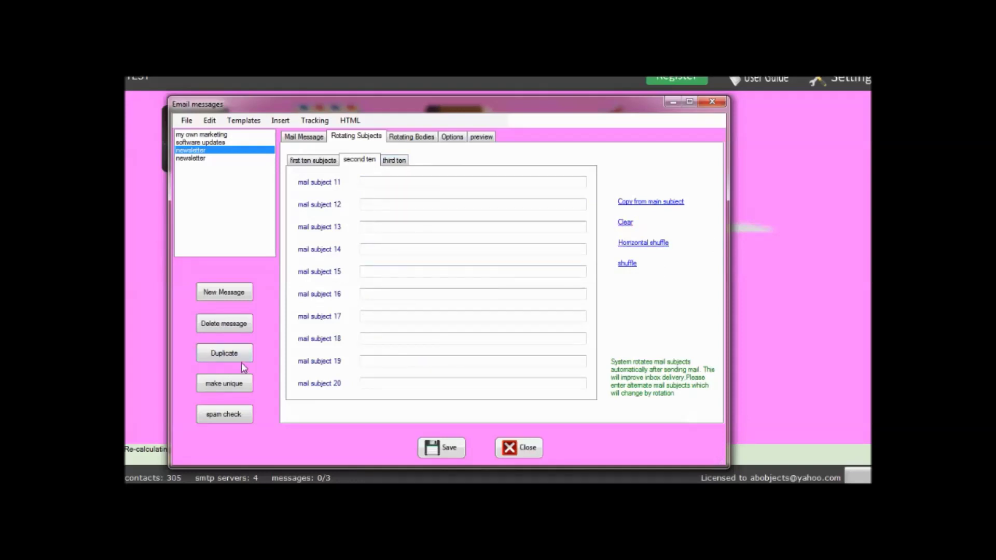
pyautogui.click(227, 386)
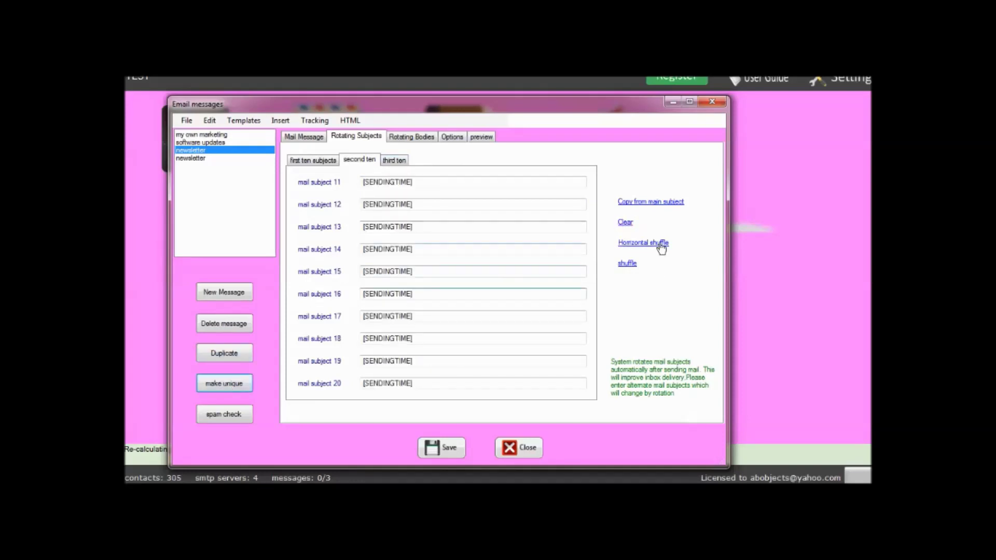
pyautogui.click(627, 223)
pyautogui.click(301, 137)
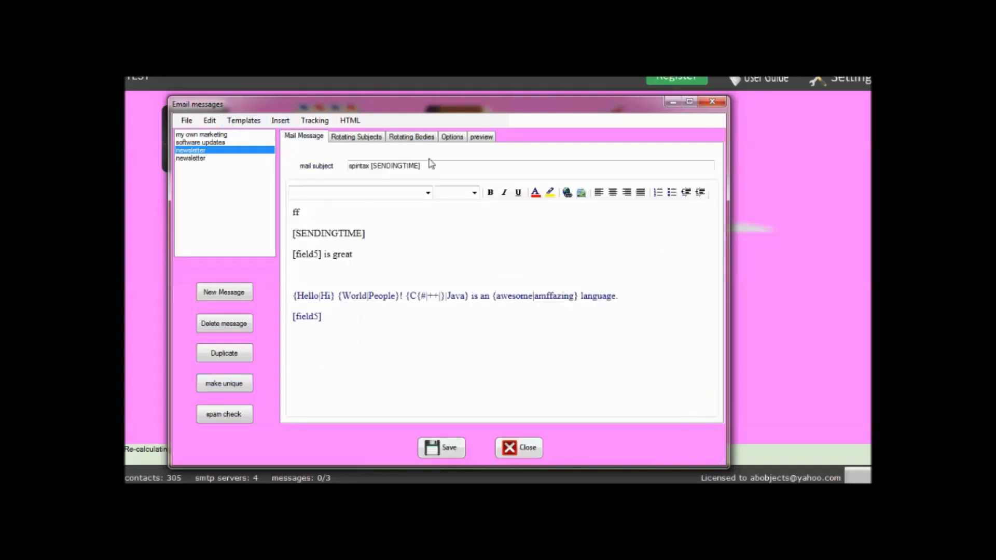
# Append 'gtgt' to the main subject, copy it into subjects 11–20, shuffle them, and save.
pyautogui.click(442, 167)
pyautogui.write('gtgt')
pyautogui.click(372, 139)
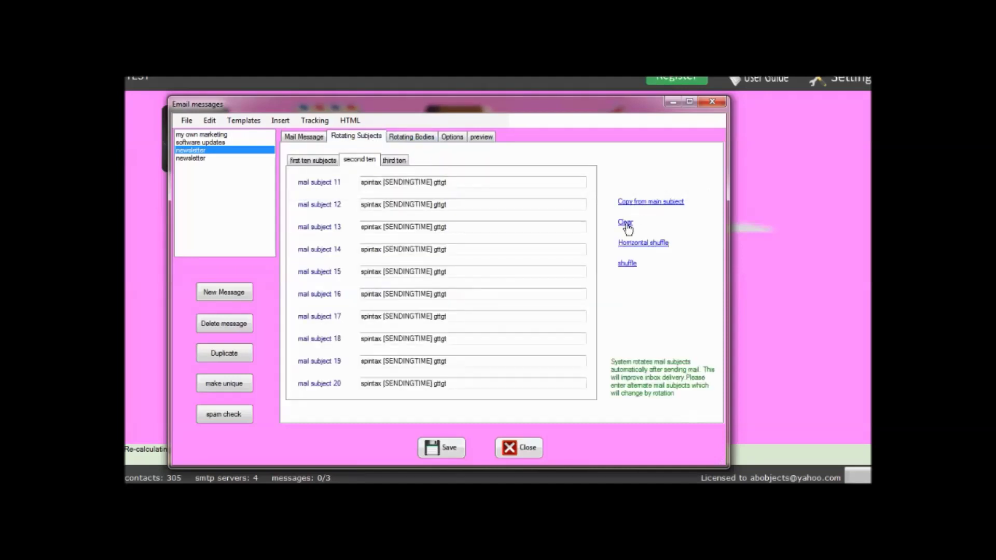
pyautogui.click(625, 223)
pyautogui.click(669, 202)
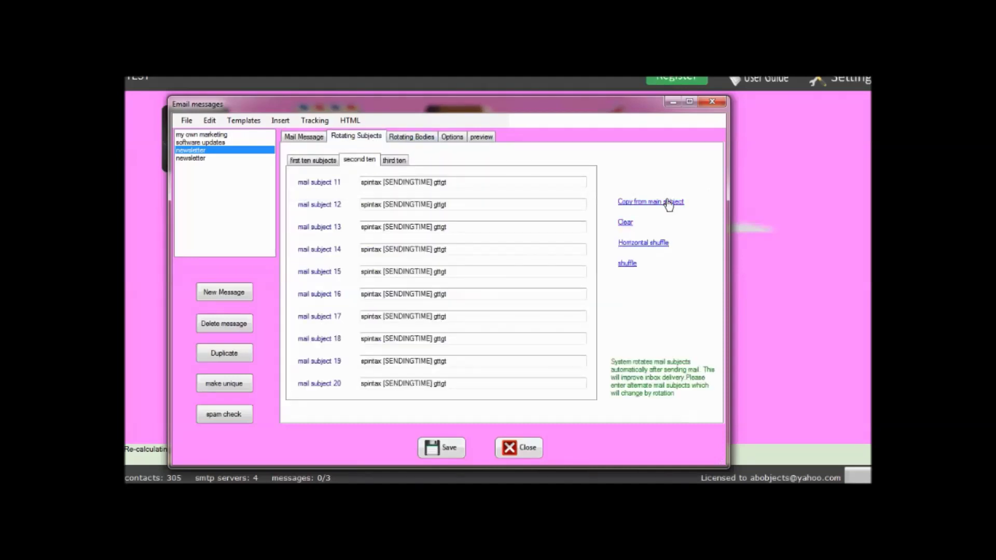
pyautogui.click(637, 245)
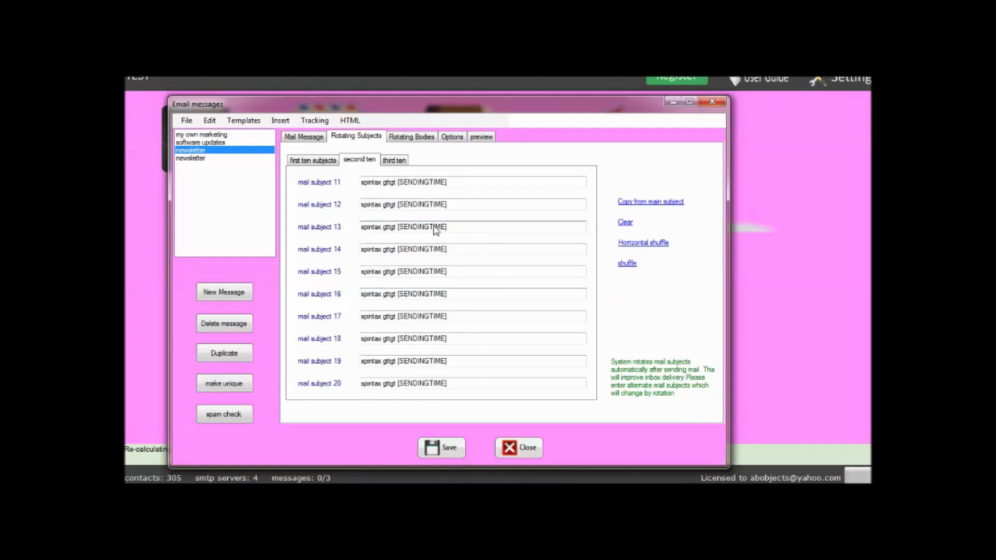
pyautogui.tripleClick(450, 222)
pyautogui.write('ghhhhhhhhhhhhhh')
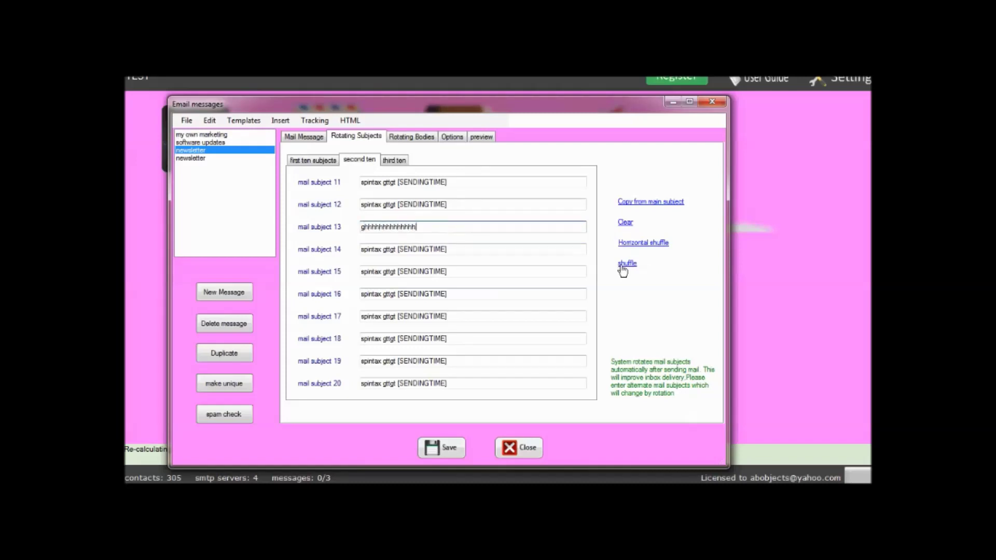
pyautogui.click(628, 264)
pyautogui.click(444, 447)
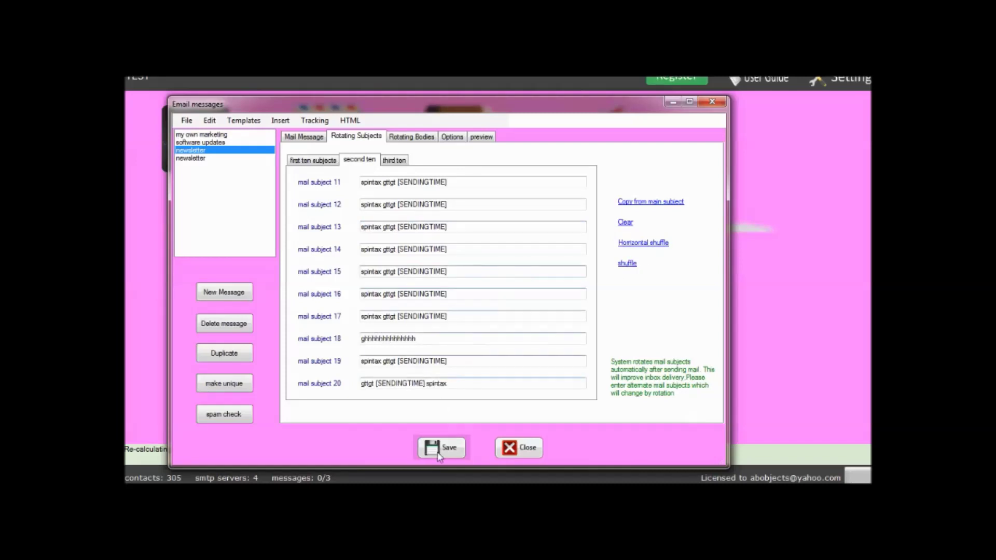
pyautogui.click(462, 138)
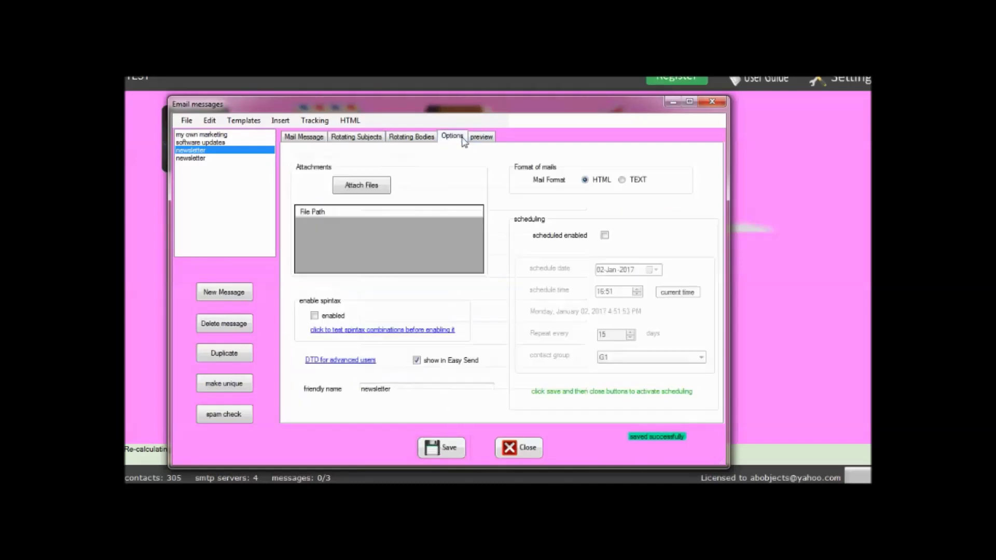
# Enable scheduled sending for 01-Jan-2017 at 17:23, every 15 days to contact group G1.
pyautogui.click(606, 236)
pyautogui.click(677, 292)
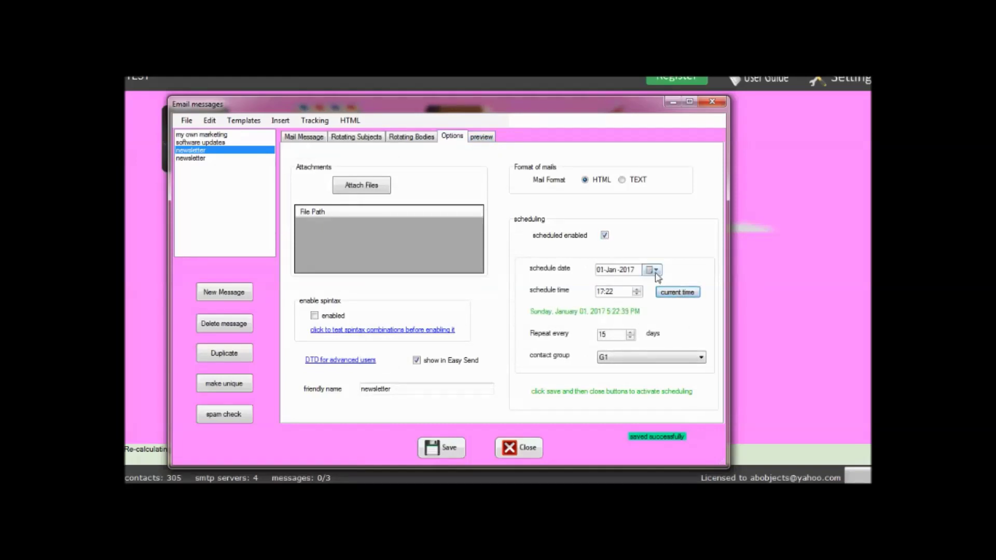
pyautogui.click(657, 270)
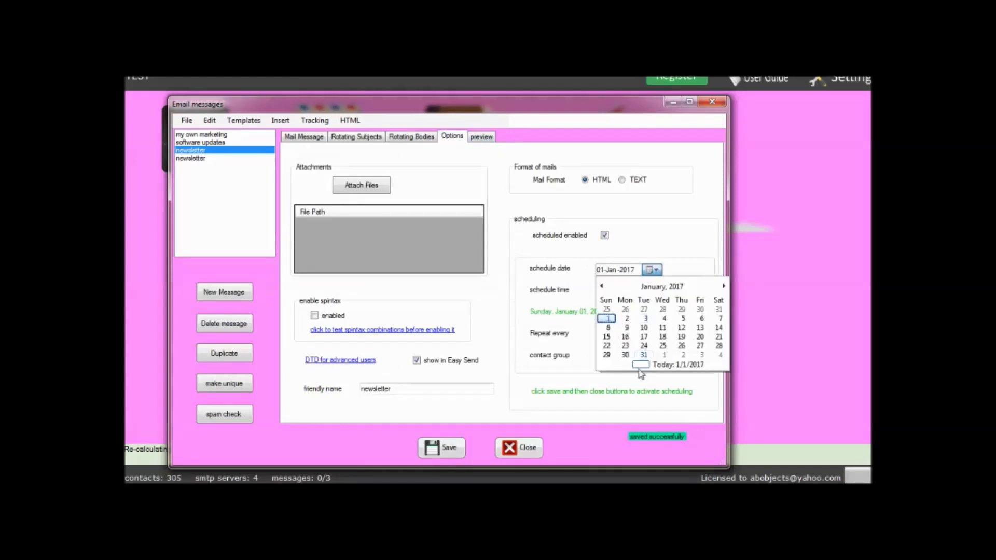
pyautogui.click(608, 322)
pyautogui.click(681, 294)
pyautogui.click(625, 293)
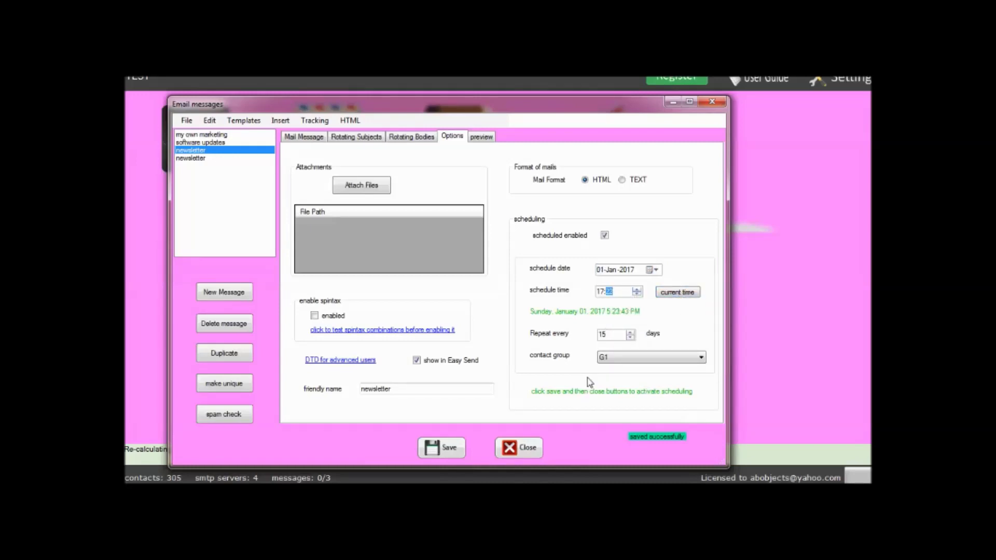
pyautogui.click(653, 358)
pyautogui.click(653, 364)
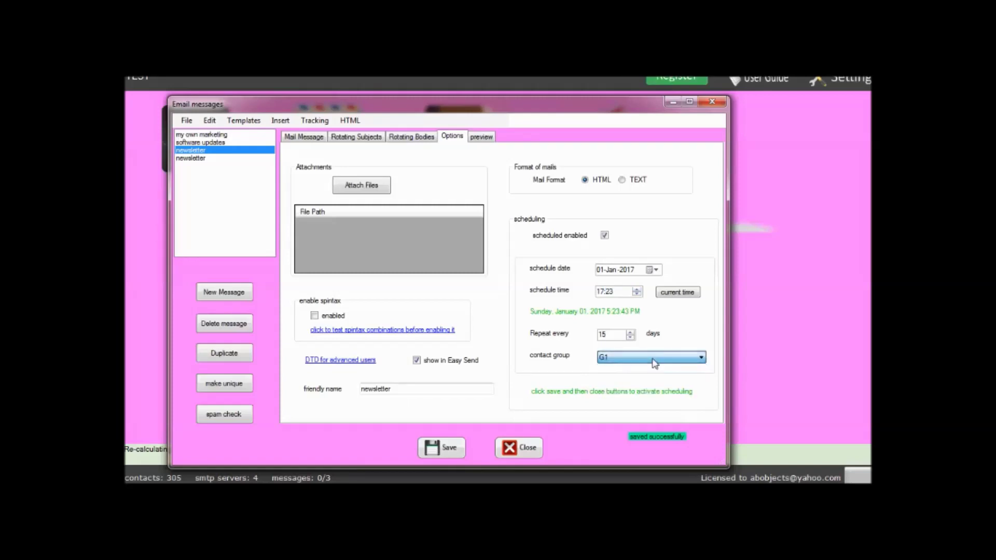
pyautogui.click(649, 360)
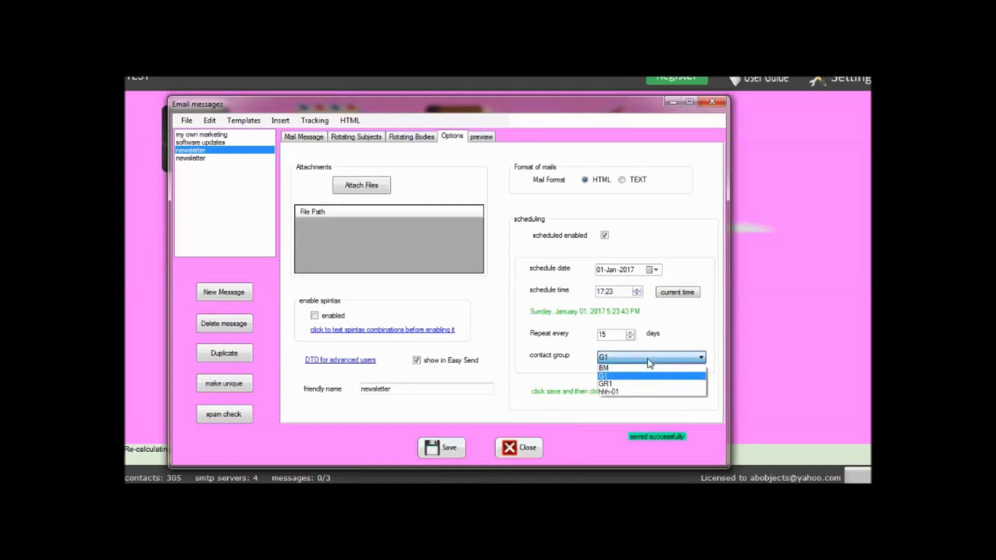
pyautogui.click(649, 361)
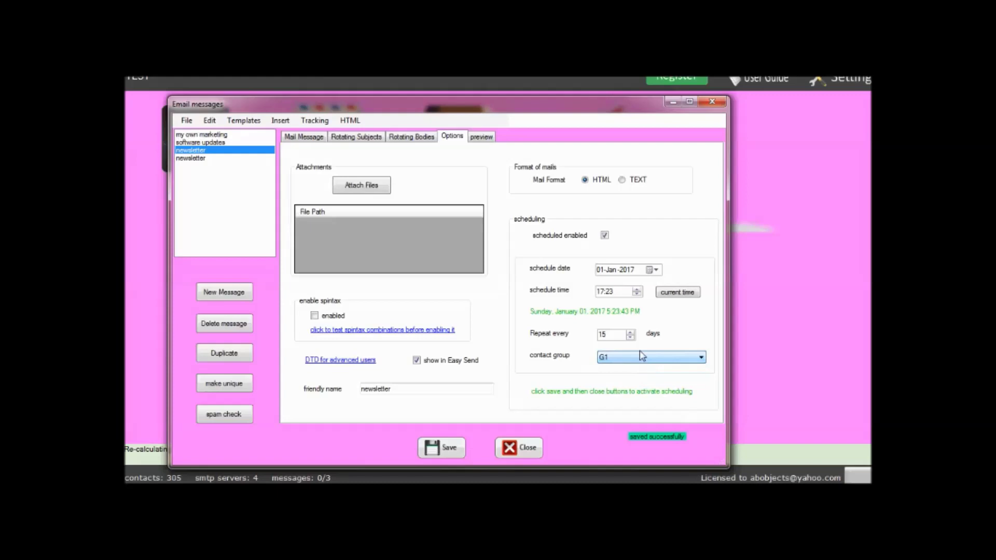
pyautogui.click(518, 446)
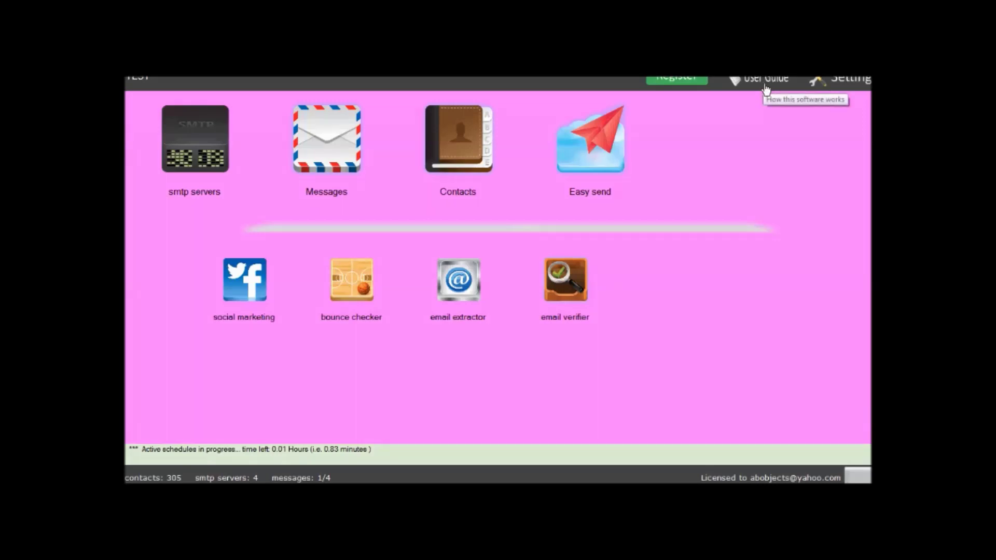
# In the SMTP accounts list, reset the sent counts of all four accounts and start importing.
pyautogui.click(189, 139)
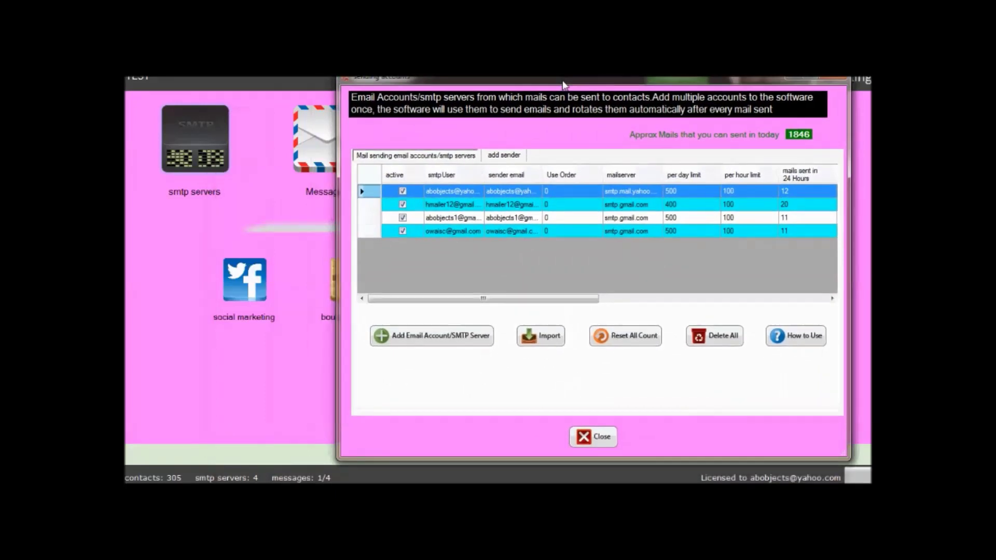
pyautogui.click(503, 157)
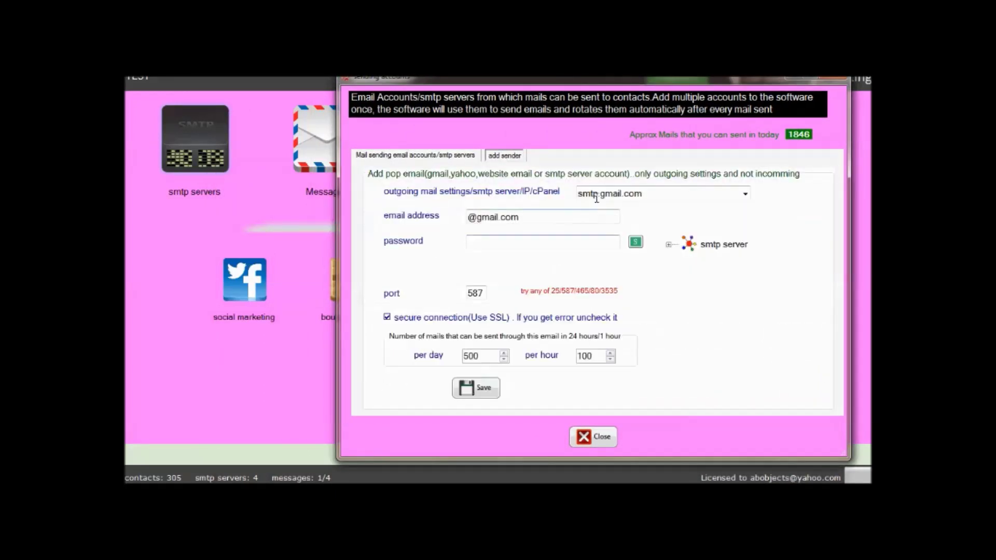
pyautogui.click(450, 159)
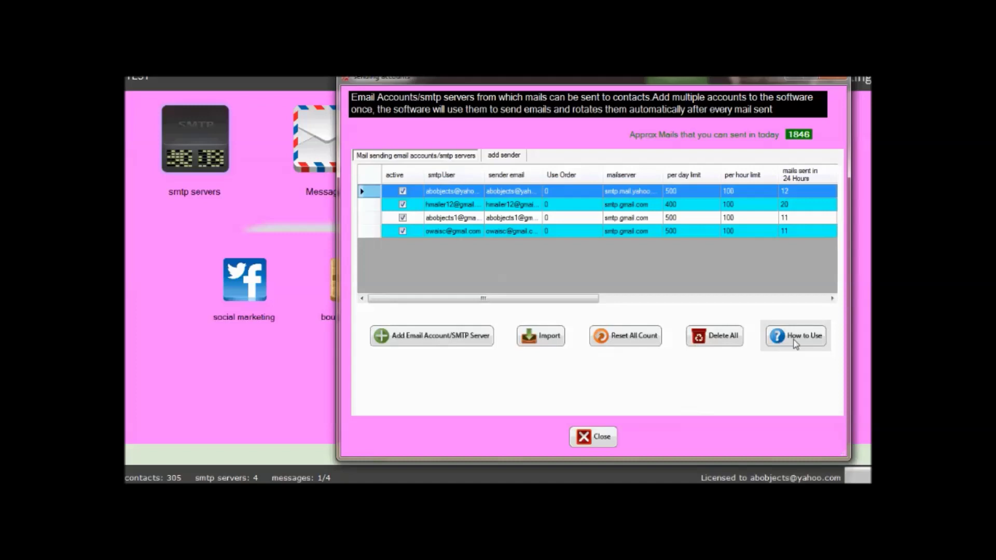
pyautogui.click(627, 335)
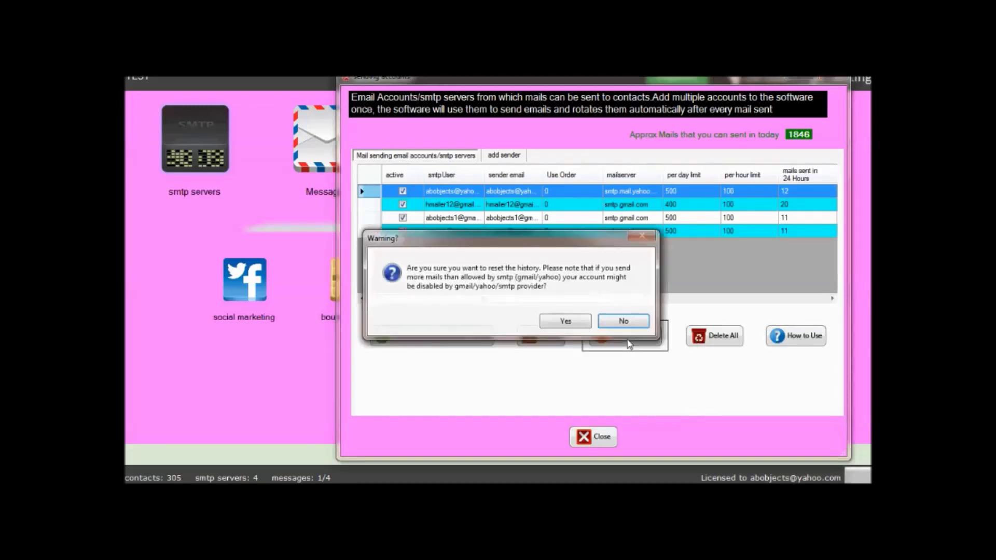
pyautogui.click(626, 320)
pyautogui.click(544, 337)
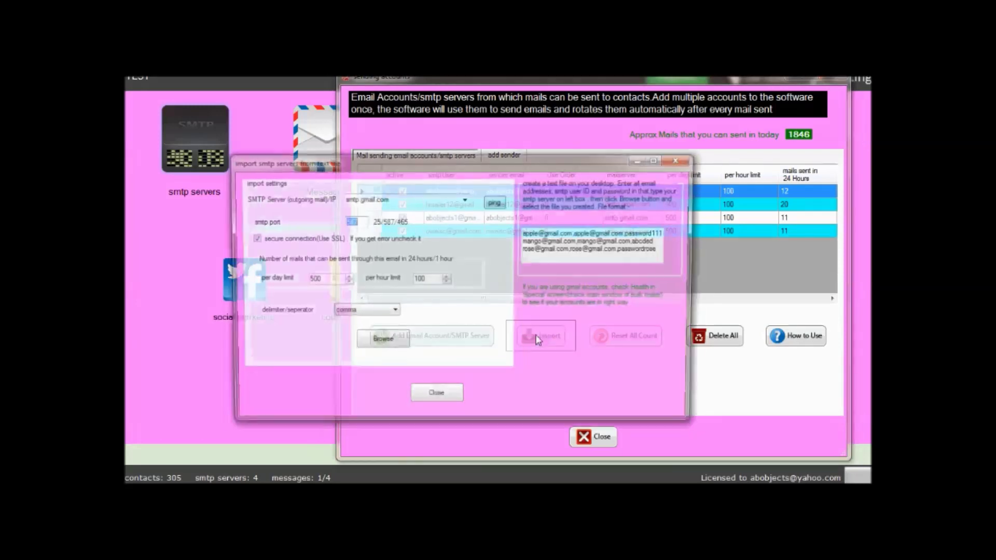
pyautogui.moveTo(662, 251); pyautogui.dragTo(131, 86)
pyautogui.hotkey('ctrl', 'c')
pyautogui.click(145, 481)
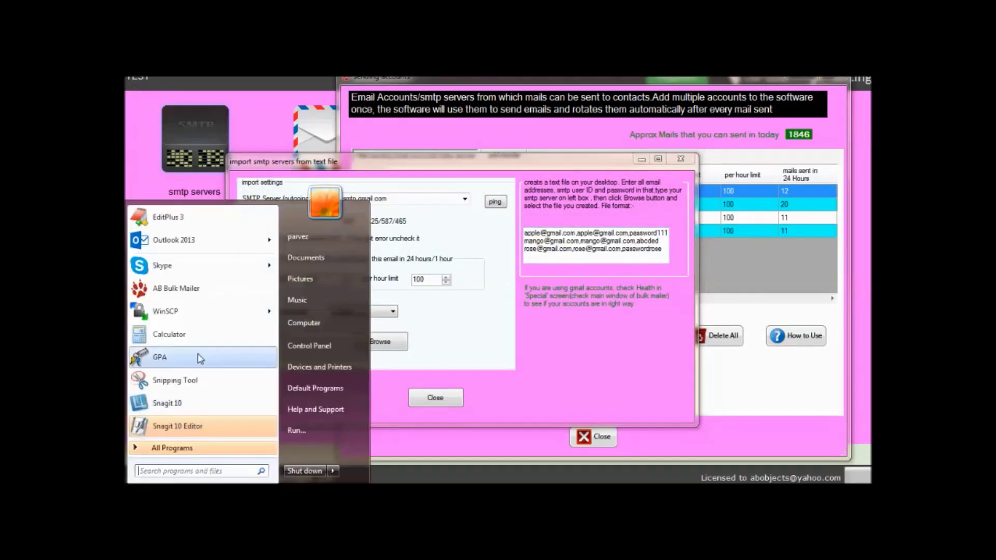
pyautogui.click(194, 266)
pyautogui.hotkey('ctrl', 'v')
pyautogui.hotkey('ctrl', 's')
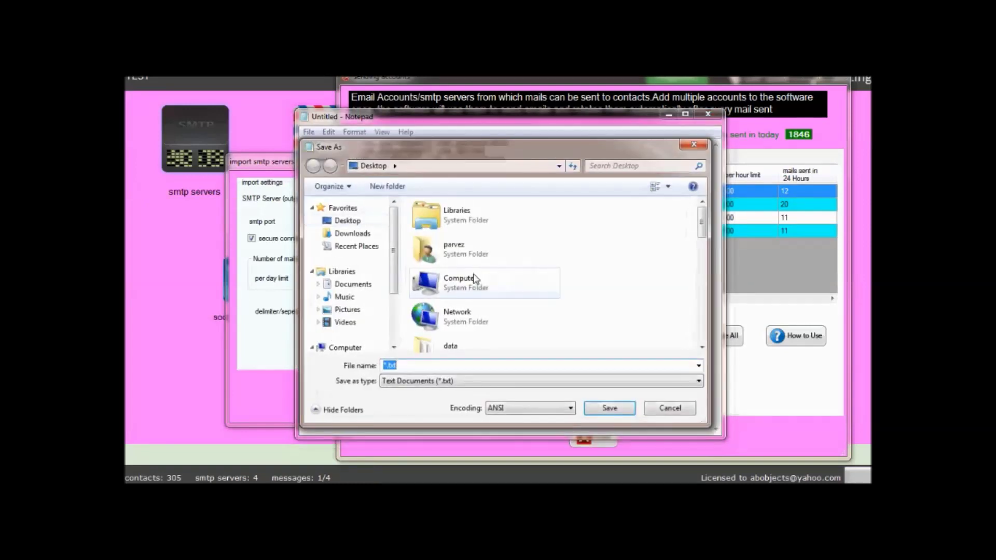
pyautogui.write('www')
pyautogui.press('Return')
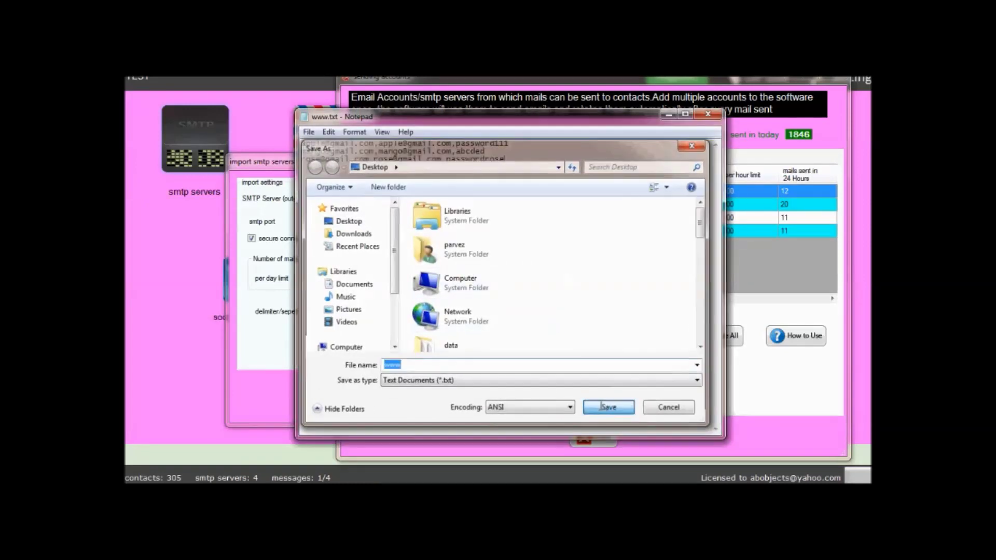
pyautogui.click(789, 238)
pyautogui.click(378, 341)
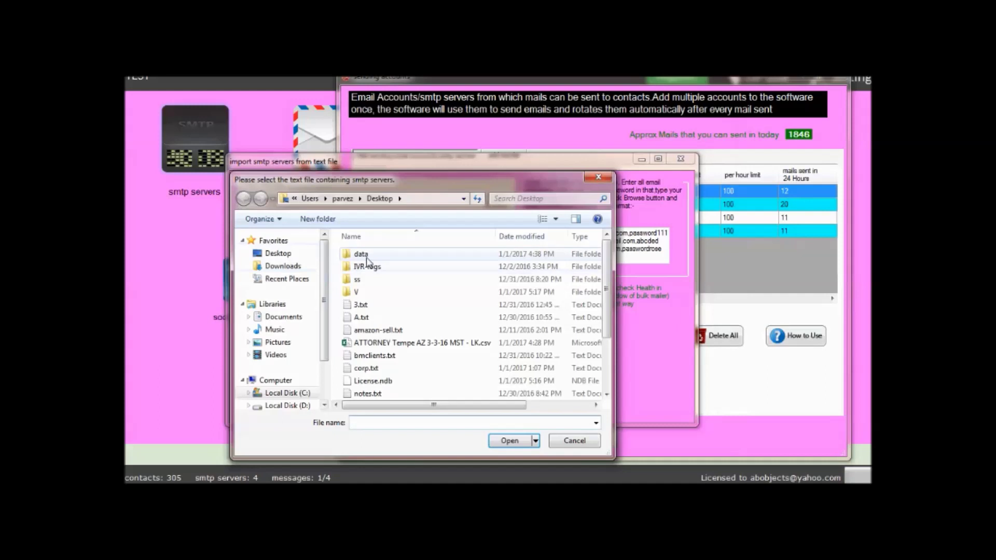
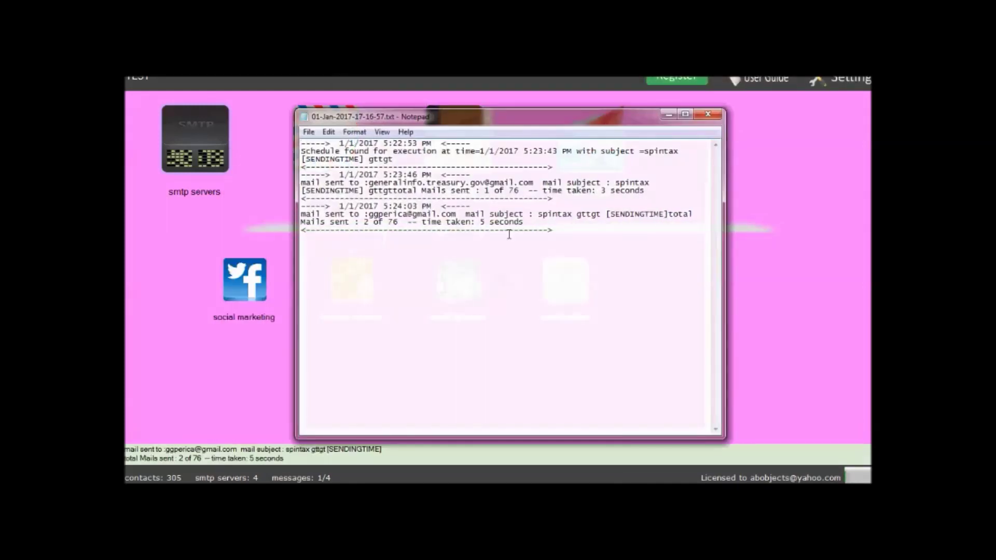
# Highlight the last mail-sent entry in the log (2 of 76 sent), then deselect it.
pyautogui.moveTo(614, 254); pyautogui.dragTo(420, 199)
pyautogui.click(302, 396)
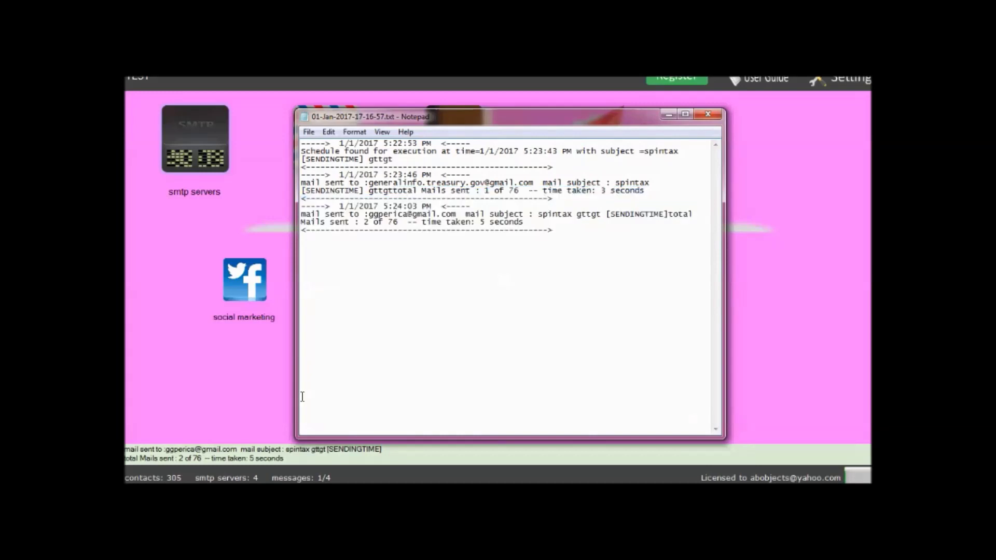
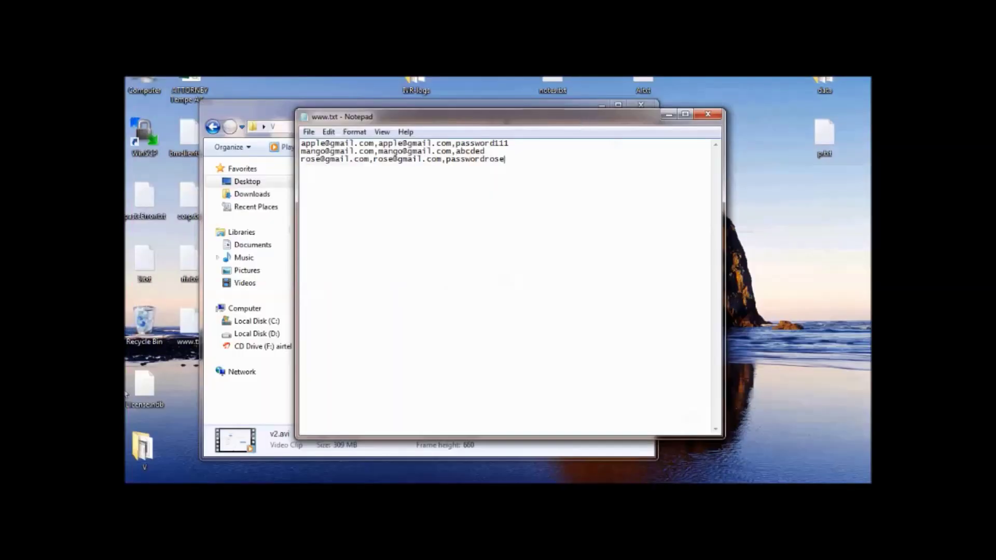
# Launch AB Bulk Mailer and send the software update newsletter to contacts 12–15 via Easy send.
pyautogui.press('super')
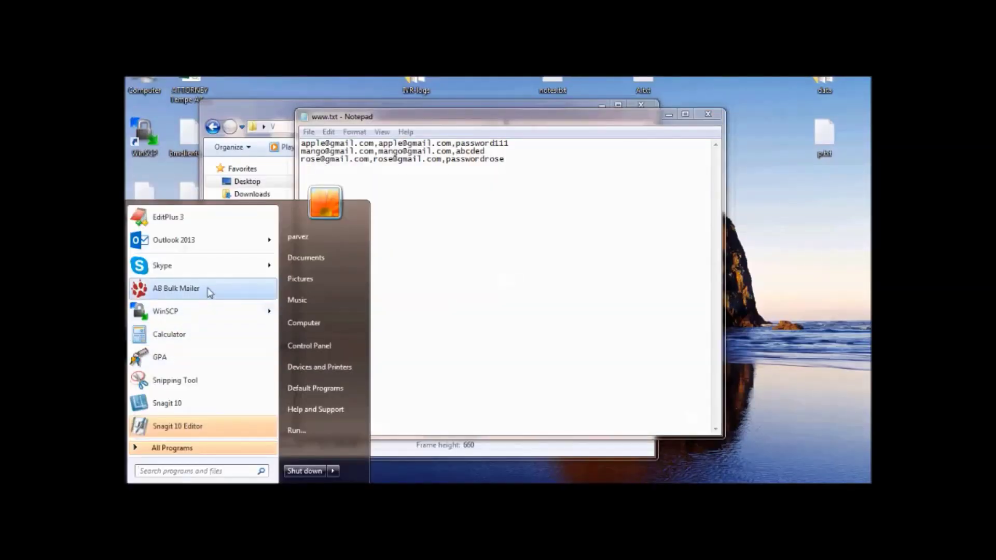
pyautogui.click(210, 293)
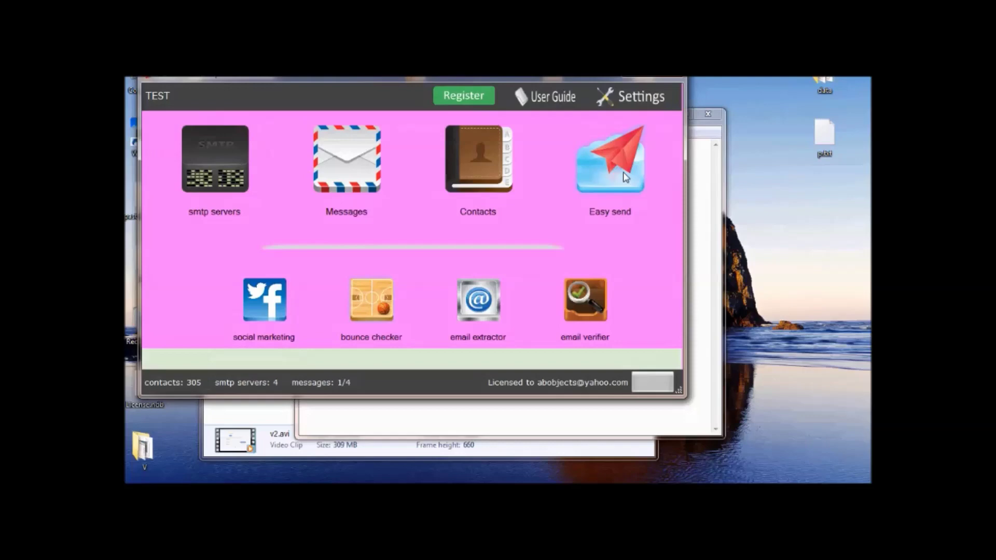
pyautogui.click(617, 172)
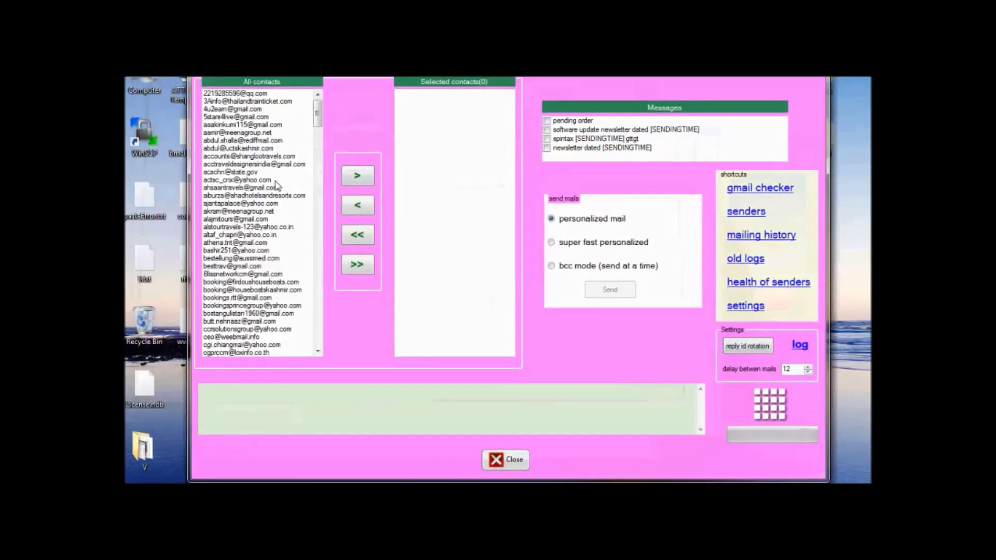
pyautogui.moveTo(238, 179); pyautogui.dragTo(238, 203)
pyautogui.click(358, 176)
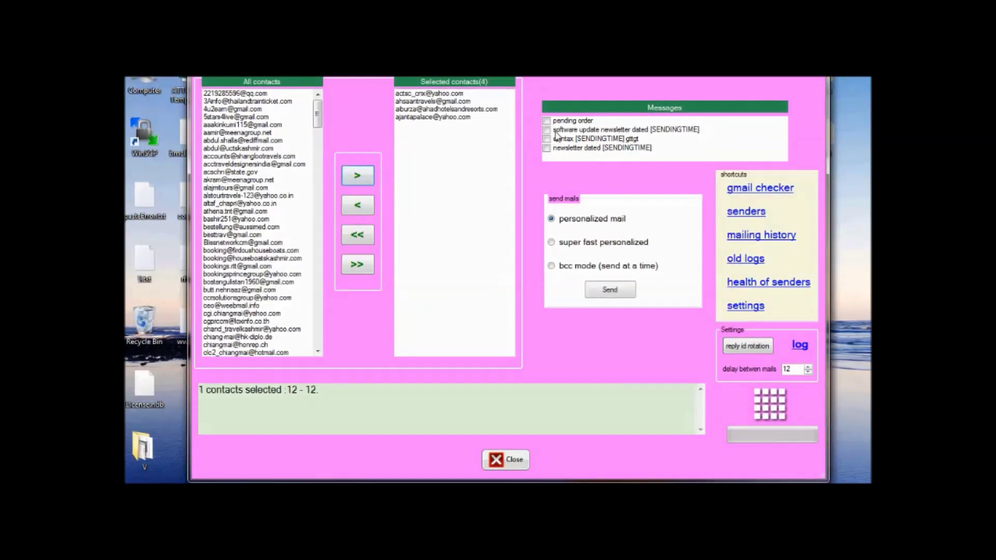
pyautogui.click(548, 130)
pyautogui.click(612, 291)
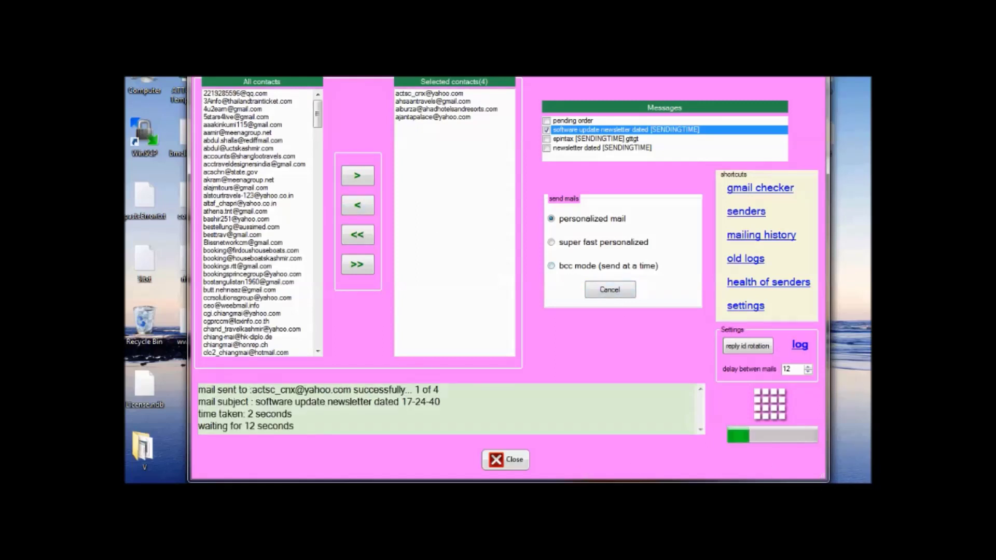
pyautogui.click(791, 497)
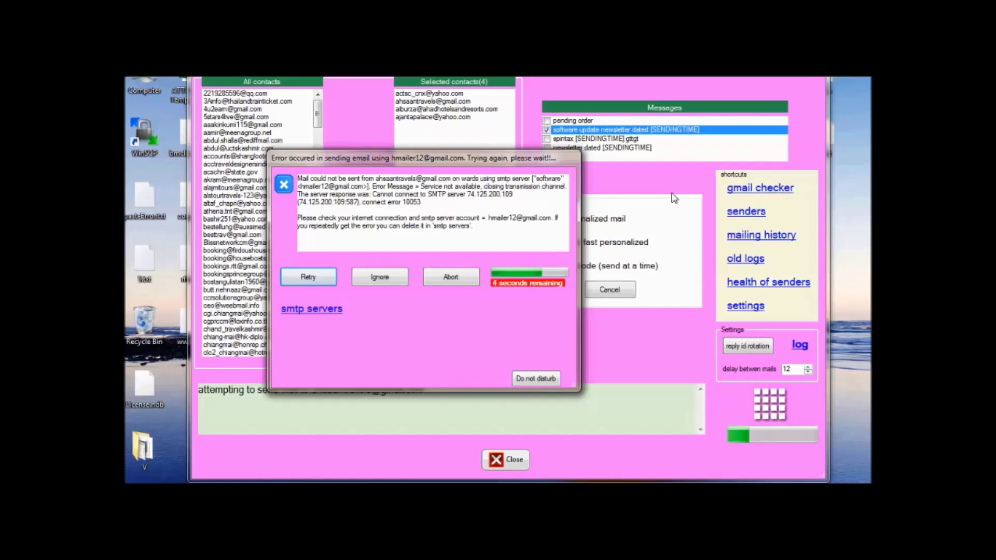
pyautogui.click(512, 463)
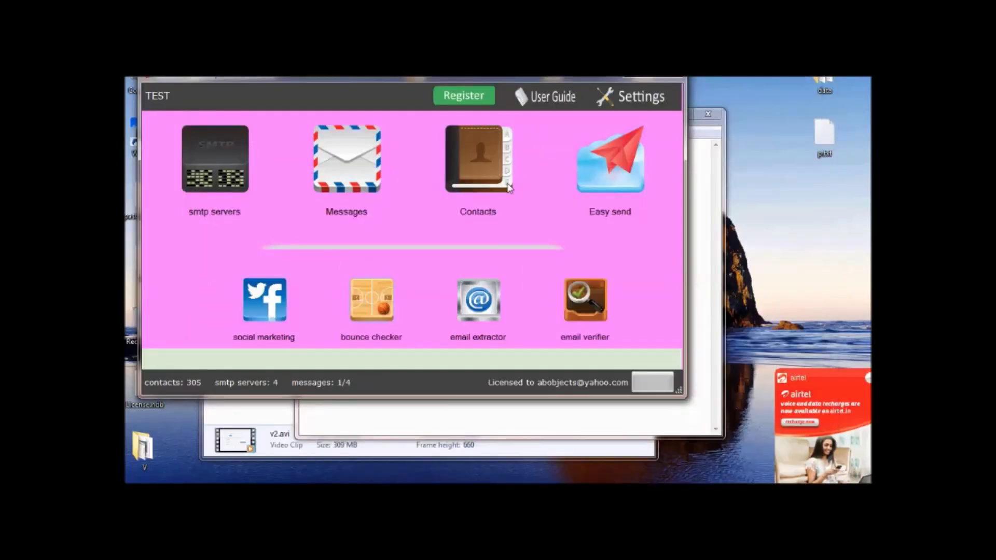
# Switch the email extractor to By Interaction, edit the starting link, then open the online user guide.
pyautogui.click(479, 306)
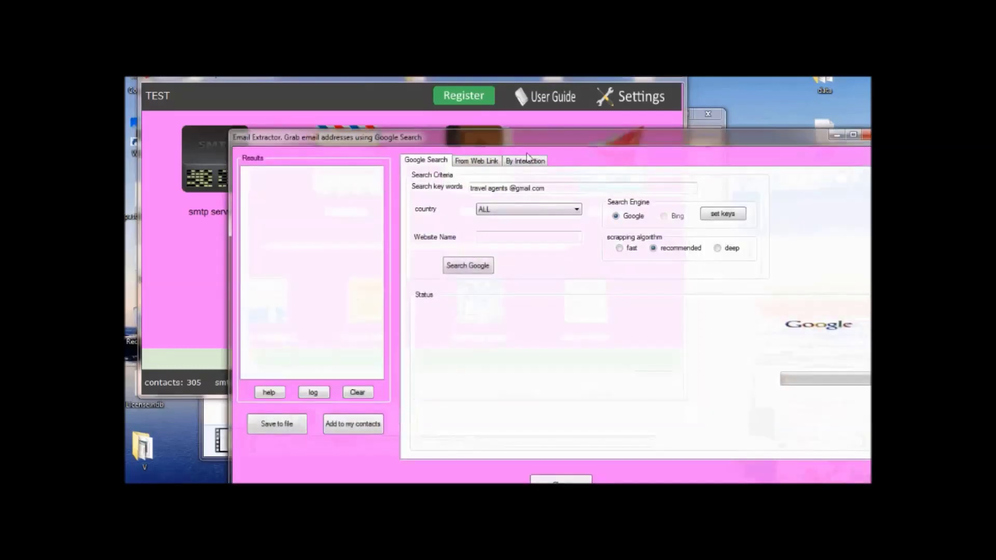
pyautogui.click(525, 159)
pyautogui.click(553, 199)
pyautogui.write('dd')
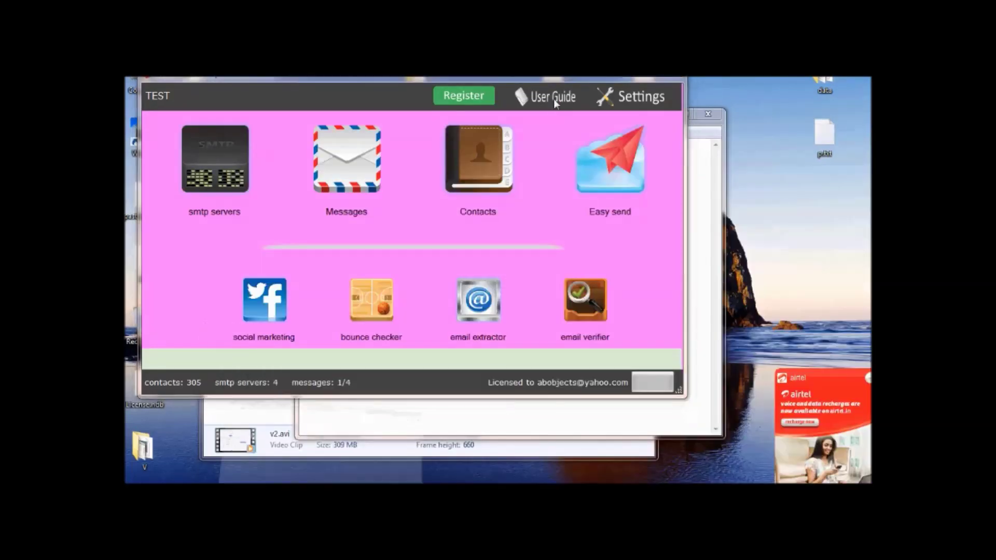
pyautogui.click(553, 97)
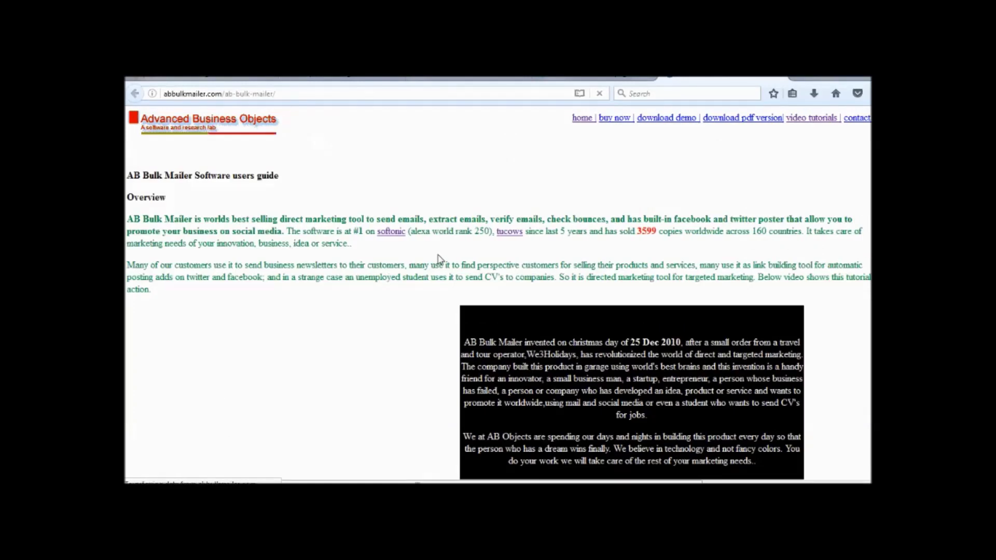
# Search the guide for 'access', highlight the Gmail and Yahoo access steps, then show AB Bulk Mailer's sending accounts.
pyautogui.hotkey('ctrl', 'f')
pyautogui.write('access')
pyautogui.moveTo(134, 285); pyautogui.dragTo(441, 305)
pyautogui.scroll(-3, 518, 377)
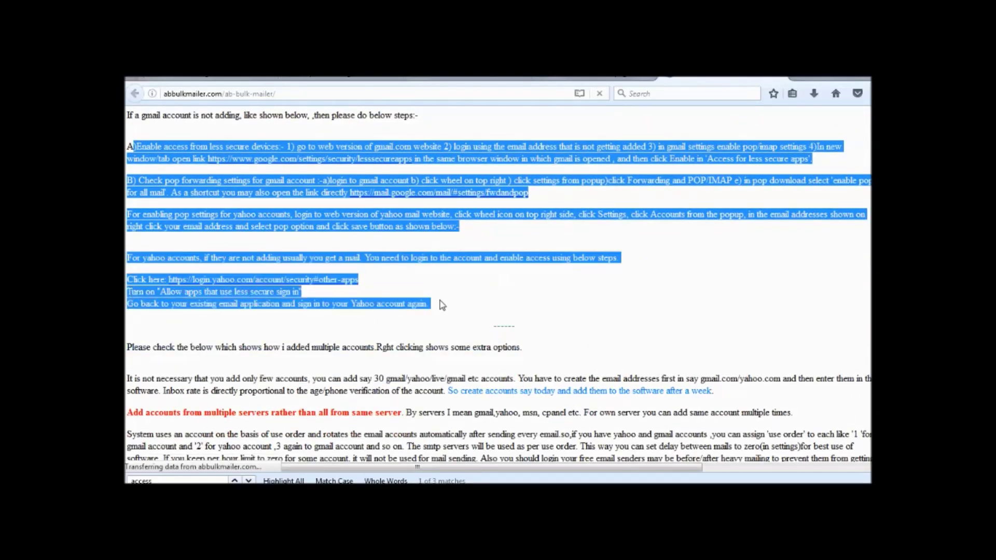
pyautogui.click(188, 326)
pyautogui.moveTo(137, 147); pyautogui.dragTo(482, 337)
pyautogui.hotkey('alt', 'Tab')
pyautogui.click(237, 157)
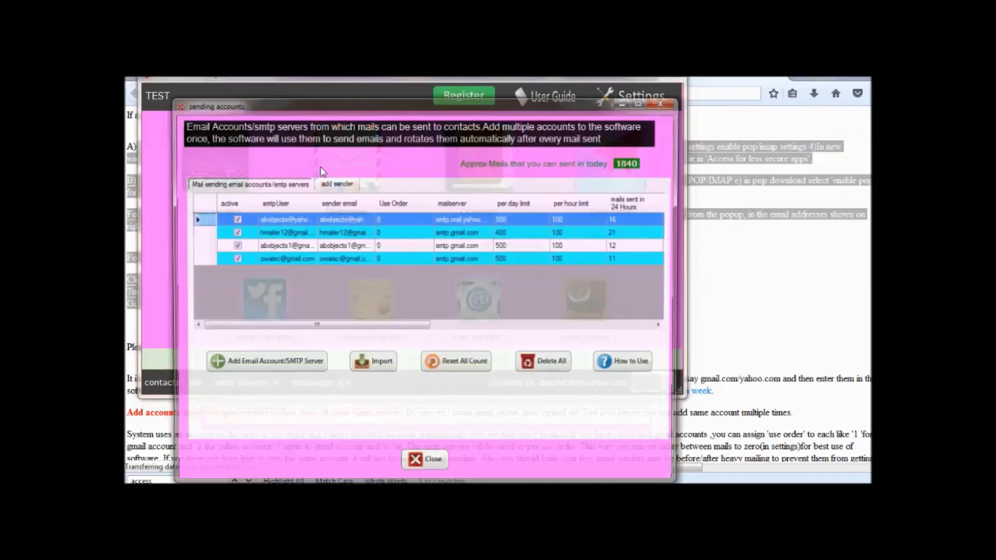
# Add a Gmail sender account with its address and password, then follow the POP and less-secure-apps links.
pyautogui.click(324, 366)
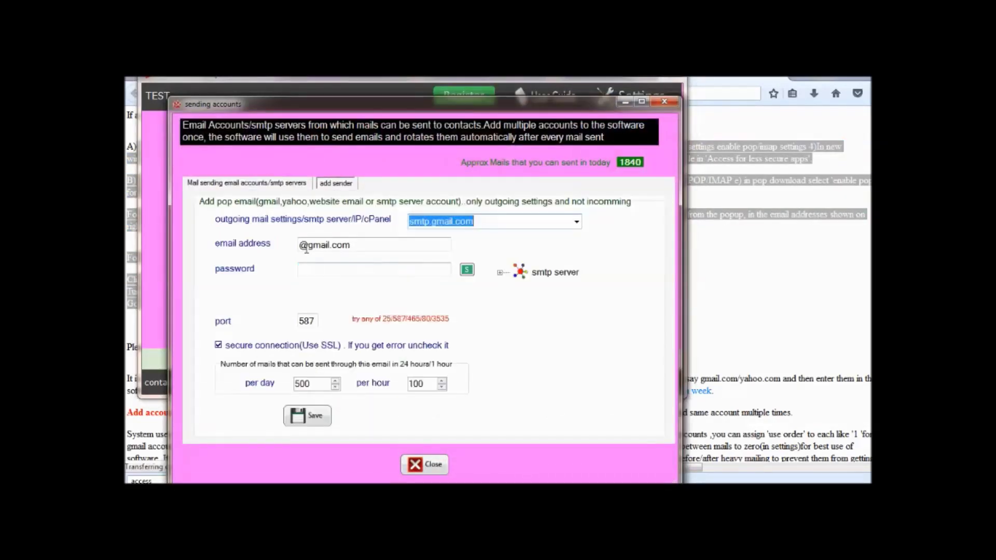
pyautogui.click(305, 246)
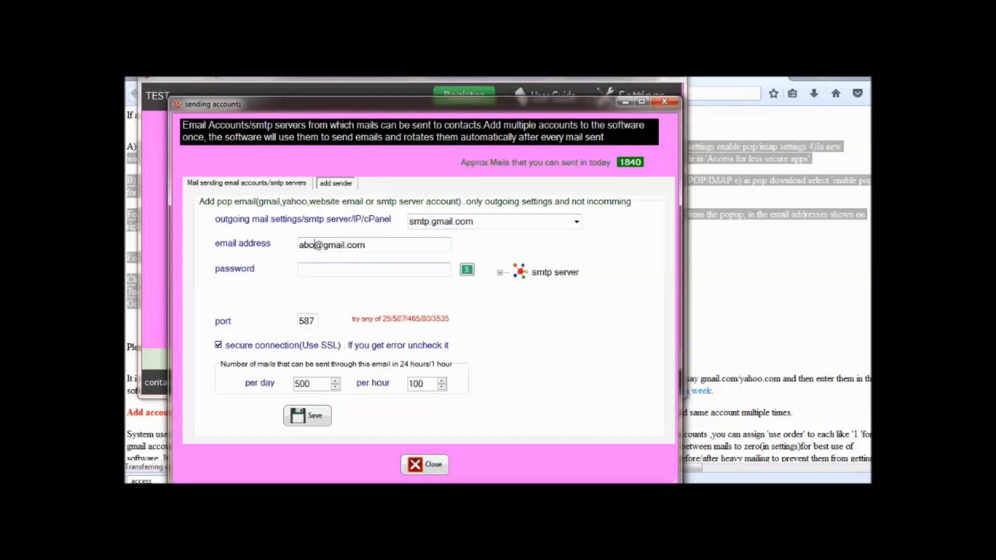
pyautogui.write('••••••')
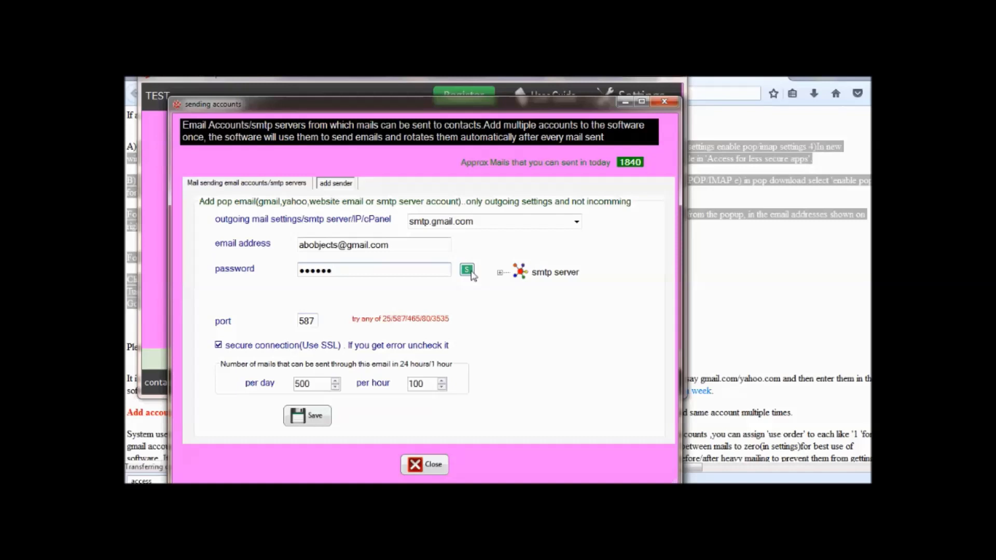
pyautogui.click(306, 416)
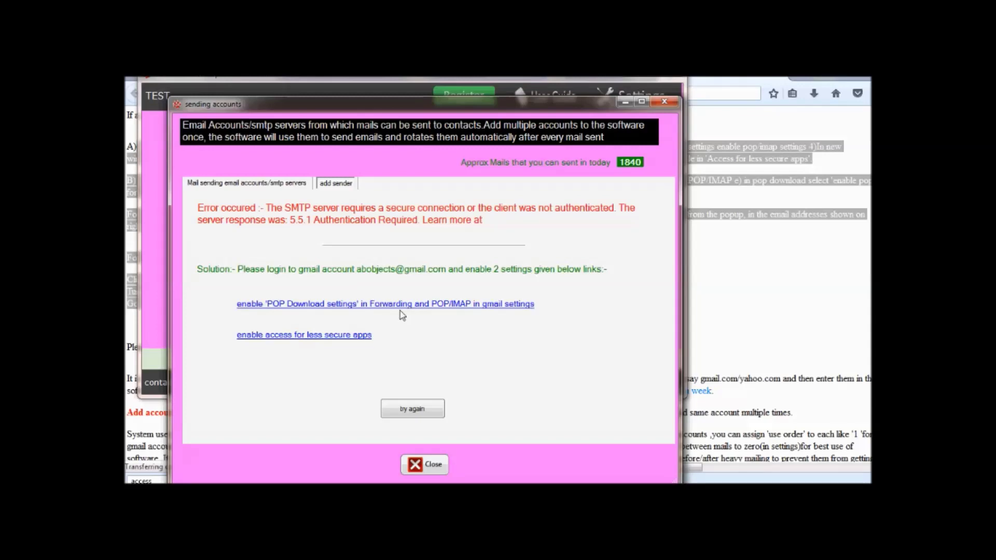
pyautogui.click(372, 304)
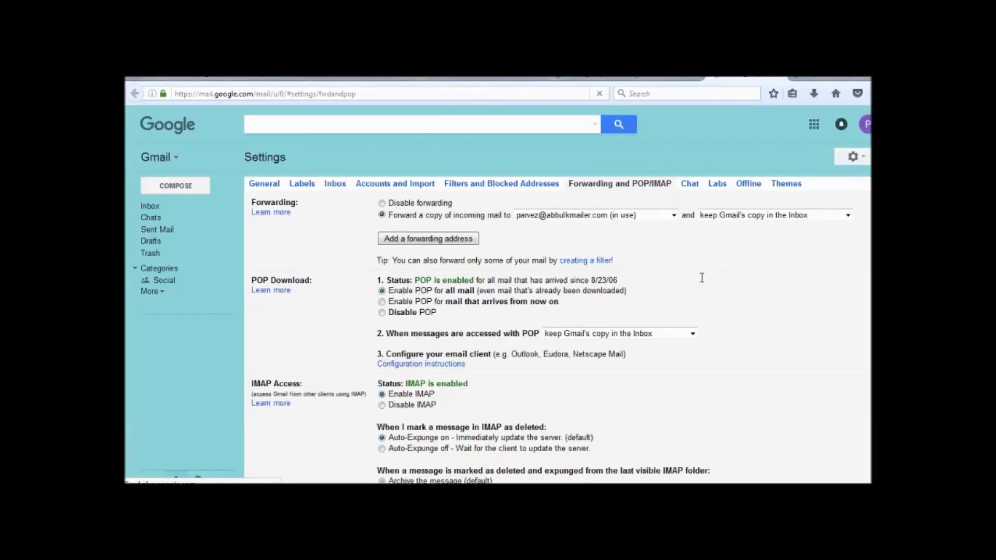
pyautogui.click(828, 78)
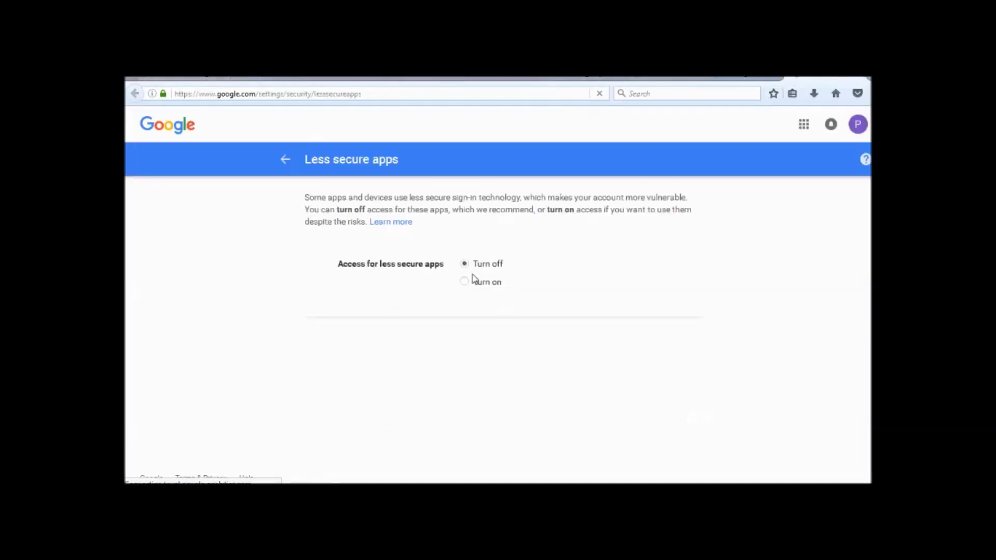
# Turn on less secure app access, then scroll through the guide's Yahoo POP steps.
pyautogui.click(464, 281)
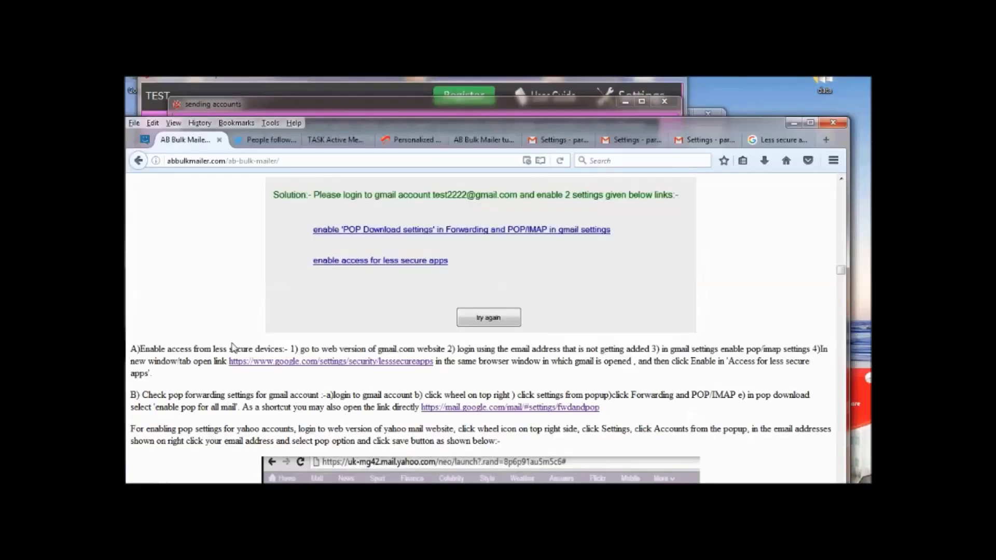
pyautogui.scroll(3, 325, 352)
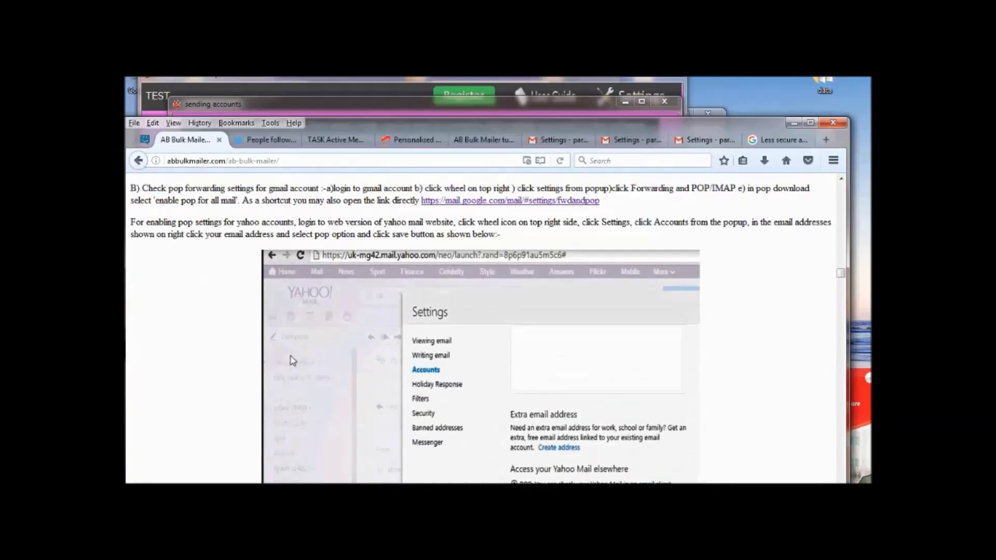
pyautogui.scroll(-5, 334, 322)
pyautogui.scroll(4, 333, 322)
pyautogui.scroll(3, 469, 337)
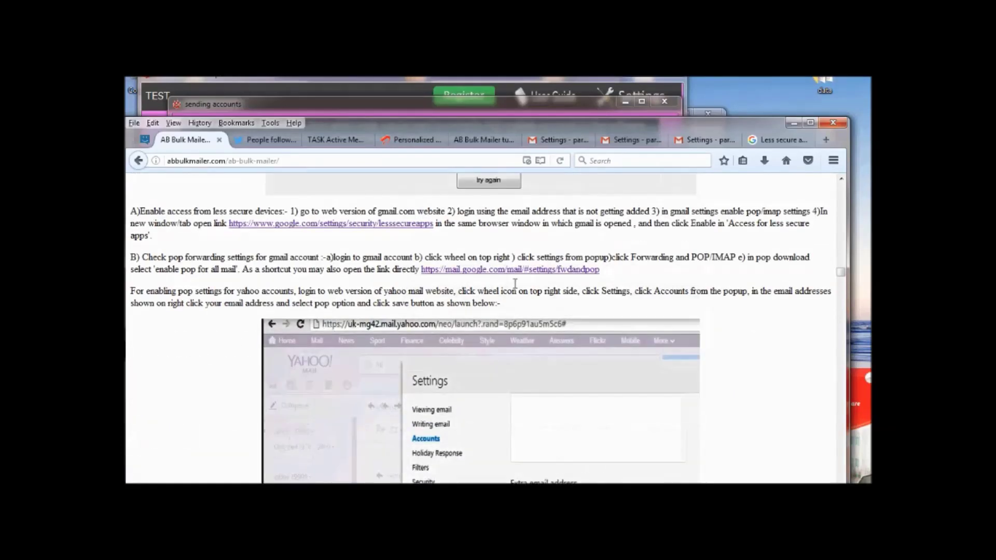
pyautogui.scroll(-10, 532, 287)
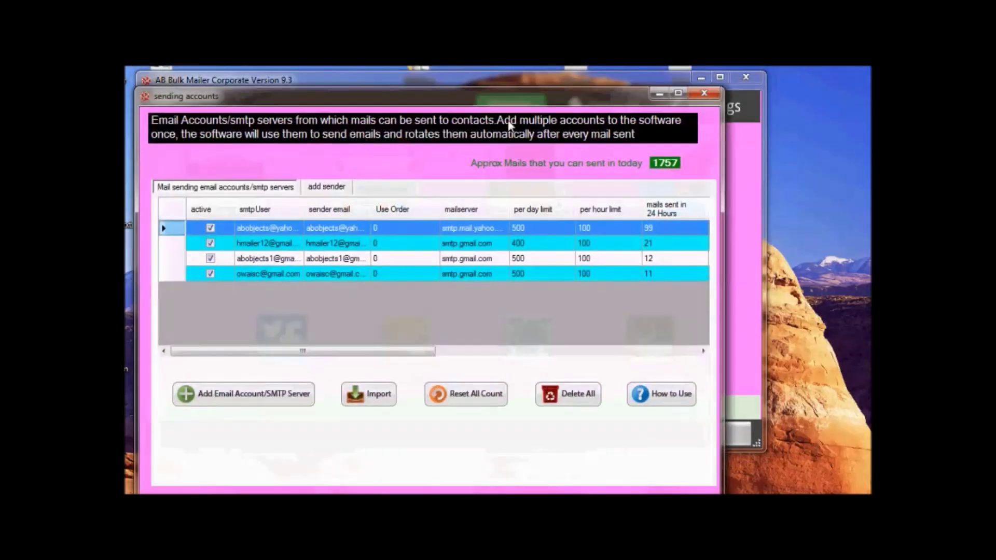
pyautogui.moveTo(506, 100); pyautogui.dragTo(530, 68)
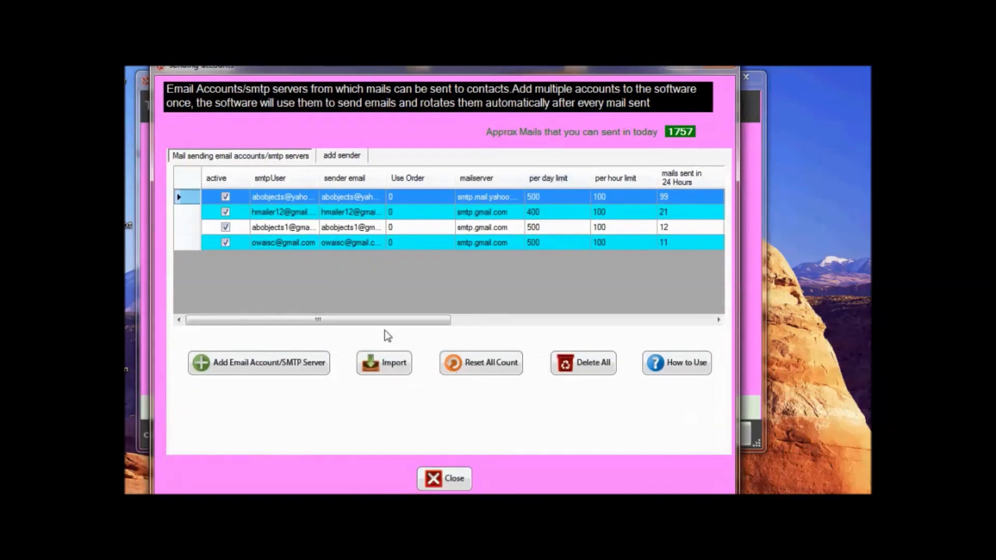
pyautogui.moveTo(385, 319); pyautogui.dragTo(443, 320)
pyautogui.click(506, 200)
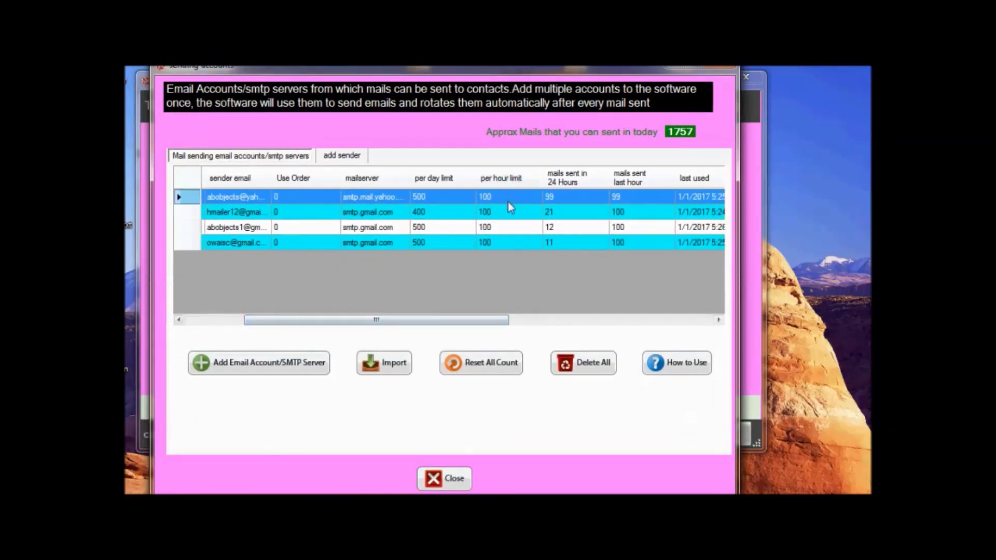
pyautogui.click(445, 481)
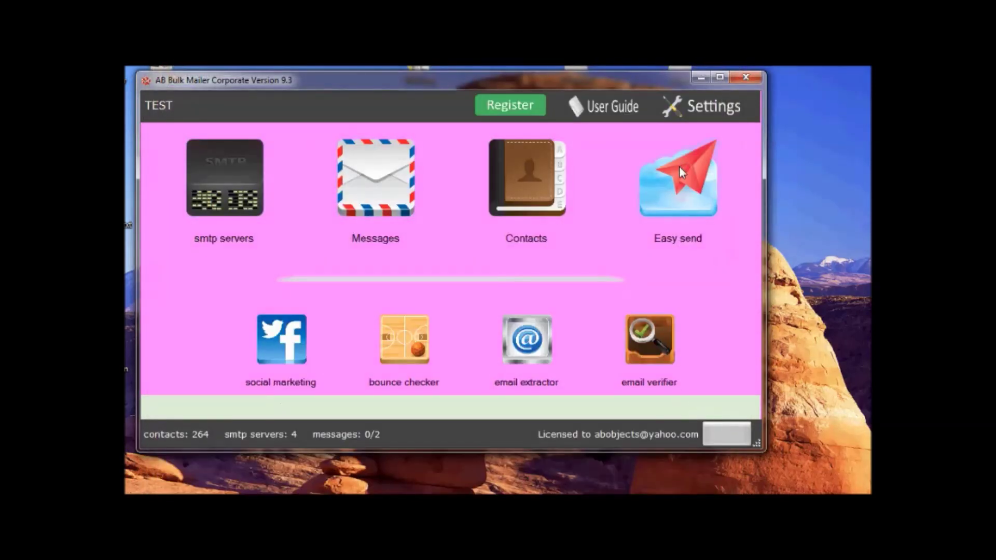
# Move all 264 contacts to recipients in Easy send, tick the software update newsletter, and send it.
pyautogui.click(679, 187)
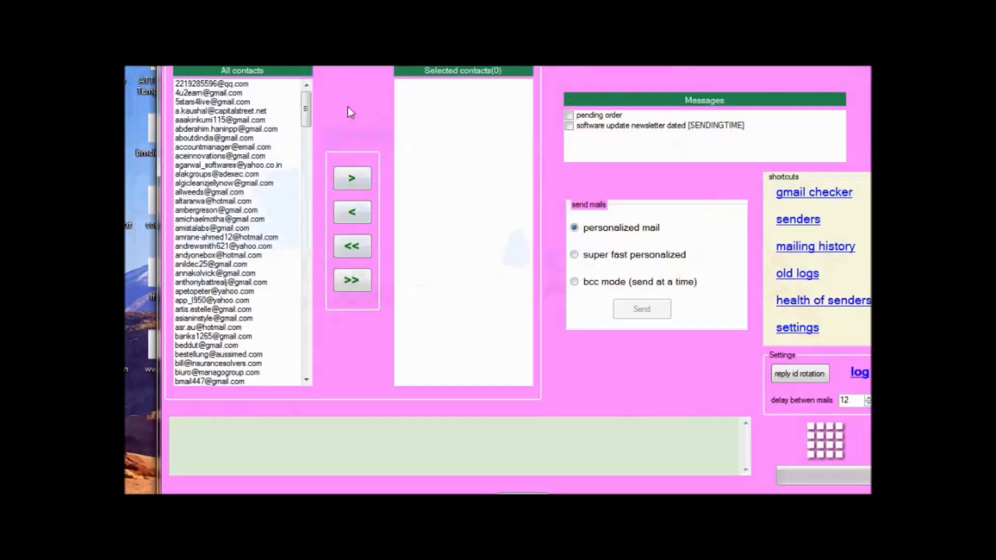
pyautogui.click(353, 280)
pyautogui.click(568, 116)
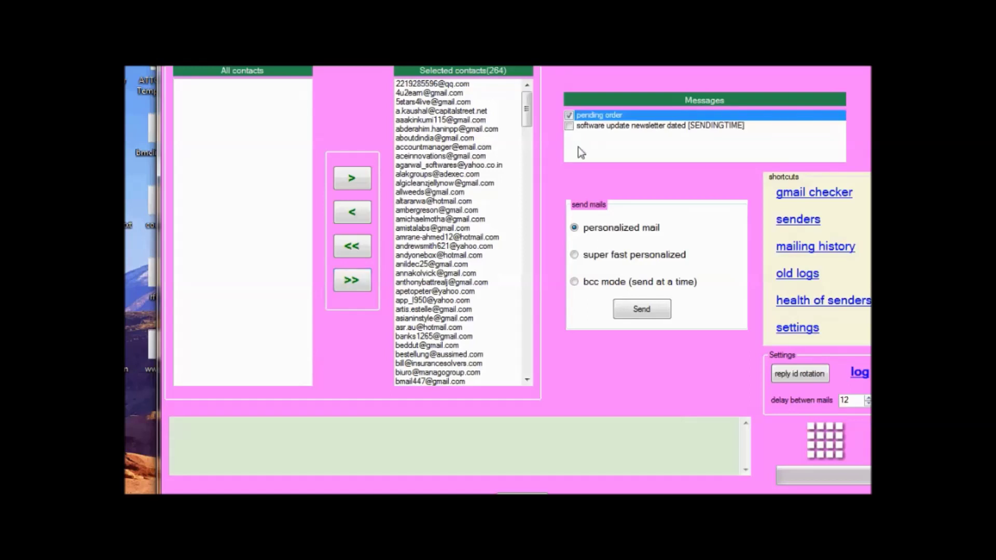
pyautogui.click(569, 125)
pyautogui.click(569, 116)
pyautogui.click(646, 308)
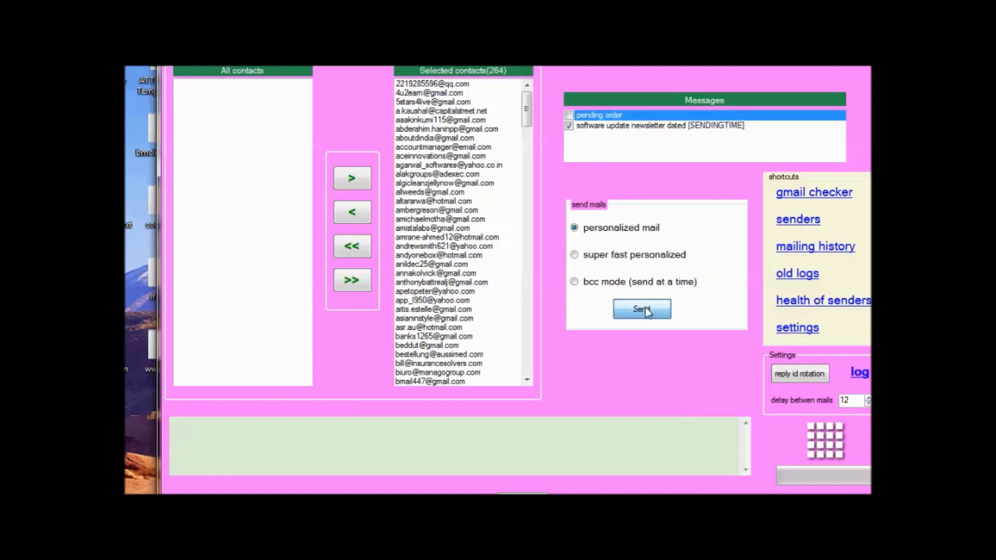
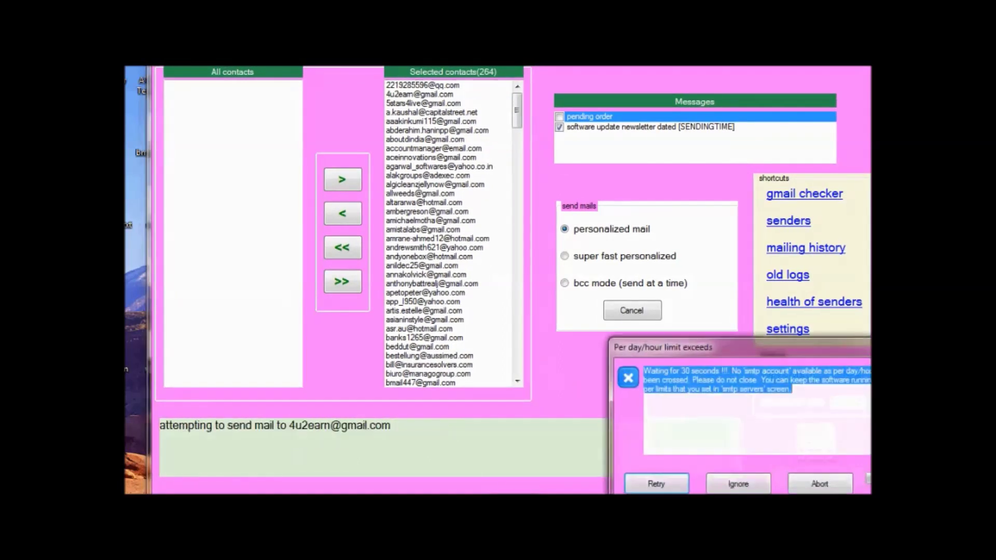
# Move the sending-limit warning aside and open the list of SMTP sending accounts.
pyautogui.moveTo(698, 355); pyautogui.dragTo(364, 176)
pyautogui.click(406, 211)
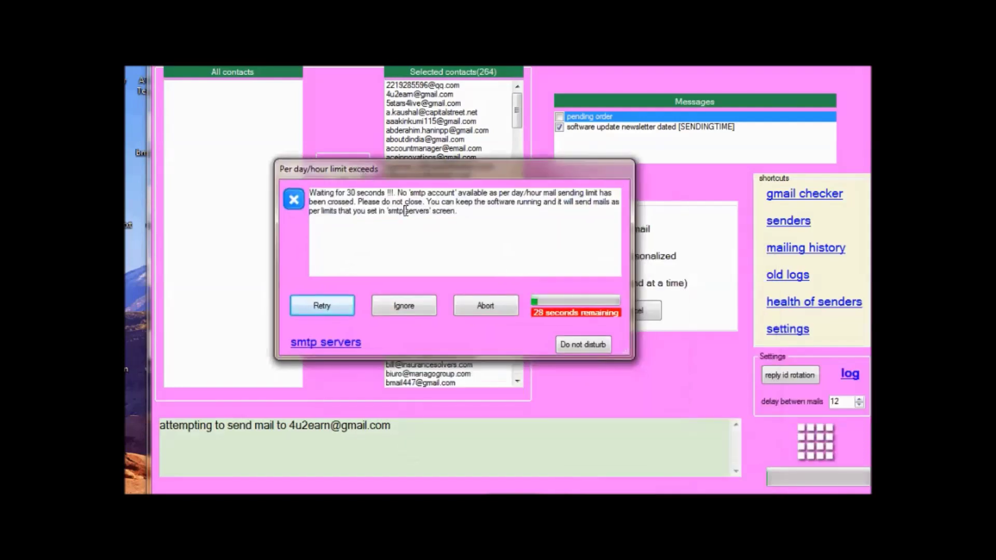
pyautogui.click(519, 239)
pyautogui.click(341, 344)
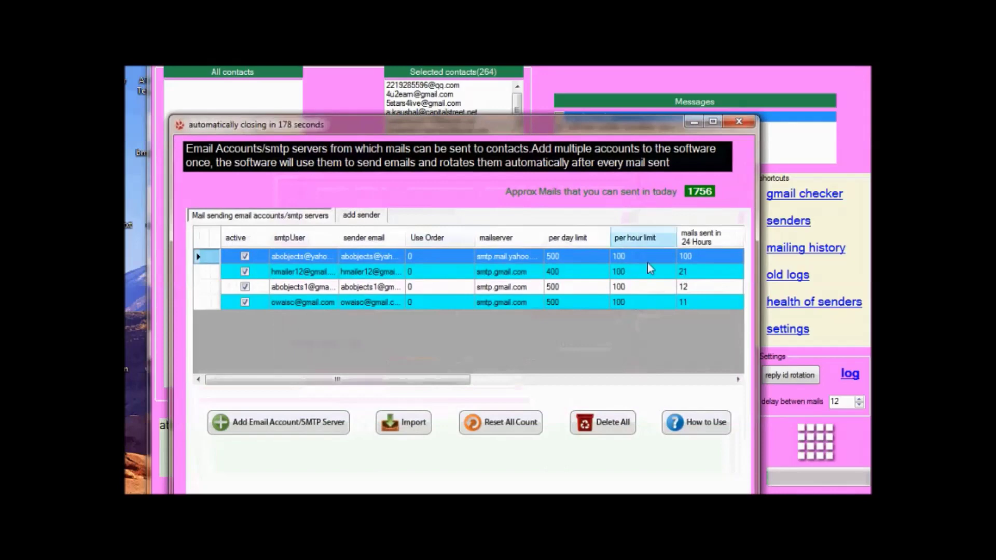
# Lower two Gmail senders' mails-sent-last-hour counts to 8 and 7, sort by that column, and close.
pyautogui.moveTo(452, 383); pyautogui.dragTo(553, 393)
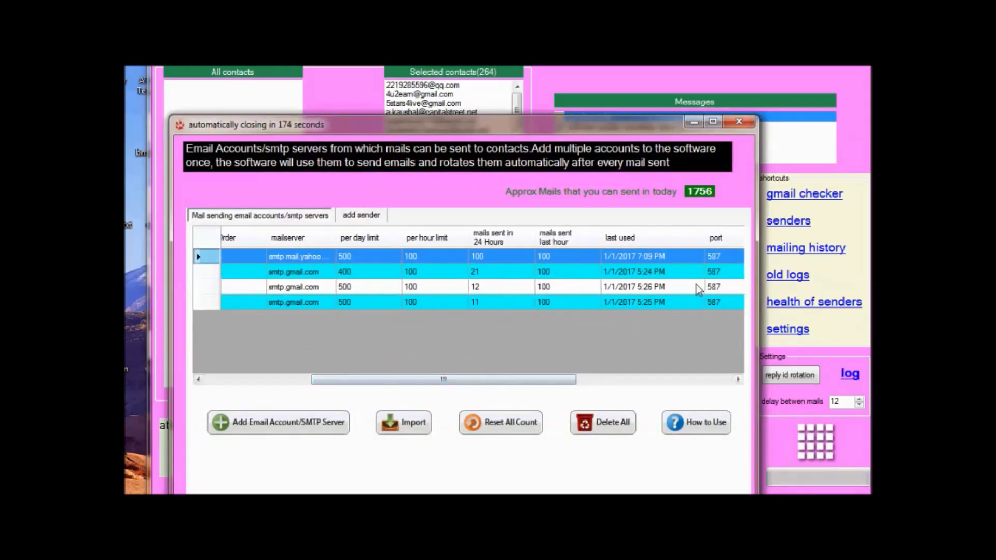
pyautogui.click(562, 286)
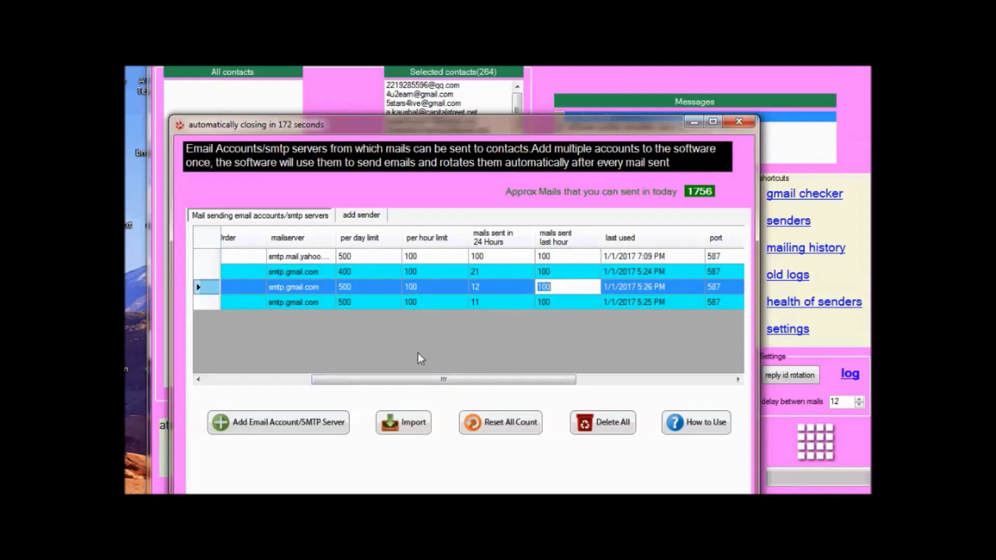
pyautogui.click(553, 273)
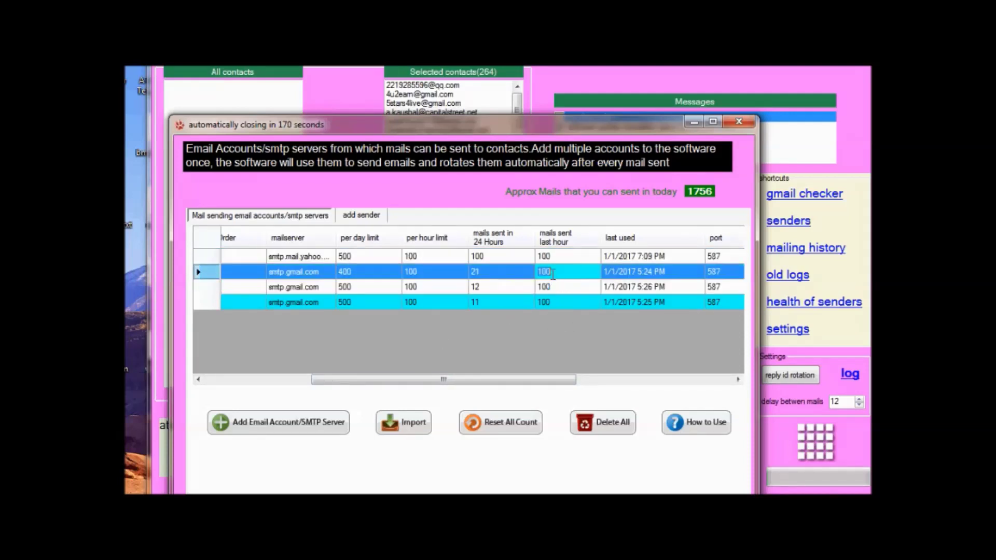
pyautogui.write('8')
pyautogui.click(552, 289)
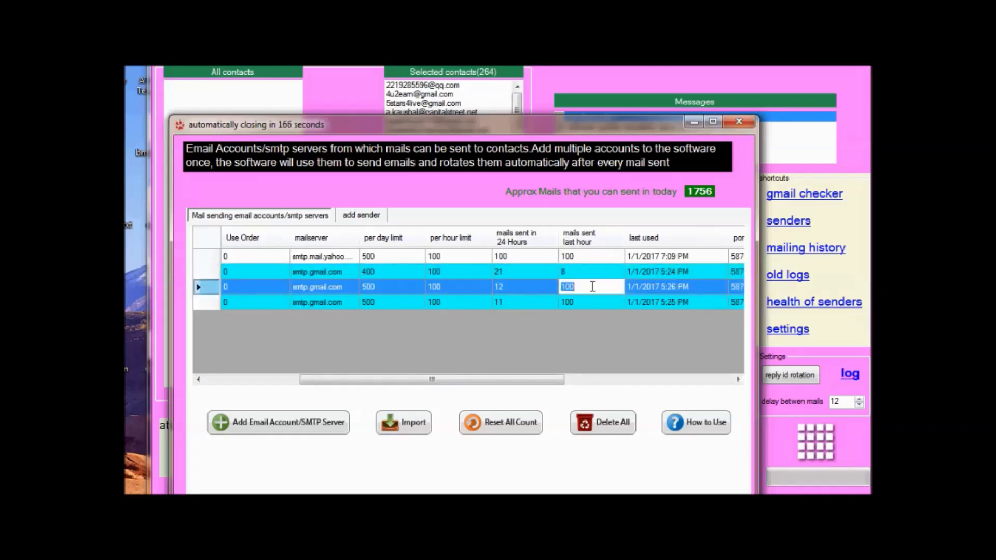
pyautogui.write('7')
pyautogui.click(580, 238)
pyautogui.click(581, 304)
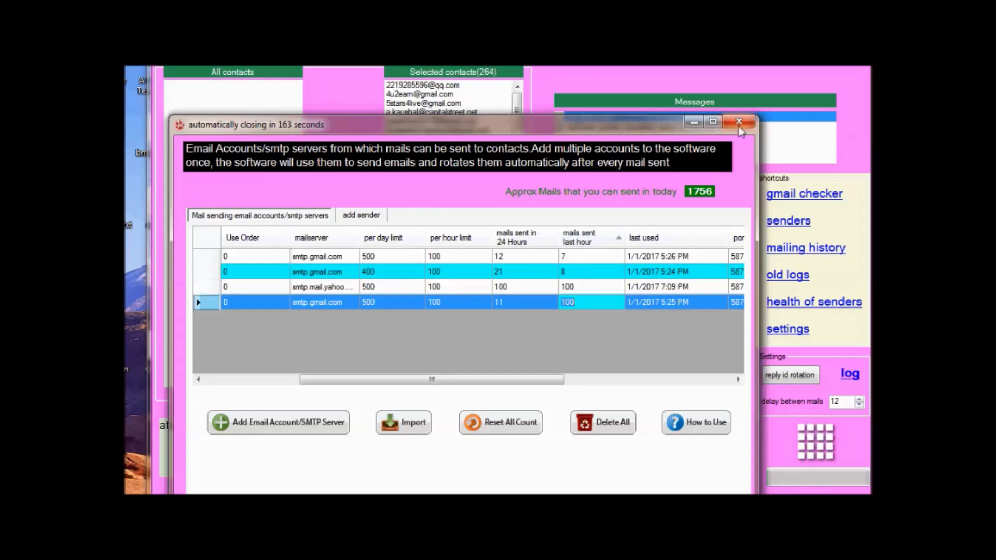
pyautogui.click(739, 122)
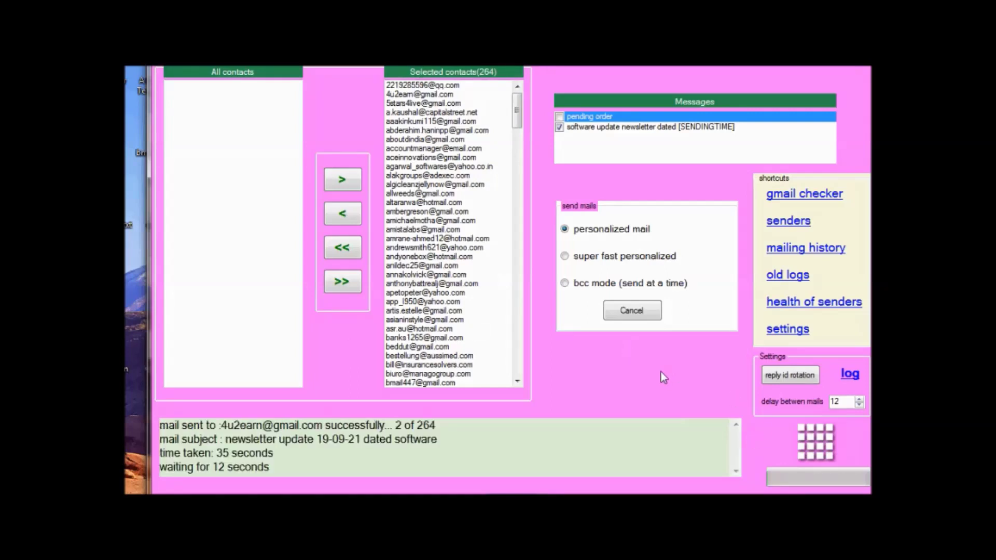
# Review the old sending logs and sent-mail history, then check the senders' health.
pyautogui.click(789, 279)
pyautogui.click(778, 250)
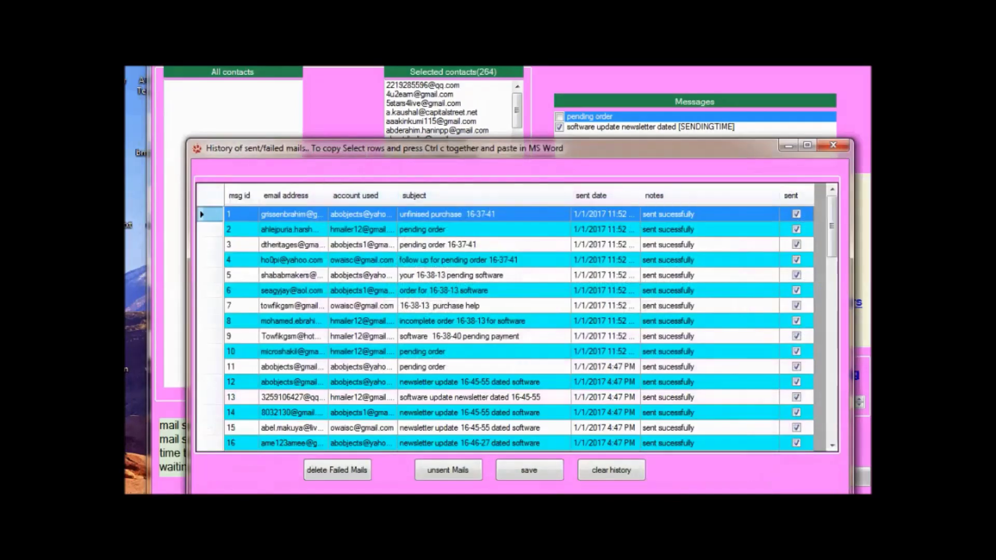
pyautogui.click(834, 146)
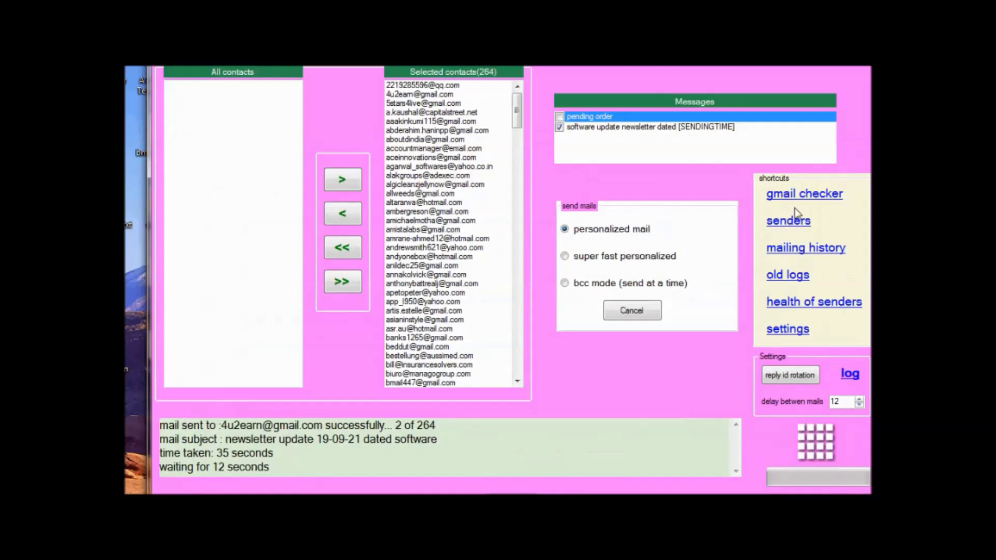
pyautogui.click(795, 302)
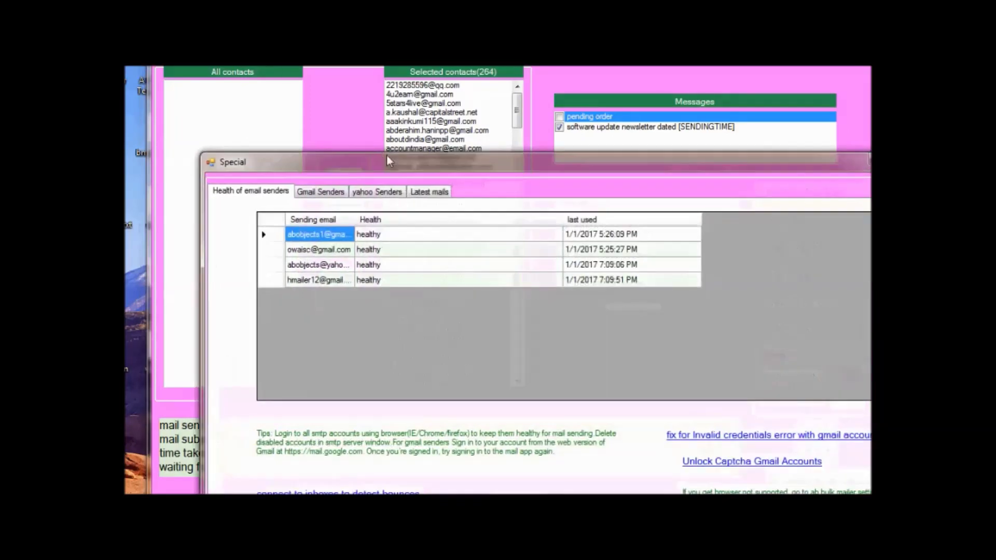
# Inspect the Gmail and Yahoo sender inboxes and the latest mails with bounced addresses.
pyautogui.moveTo(389, 161); pyautogui.dragTo(317, 74)
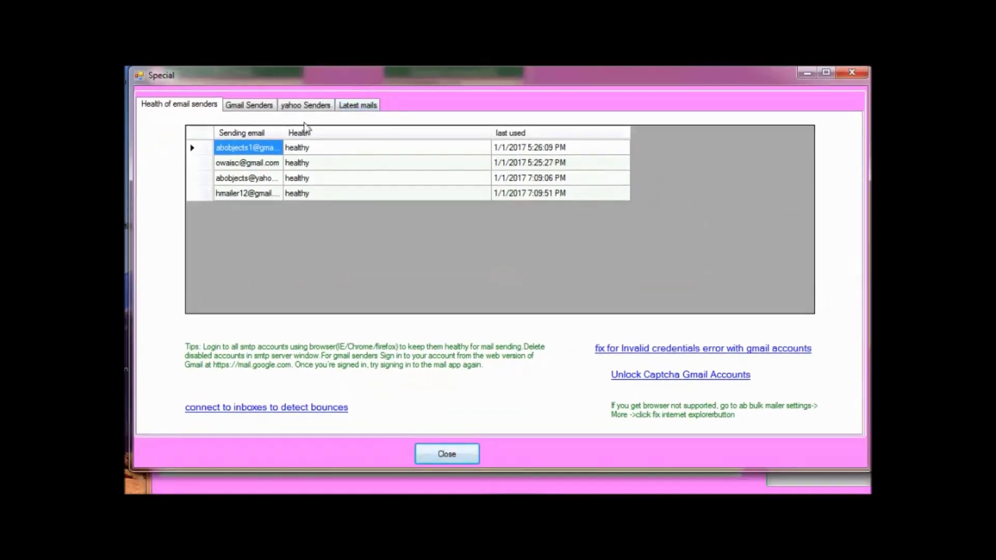
pyautogui.click(248, 109)
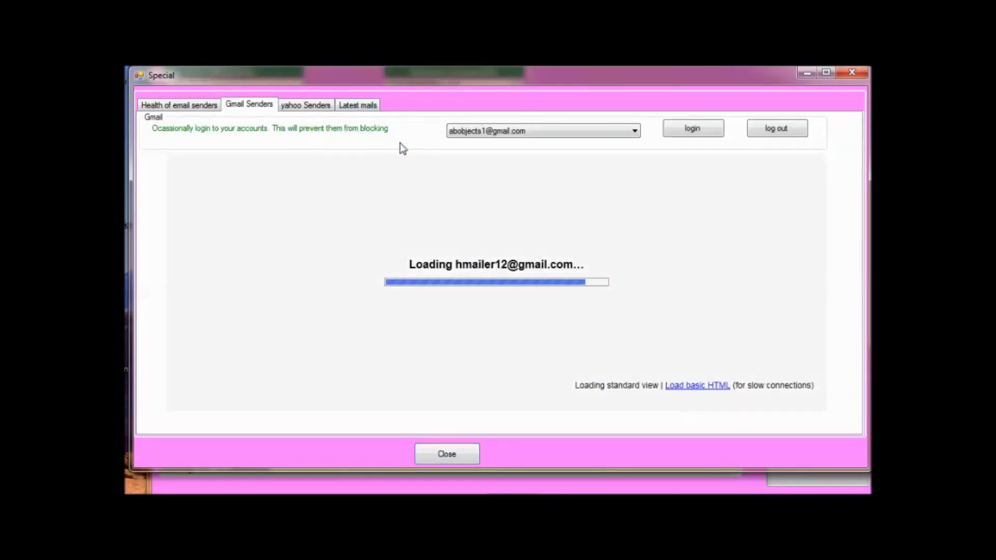
pyautogui.click(303, 106)
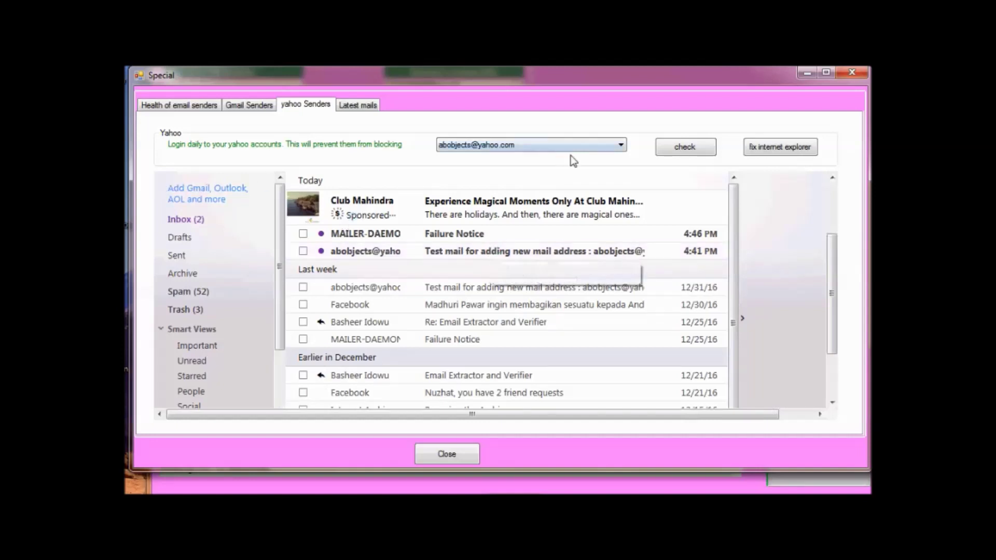
pyautogui.click(523, 146)
pyautogui.click(523, 145)
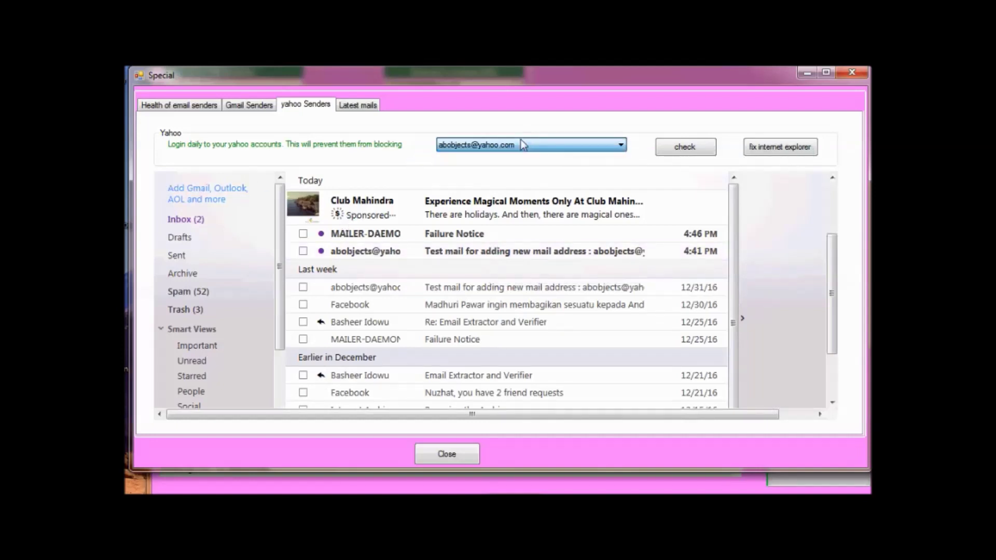
pyautogui.click(363, 103)
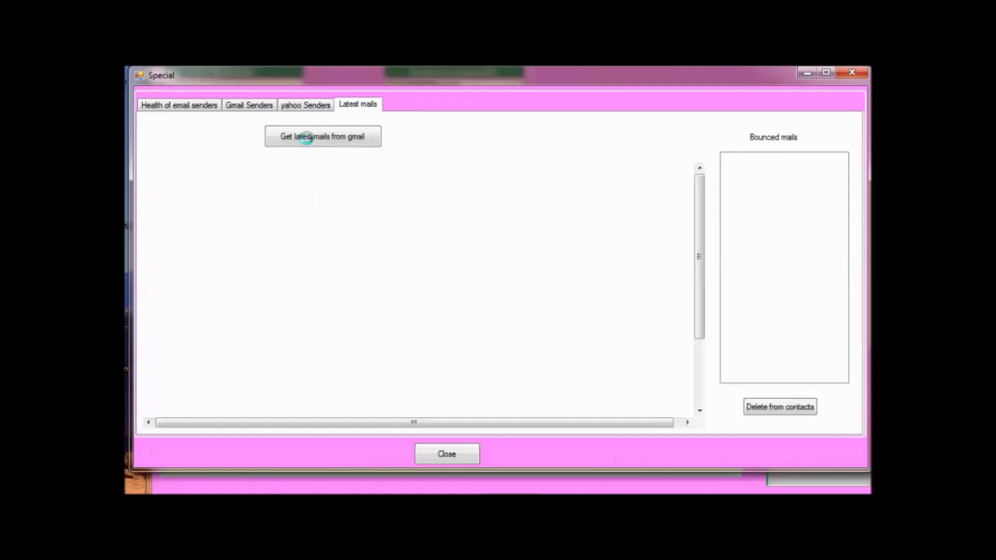
# Close the sender health window and tick the software update newsletter.
pyautogui.moveTo(700, 228); pyautogui.dragTo(700, 382)
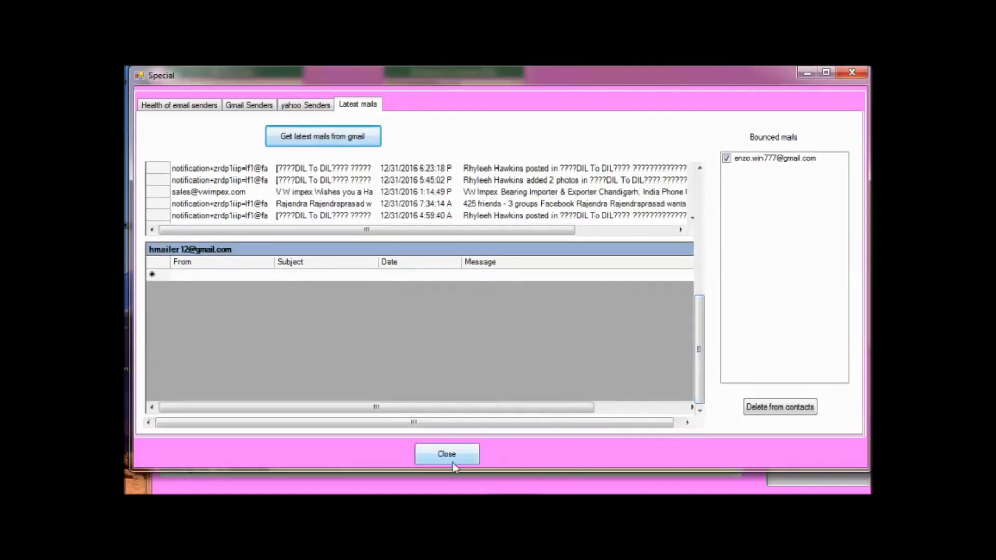
pyautogui.click(452, 463)
pyautogui.click(571, 127)
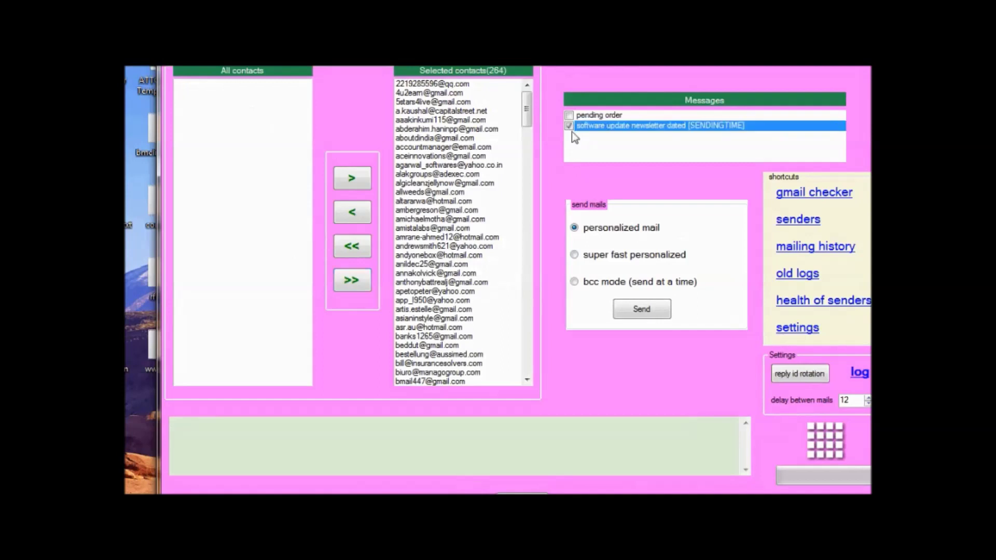
# Switch to bcc mode, enter 90 in the batch-size box, and start sending the newsletter.
pyautogui.click(590, 282)
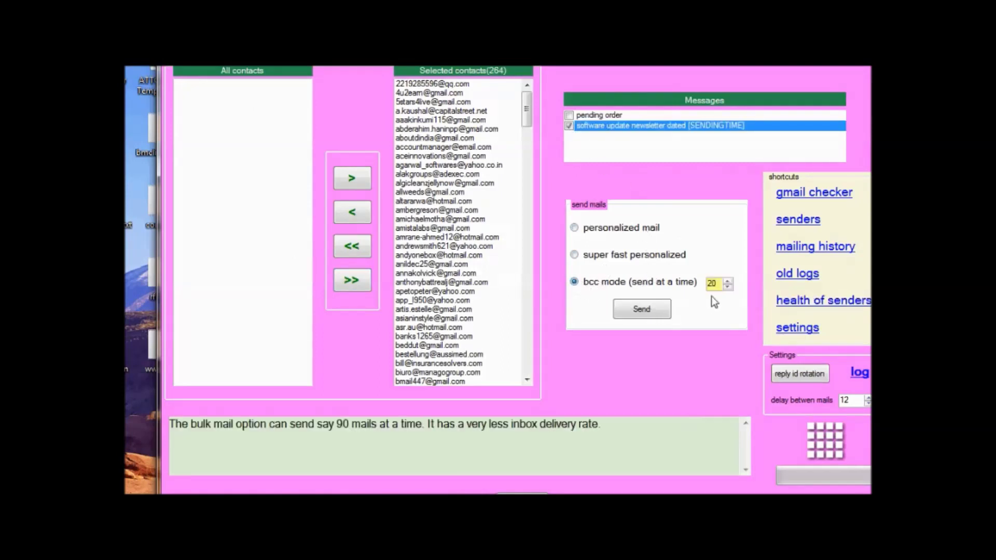
pyautogui.write('90')
pyautogui.click(641, 311)
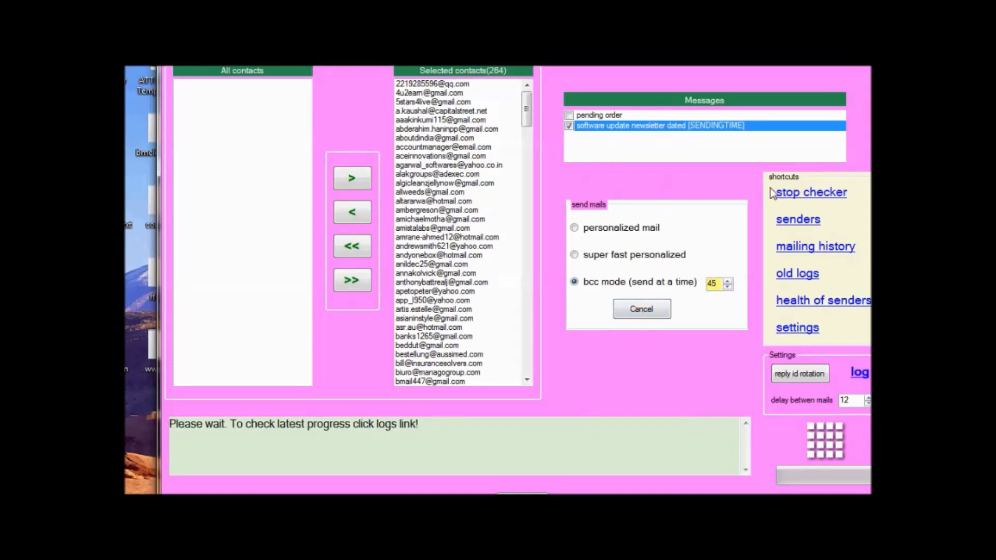
# Move the Gmail checker aside and review the sending progress log in Notepad.
pyautogui.moveTo(423, 100); pyautogui.dragTo(603, 231)
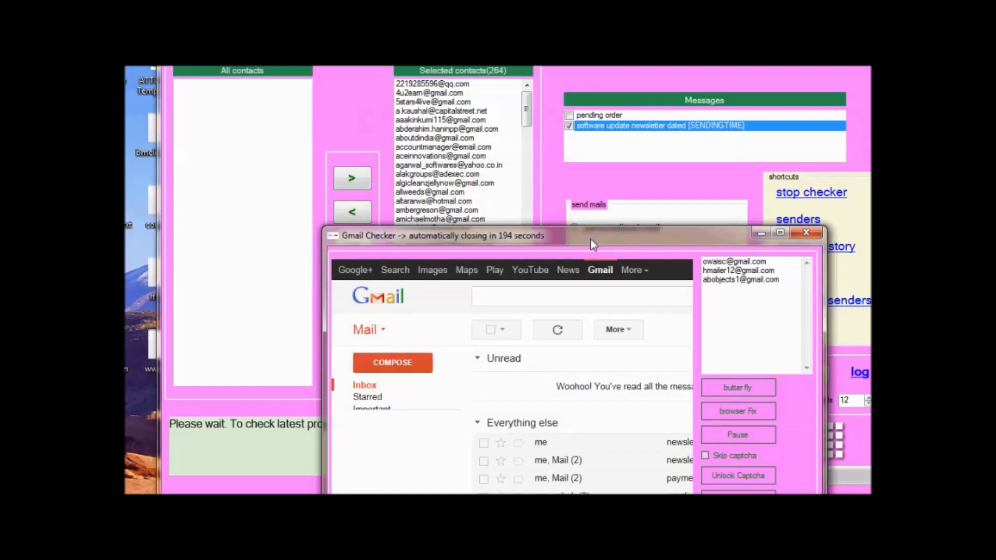
pyautogui.click(858, 373)
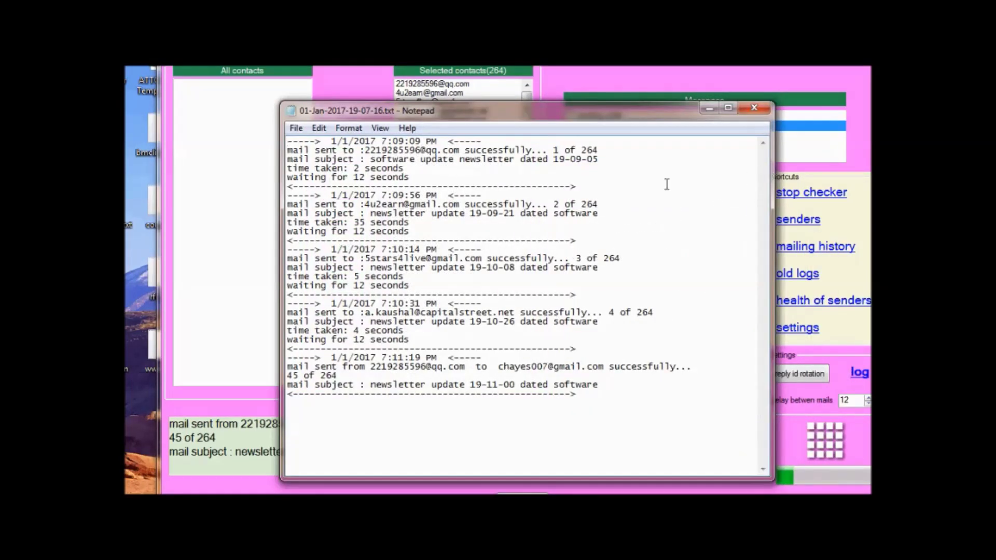
pyautogui.click(754, 108)
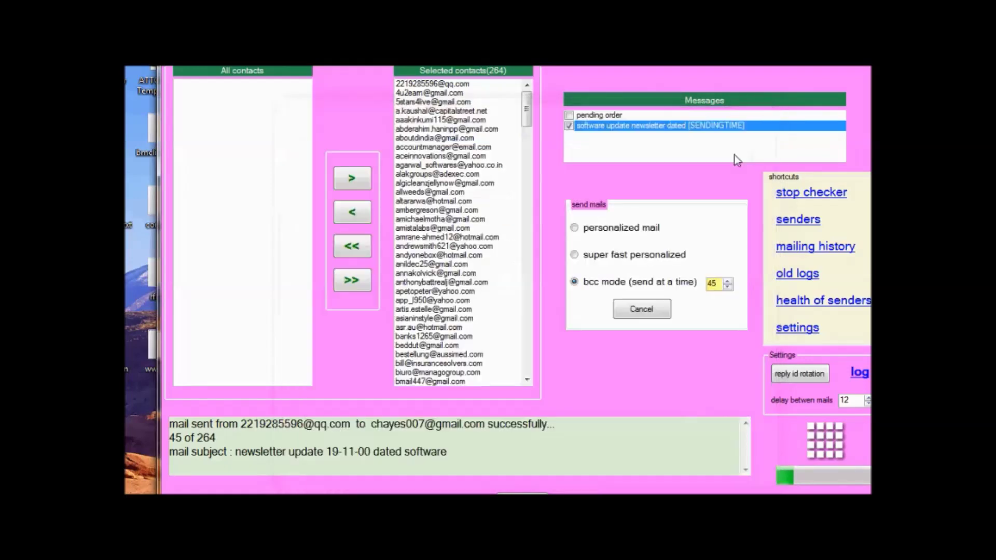
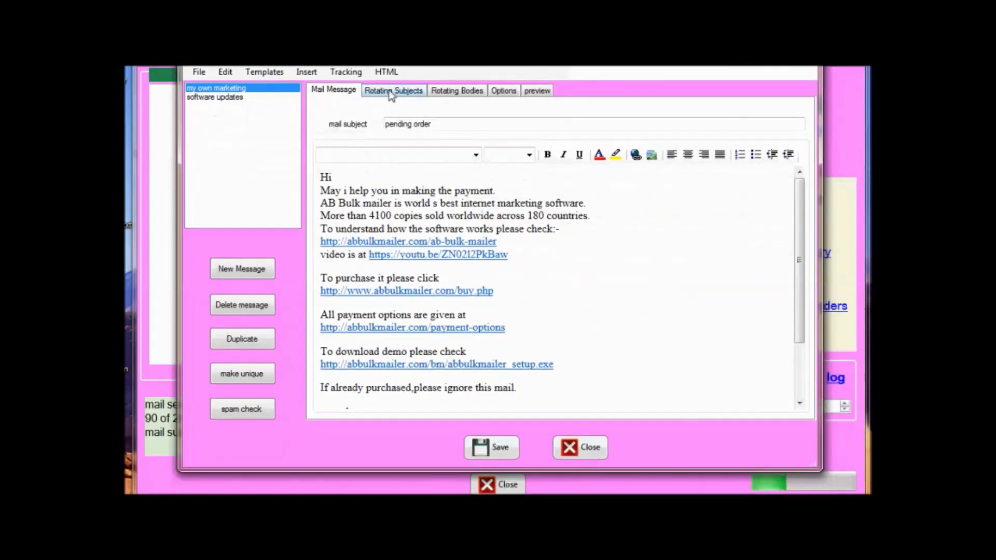
# Review the Rotating Subjects and Rotating Bodies tabs, then select the friendly name 'my own marketing' on Options.
pyautogui.click(393, 92)
pyautogui.click(456, 91)
pyautogui.click(504, 91)
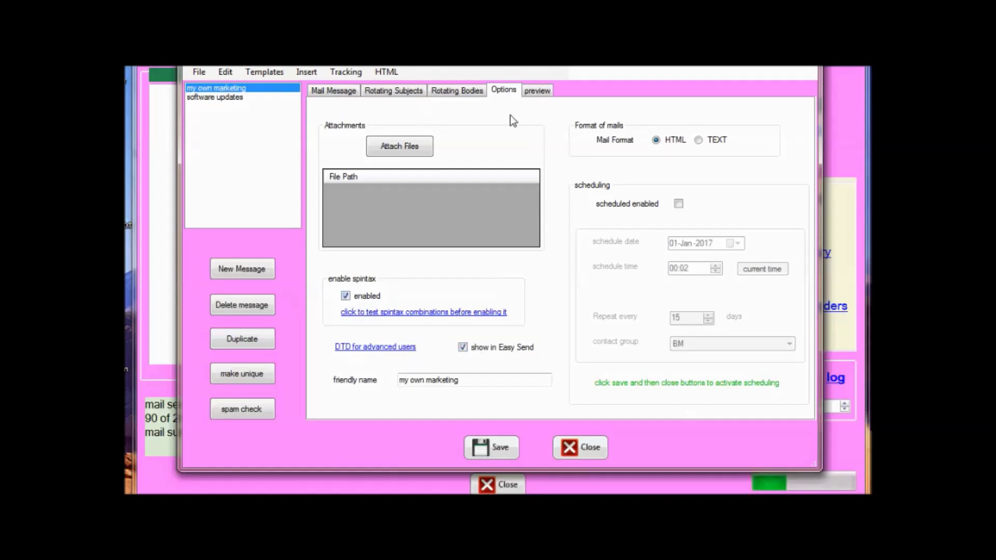
pyautogui.click(475, 93)
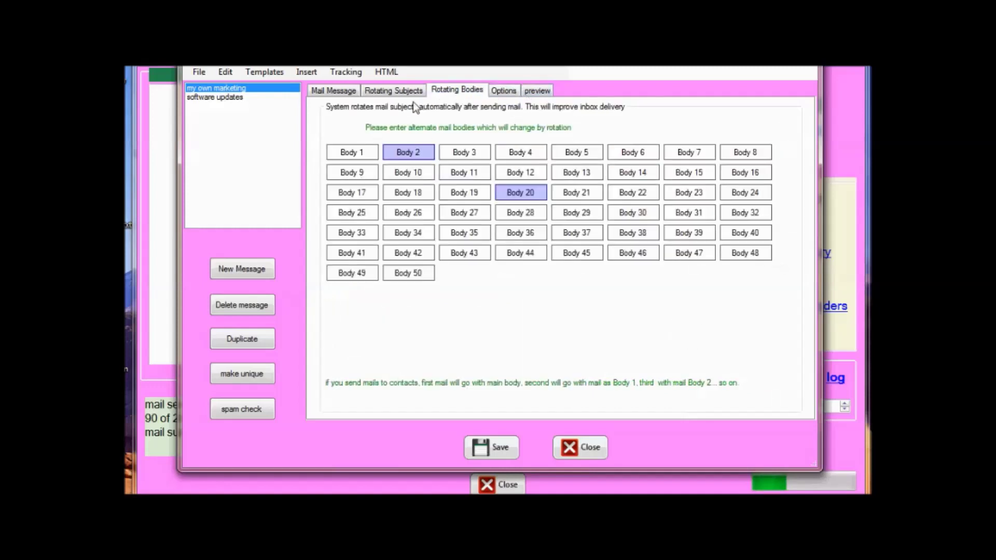
pyautogui.click(503, 92)
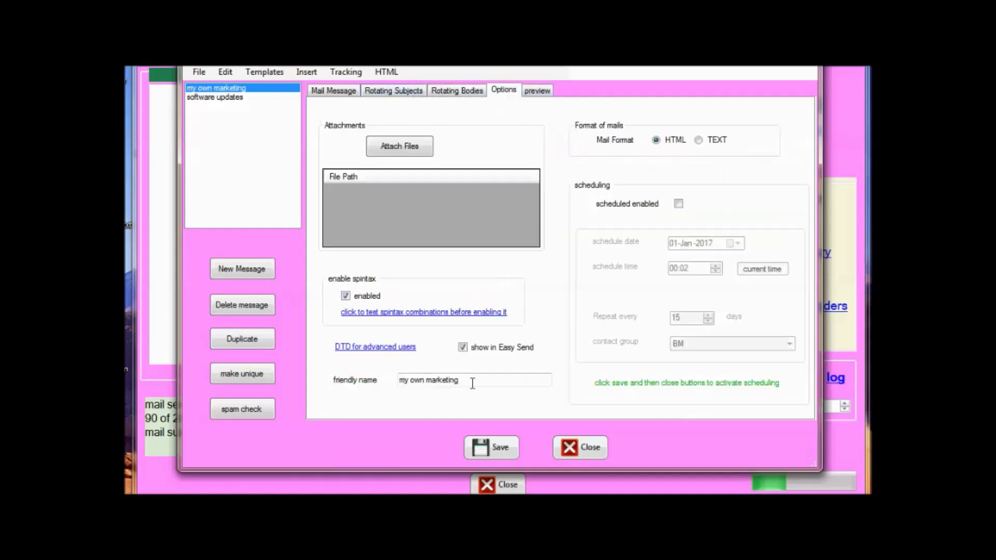
pyautogui.moveTo(472, 380); pyautogui.dragTo(310, 371)
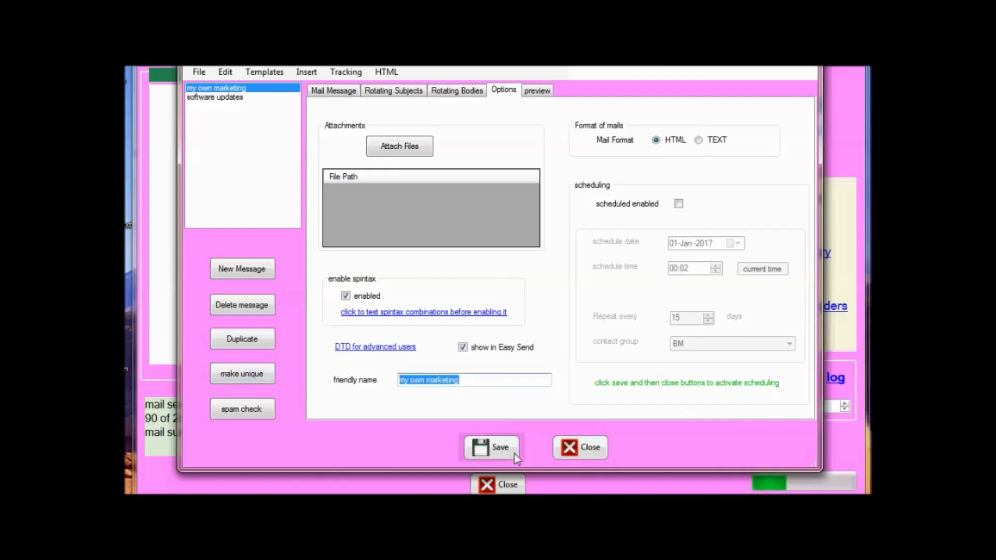
# Enable scheduling (01-Jan-2017, 00:02, every 15 days), keep contact group BM, and close the editor.
pyautogui.click(677, 204)
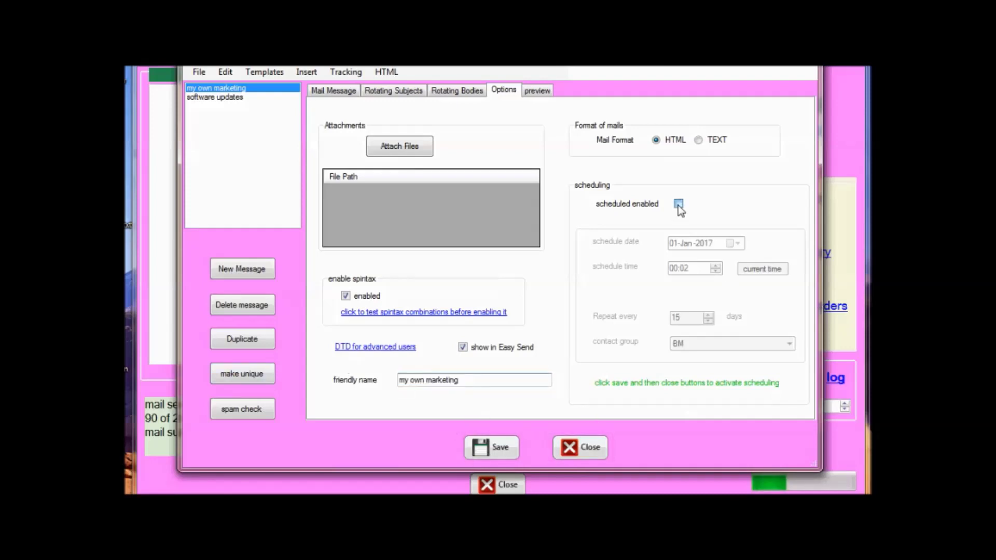
pyautogui.click(776, 351)
pyautogui.click(779, 352)
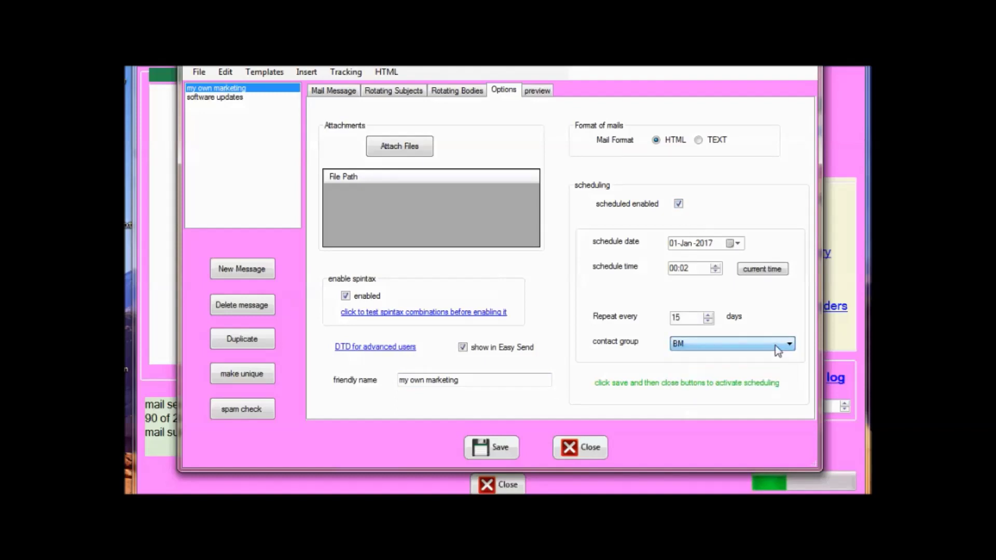
pyautogui.click(779, 352)
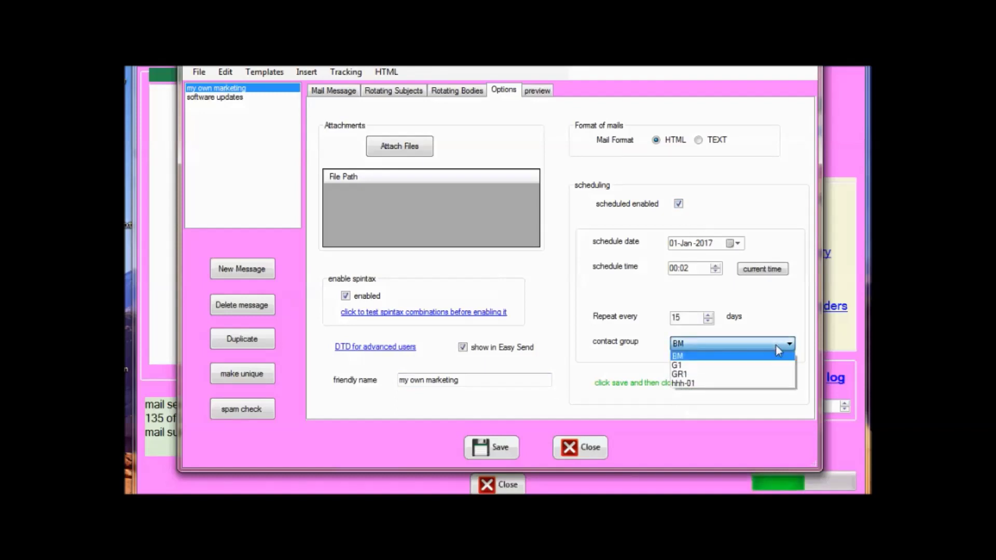
pyautogui.click(575, 450)
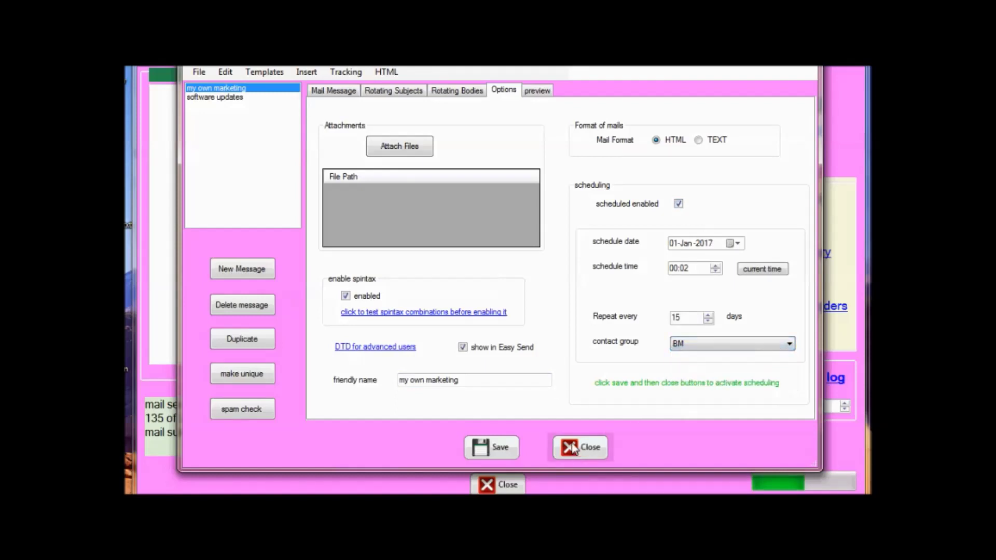
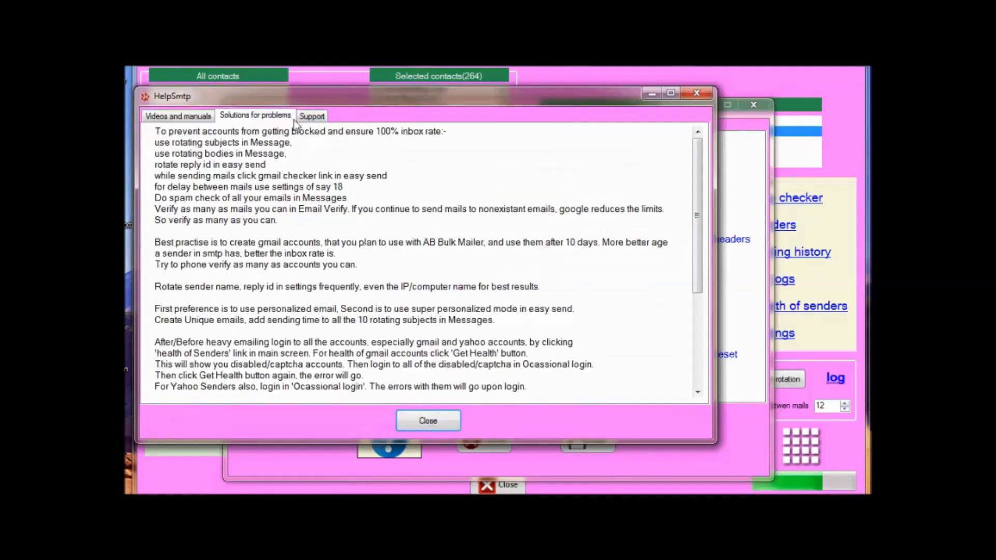
# Switch the HelpSmtp window to the Support tab to read its troubleshooting help.
pyautogui.click(314, 116)
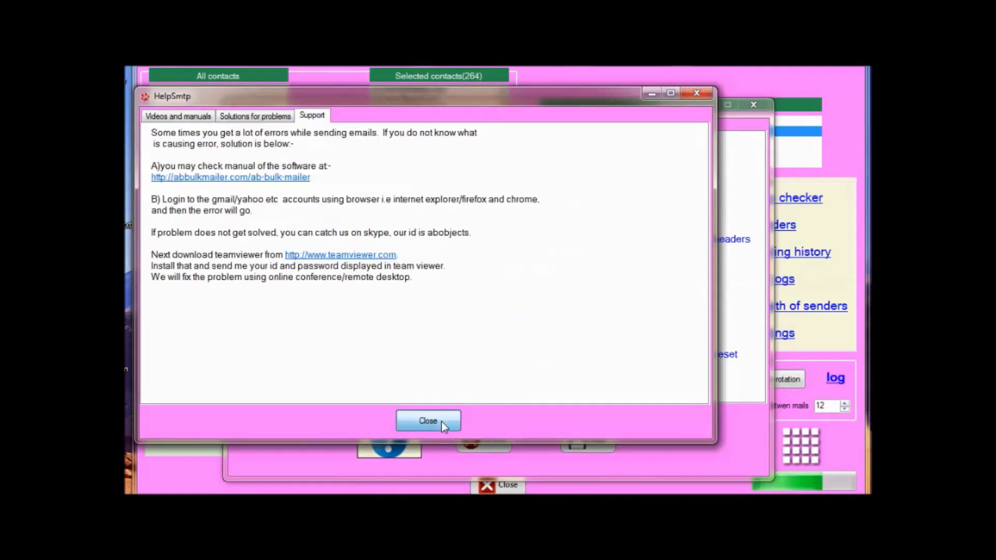
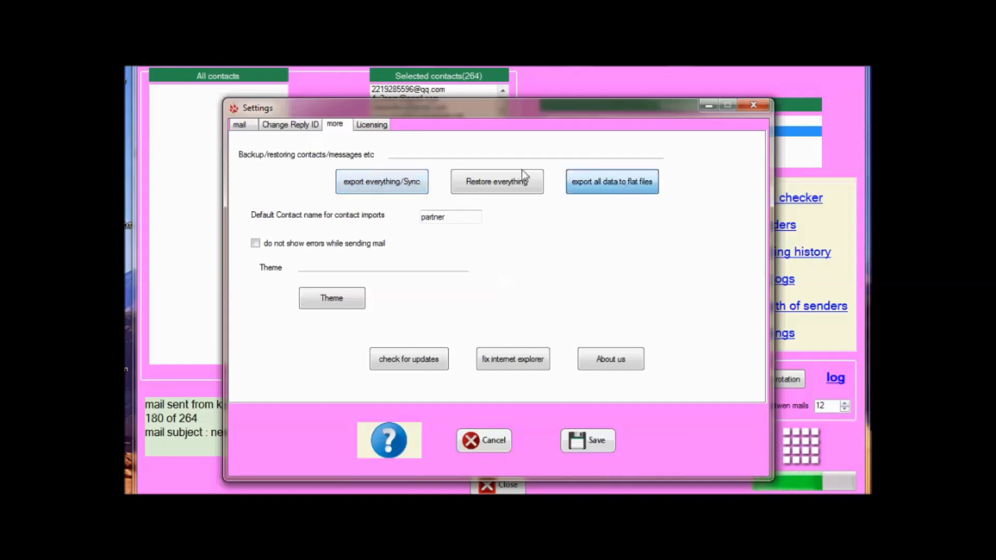
# Export all data to flat files, then open the Import from Excel window for contacts.
pyautogui.click(592, 188)
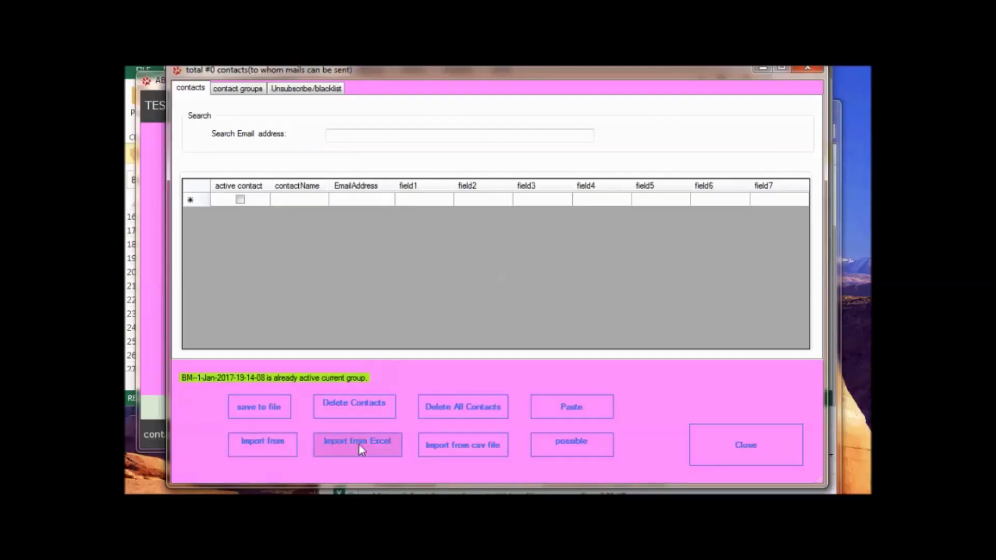
pyautogui.click(374, 445)
pyautogui.moveTo(444, 139); pyautogui.dragTo(437, 92)
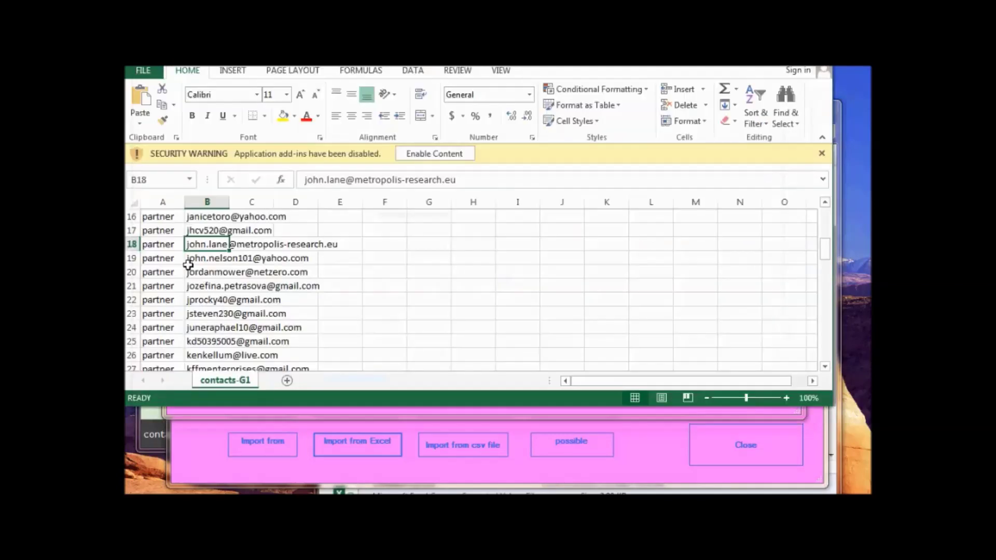
# Widen column C of the contacts-G1 sheet in Excel, then return to the import window.
pyautogui.click(152, 235)
pyautogui.click(238, 242)
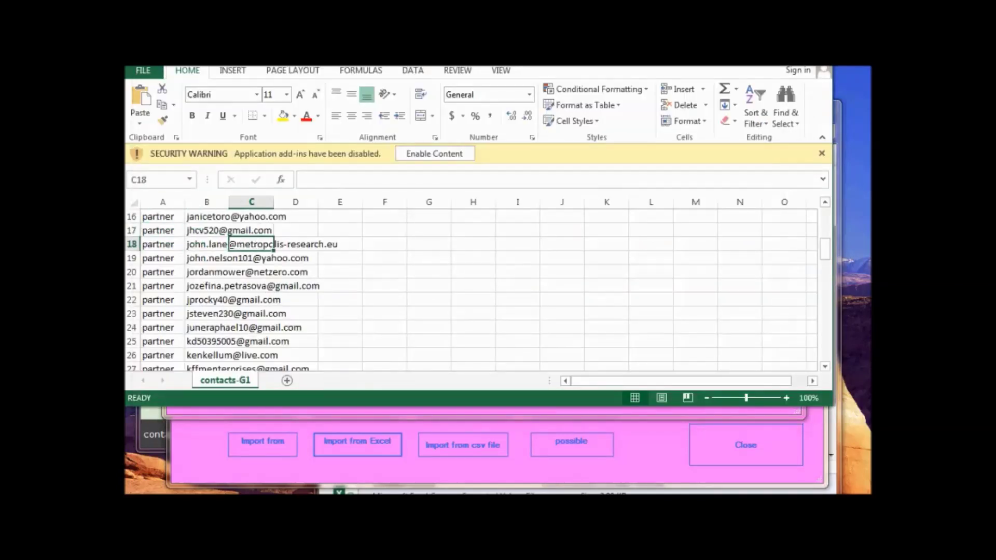
pyautogui.press('Down')
pyautogui.press('Down')
pyautogui.press('Left')
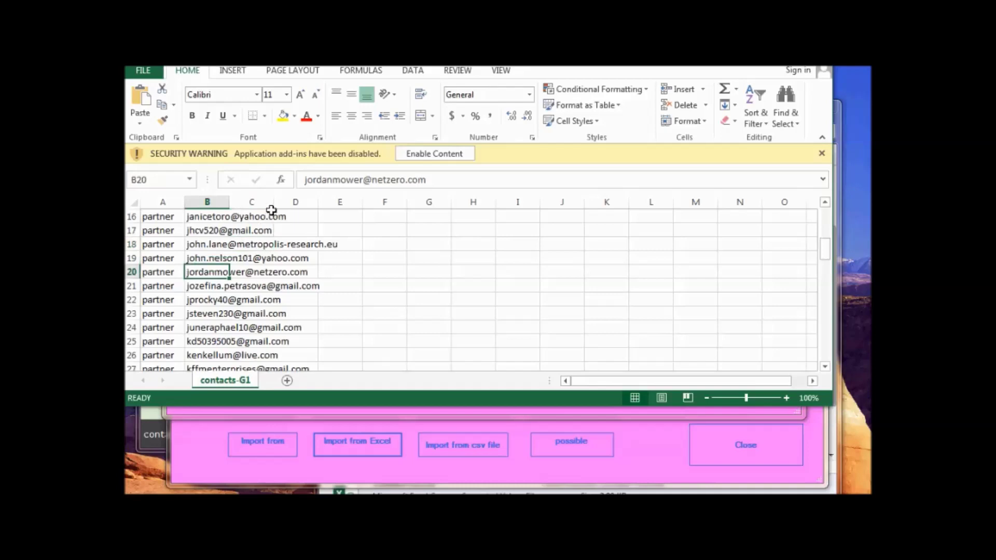
pyautogui.moveTo(275, 200); pyautogui.dragTo(394, 203)
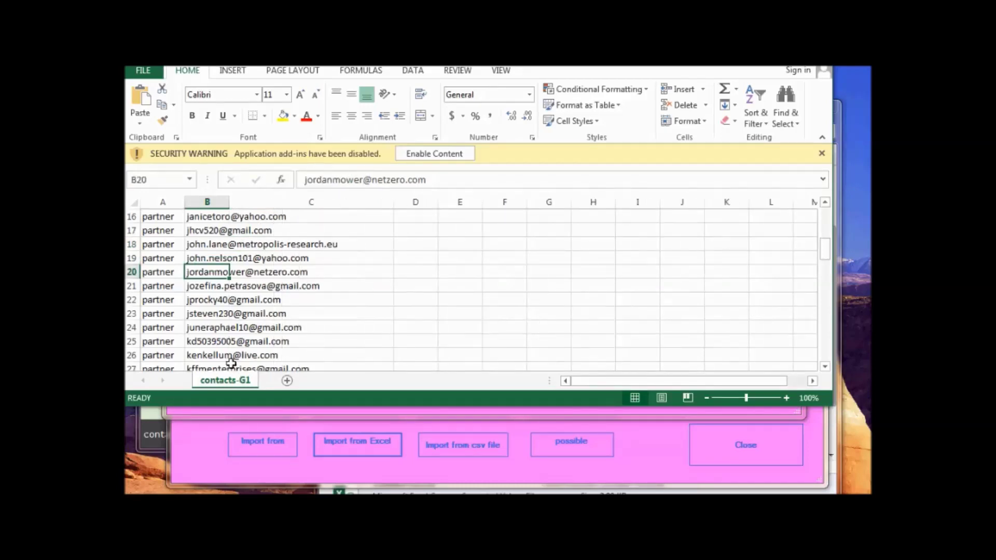
pyautogui.click(233, 248)
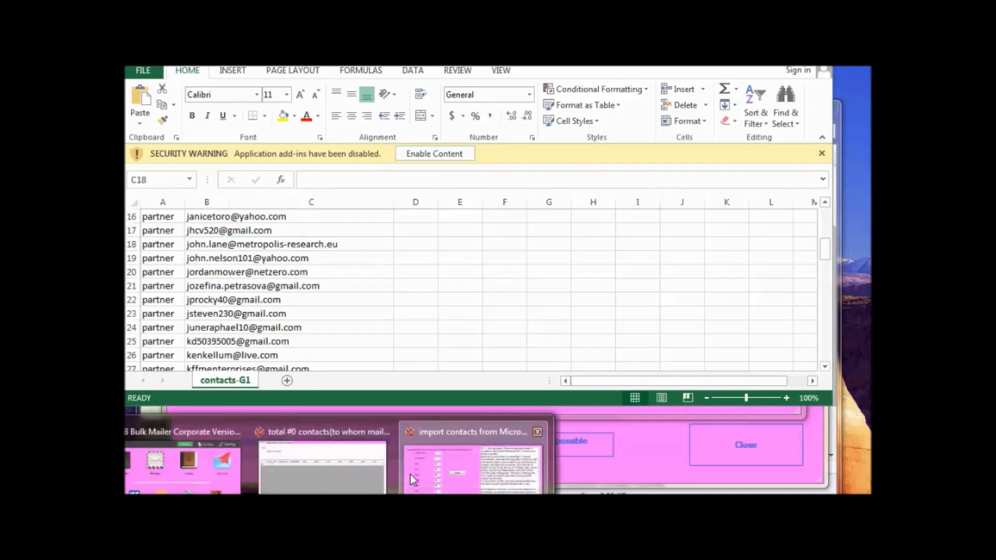
pyautogui.click(410, 475)
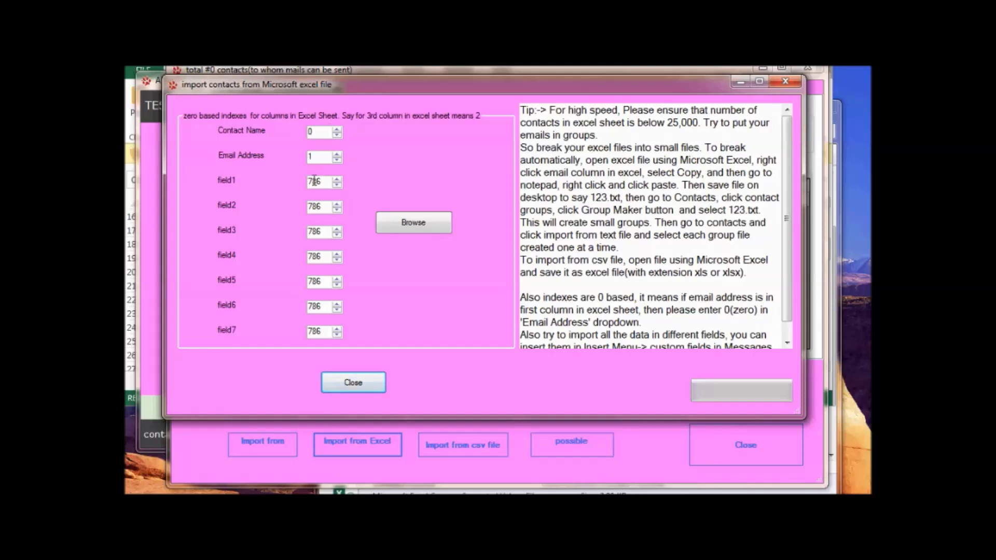
# Check the contacts-G1 sheet's columns and cell C6 in Excel before returning to the import window.
pyautogui.click(408, 225)
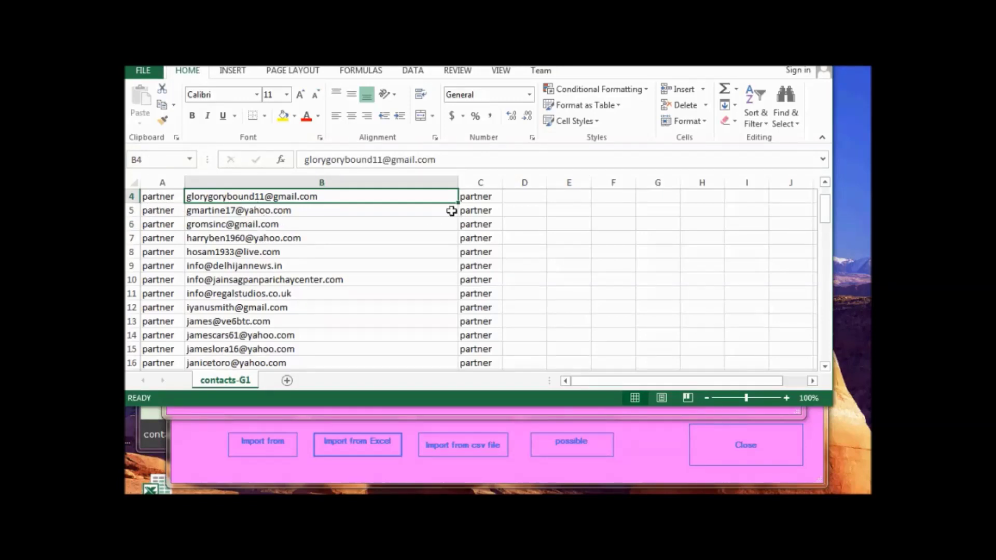
pyautogui.click(478, 183)
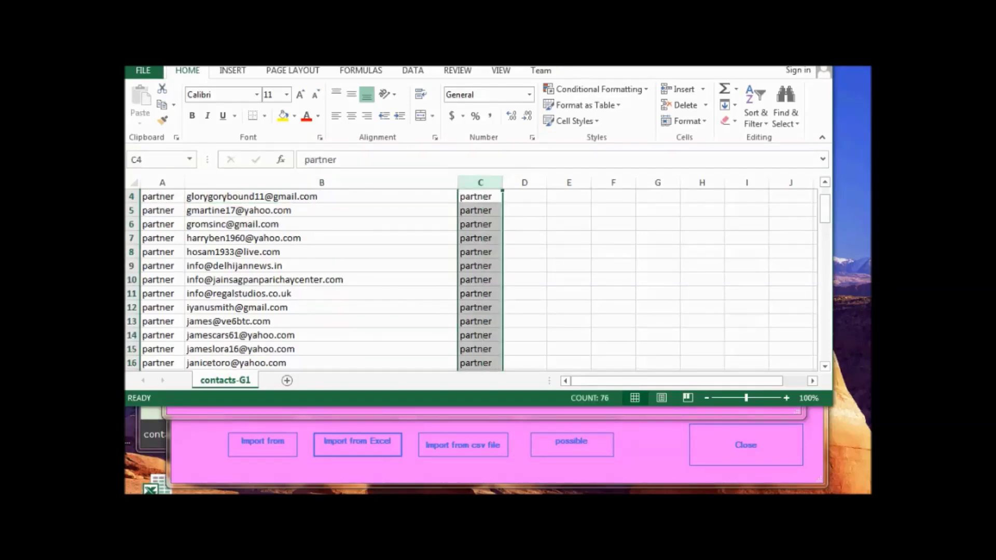
pyautogui.click(165, 219)
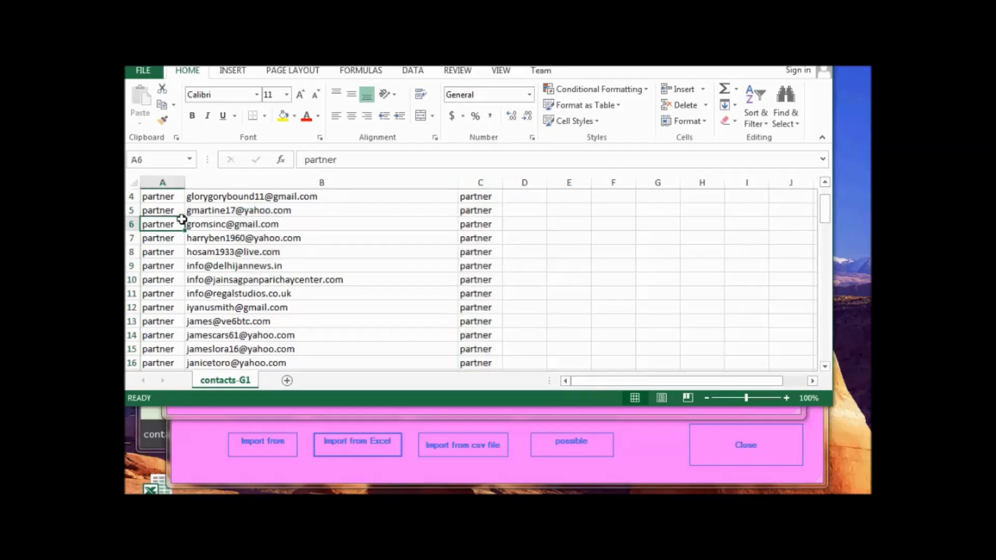
pyautogui.click(221, 221)
pyautogui.click(490, 224)
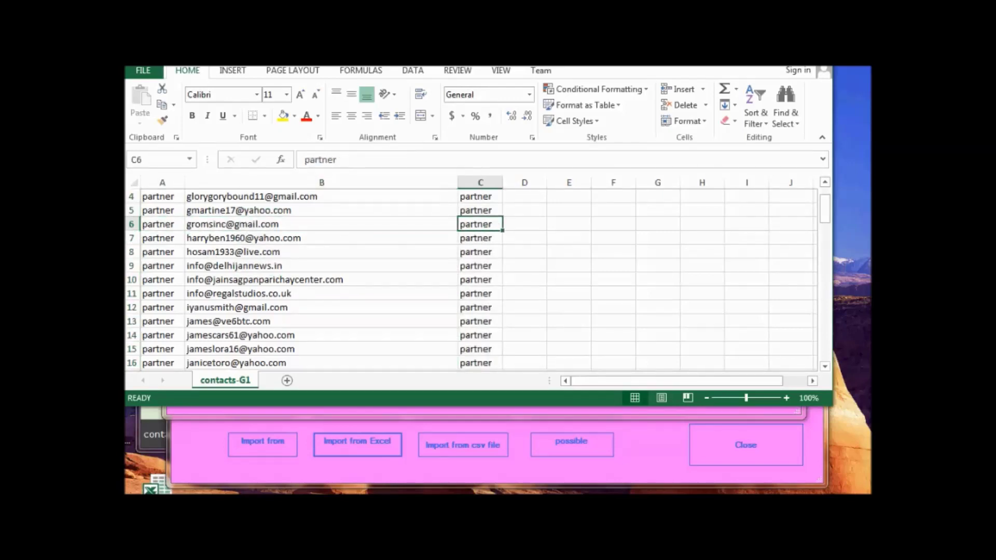
pyautogui.click(449, 482)
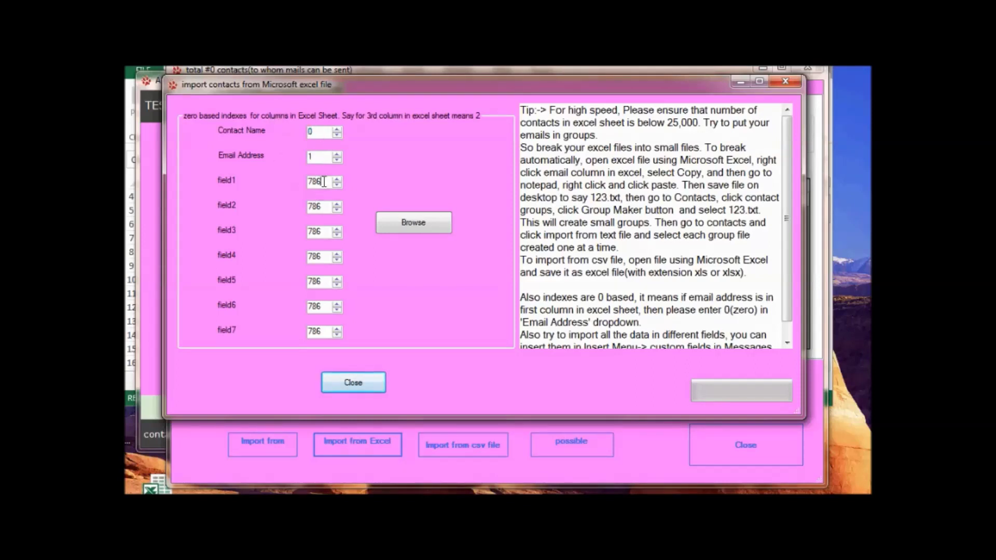
# Set the field1 index to 2 and import contacts from test.xls on the Desktop.
pyautogui.write('2')
pyautogui.click(438, 218)
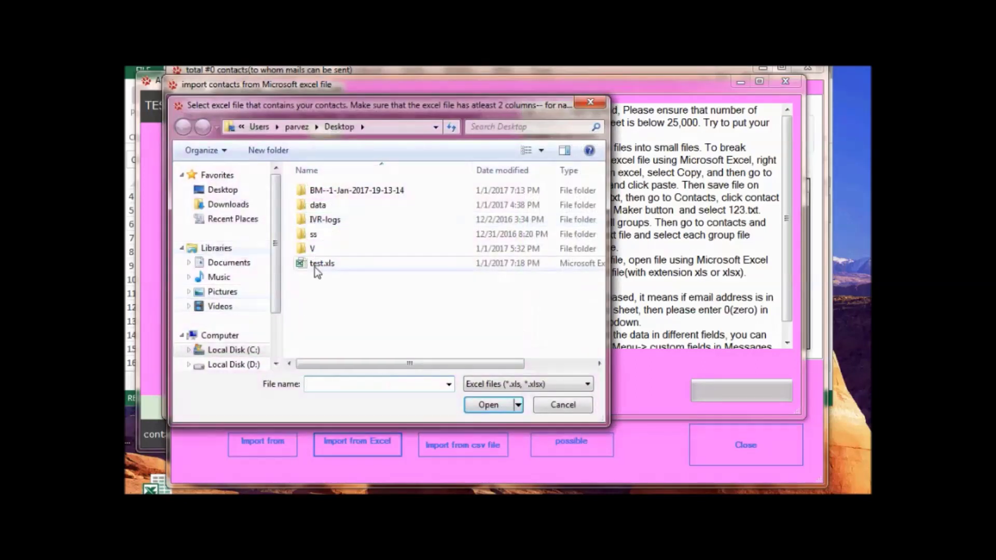
pyautogui.click(318, 266)
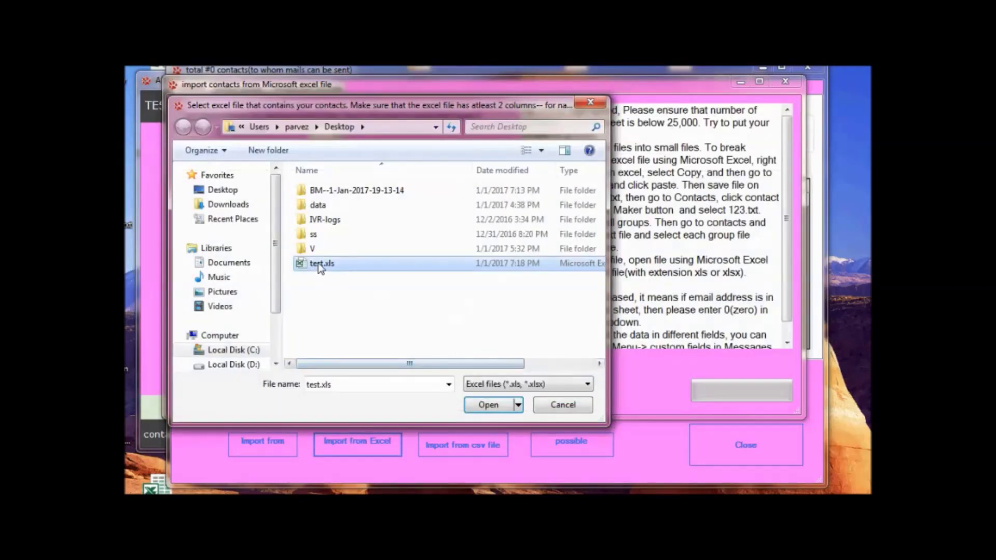
pyautogui.doubleClick(319, 263)
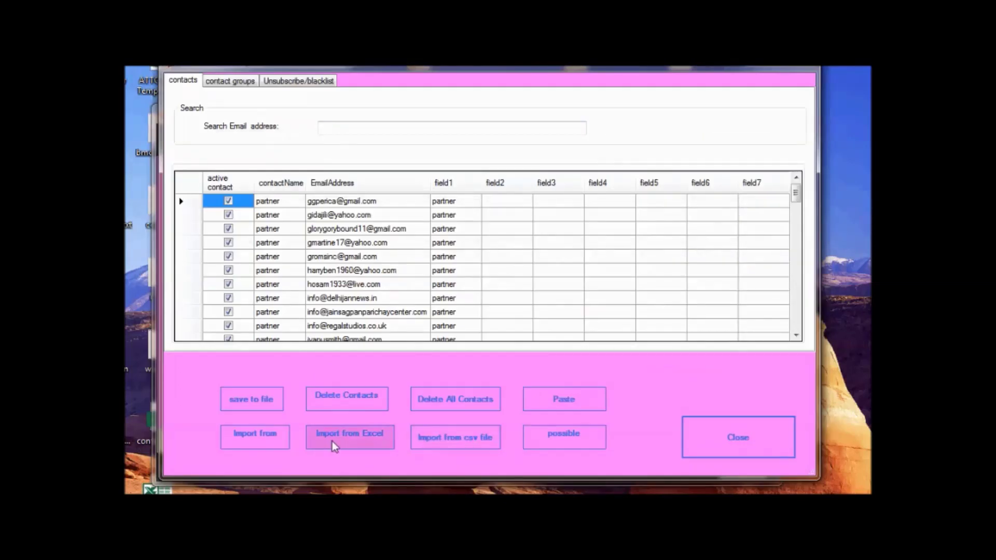
# Export the contacts to a text file named 'kjhkjh' and close the export window.
pyautogui.click(263, 409)
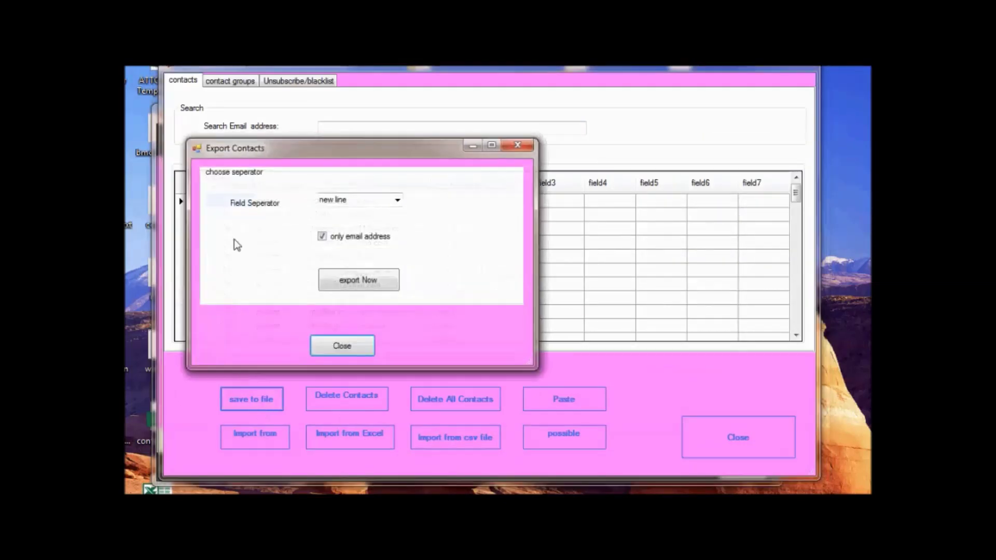
pyautogui.click(370, 286)
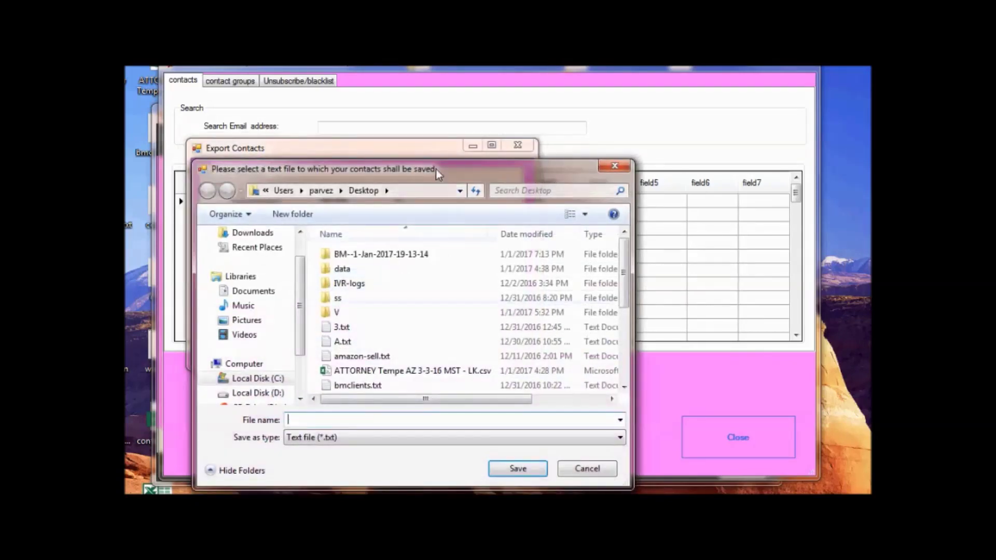
pyautogui.write('kjhkjh')
pyautogui.press('Return')
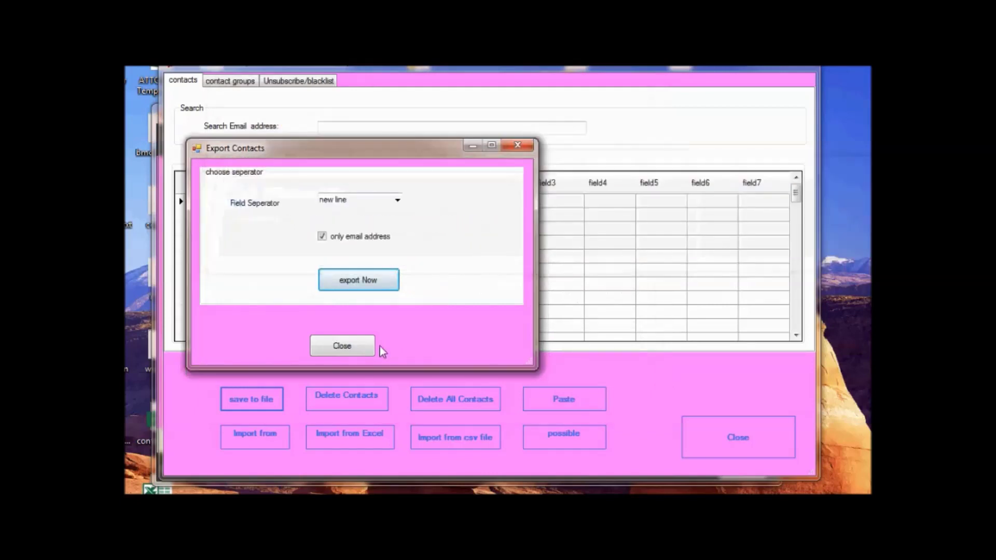
pyautogui.click(353, 344)
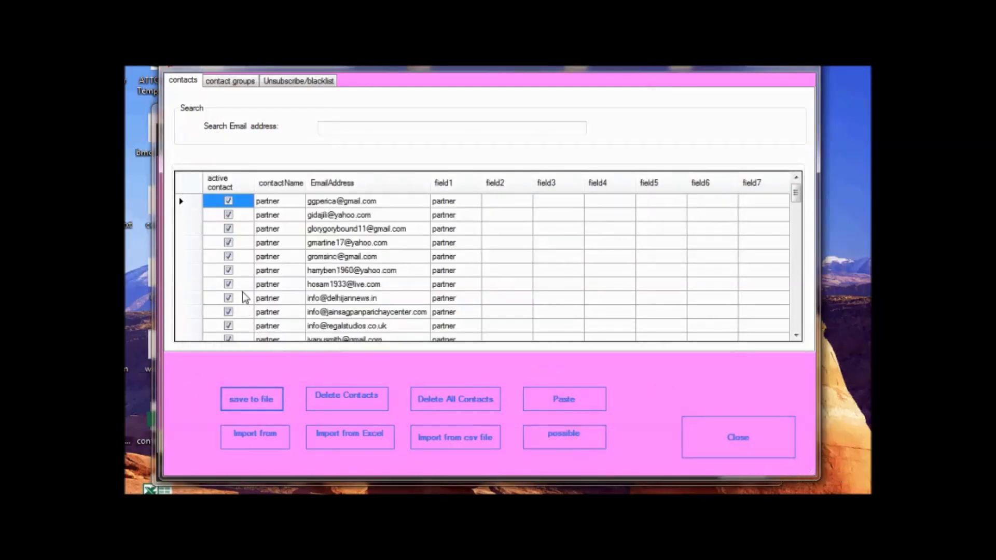
# Try the possible-customers list with a test address, then close it and the Contacts window.
pyautogui.click(551, 436)
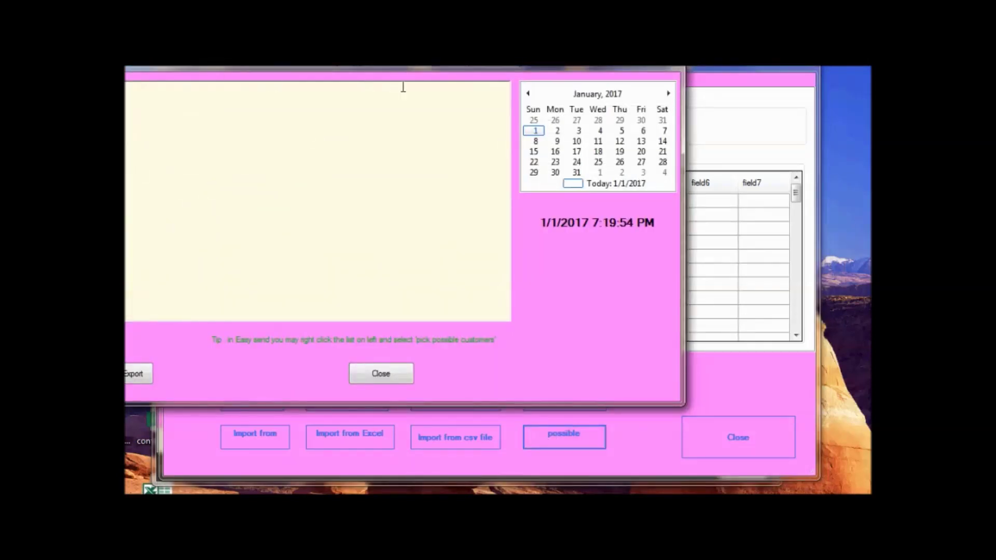
pyautogui.moveTo(558, 59); pyautogui.dragTo(694, 132)
pyautogui.write('aaaa')
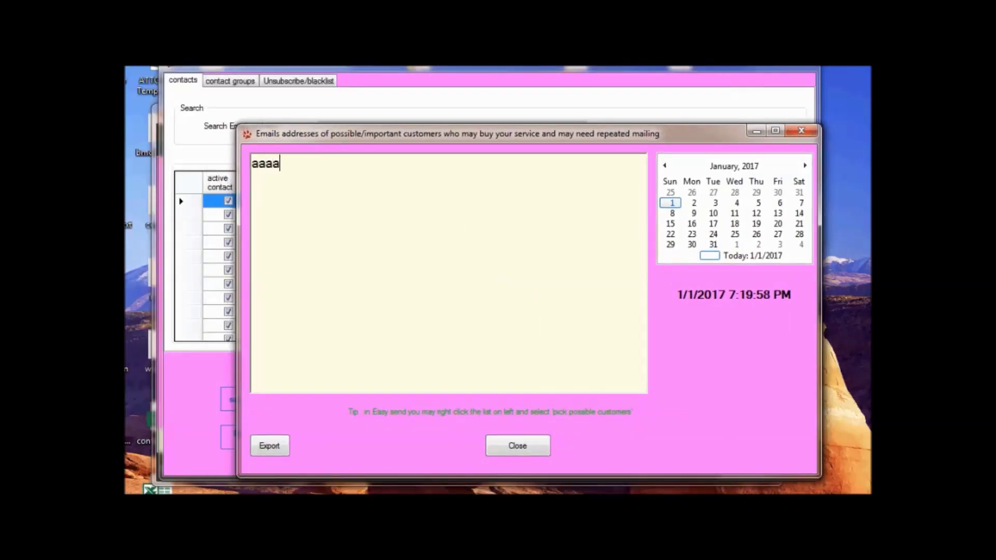
pyautogui.write('@bbb')
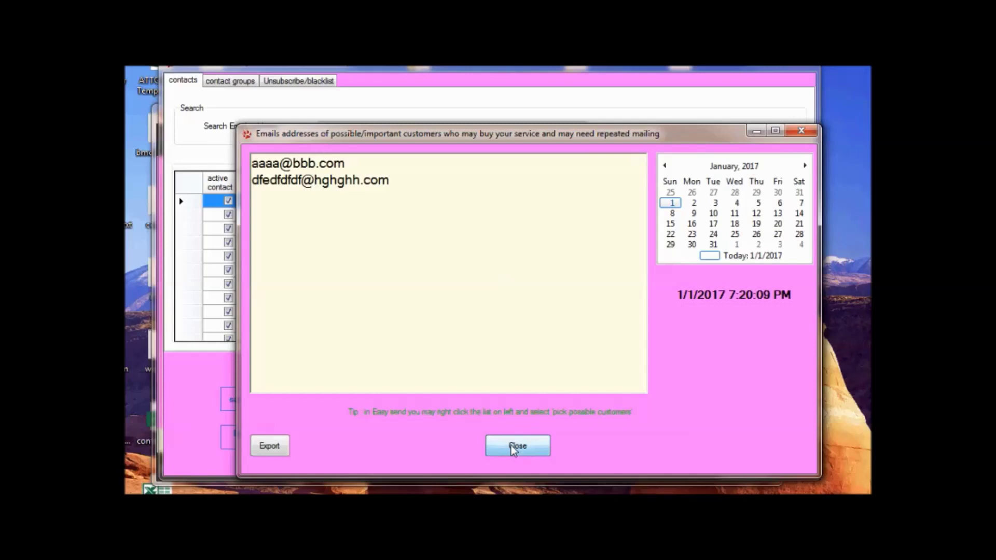
pyautogui.click(517, 445)
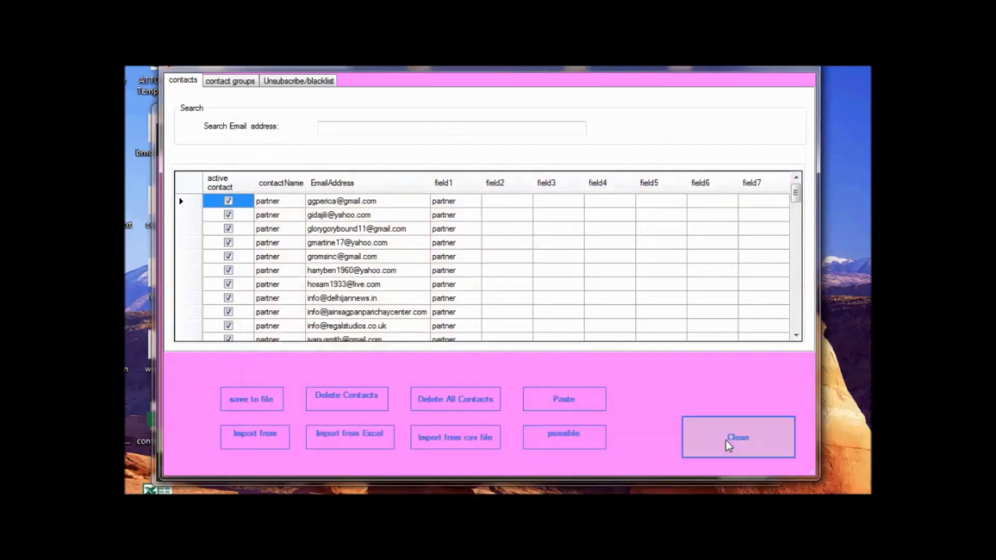
pyautogui.click(732, 441)
pyautogui.click(715, 218)
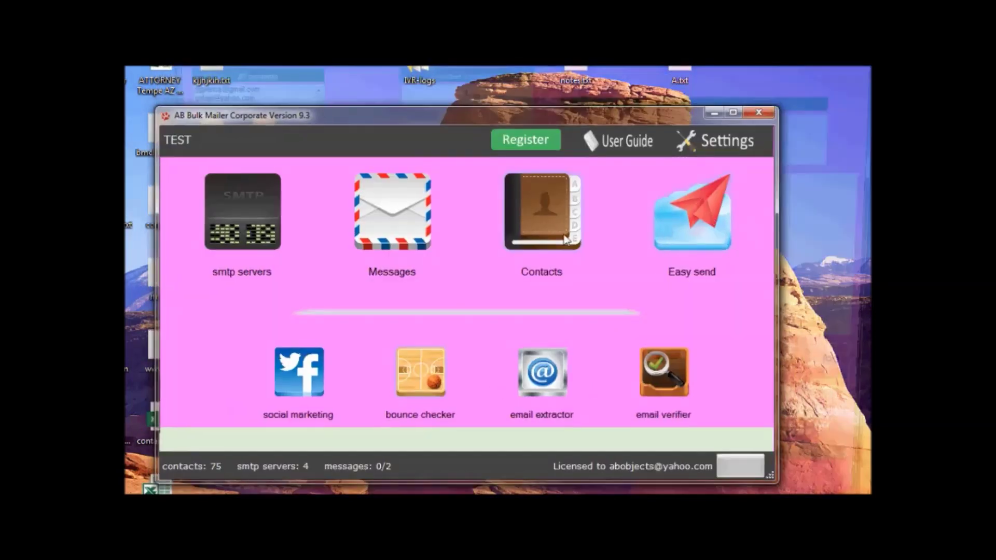
# Clear the Easy send All contacts list and paste in the two copied addresses.
pyautogui.rightClick(242, 267)
pyautogui.click(275, 321)
pyautogui.rightClick(234, 194)
pyautogui.click(275, 261)
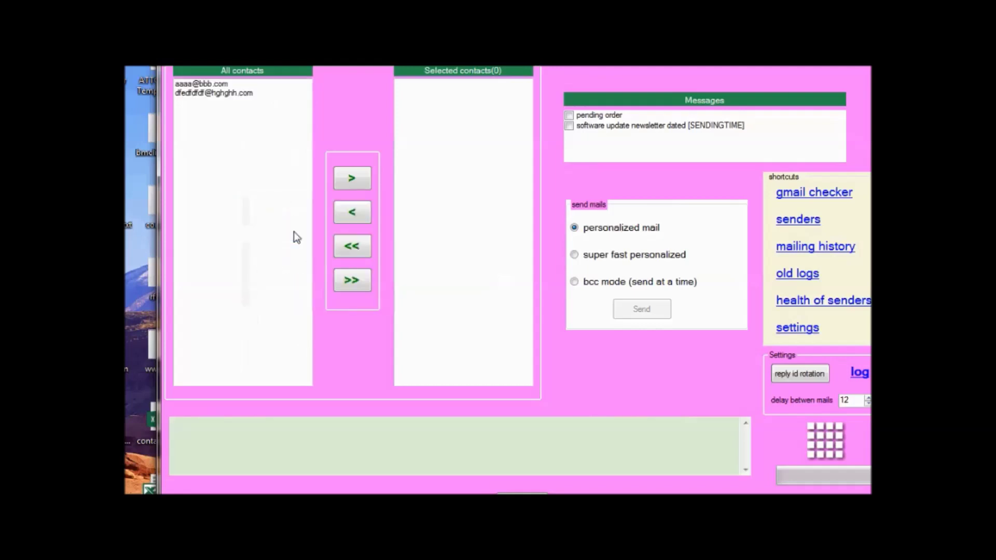
pyautogui.click(214, 93)
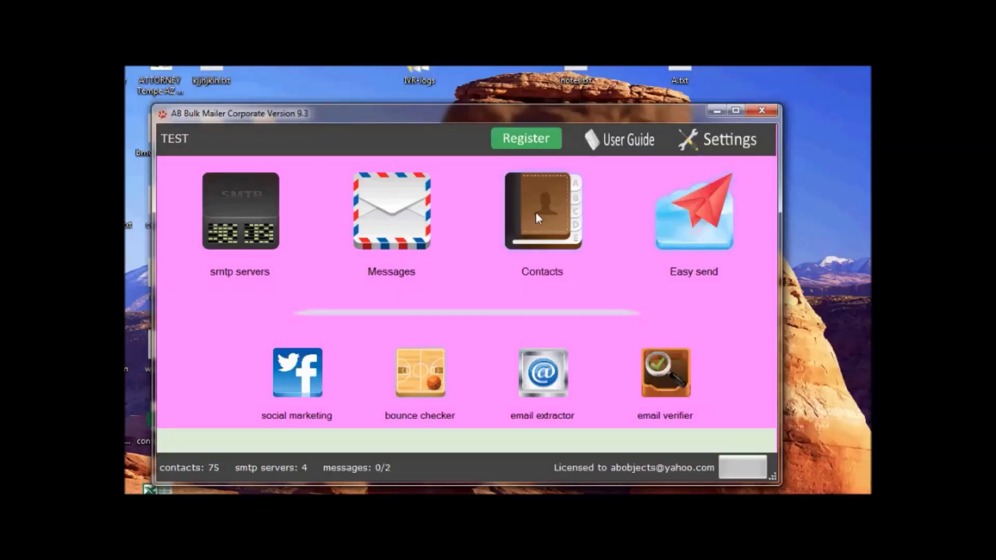
# Review the 75-contact list's names, emails and field1 values, then close it.
pyautogui.click(536, 214)
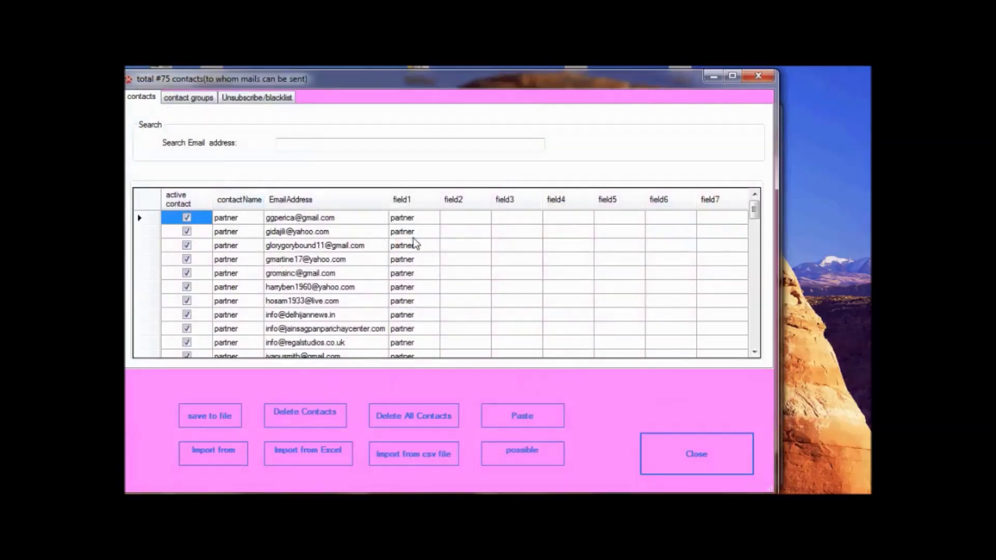
pyautogui.click(344, 288)
pyautogui.click(229, 234)
pyautogui.click(398, 236)
pyautogui.scroll(-6, 418, 256)
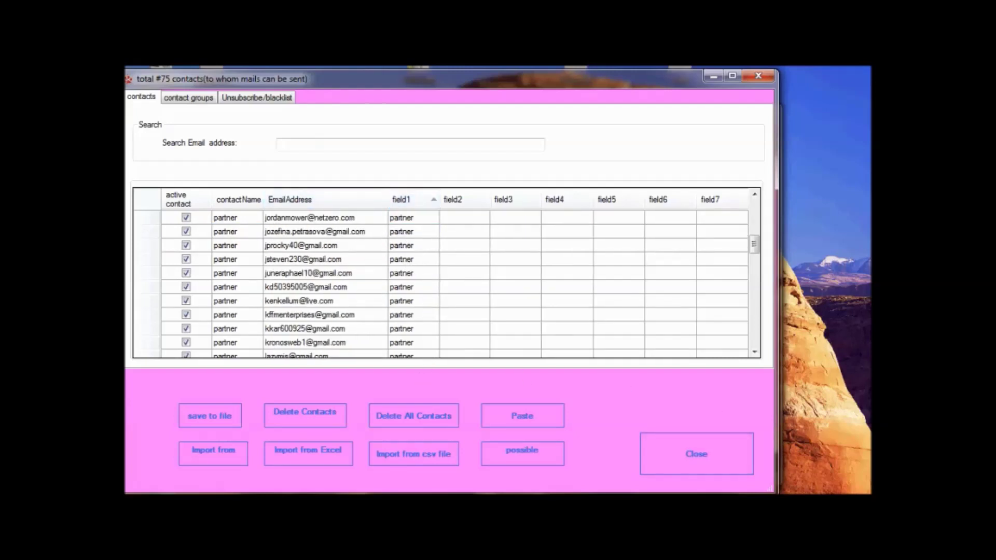
pyautogui.click(716, 458)
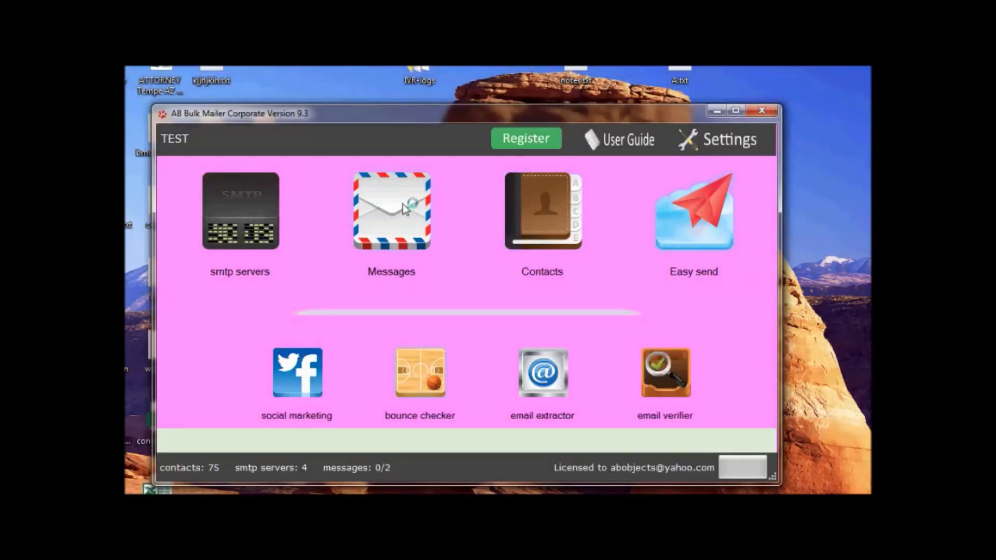
# Insert the [field1] custom field after 'Hi' in the pending order message.
pyautogui.click(404, 205)
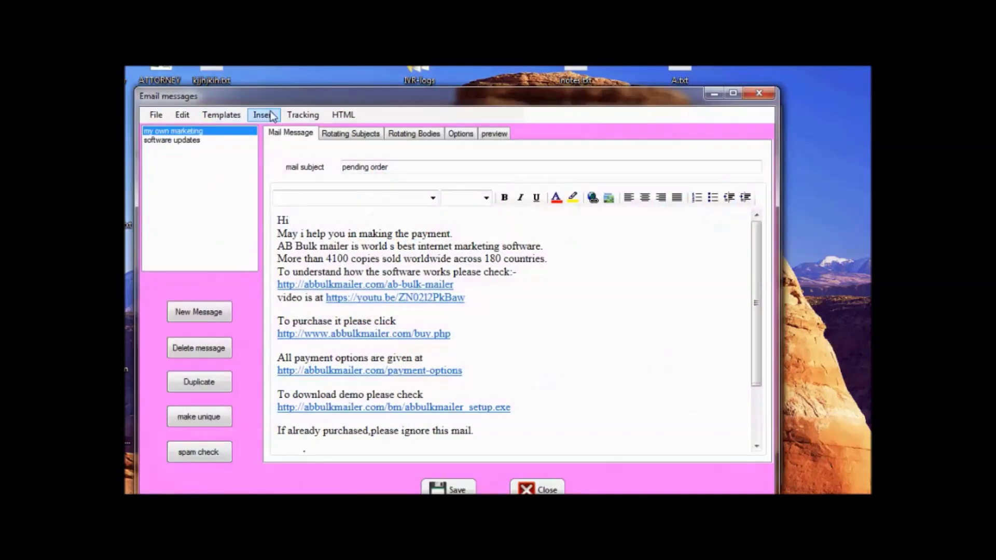
pyautogui.click(272, 116)
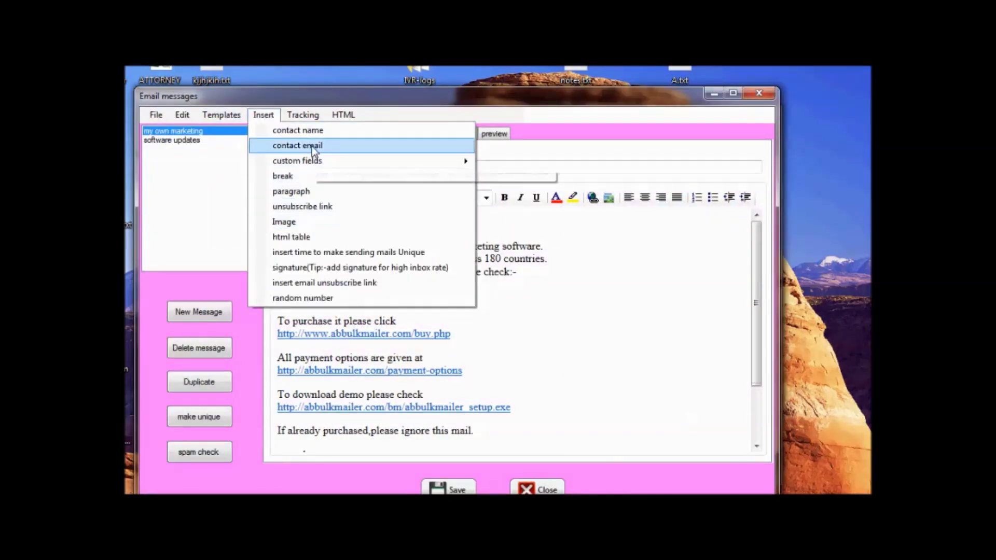
pyautogui.moveTo(316, 161)
pyautogui.click(507, 165)
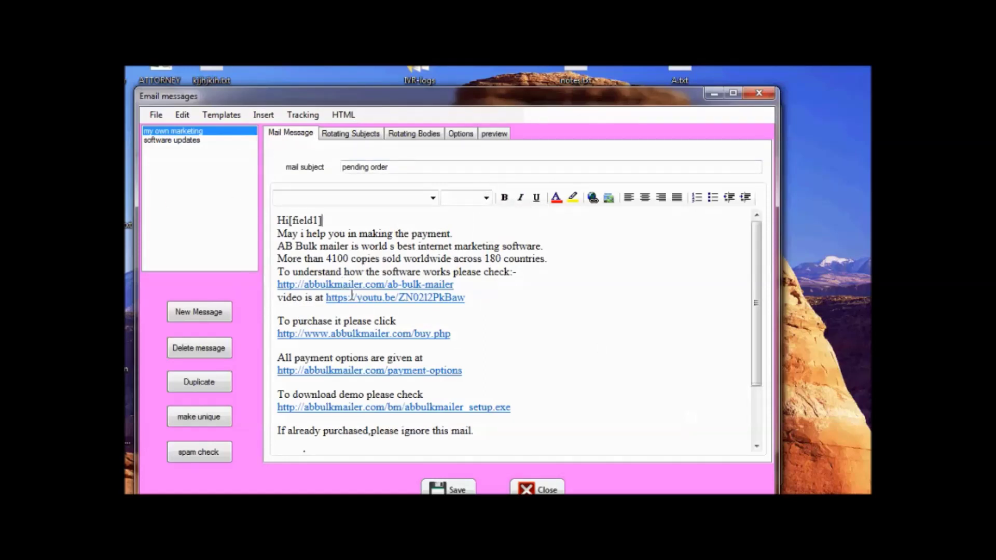
# Show the email tracking setup instructions and read through them.
pyautogui.click(305, 117)
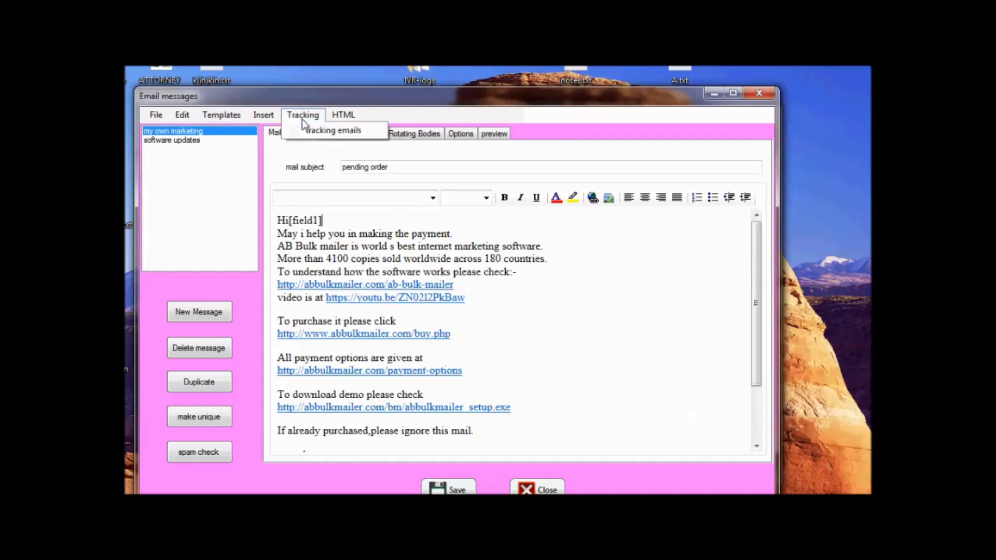
pyautogui.click(324, 136)
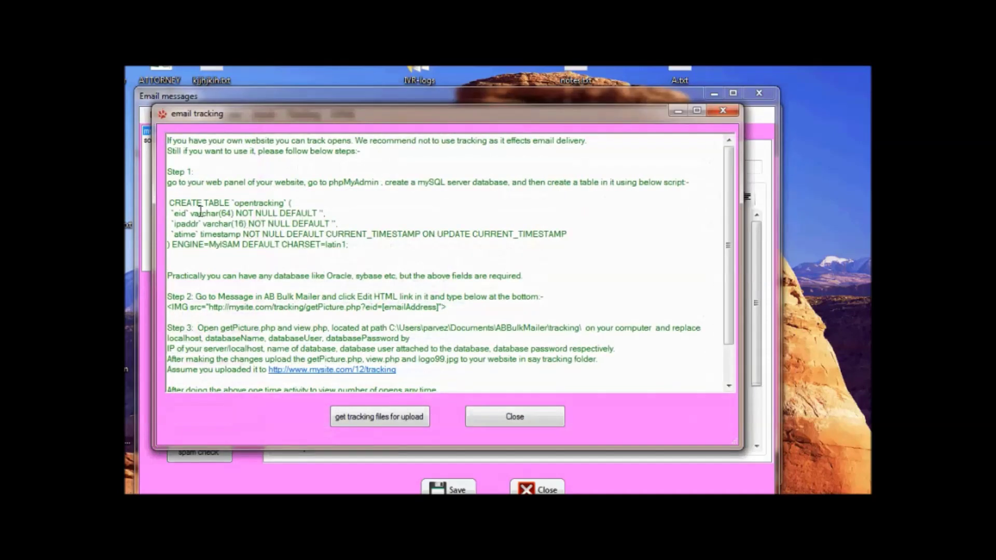
pyautogui.moveTo(172, 203); pyautogui.dragTo(317, 257)
pyautogui.scroll(-2, 319, 259)
pyautogui.scroll(1, 342, 301)
pyautogui.scroll(-1, 342, 301)
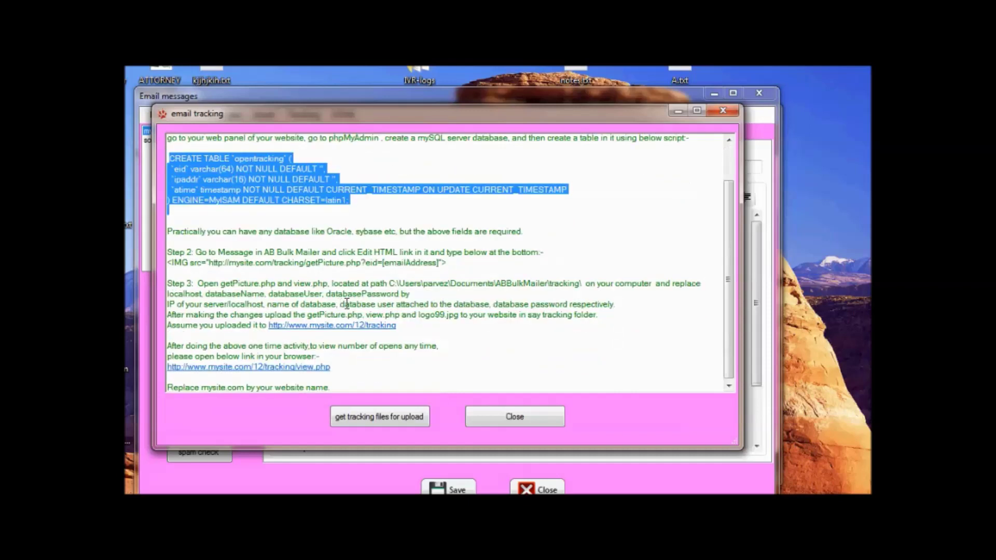
pyautogui.scroll(2, 372, 311)
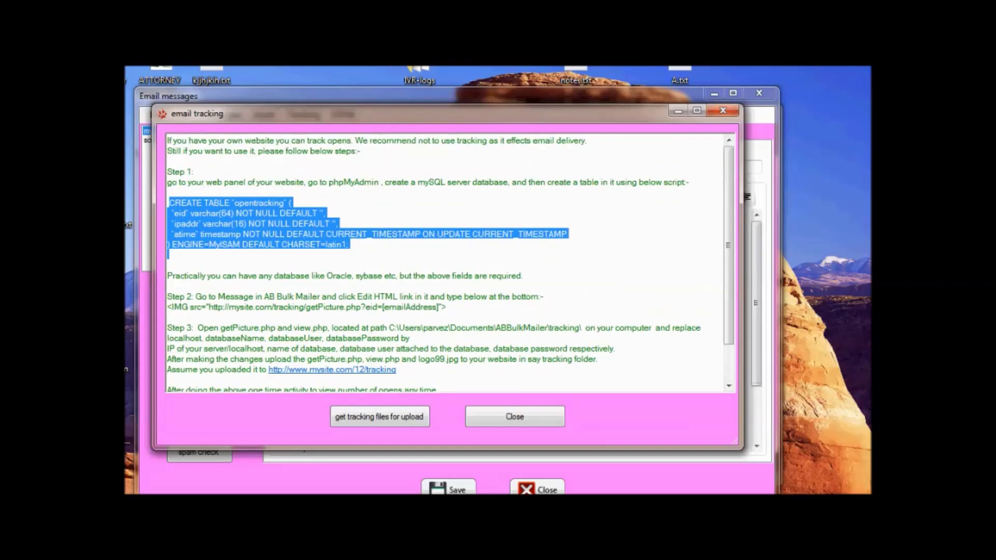
pyautogui.scroll(-2, 448, 342)
# Review the example tracking URL and the five tracking files, then close the instructions.
pyautogui.moveTo(396, 325); pyautogui.dragTo(269, 328)
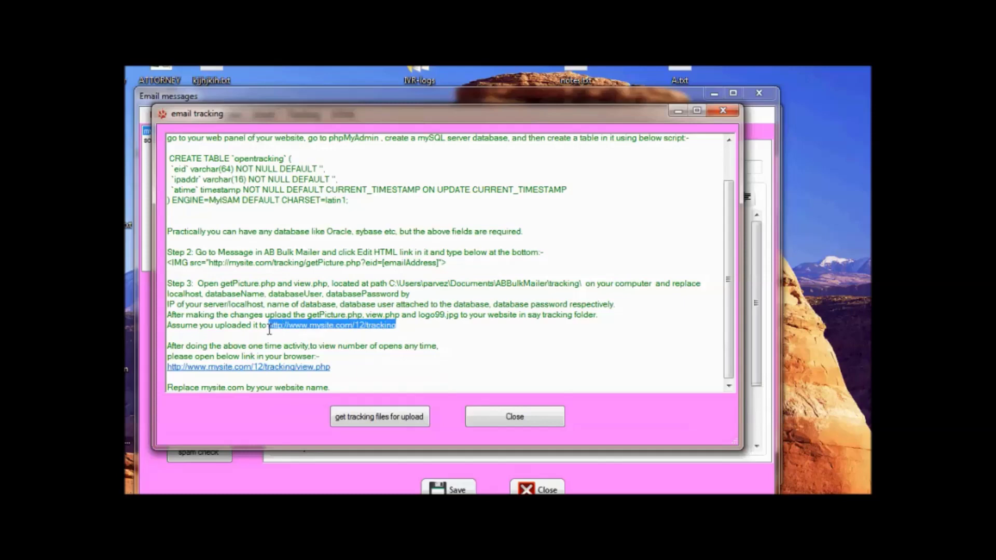
pyautogui.click(487, 292)
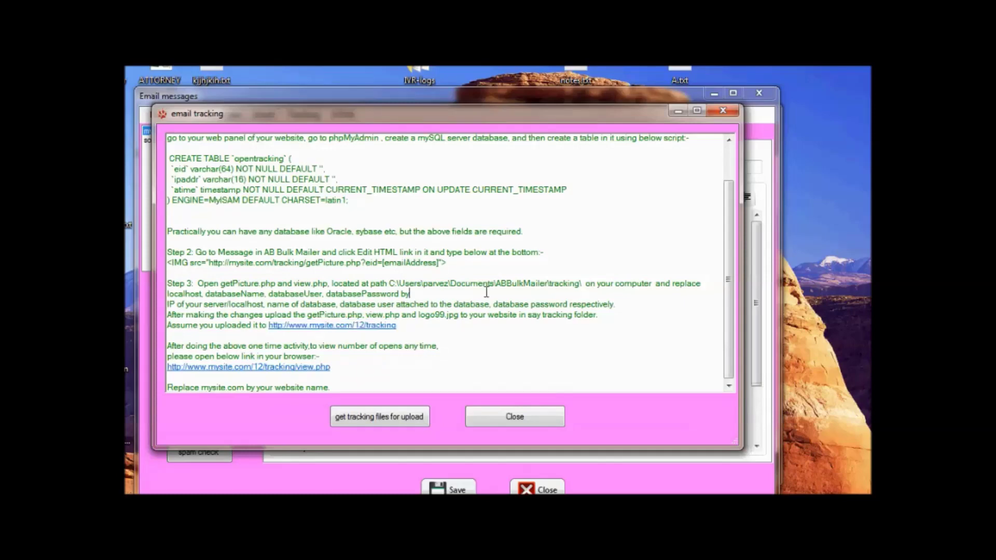
pyautogui.click(374, 414)
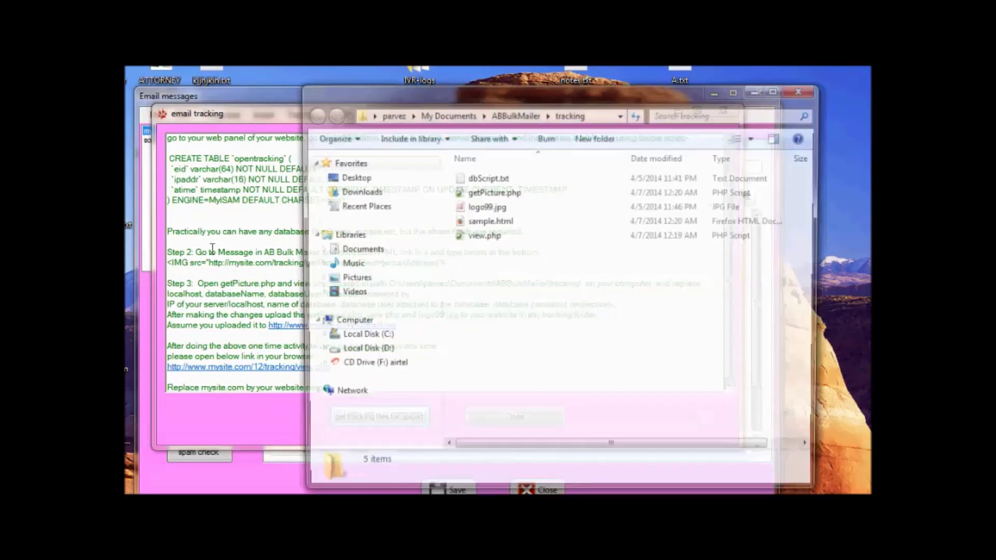
pyautogui.moveTo(627, 343); pyautogui.dragTo(394, 126)
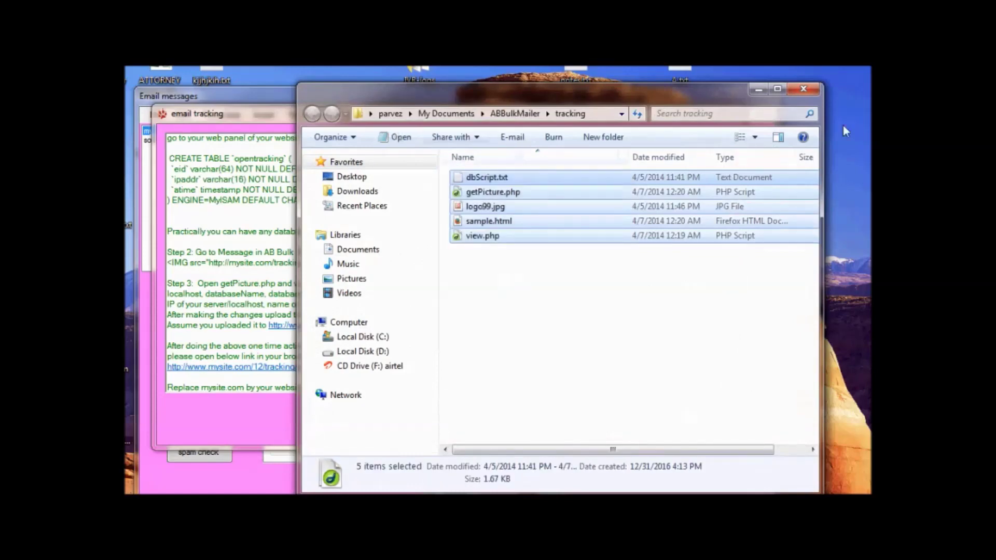
pyautogui.click(798, 92)
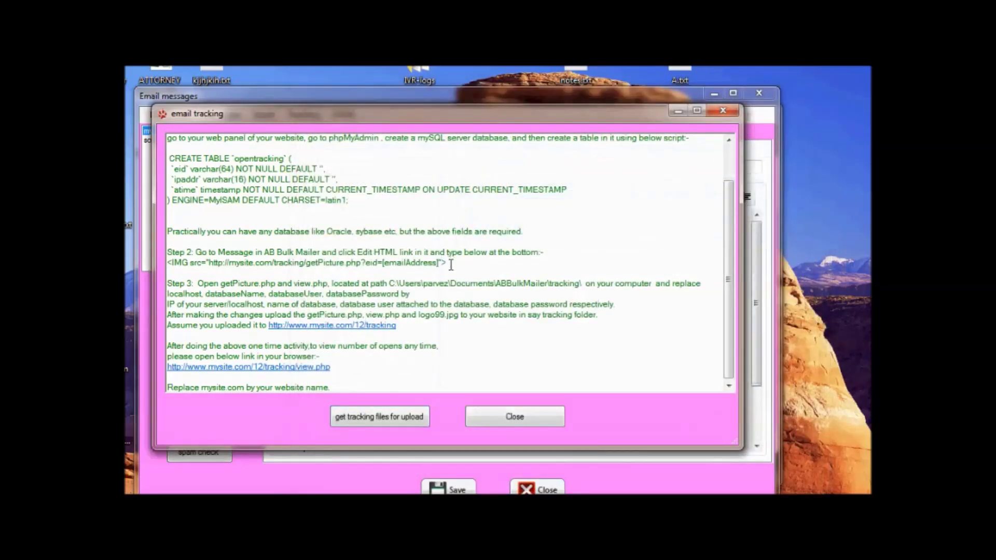
pyautogui.scroll(2, 450, 264)
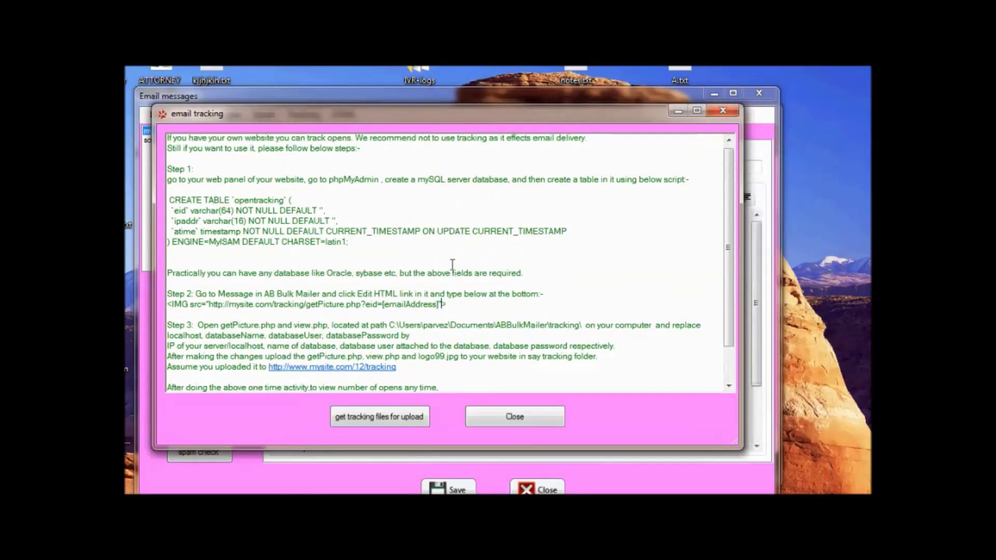
pyautogui.click(532, 417)
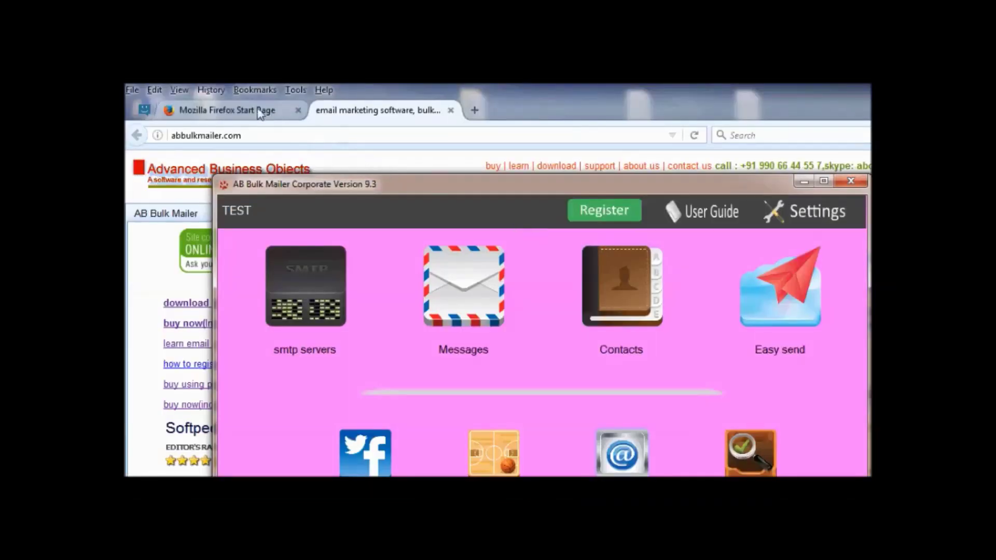
# Open the abbulkmailer.com Buy Now page in Firefox and scroll to the Make Payment form.
pyautogui.click(238, 108)
pyautogui.click(382, 110)
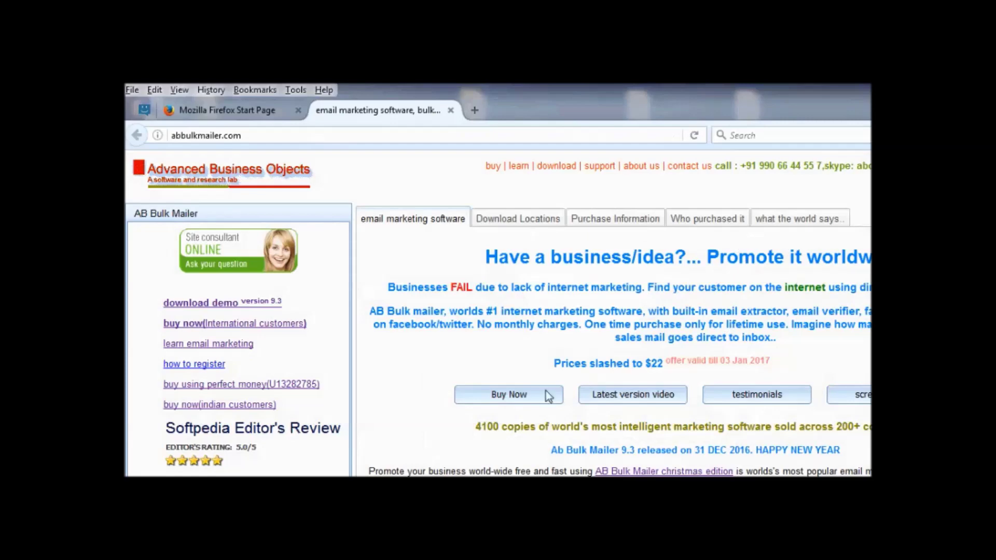
pyautogui.click(532, 399)
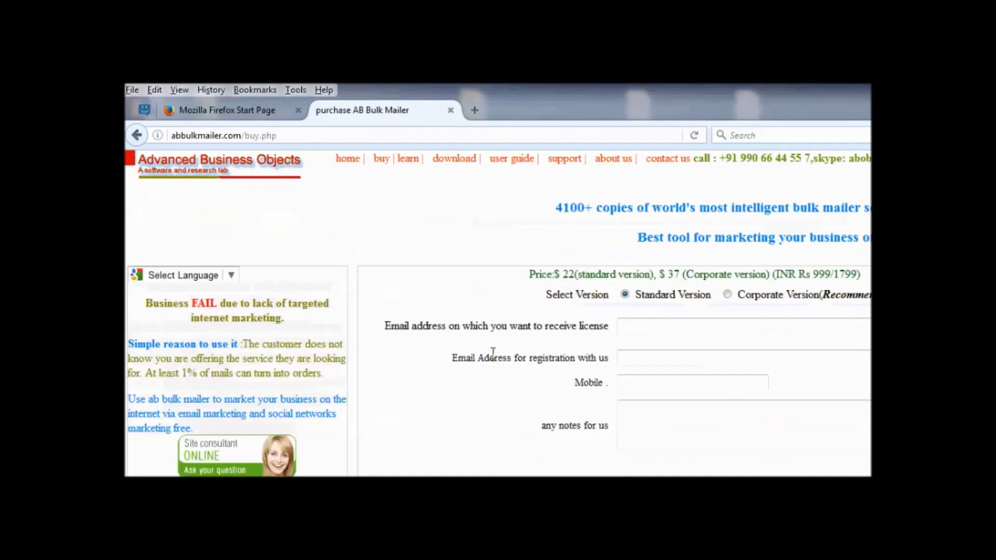
pyautogui.scroll(-4, 365, 325)
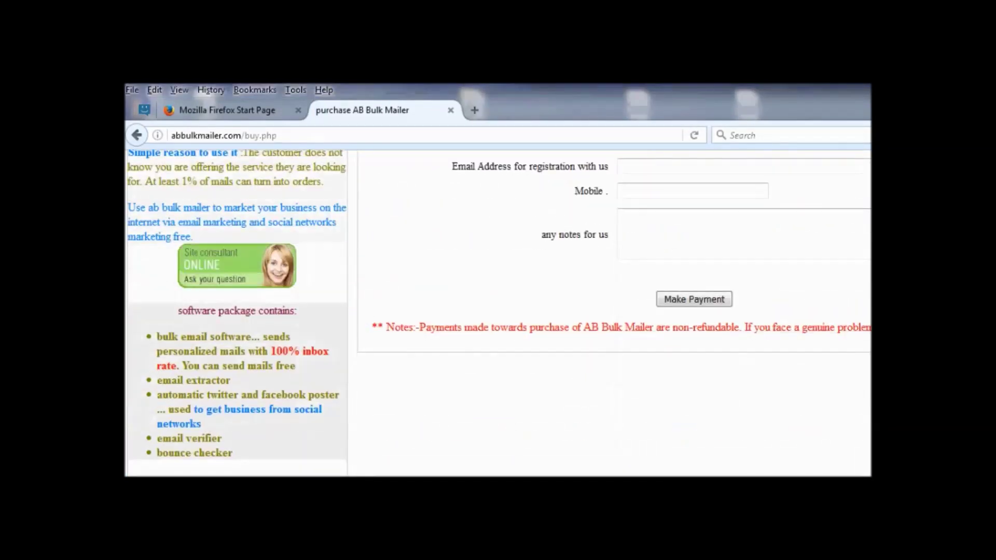